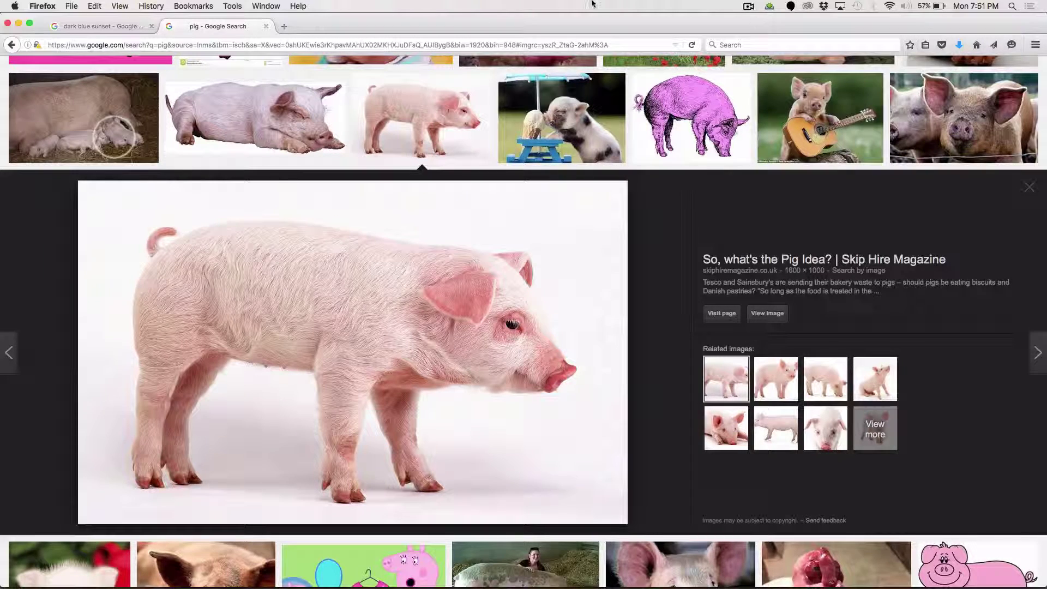
Search Google Images for "wing" in a new browser tab, keeping the sunset and pig searches open.
{"action": "left_click", "coordinate": [97, 26]}
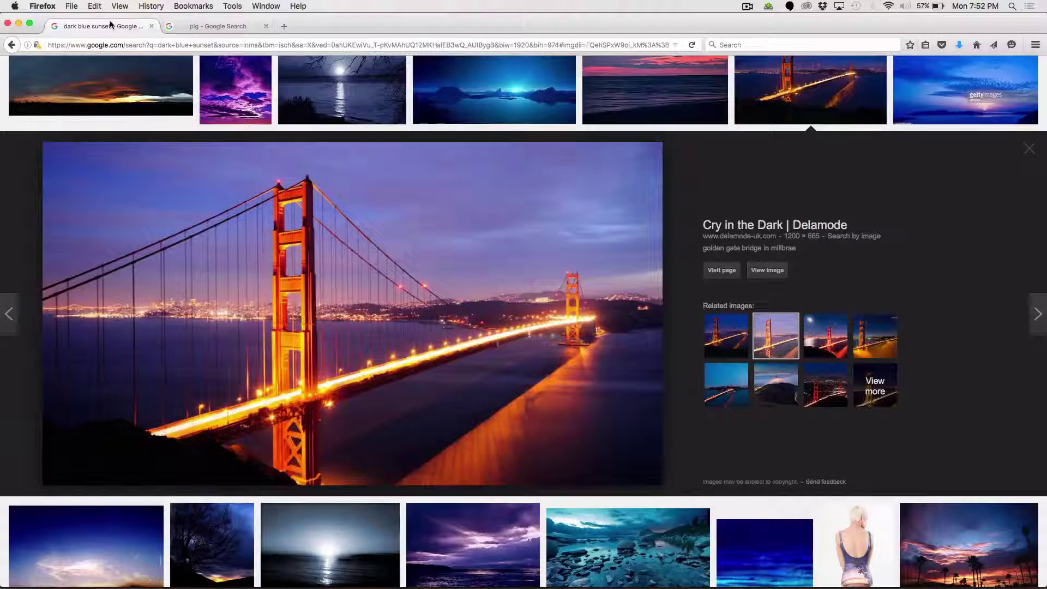
{"action": "left_click", "coordinate": [210, 27]}
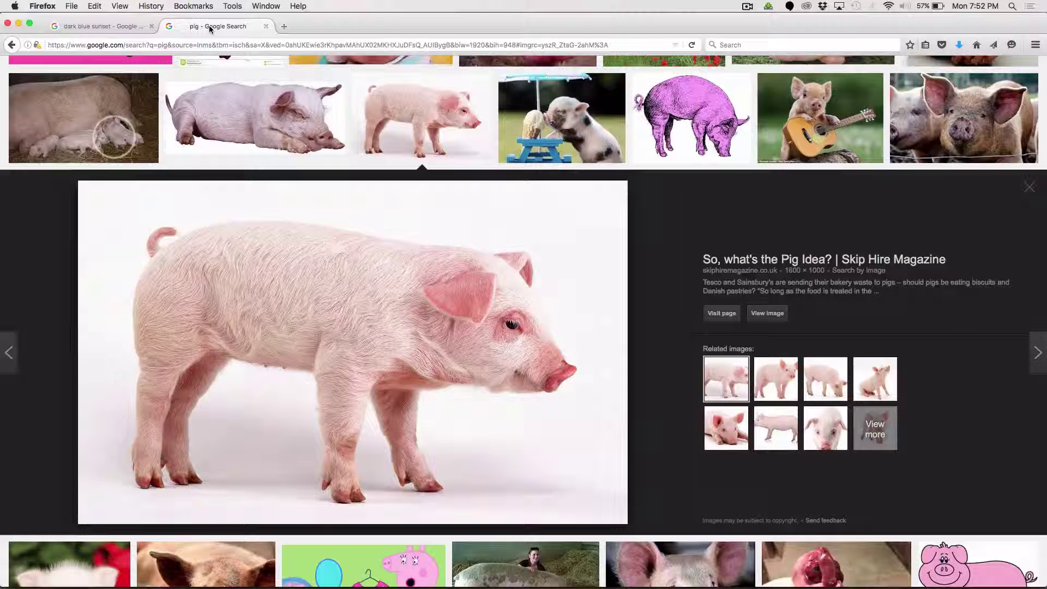
{"action": "left_click", "coordinate": [286, 26]}
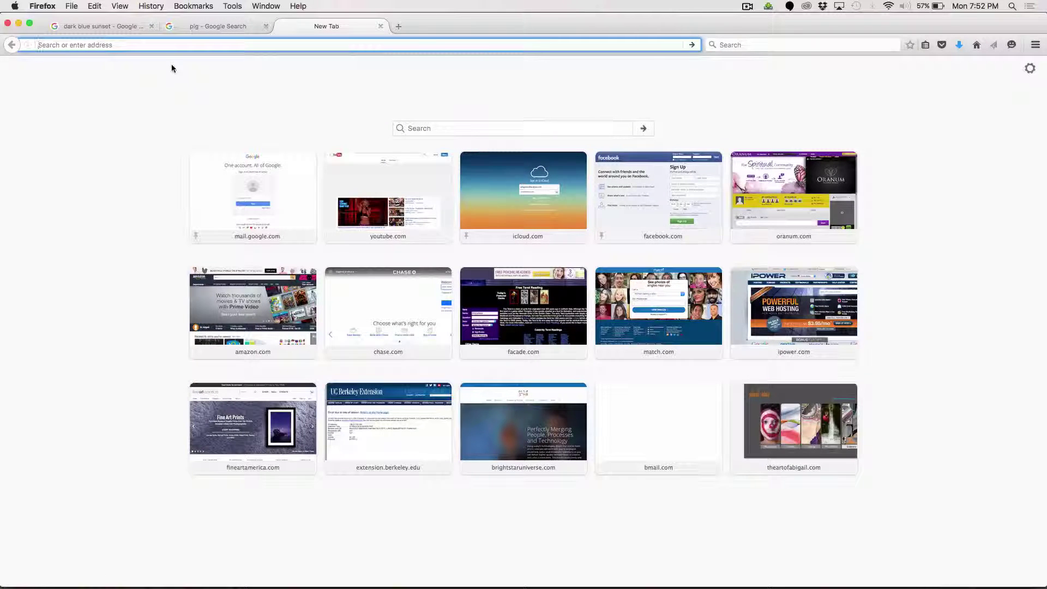
{"action": "type", "text": "wing"}
{"action": "key", "text": "Return"}
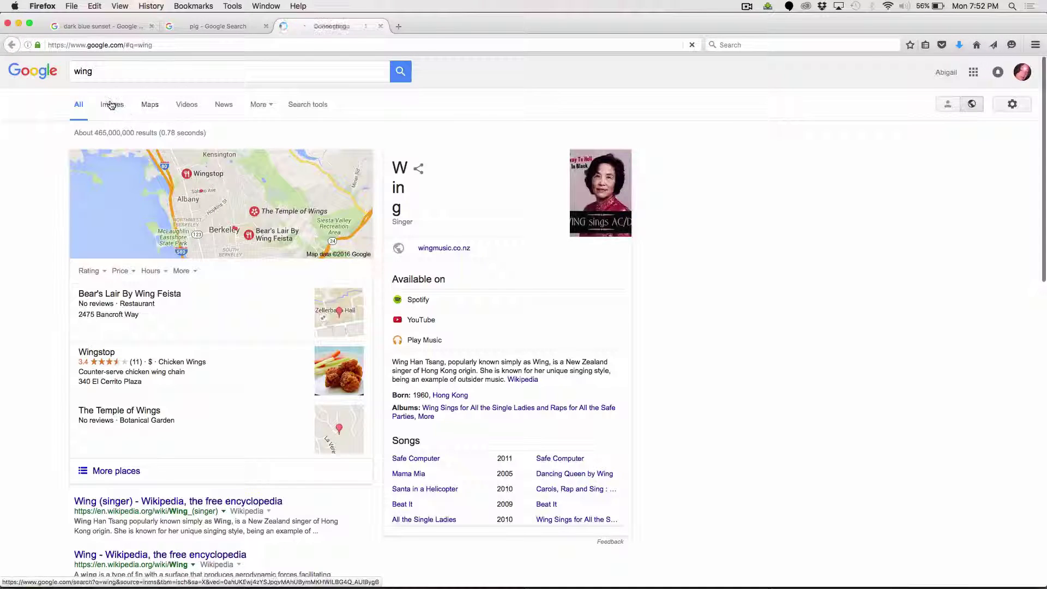
{"action": "left_click", "coordinate": [111, 104]}
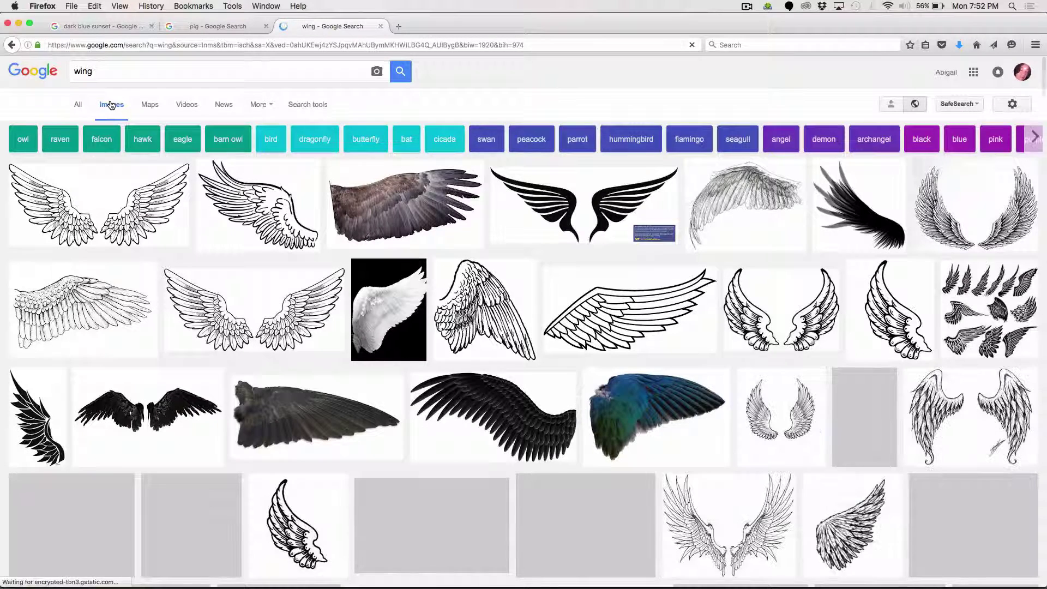
Browse the wing image results for a realistic feathered wing suitable for a photo composite.
{"action": "scroll", "coordinate": [545, 359], "scroll_direction": "down", "scroll_amount": 2}
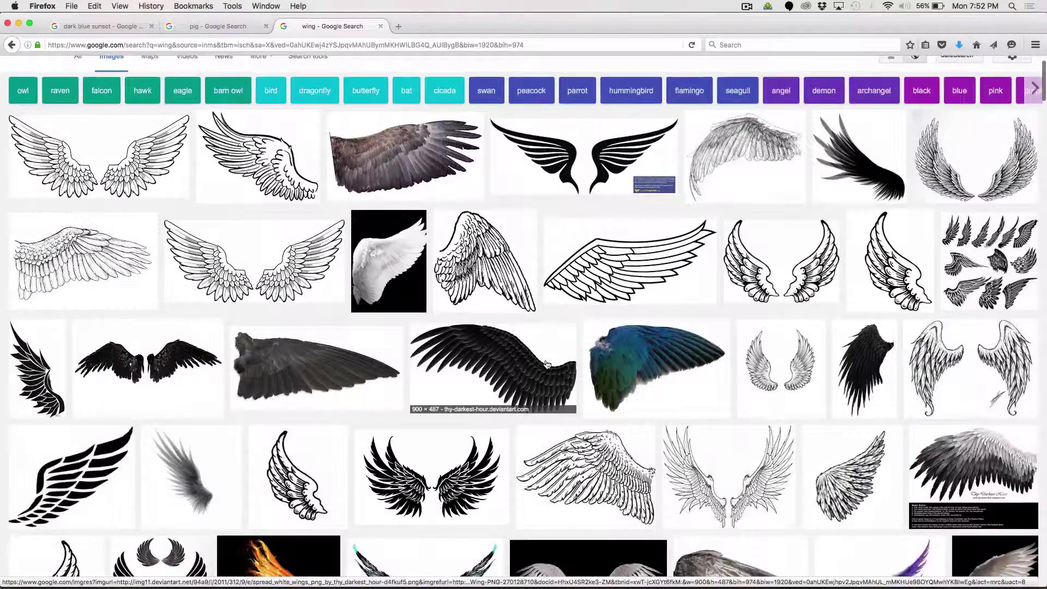
{"action": "scroll", "coordinate": [547, 364], "scroll_direction": "down", "scroll_amount": 8}
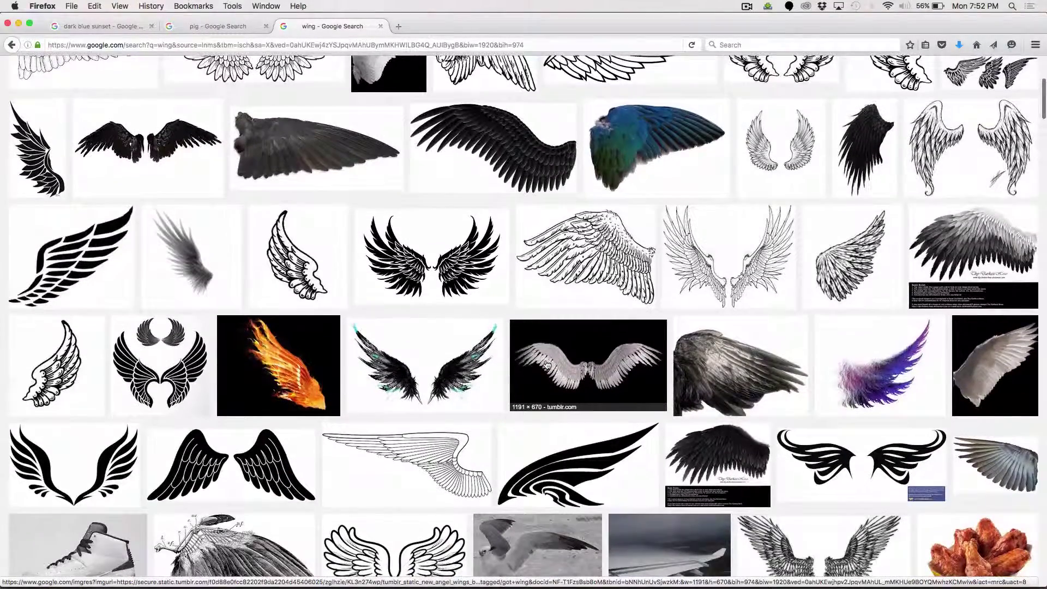
{"action": "scroll", "coordinate": [547, 364], "scroll_direction": "down", "scroll_amount": 8}
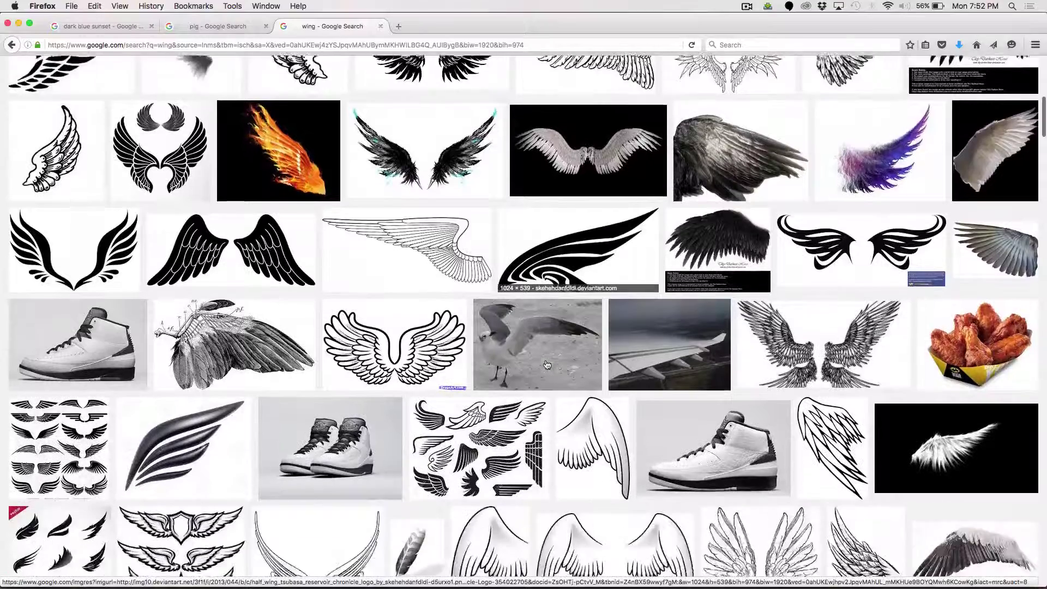
{"action": "scroll", "coordinate": [547, 364], "scroll_direction": "down", "scroll_amount": 12}
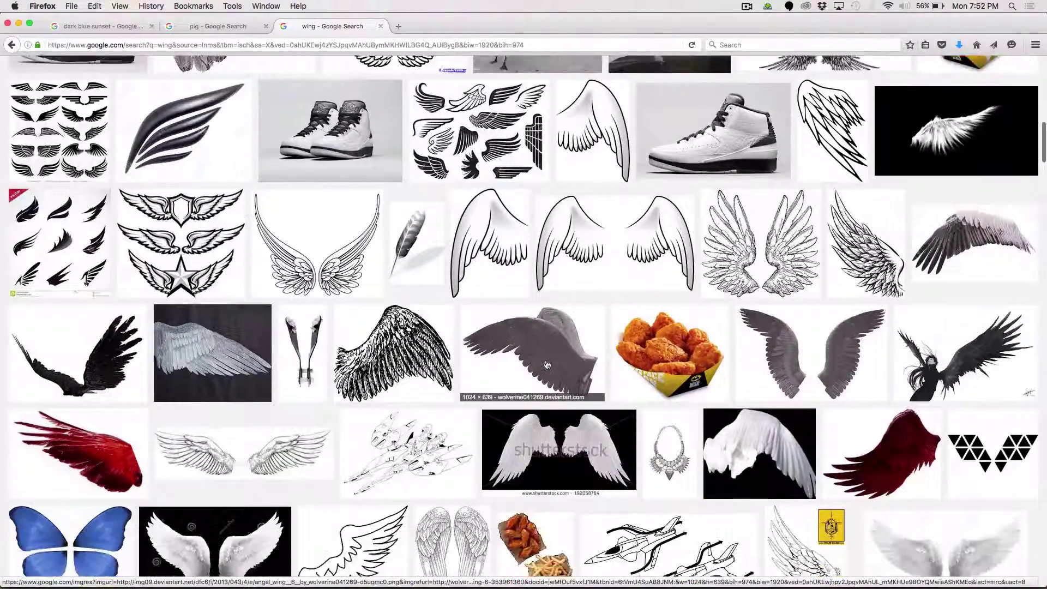
{"action": "scroll", "coordinate": [547, 364], "scroll_direction": "down", "scroll_amount": 6}
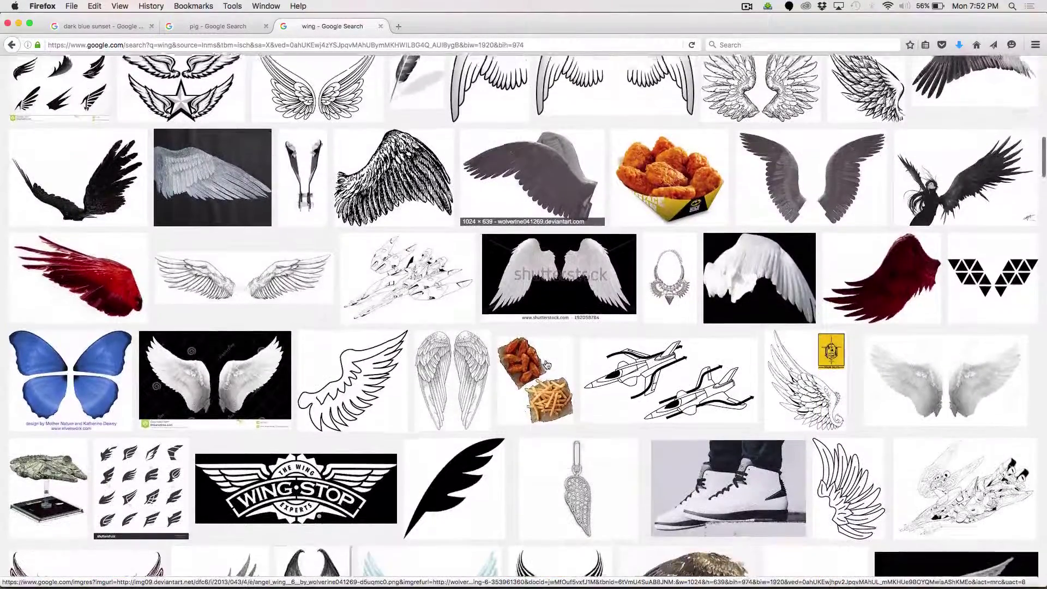
{"action": "scroll", "coordinate": [547, 364], "scroll_direction": "down", "scroll_amount": 1}
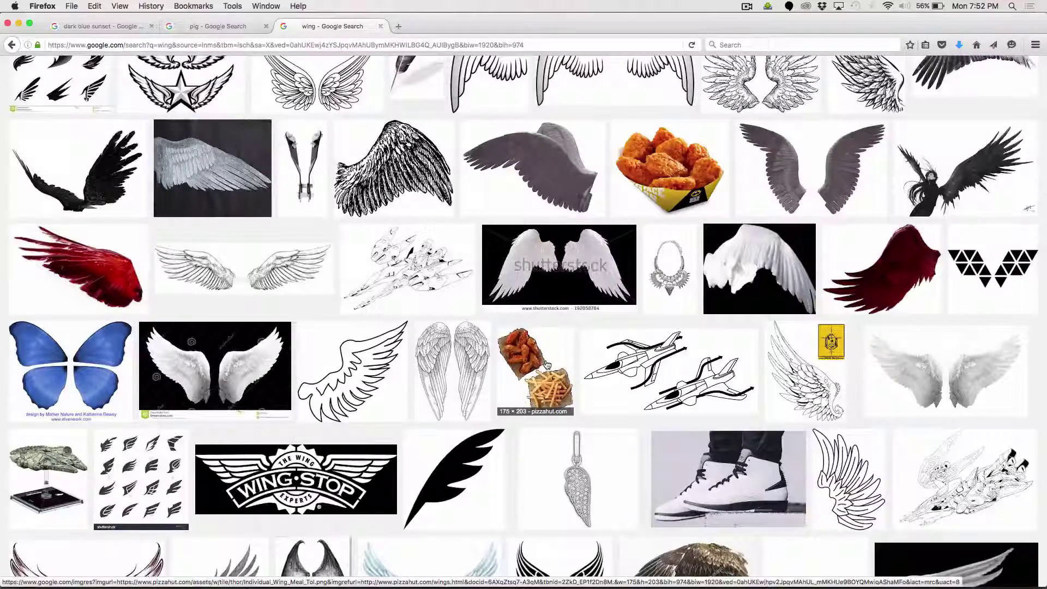
{"action": "scroll", "coordinate": [547, 364], "scroll_direction": "down", "scroll_amount": 10}
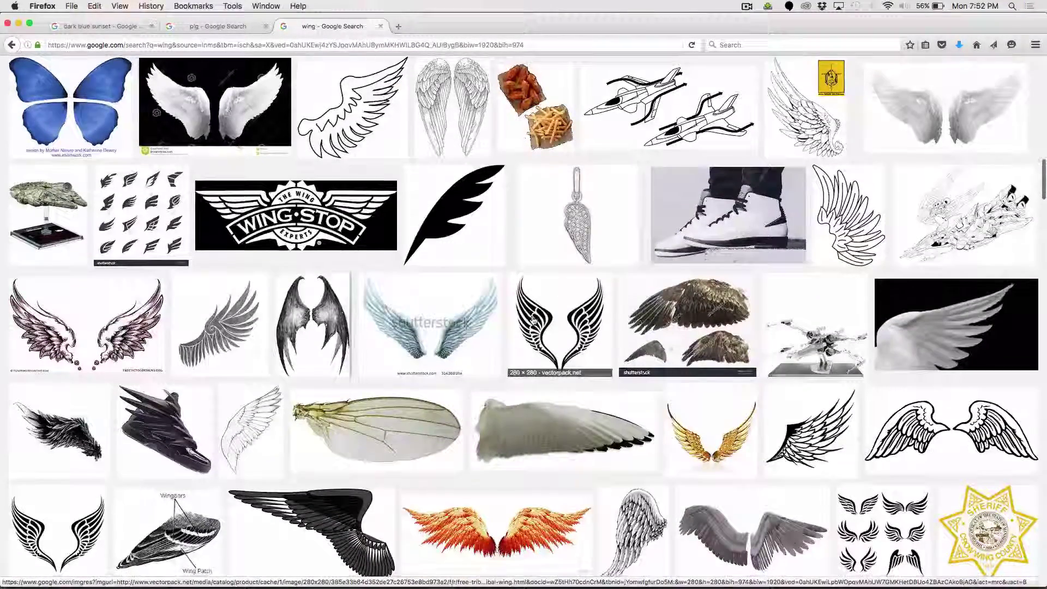
{"action": "scroll", "coordinate": [534, 319], "scroll_direction": "down", "scroll_amount": 15}
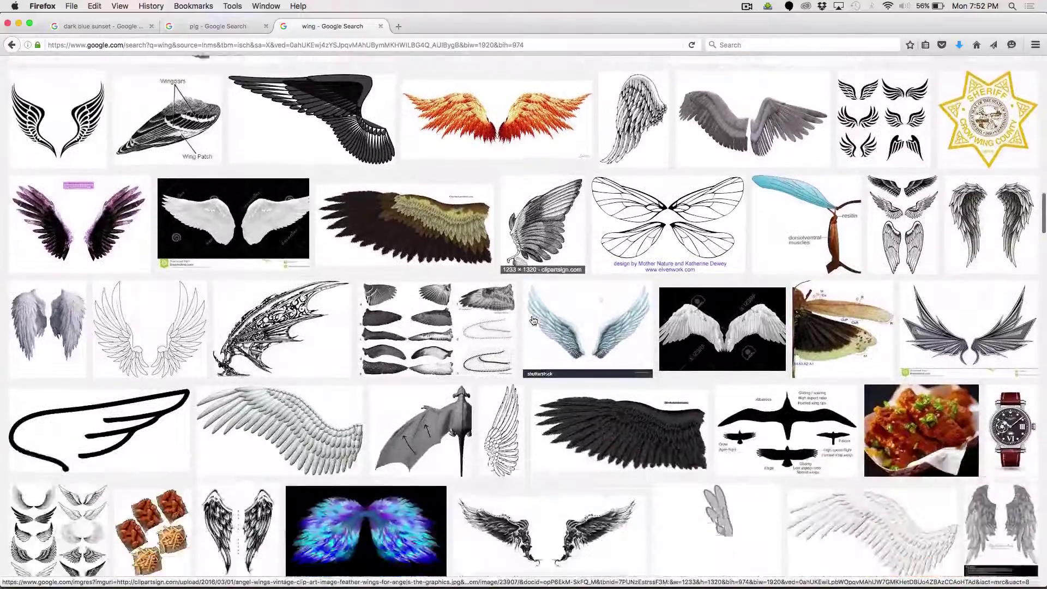
{"action": "scroll", "coordinate": [533, 320], "scroll_direction": "down", "scroll_amount": 13}
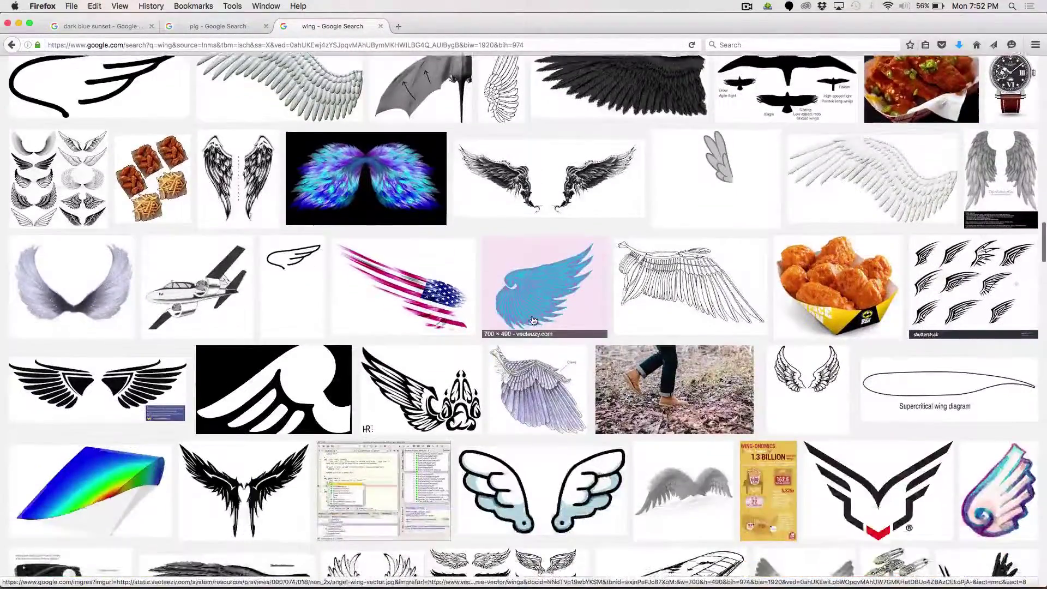
{"action": "scroll", "coordinate": [533, 320], "scroll_direction": "down", "scroll_amount": 2}
{"action": "scroll", "coordinate": [534, 320], "scroll_direction": "up", "scroll_amount": 20}
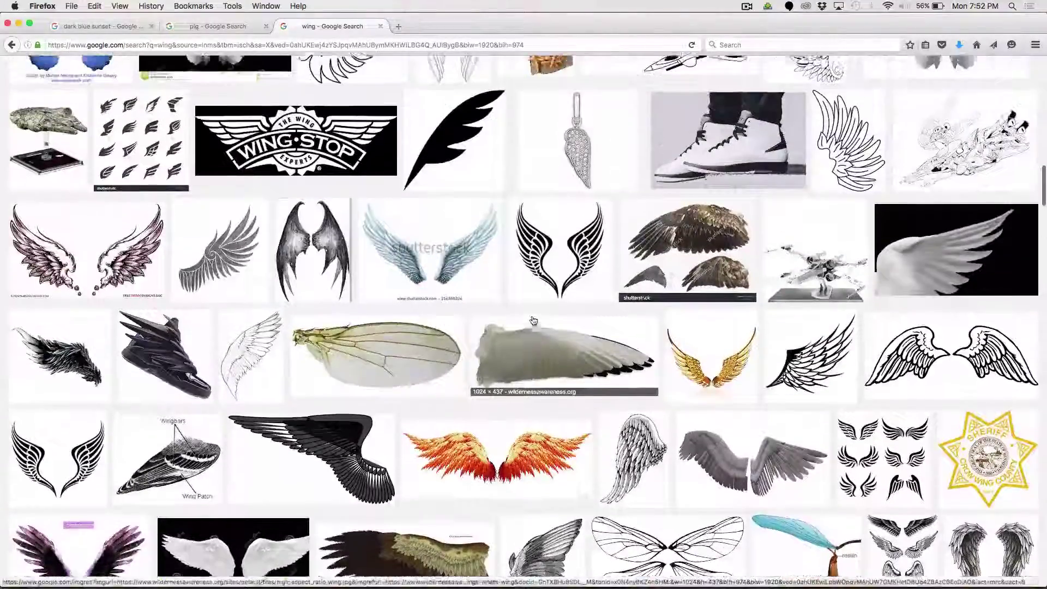
{"action": "scroll", "coordinate": [533, 319], "scroll_direction": "up", "scroll_amount": 7}
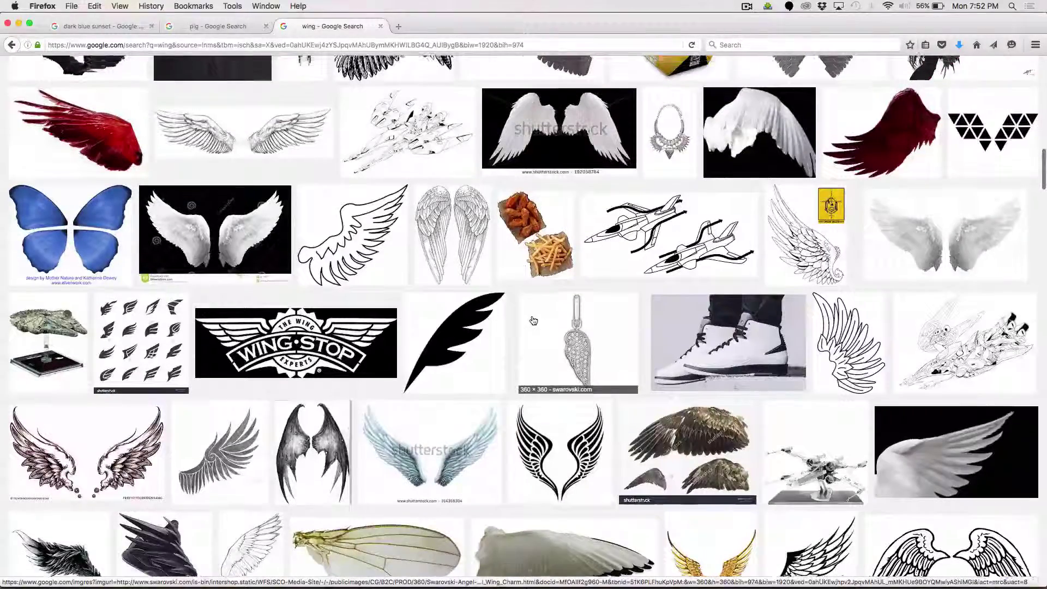
{"action": "scroll", "coordinate": [534, 321], "scroll_direction": "up", "scroll_amount": 7}
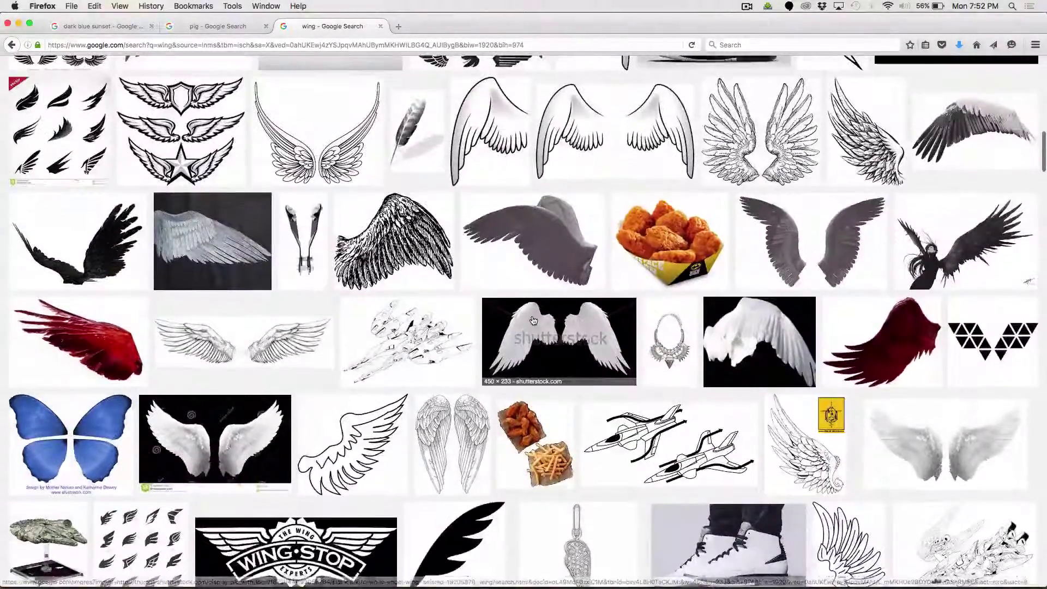
{"action": "scroll", "coordinate": [534, 320], "scroll_direction": "up", "scroll_amount": 17}
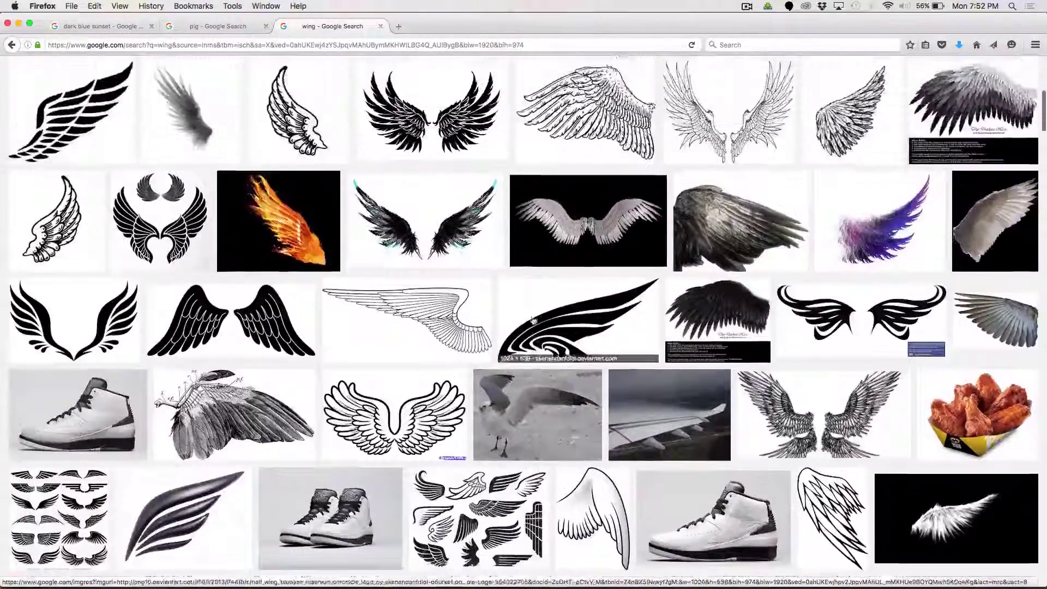
{"action": "scroll", "coordinate": [534, 320], "scroll_direction": "up", "scroll_amount": 7}
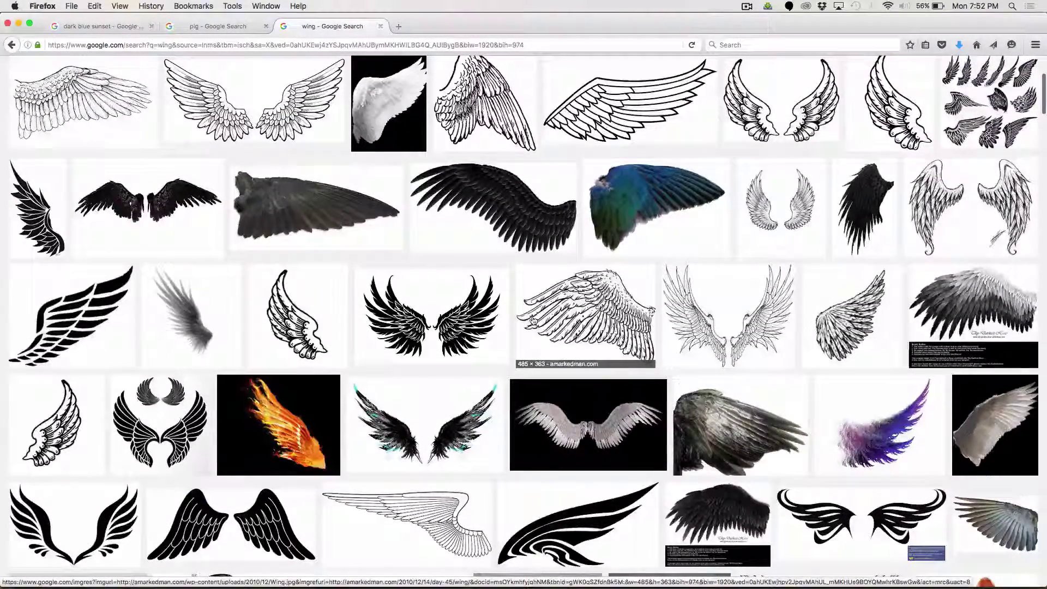
Preview the spread black feathered wing from the image results.
{"action": "left_click", "coordinate": [538, 218]}
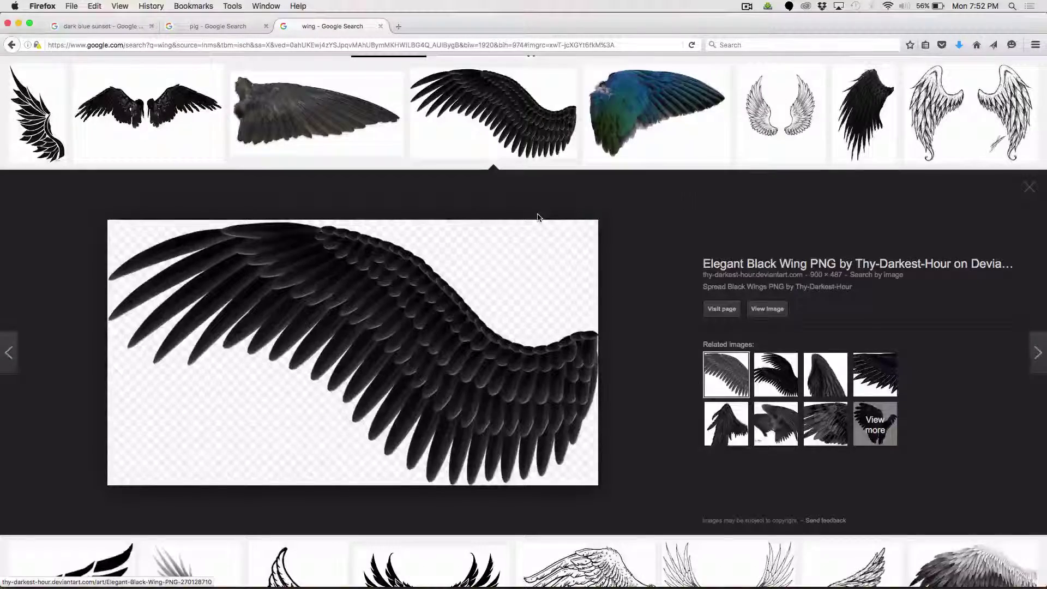
{"action": "scroll", "coordinate": [537, 217], "scroll_direction": "up", "scroll_amount": 1}
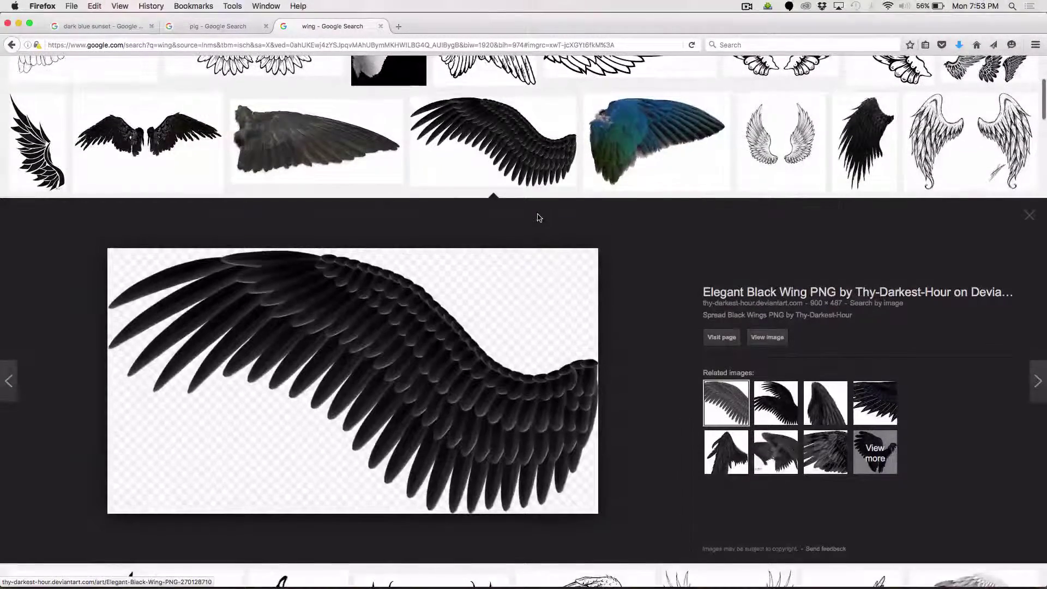
{"action": "scroll", "coordinate": [537, 217], "scroll_direction": "up", "scroll_amount": 1}
Open the blue-green bird wing image and save it to the Desktop as wing_png_by_absurdwordpreferred.png.
{"action": "left_click", "coordinate": [642, 158]}
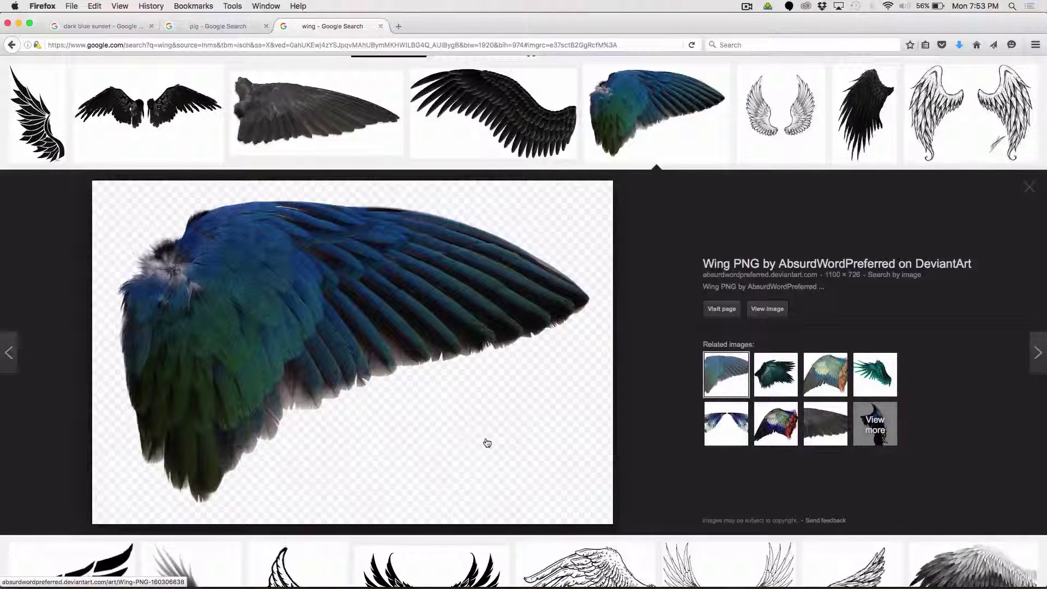
{"action": "right_click", "coordinate": [423, 354]}
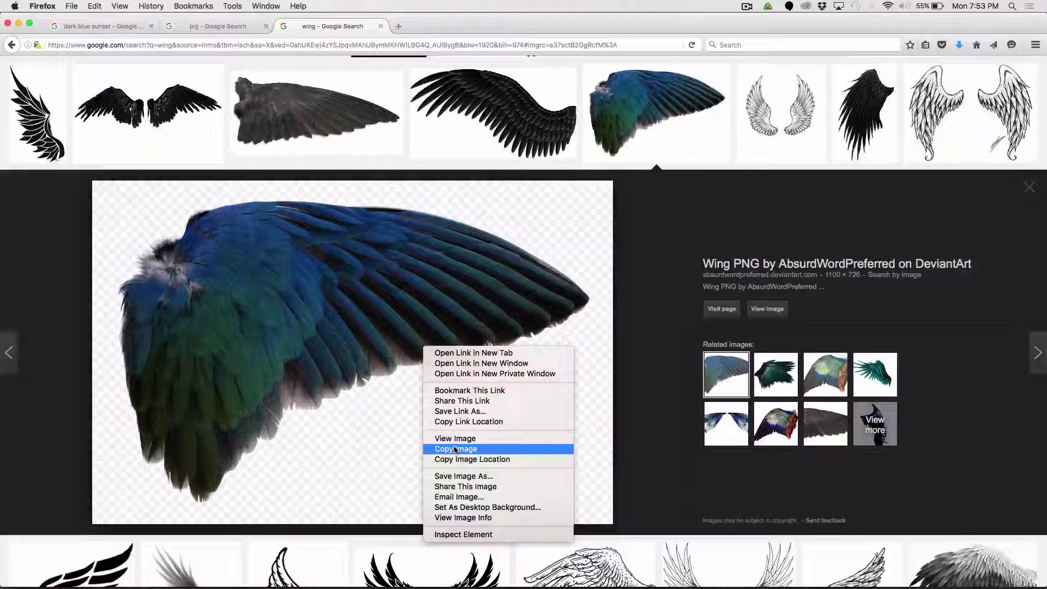
{"action": "left_click", "coordinate": [460, 476]}
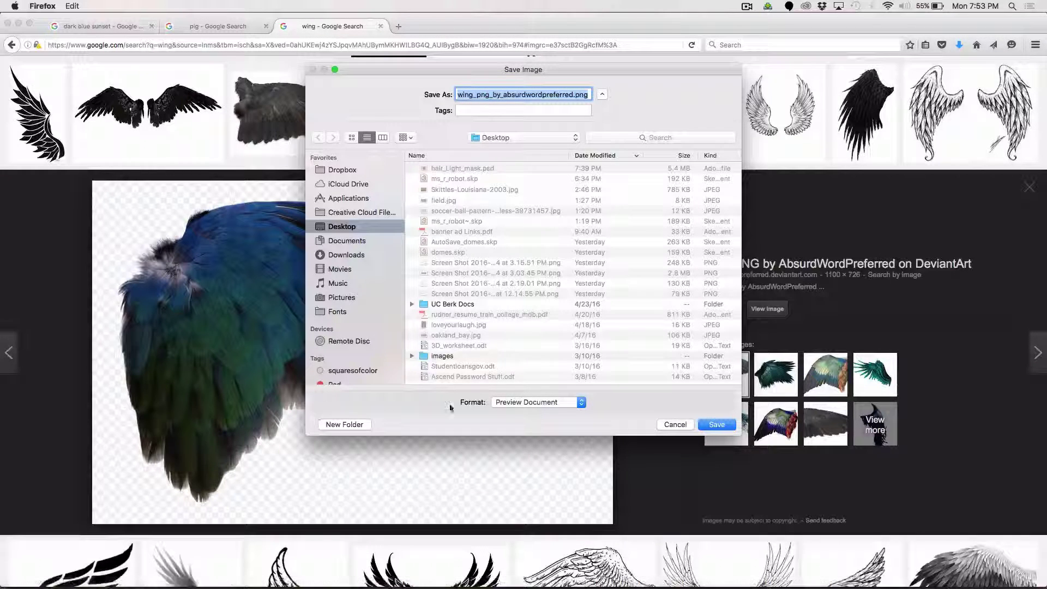
{"action": "left_click", "coordinate": [719, 425]}
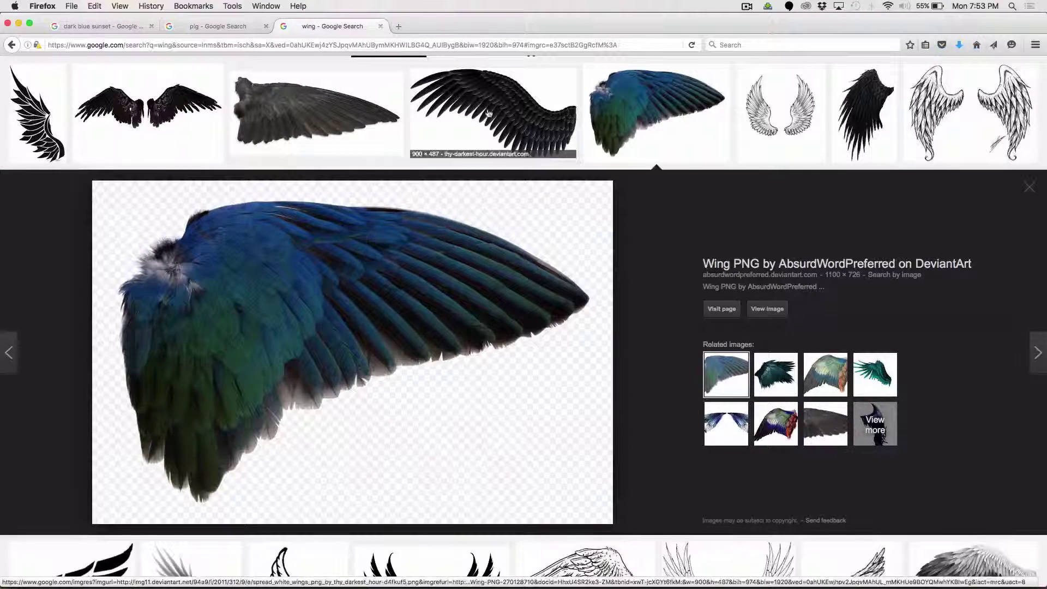
Review the pig, Golden Gate Bridge and wing images chosen in the three image searches.
{"action": "left_click", "coordinate": [229, 28]}
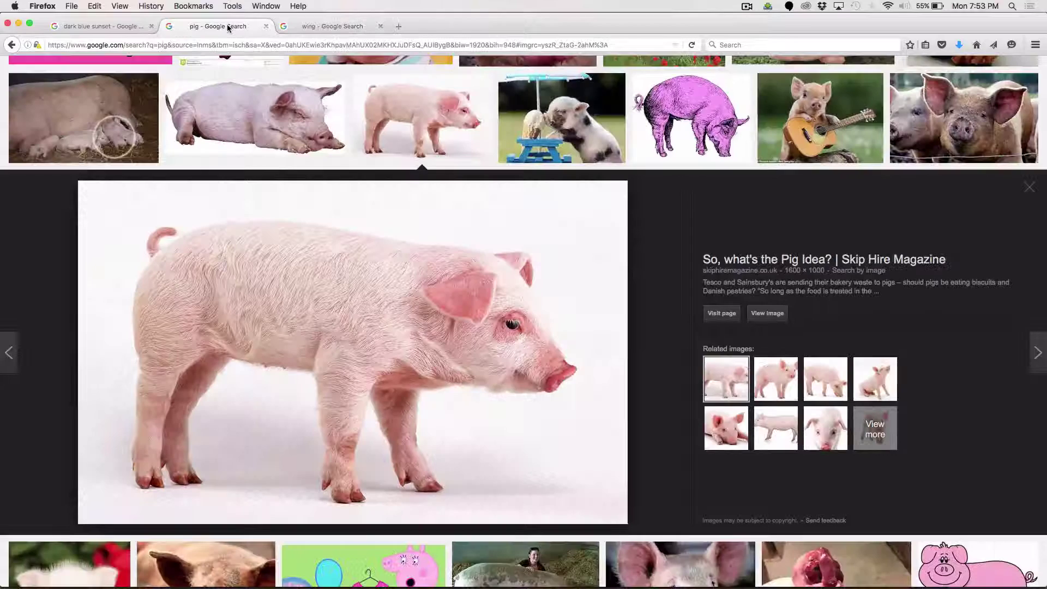
{"action": "left_click", "coordinate": [112, 28]}
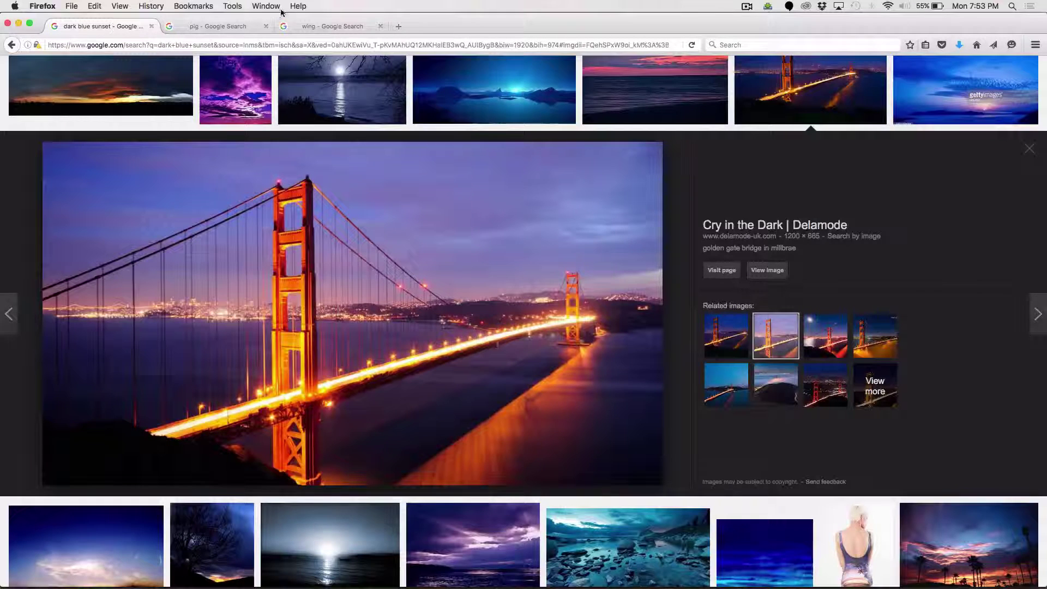
{"action": "left_click", "coordinate": [310, 28]}
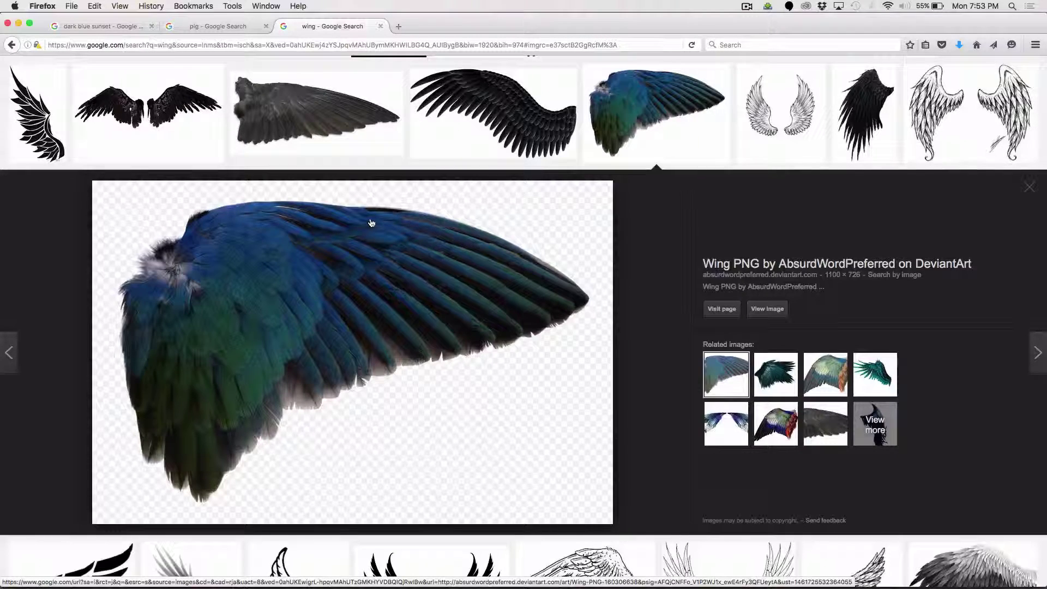
Switch to Photoshop and close the Untitled-1 sunset document without saving it.
{"action": "key", "text": "super+Tab"}
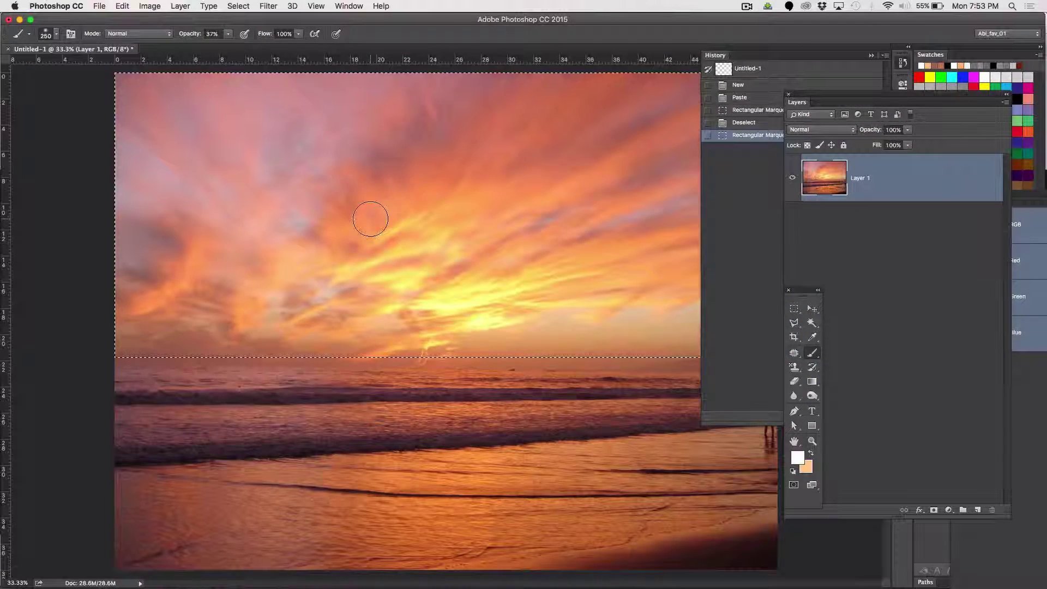
{"action": "key", "text": "super+w"}
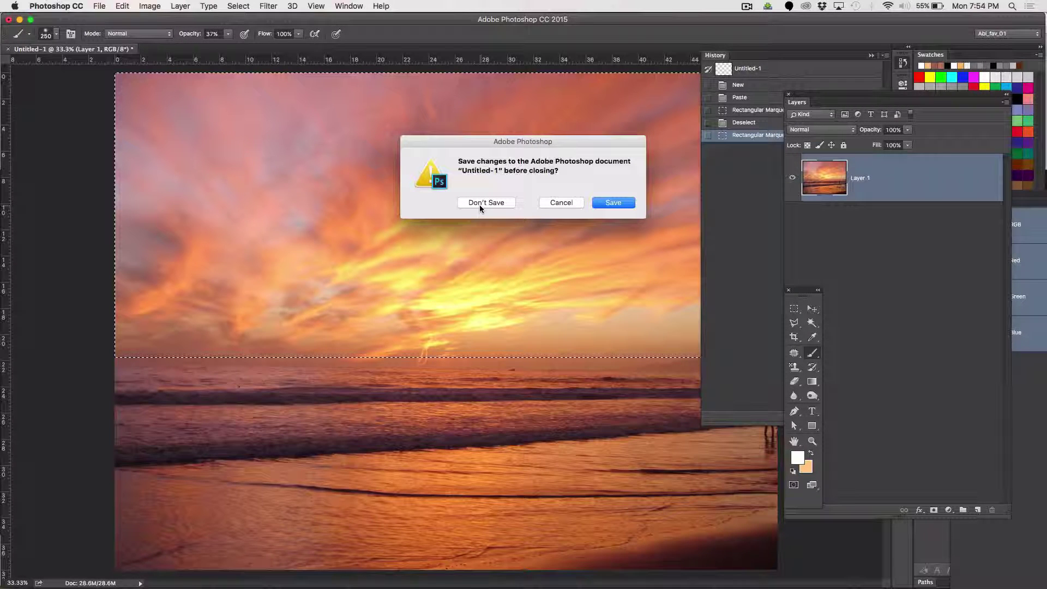
{"action": "left_click", "coordinate": [480, 205]}
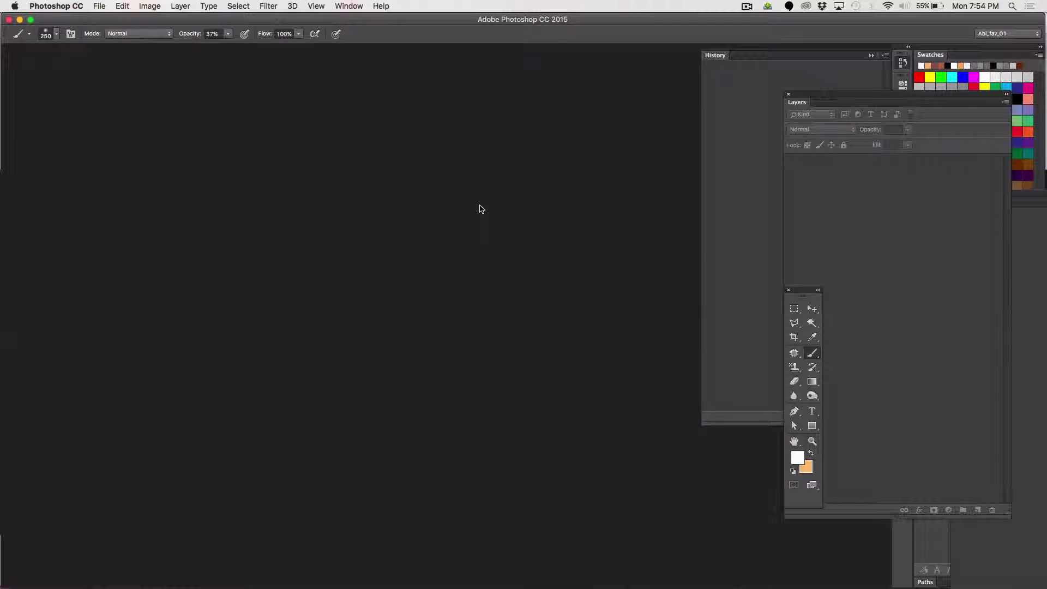
Switch back to Firefox and copy the Golden Gate Bridge image from the dark blue sunset search.
{"action": "key", "text": "super+Tab"}
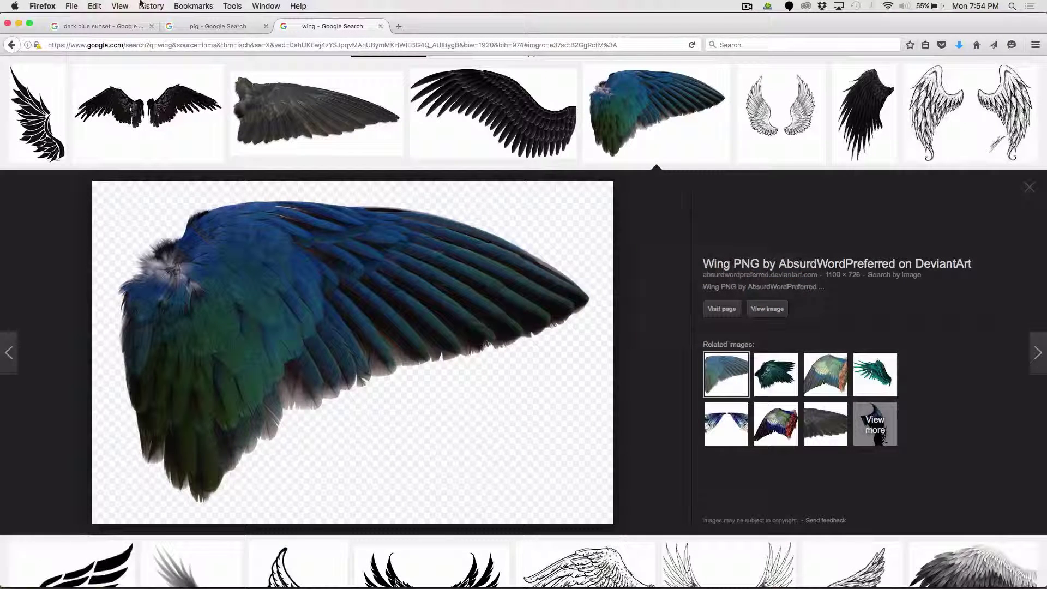
{"action": "left_click", "coordinate": [96, 27]}
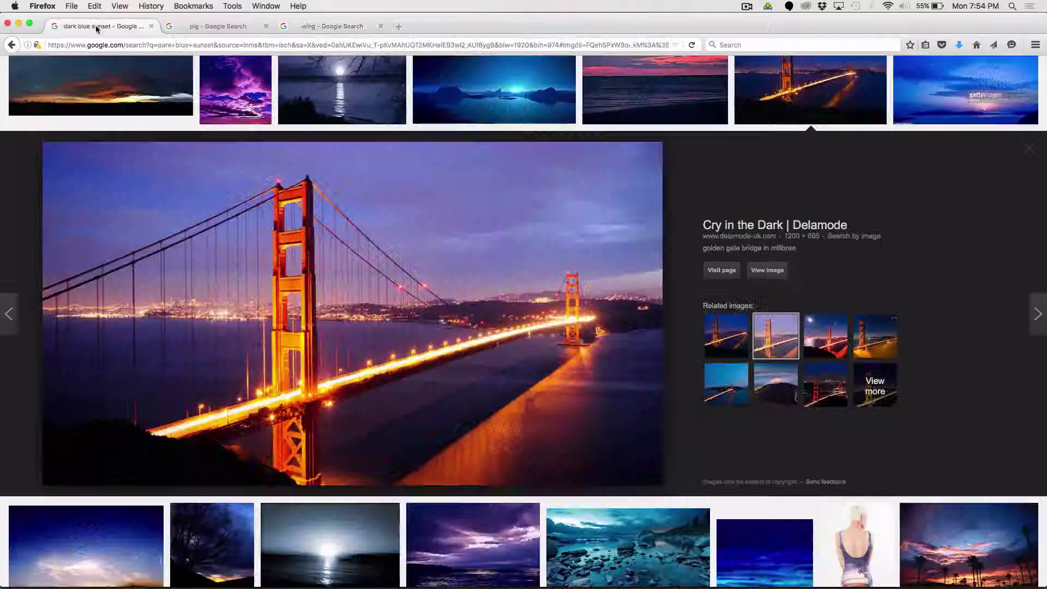
{"action": "right_click", "coordinate": [352, 312]}
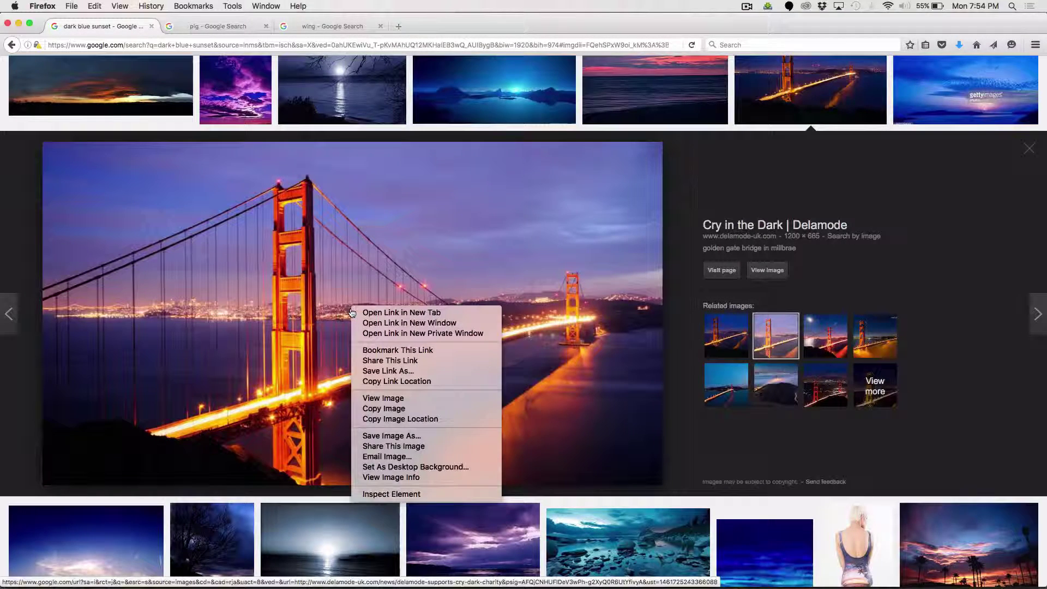
{"action": "left_click", "coordinate": [390, 409]}
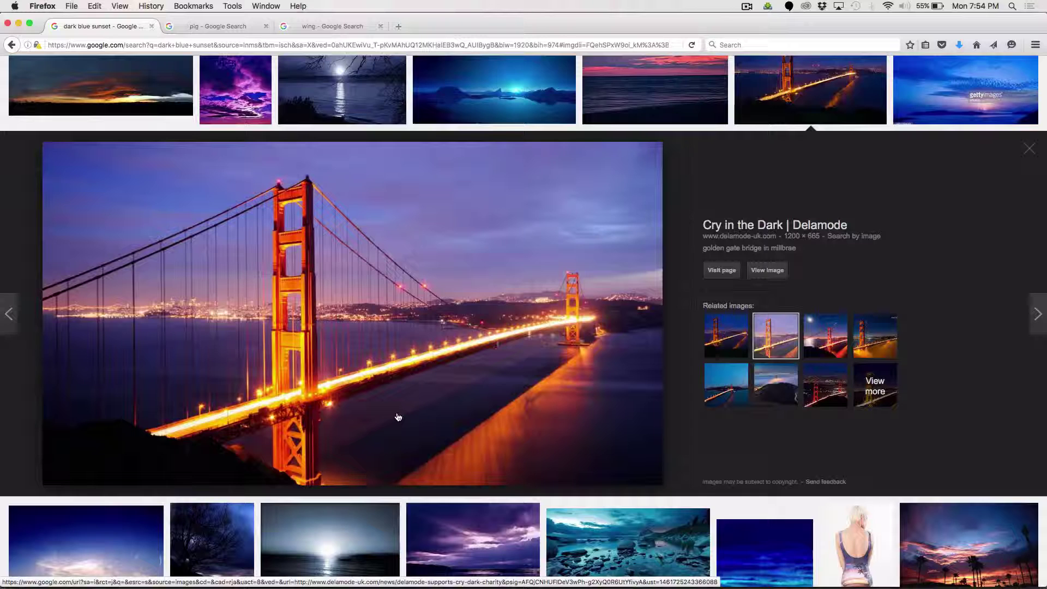
Switch to Photoshop and paste the bridge image into a new 1200 × 665 pixel transparent document.
{"action": "key", "text": "super+Tab"}
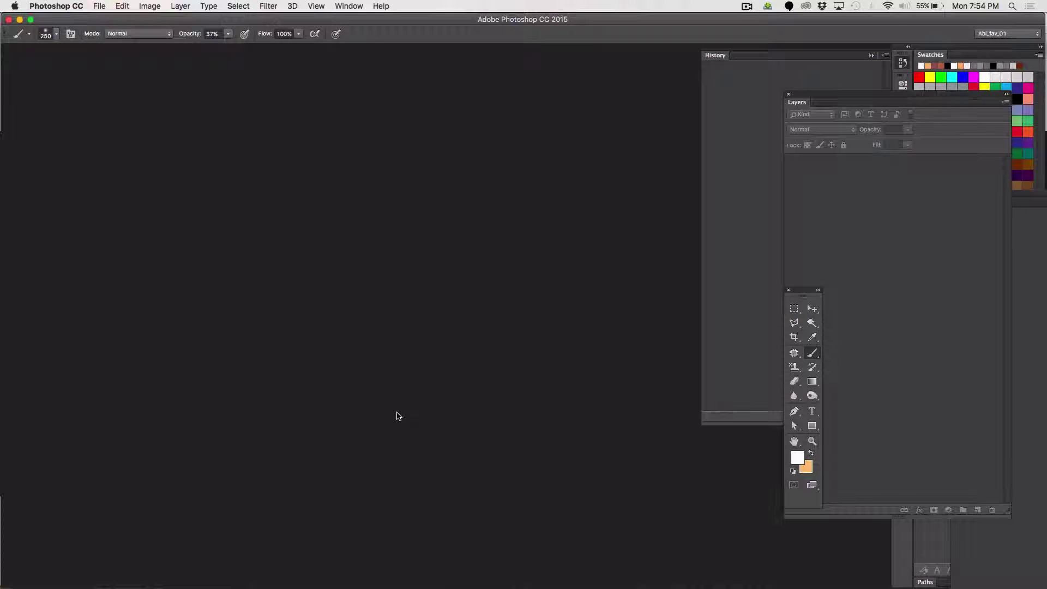
{"action": "key", "text": "super+n"}
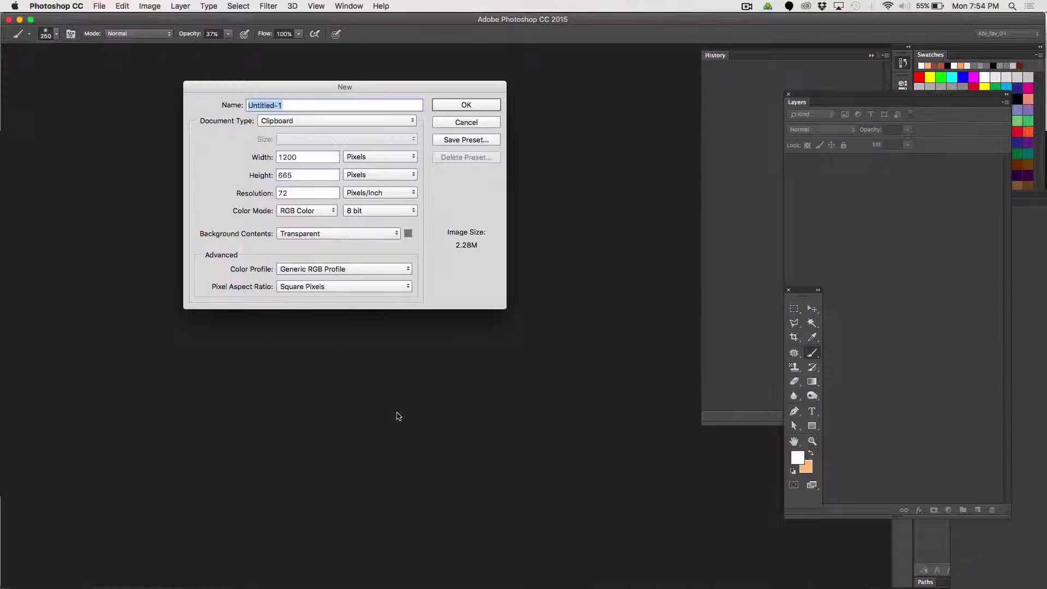
{"action": "key", "text": "Return"}
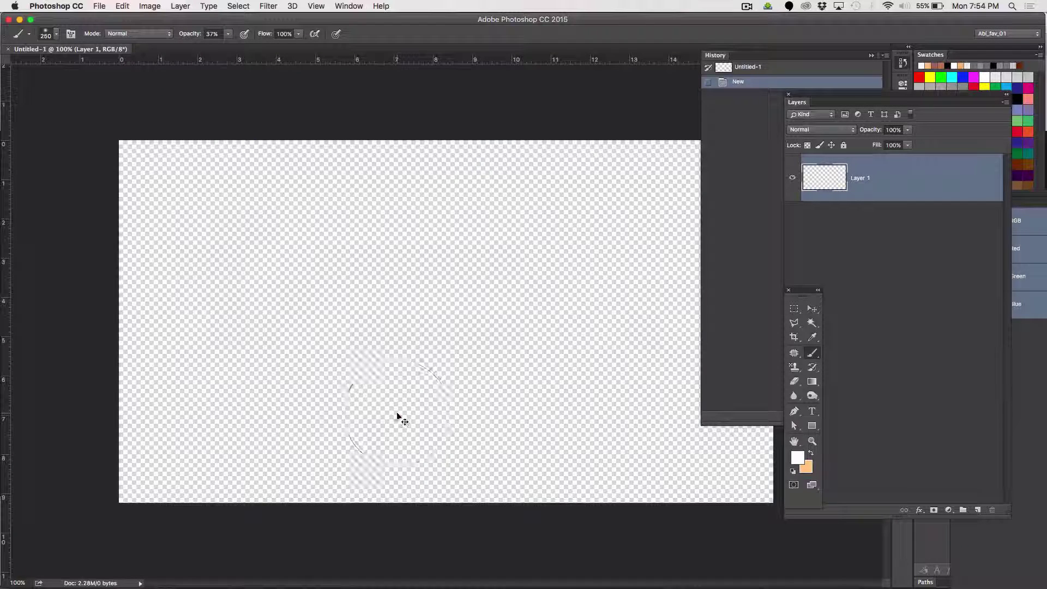
{"action": "key", "text": "super+v"}
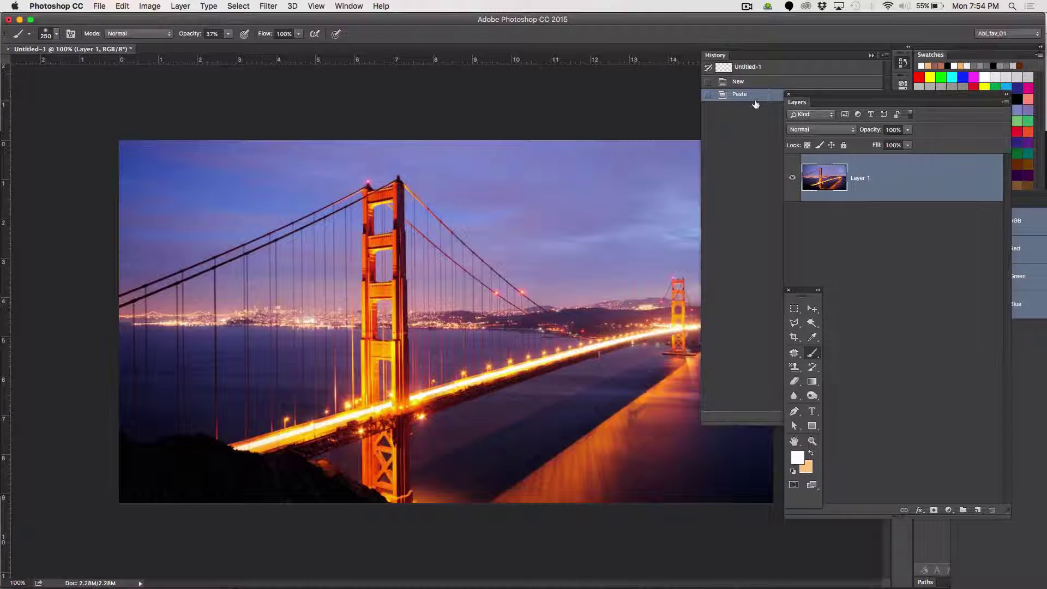
Save the bridge document to the Desktop as bridge of pigs.psd in Photoshop format with Maximize Compatibility on.
{"action": "left_click", "coordinate": [98, 6]}
{"action": "left_click", "coordinate": [115, 120]}
{"action": "type", "text": "brige.psd"}
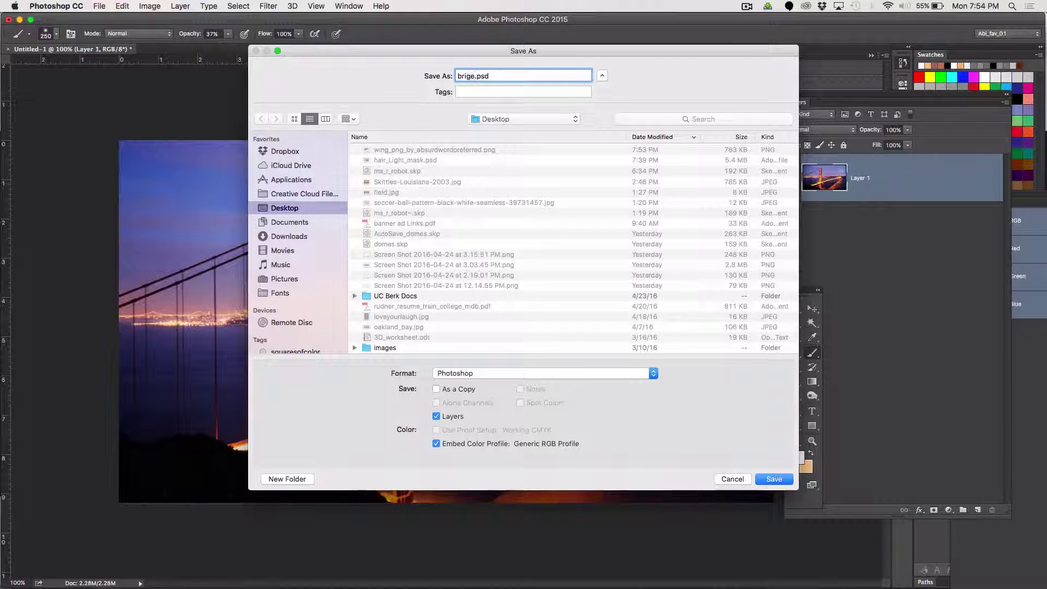
{"action": "key", "text": "BackSpace"}
{"action": "key", "text": "BackSpace"}
{"action": "type", "text": "dge of pigs"}
{"action": "left_click", "coordinate": [769, 480]}
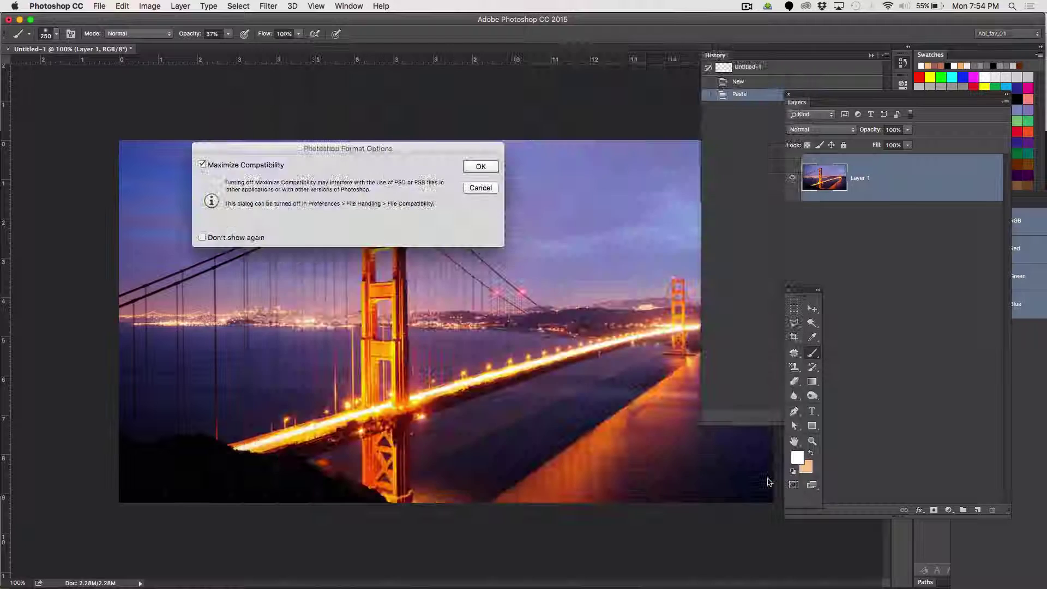
{"action": "left_click", "coordinate": [470, 165]}
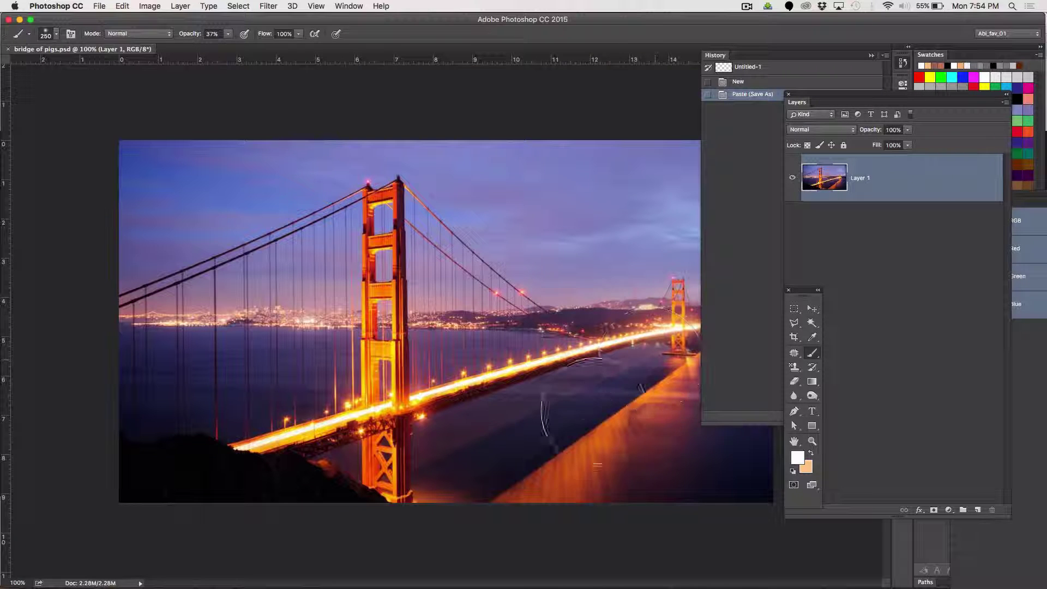
{"action": "left_click", "coordinate": [747, 6]}
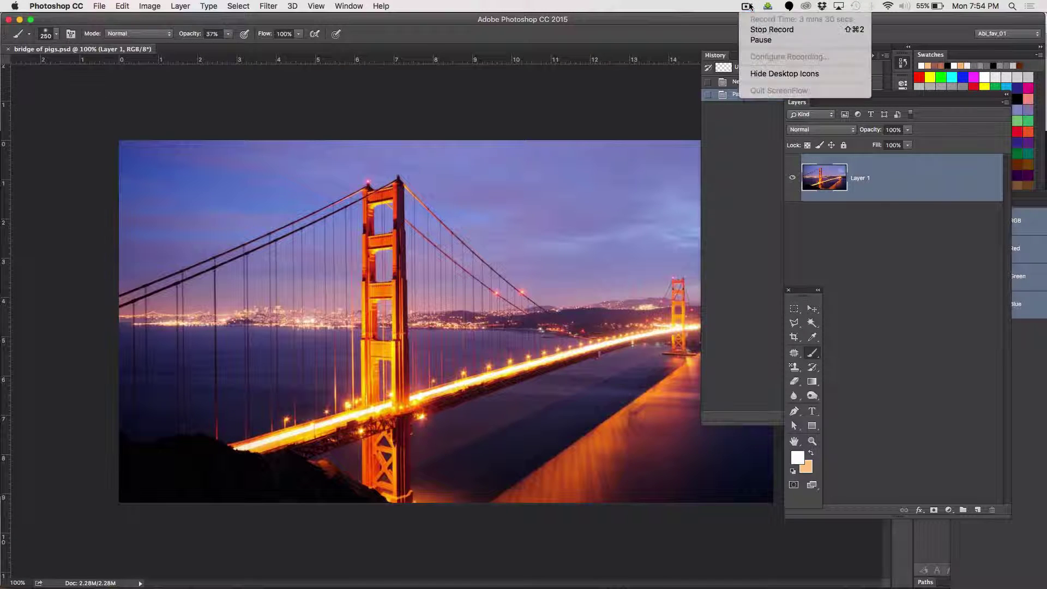
{"action": "left_click", "coordinate": [762, 43]}
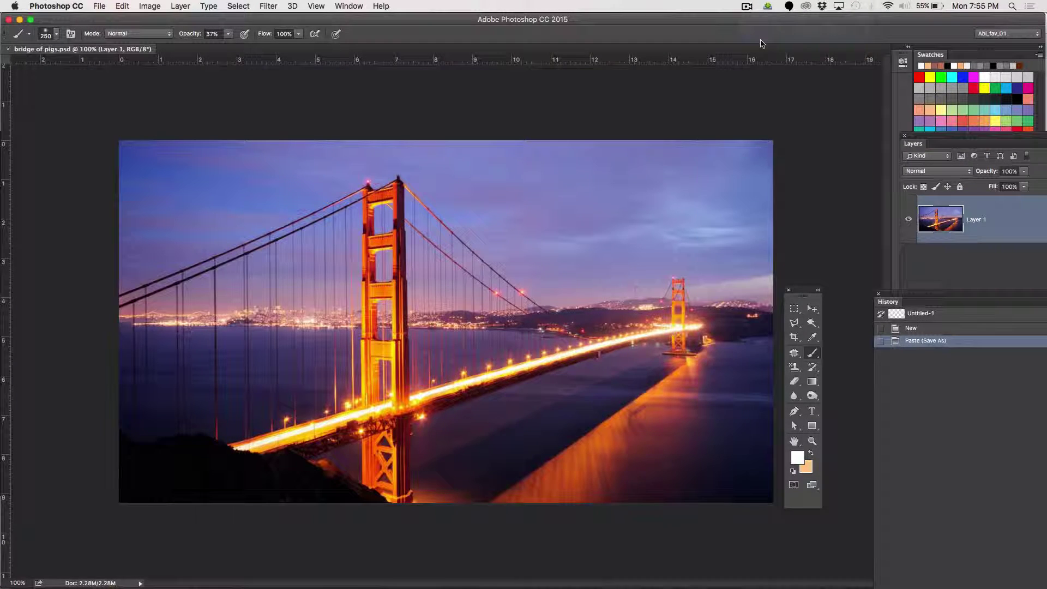
Switch to Firefox and copy the enlarged standing pig image from the pig search.
{"action": "key", "text": "super+Tab"}
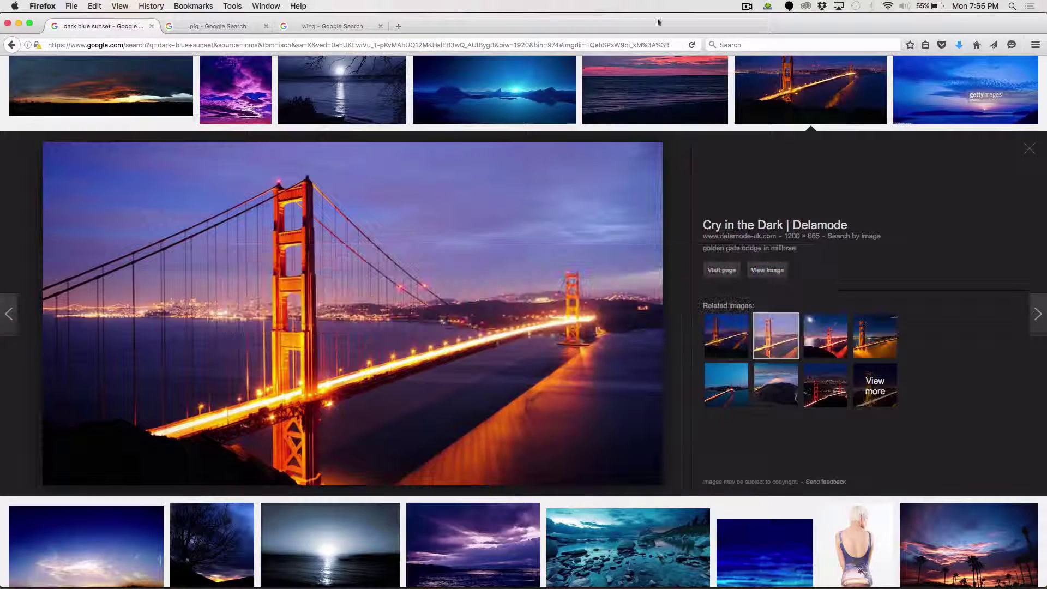
{"action": "left_click", "coordinate": [226, 27]}
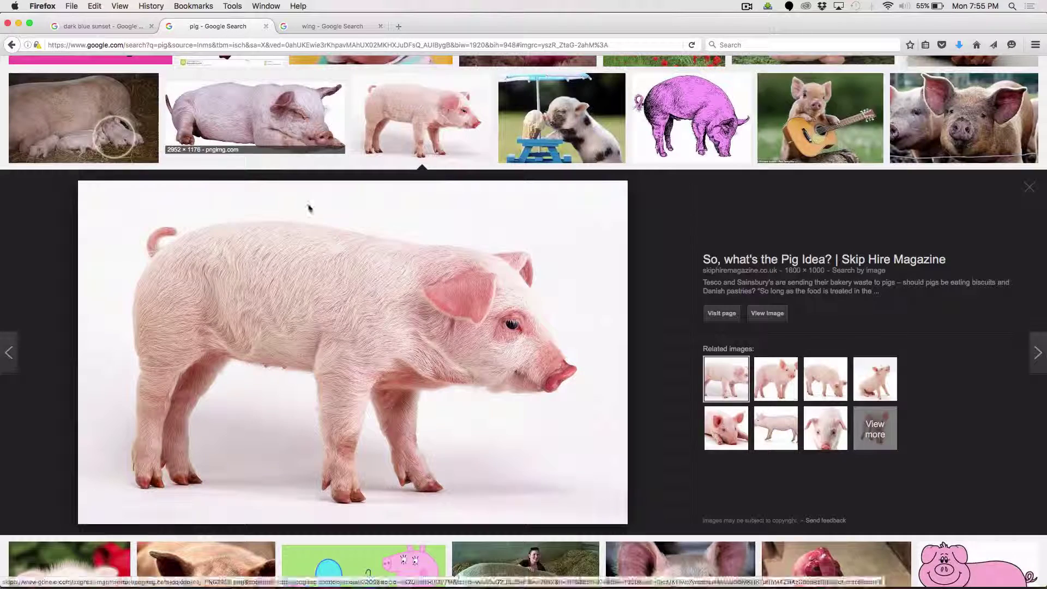
{"action": "right_click", "coordinate": [386, 324]}
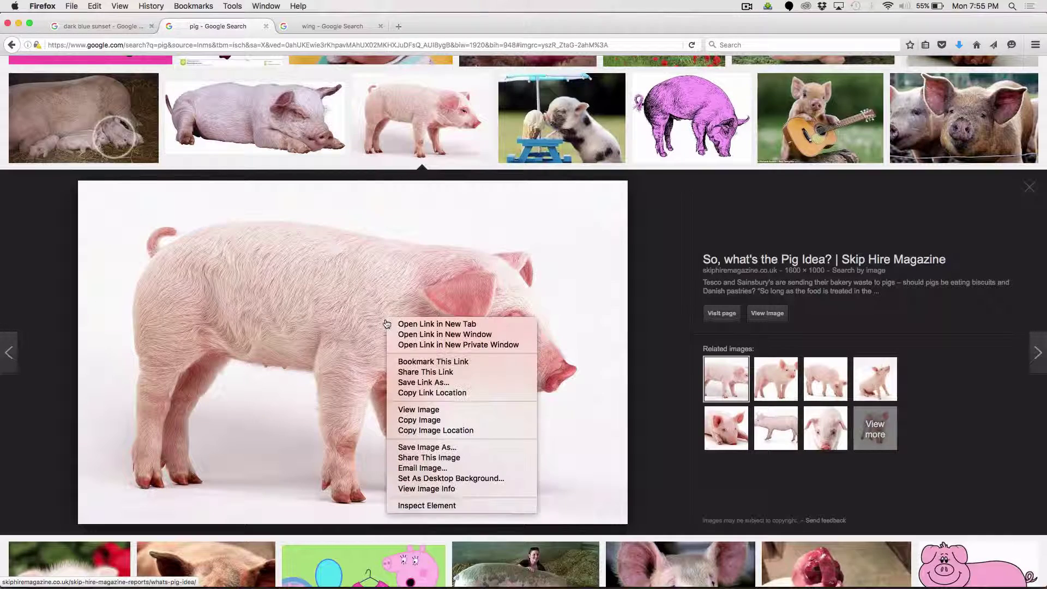
{"action": "left_click", "coordinate": [415, 421]}
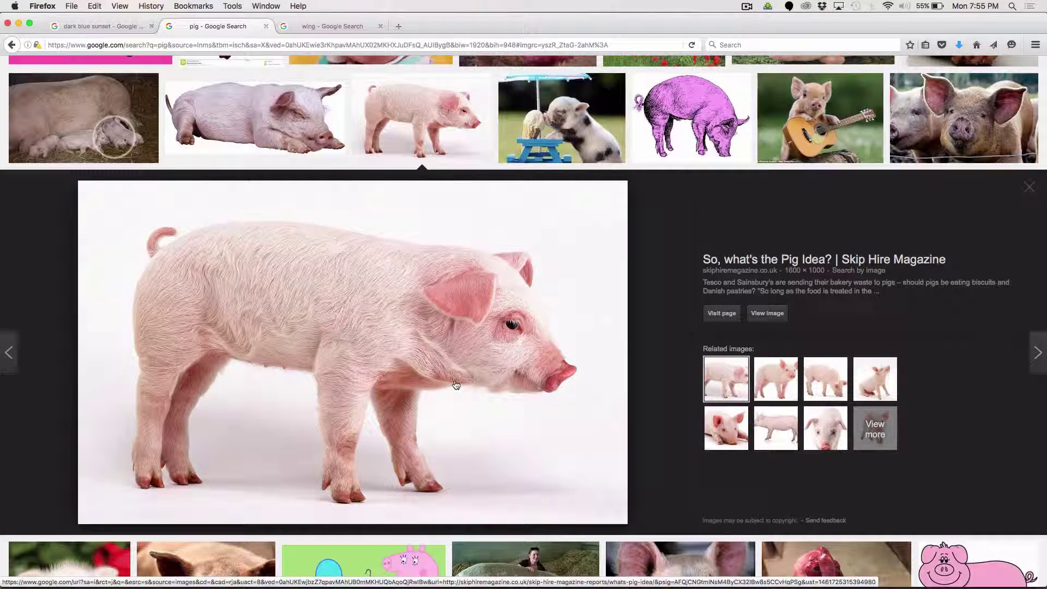
Switch back to Photoshop and paste the pig image into a new 1600 × 1000 pixel transparent document.
{"action": "key", "text": "super+Tab"}
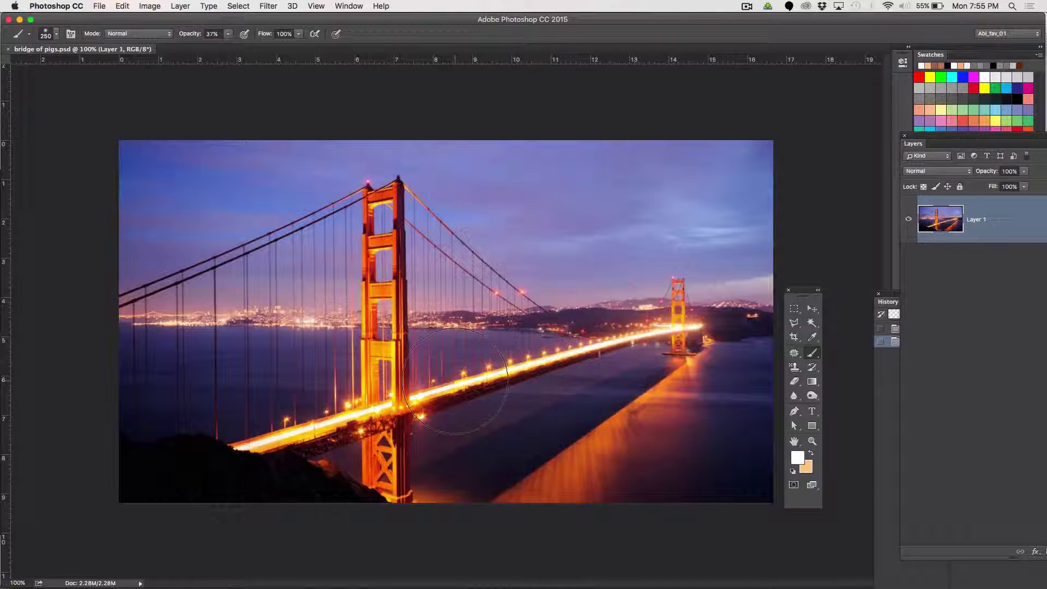
{"action": "key", "text": "super+n"}
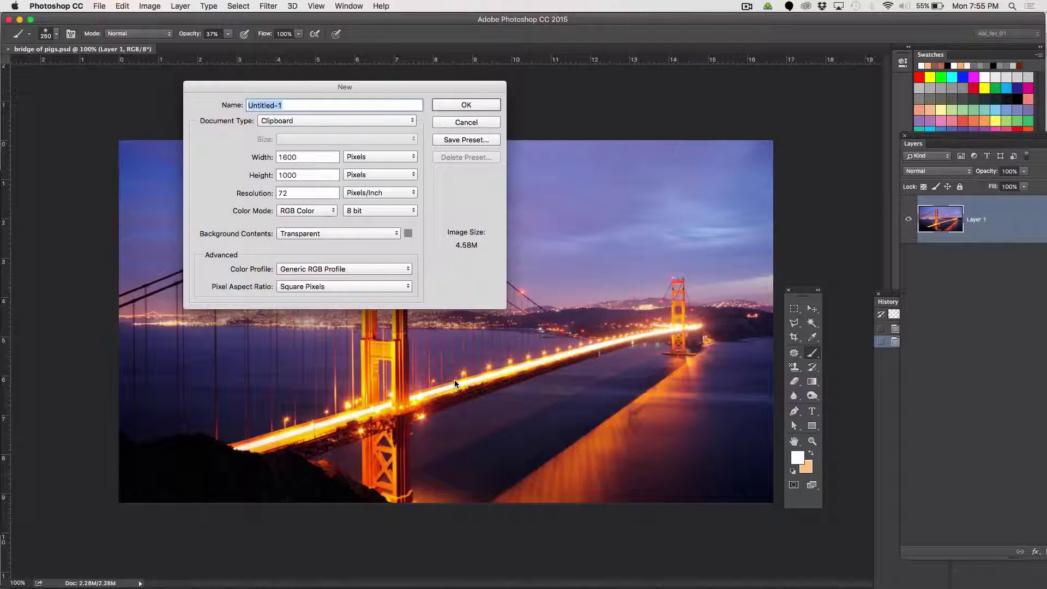
{"action": "key", "text": "Return"}
{"action": "key", "text": "super+v"}
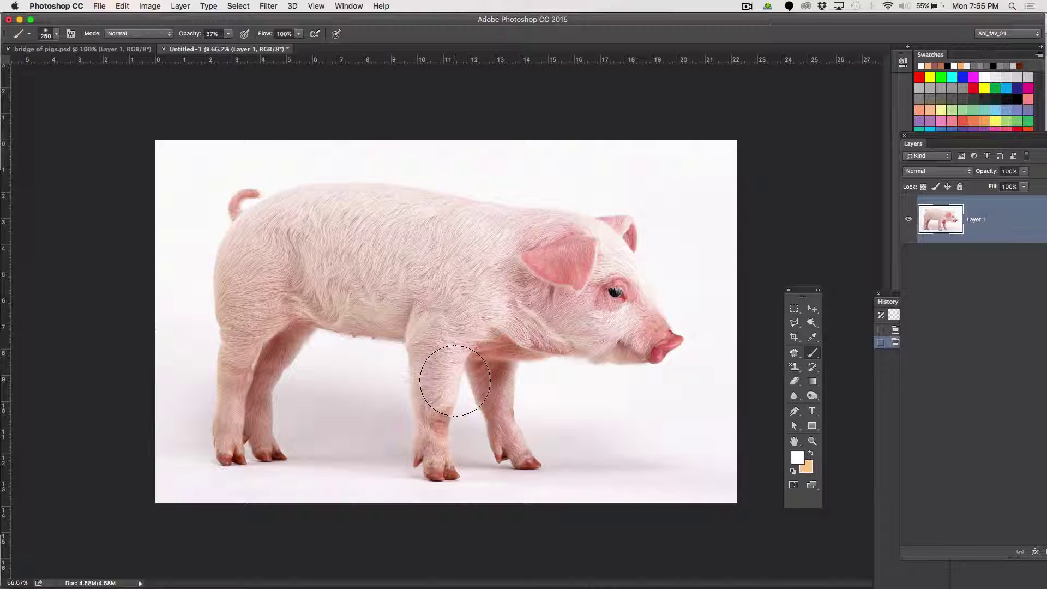
Save the pig document to the Desktop as piggy.psd in Photoshop format with Maximize Compatibility on.
{"action": "left_click", "coordinate": [99, 6]}
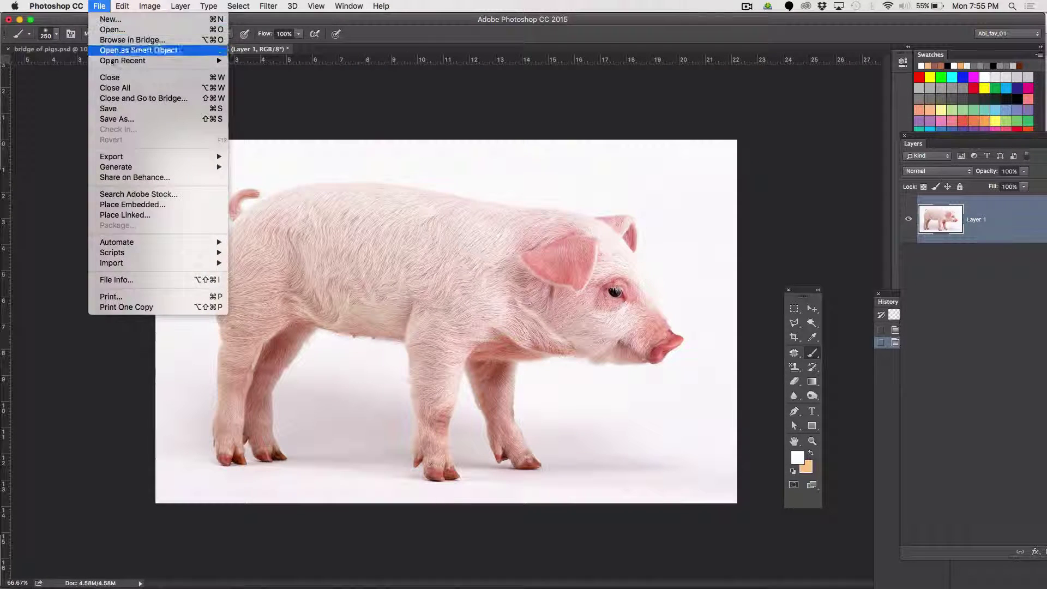
{"action": "left_click", "coordinate": [119, 120]}
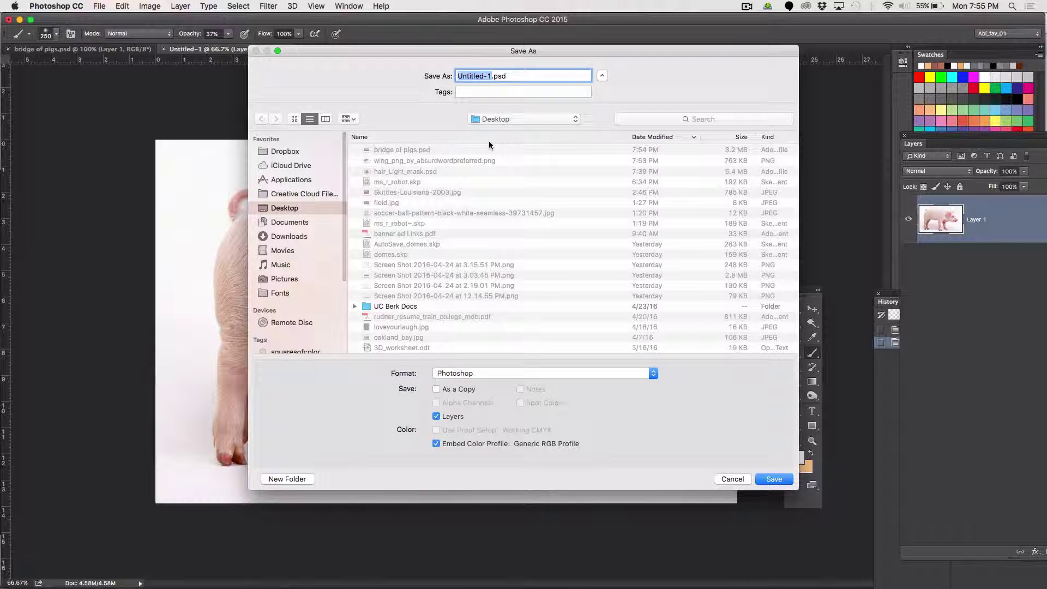
{"action": "type", "text": "piggy"}
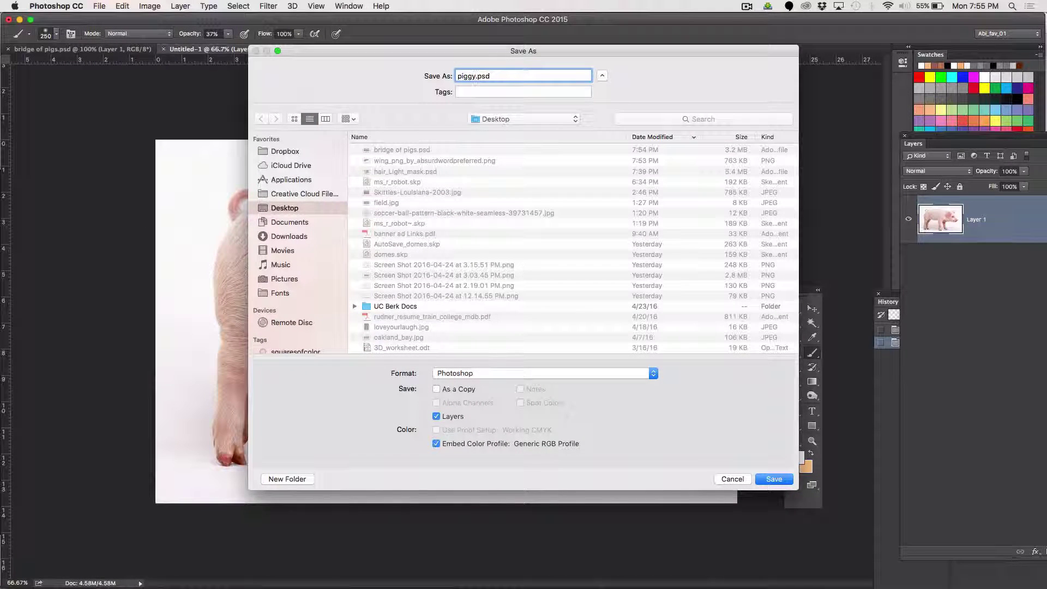
{"action": "key", "text": "Return"}
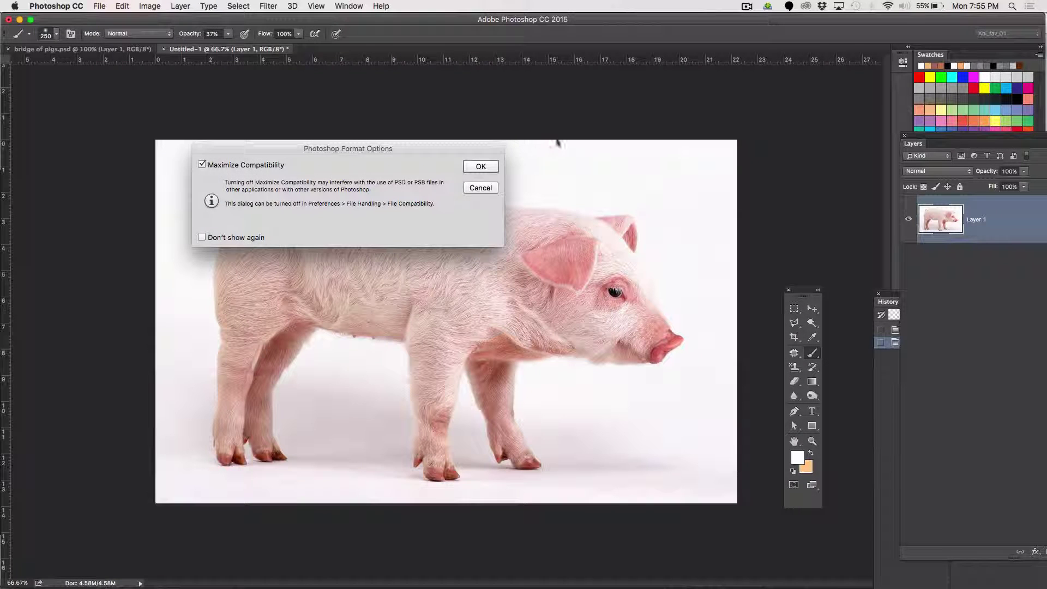
{"action": "left_click", "coordinate": [488, 167]}
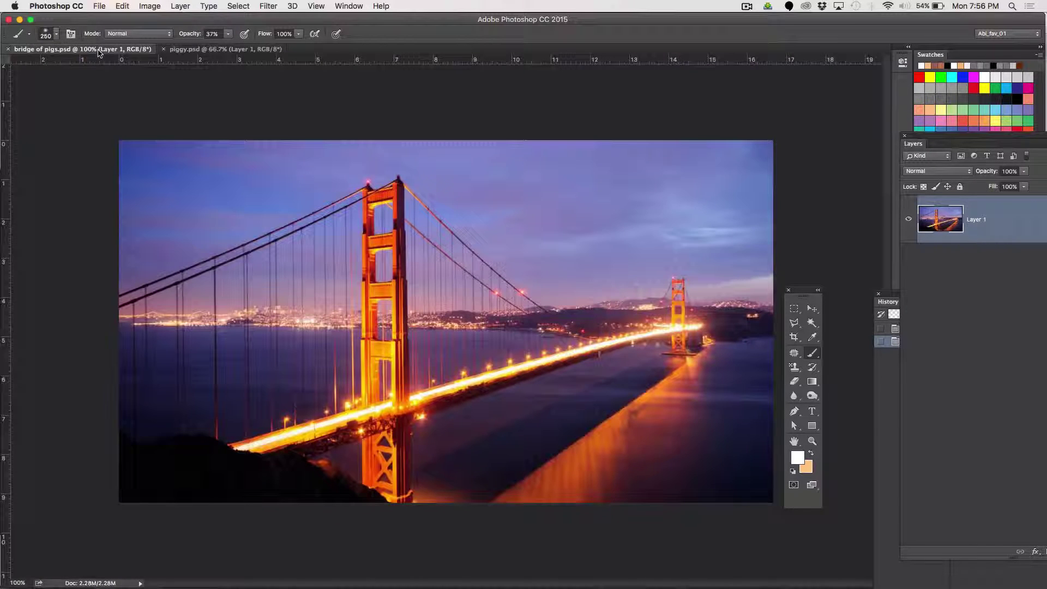
Open Image Size for the bridge of pigs.psd document and set both height and width to 200 percent.
{"action": "left_click", "coordinate": [98, 49]}
{"action": "left_click", "coordinate": [152, 6]}
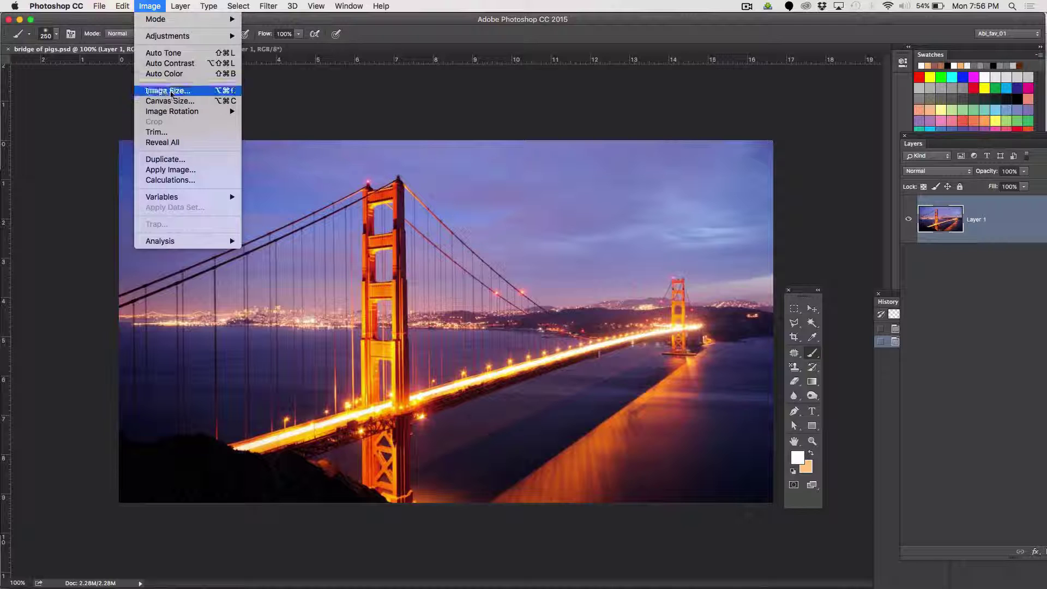
{"action": "left_click", "coordinate": [171, 94]}
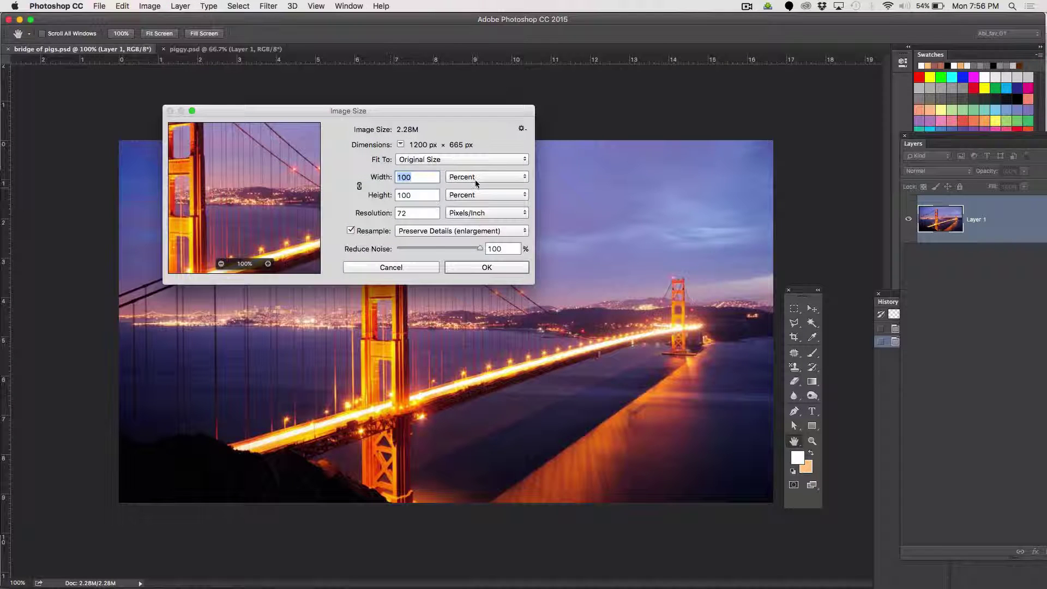
{"action": "left_click", "coordinate": [413, 196]}
{"action": "left_click", "coordinate": [376, 198]}
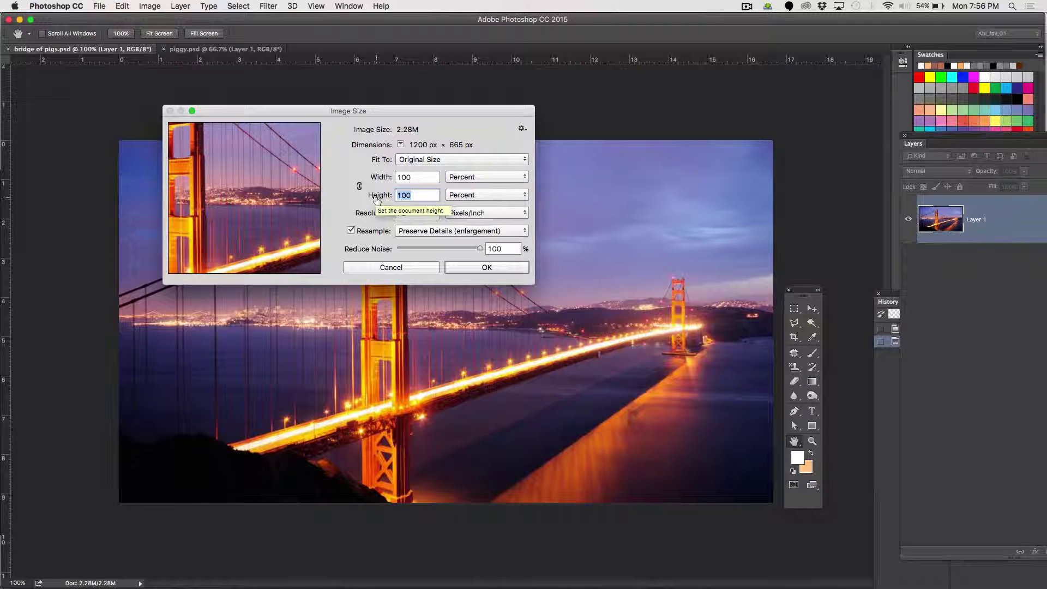
{"action": "type", "text": "200"}
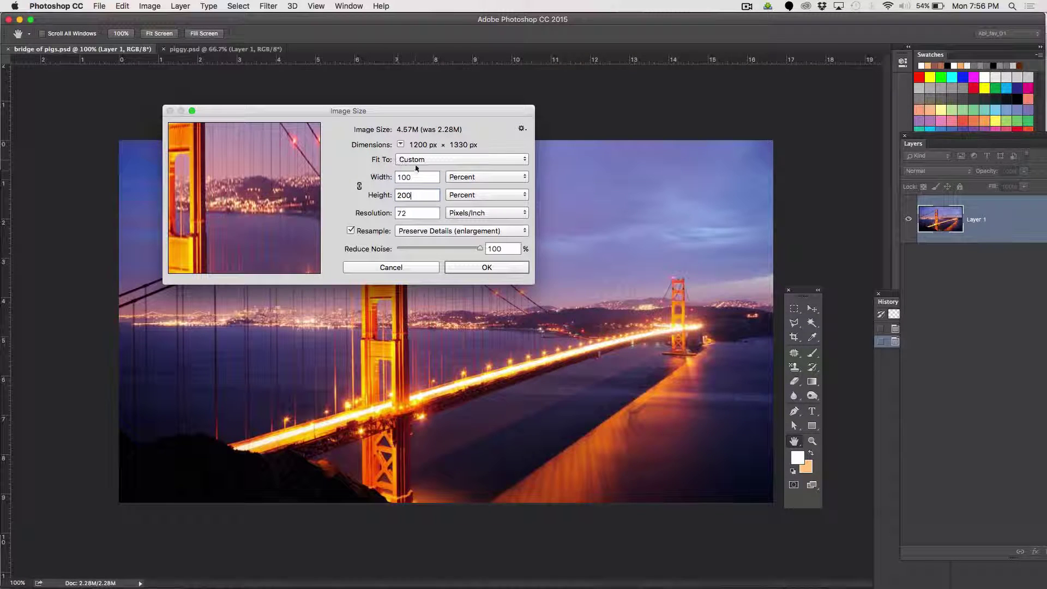
{"action": "double_click", "coordinate": [414, 177]}
{"action": "type", "text": "200"}
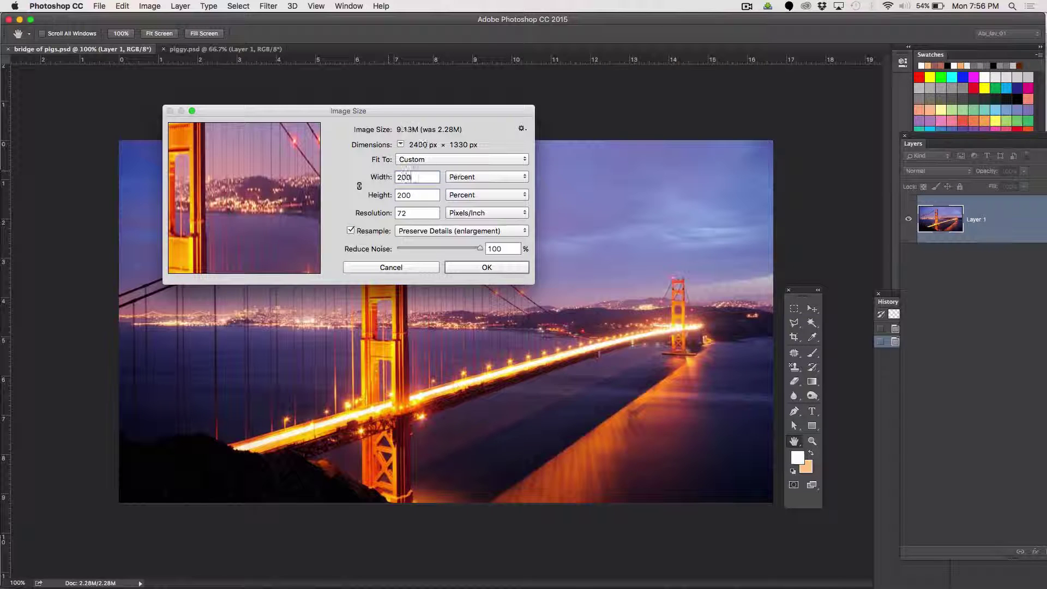
Set the resampling method to Bicubic Smoother (enlargement) and apply the bridge image's new size.
{"action": "left_click", "coordinate": [417, 231]}
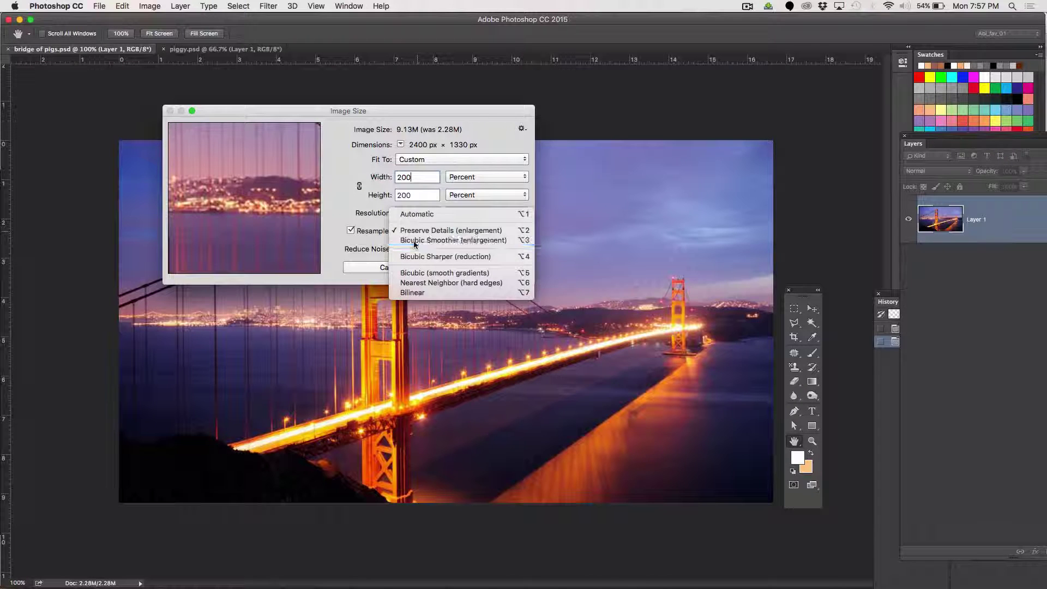
{"action": "left_click", "coordinate": [414, 242]}
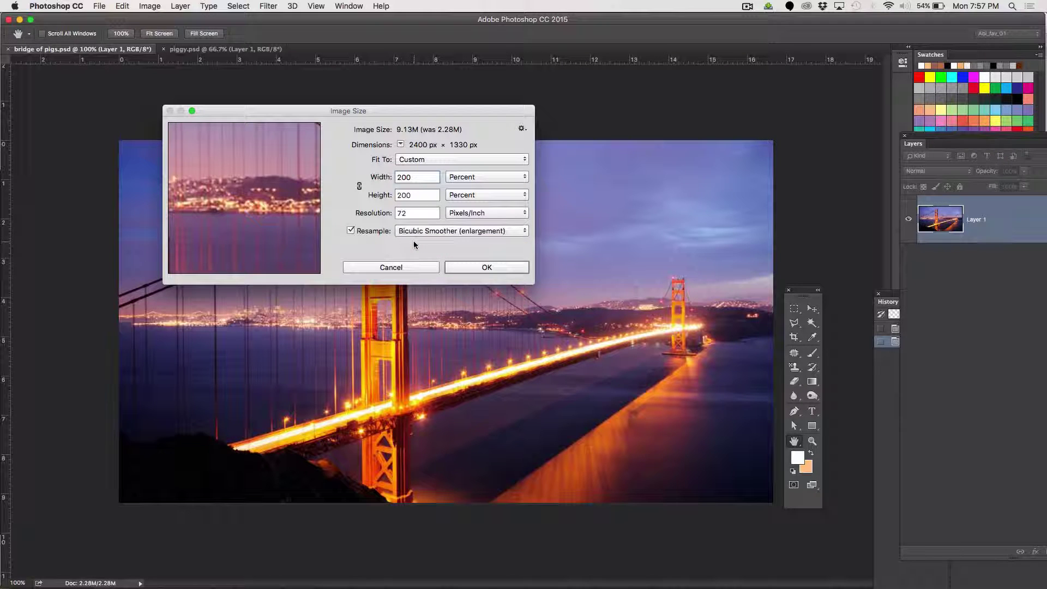
{"action": "left_click", "coordinate": [485, 268]}
{"action": "key", "text": "b"}
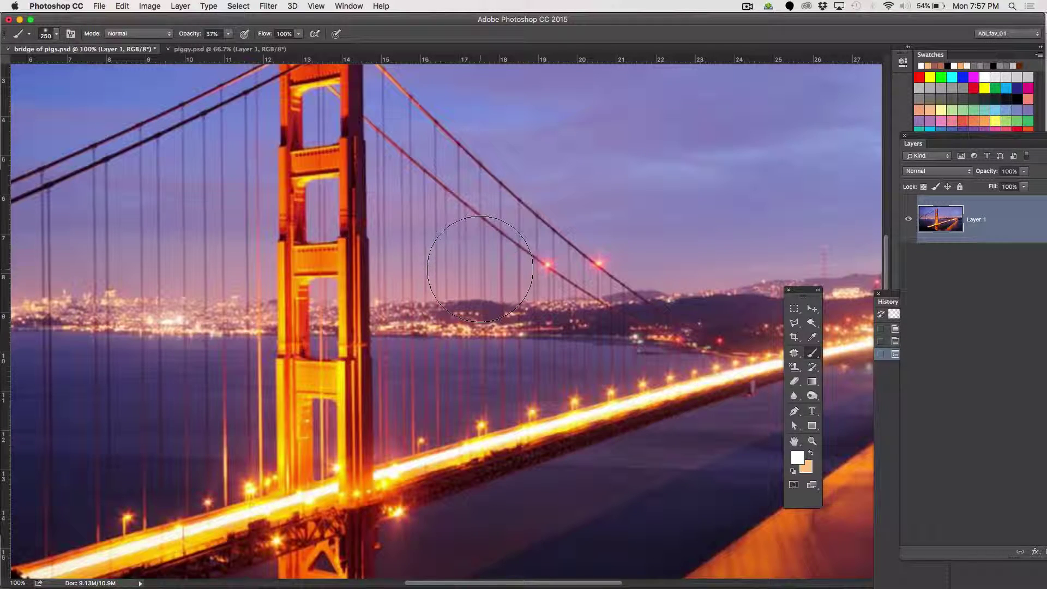
Save the enlarged bridge document to the Desktop as bridge of pigs.psd, replacing the existing file.
{"action": "key", "text": "super+minus"}
{"action": "key", "text": "super+minus"}
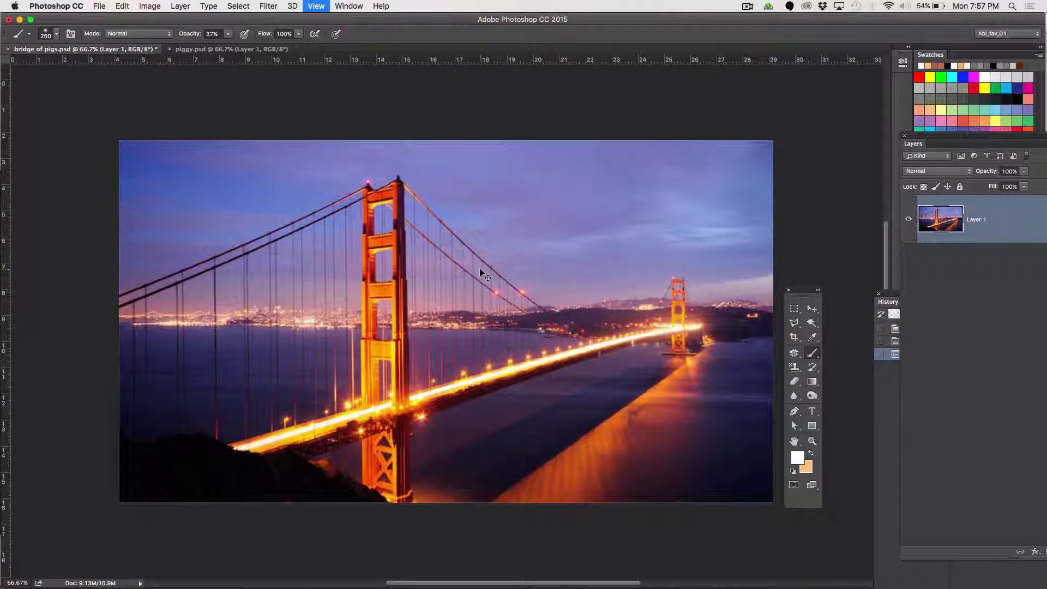
{"action": "left_click", "coordinate": [96, 7]}
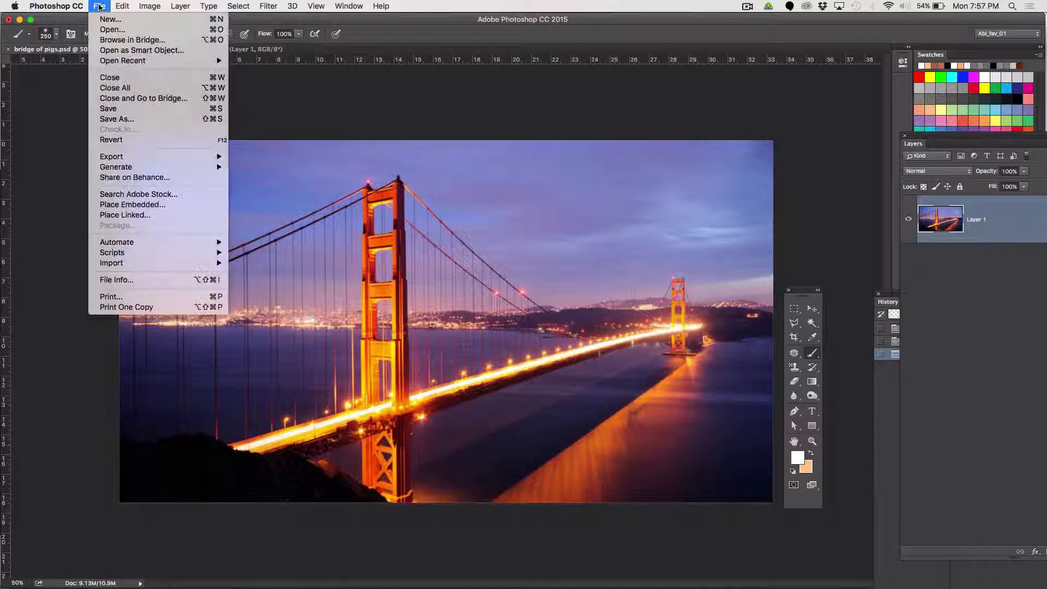
{"action": "left_click", "coordinate": [306, 222]}
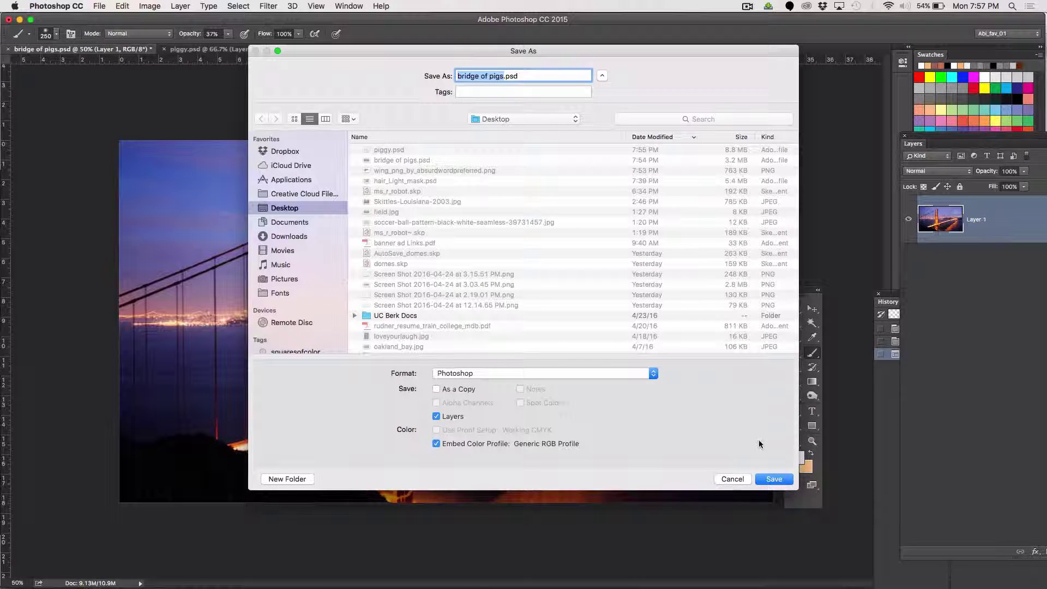
{"action": "left_click", "coordinate": [774, 479]}
{"action": "left_click", "coordinate": [608, 126]}
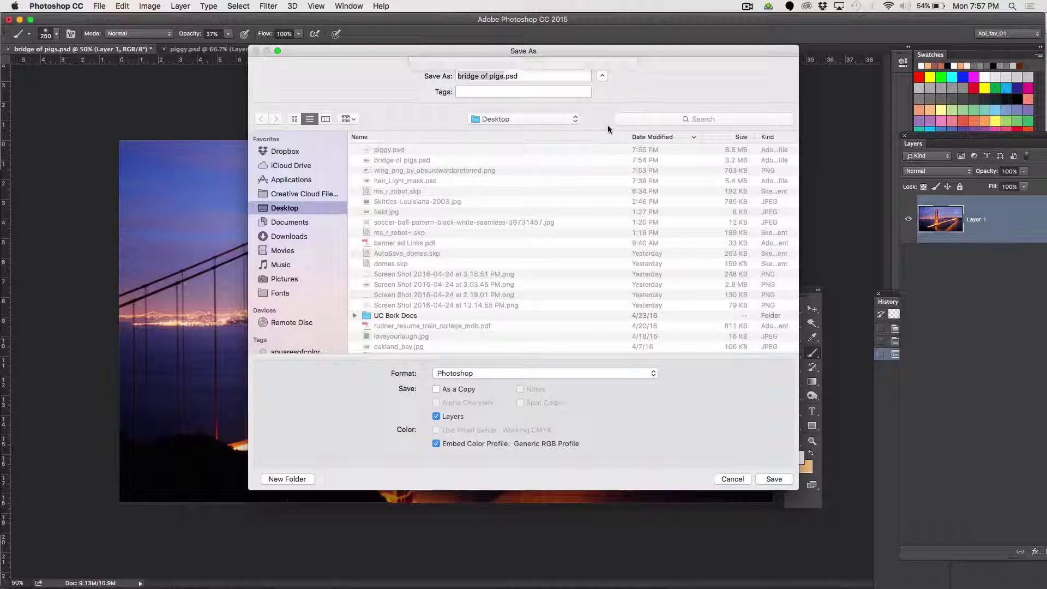
{"action": "left_click", "coordinate": [481, 166]}
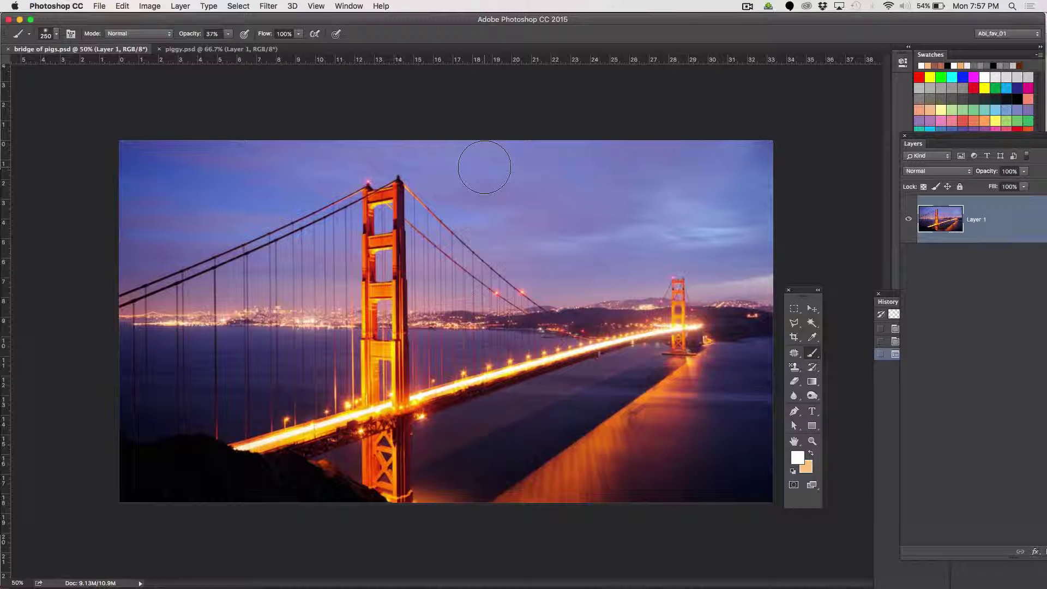
Place piggy.psd from the Desktop as a linked object in the bridge of pigs.psd document.
{"action": "left_click", "coordinate": [200, 49]}
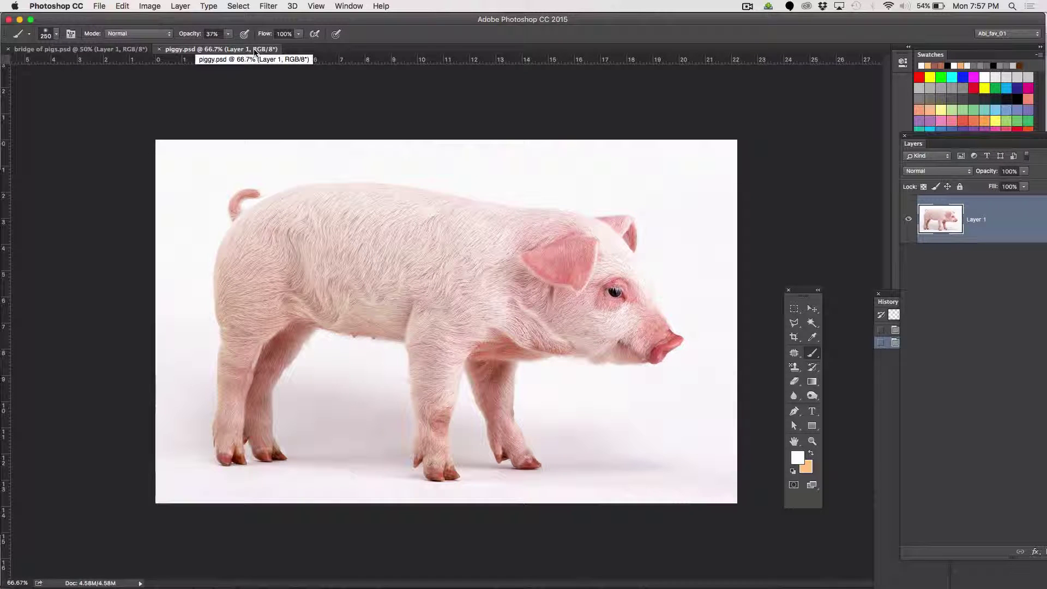
{"action": "left_click", "coordinate": [109, 52]}
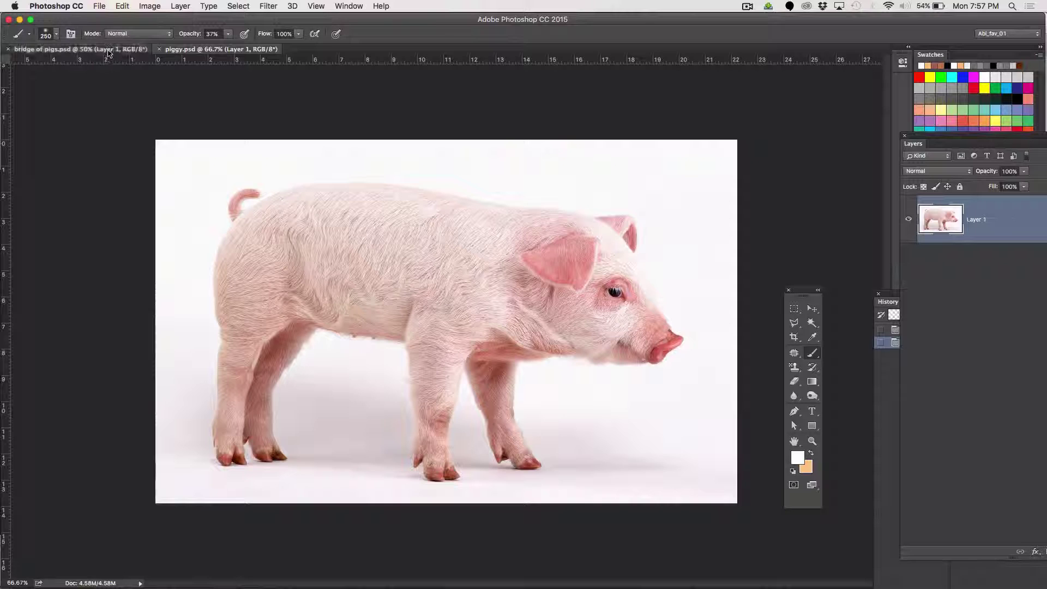
{"action": "left_click", "coordinate": [99, 4]}
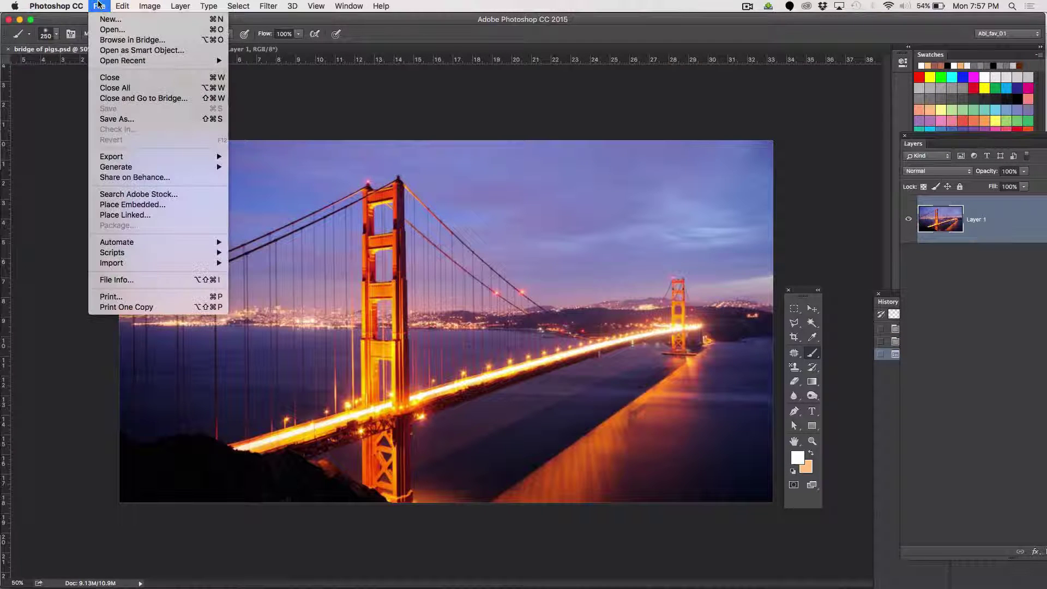
{"action": "left_click", "coordinate": [137, 215]}
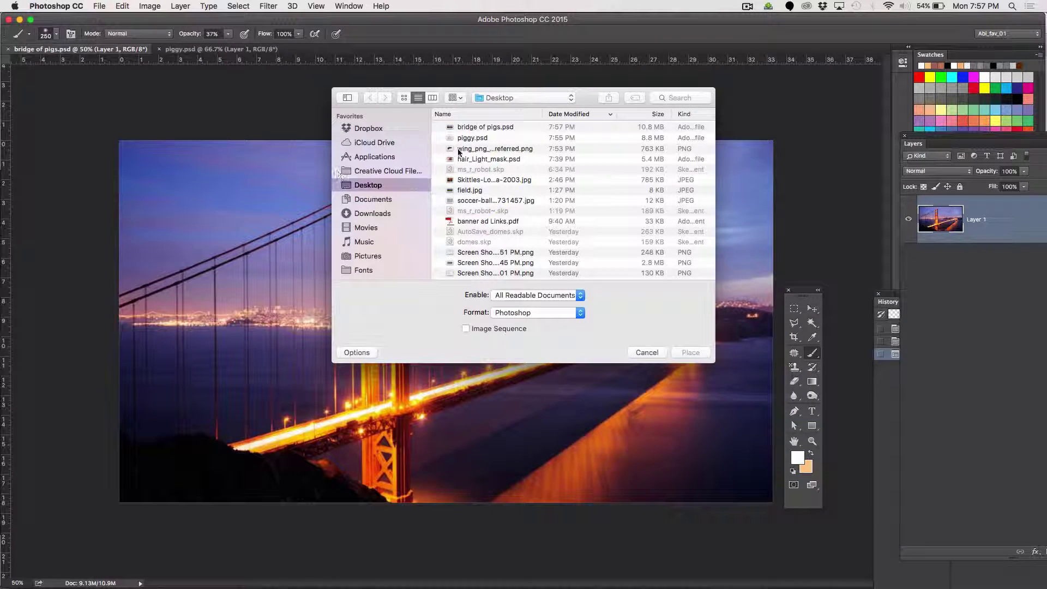
{"action": "left_click", "coordinate": [464, 138]}
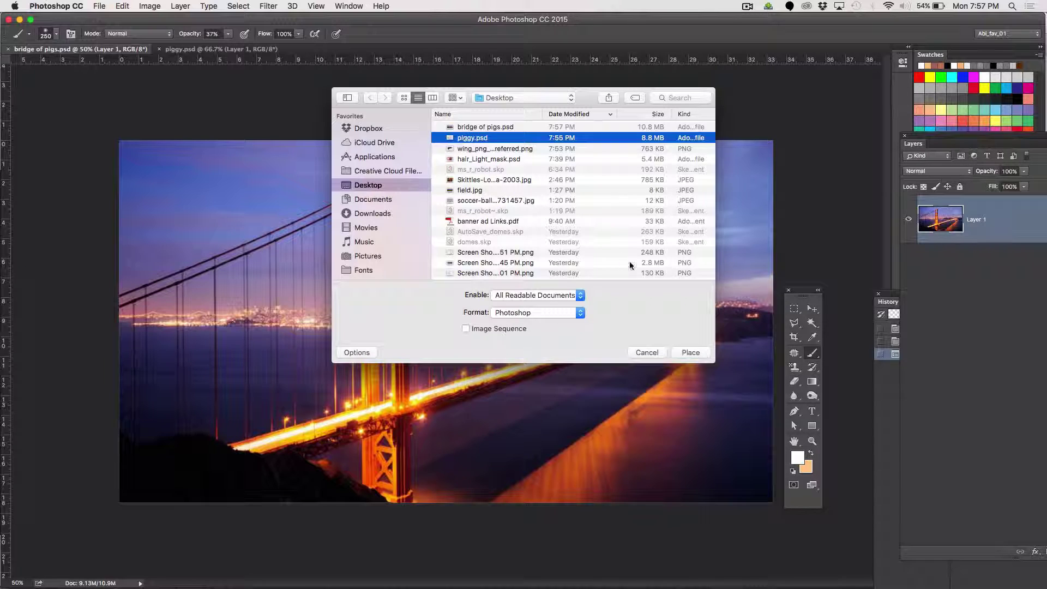
{"action": "left_click", "coordinate": [690, 353]}
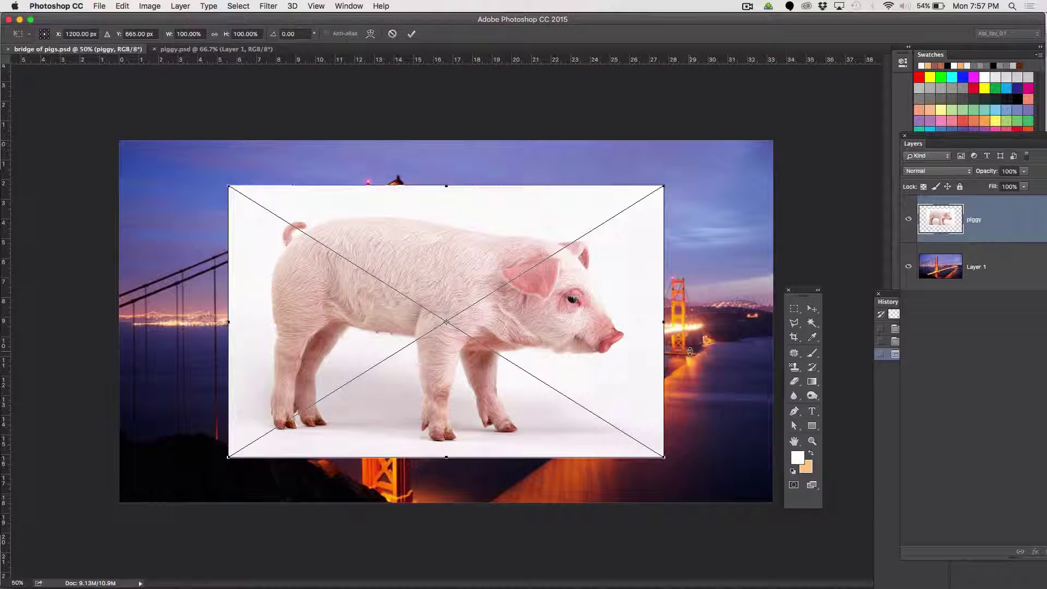
Undock the Swatches and Layers panels over the workspace and commit the placed pig.
{"action": "left_click_drag", "start_coordinate": [939, 53], "coordinate": [774, 134]}
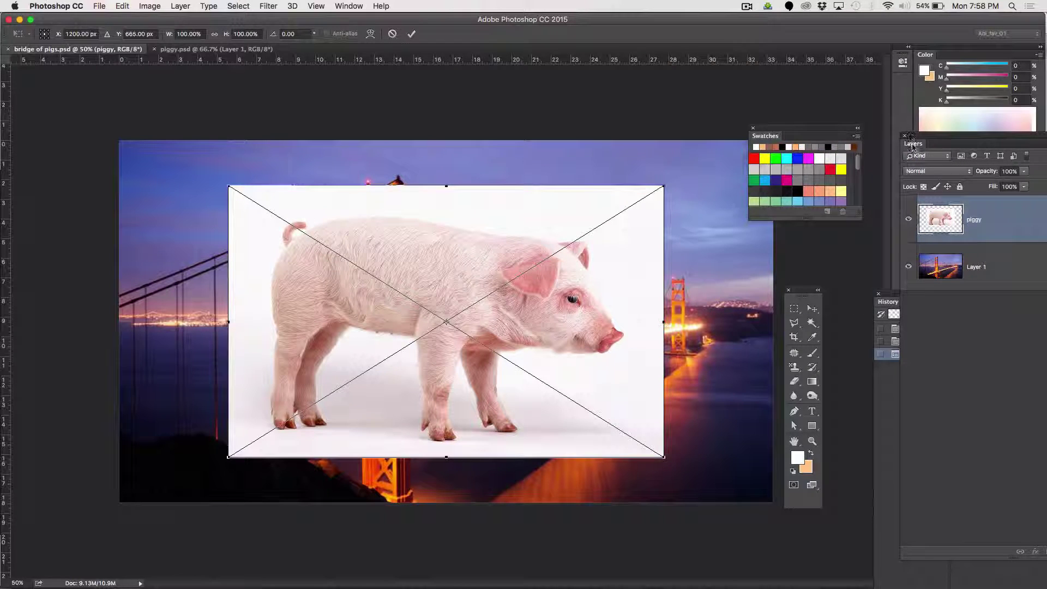
{"action": "left_click_drag", "start_coordinate": [912, 144], "coordinate": [782, 92]}
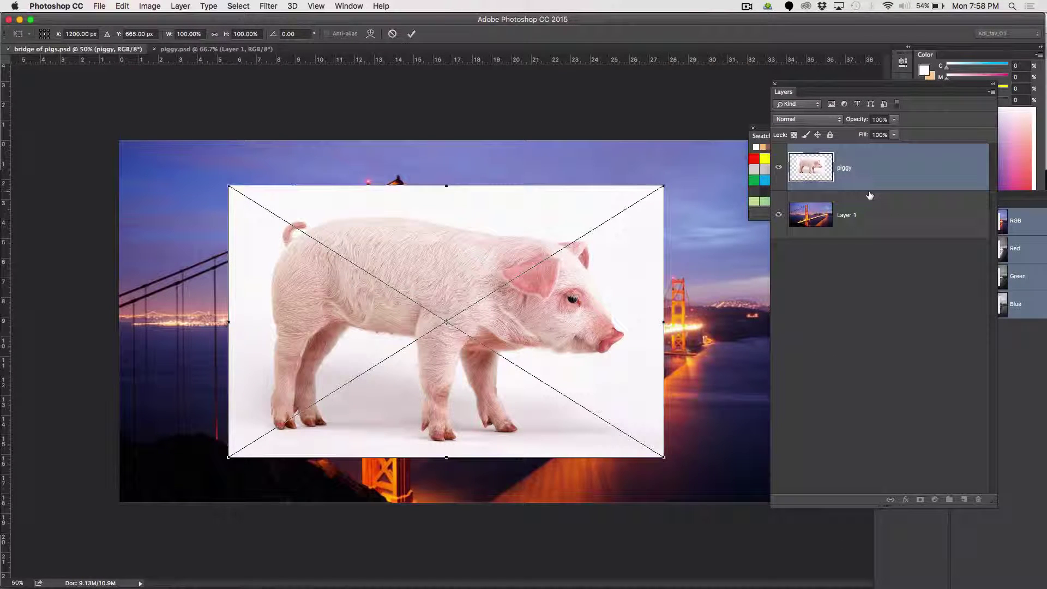
{"action": "key", "text": "Return"}
{"action": "key", "text": "b"}
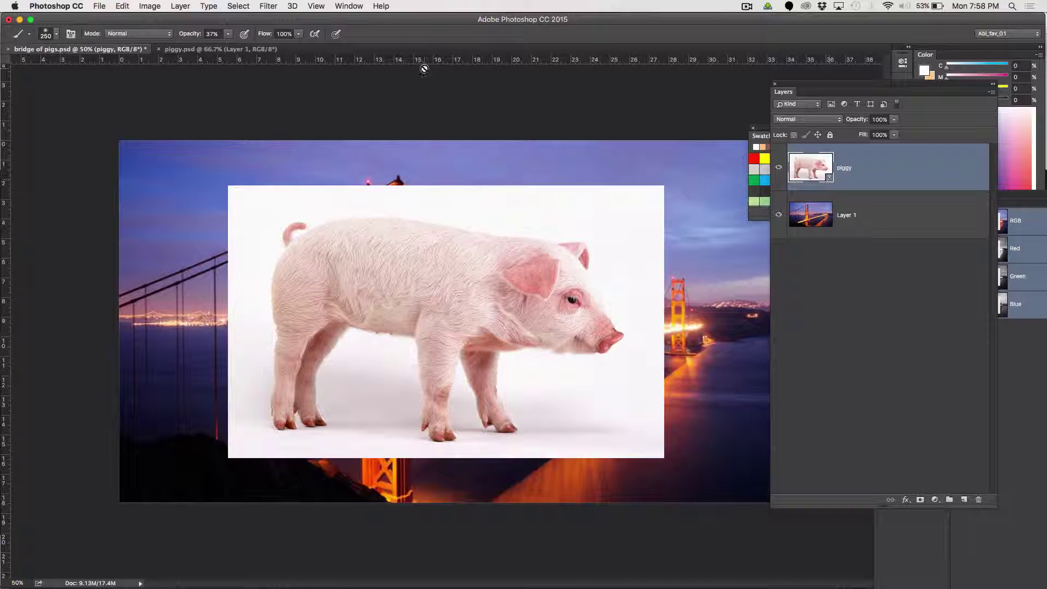
Compare the two open documents, open the linked source from the piggy layer, and return to bridge of pigs.psd.
{"action": "left_click", "coordinate": [192, 50]}
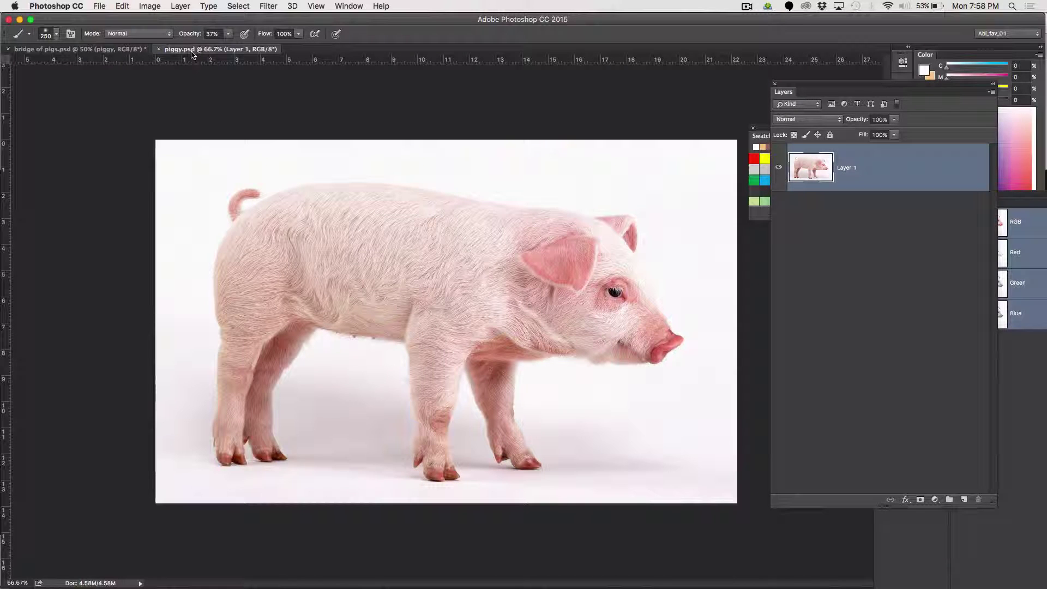
{"action": "left_click", "coordinate": [133, 50]}
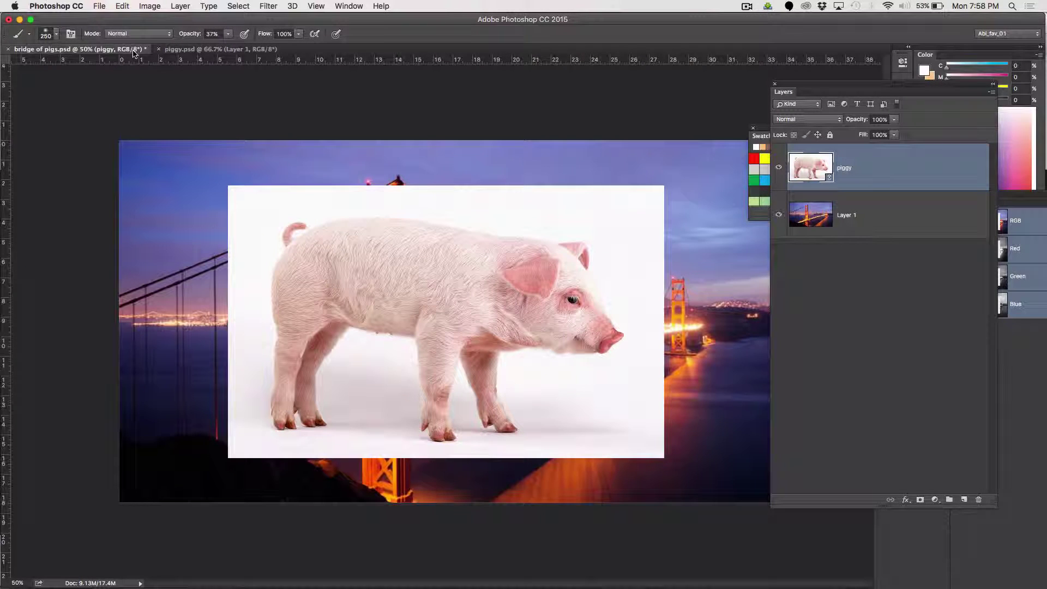
{"action": "double_click", "coordinate": [829, 178]}
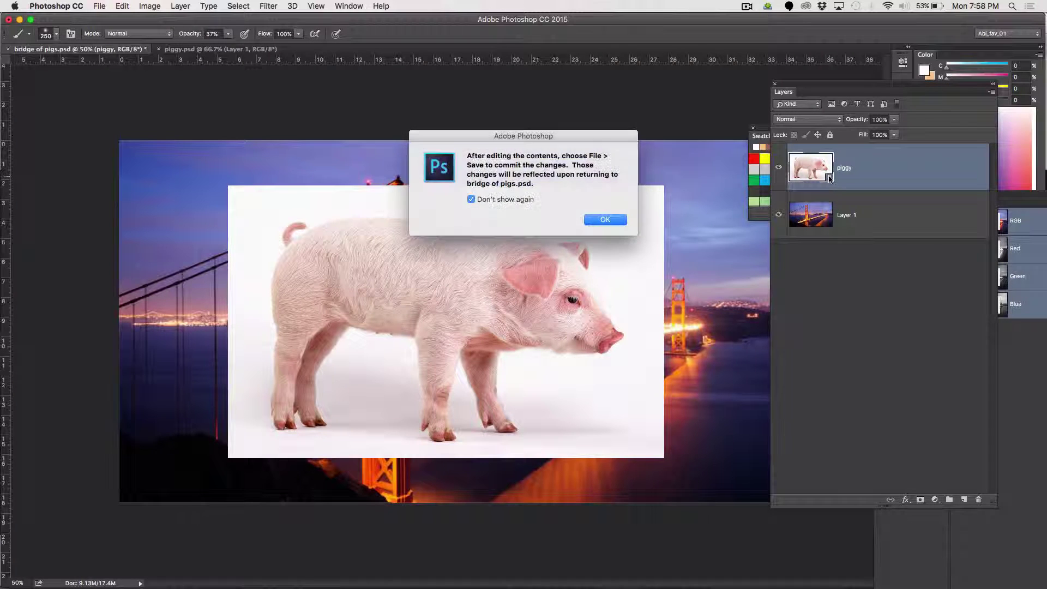
{"action": "left_click", "coordinate": [600, 219]}
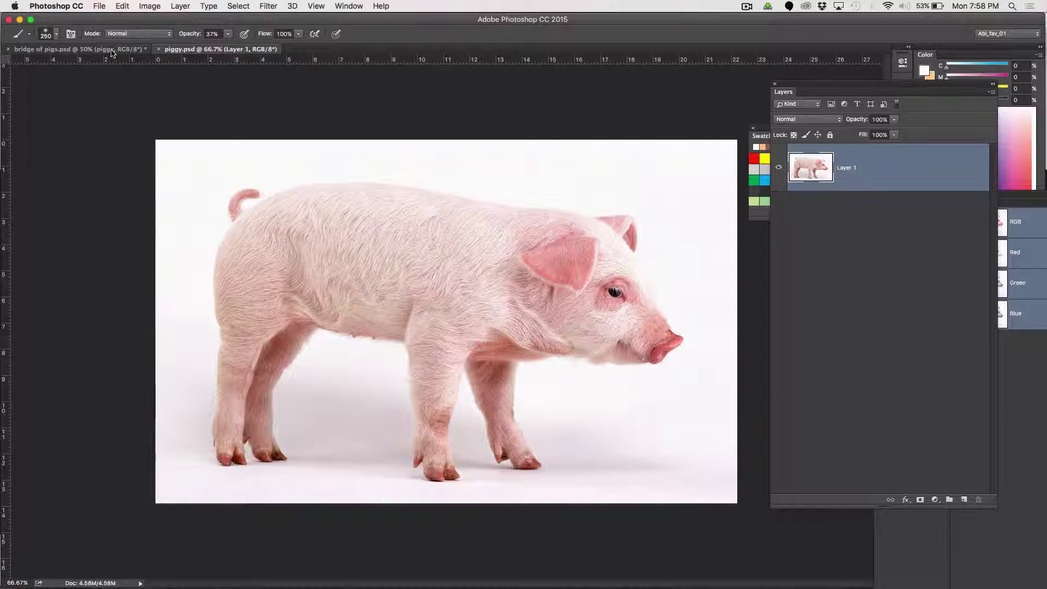
{"action": "left_click", "coordinate": [141, 53]}
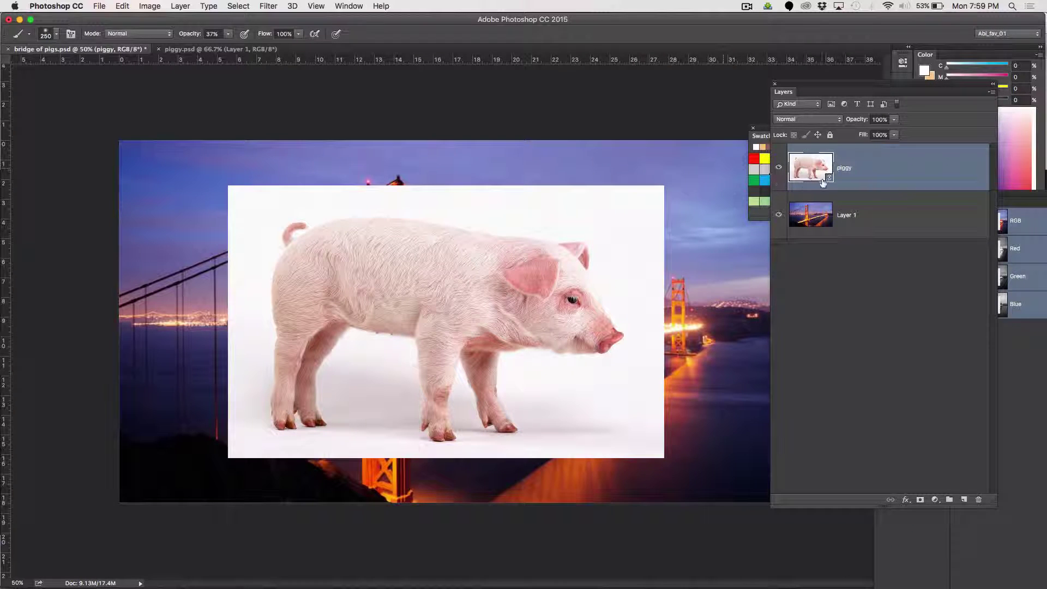
Delete the piggy layer and place piggy.psd again as a linked object at its original size.
{"action": "left_click_drag", "start_coordinate": [878, 177], "coordinate": [981, 501]}
{"action": "left_click", "coordinate": [100, 6]}
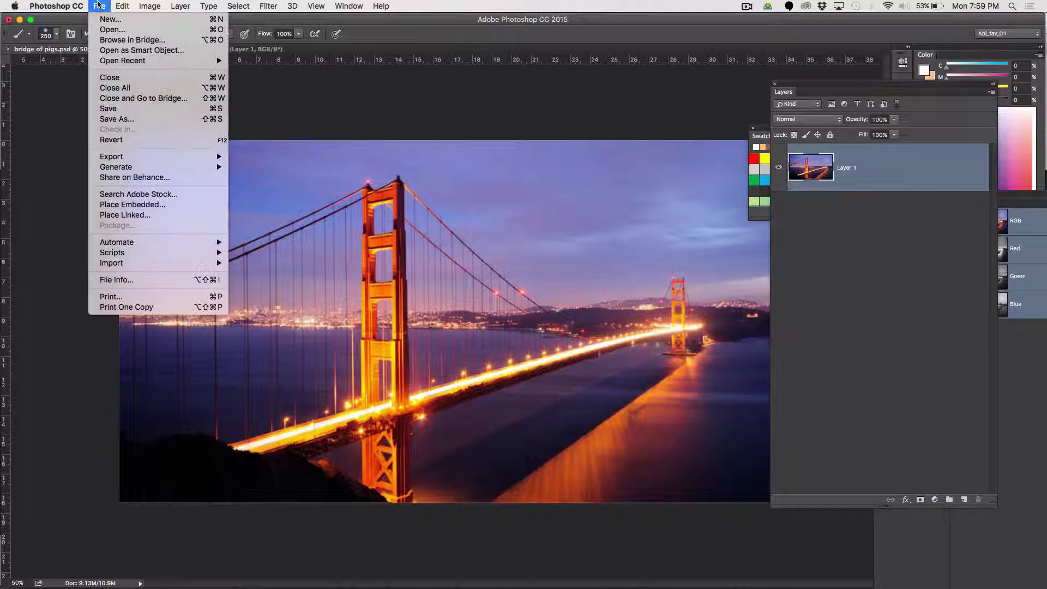
{"action": "left_click", "coordinate": [141, 216]}
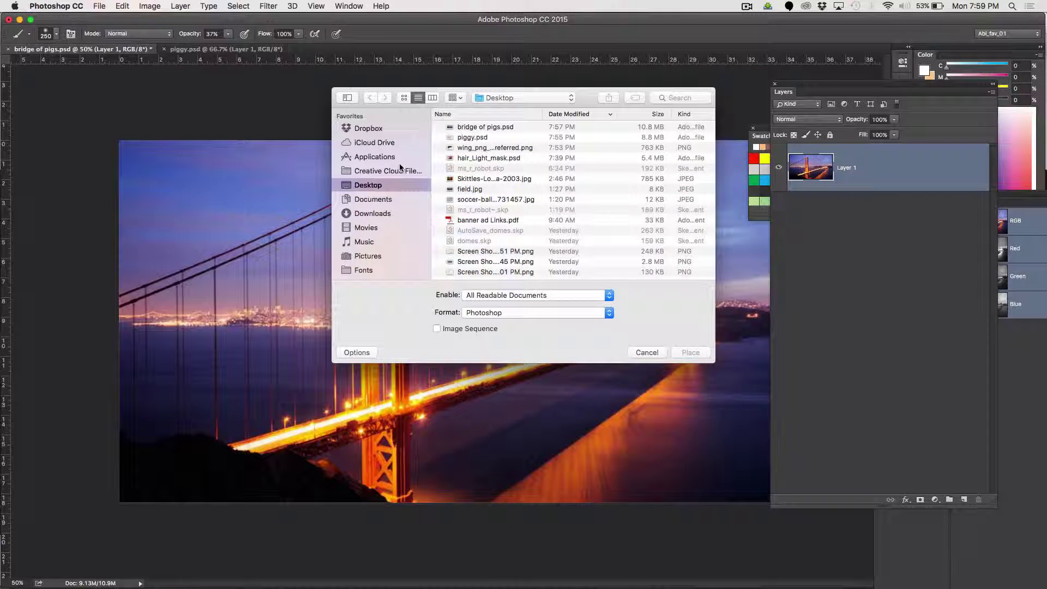
{"action": "double_click", "coordinate": [483, 137]}
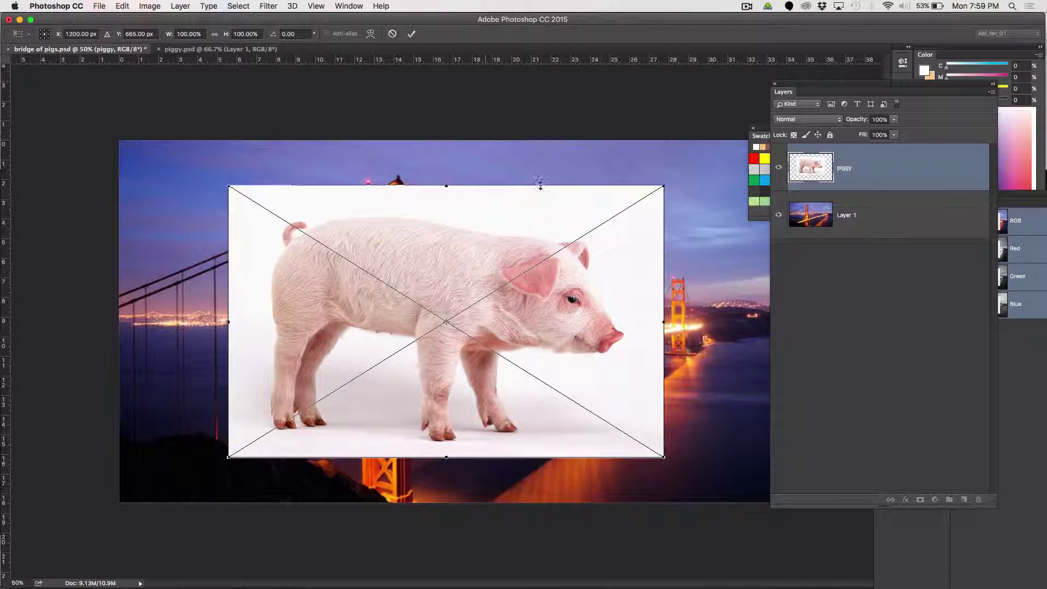
{"action": "key", "text": "Return"}
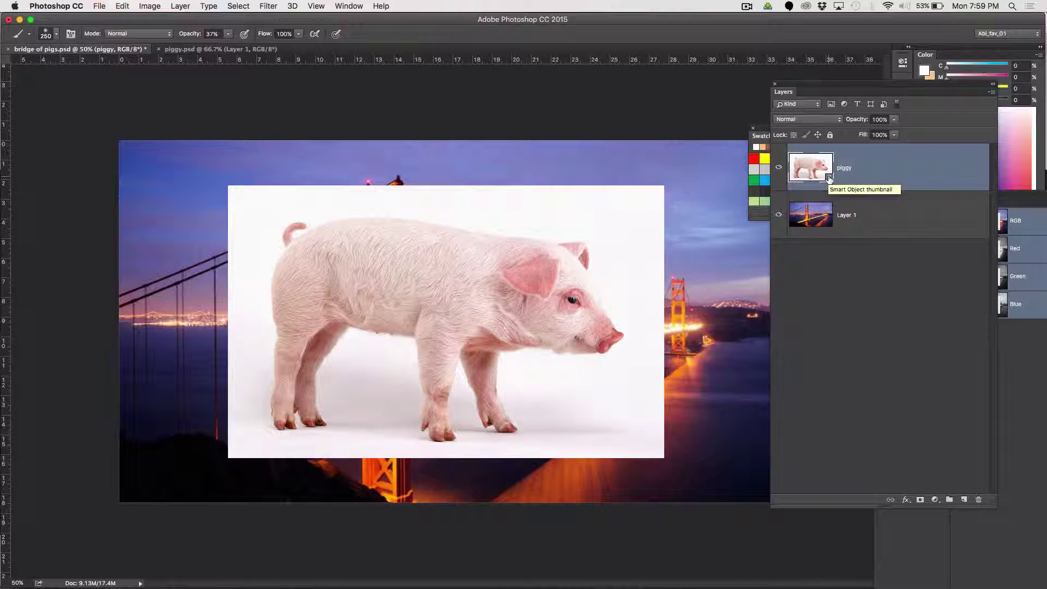
Open the piggy layer's source, erase a patch of white background above the pig's head with a 300 px Eraser, and save.
{"action": "double_click", "coordinate": [809, 170]}
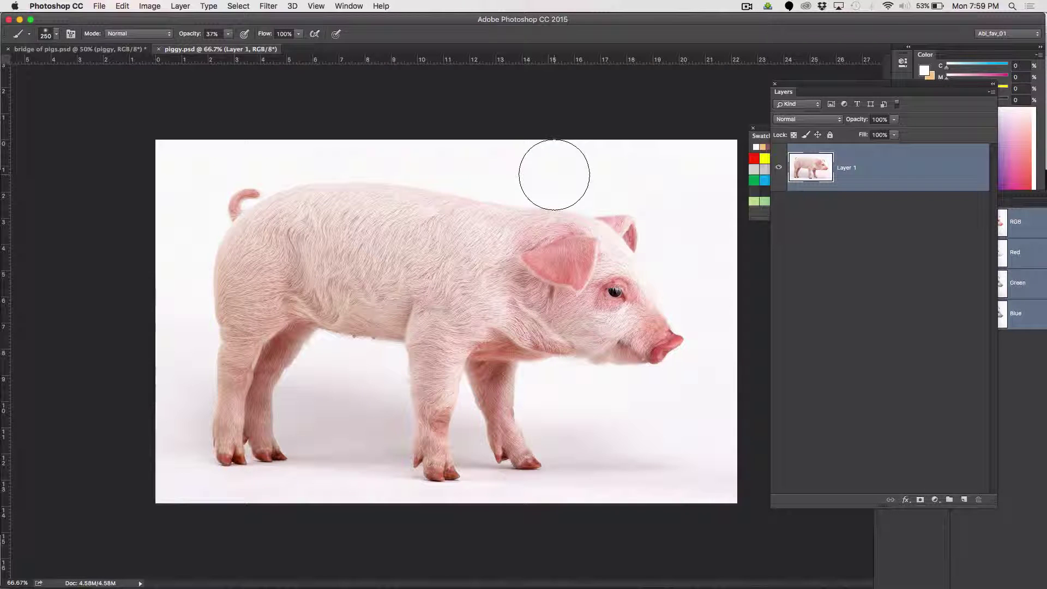
{"action": "key", "text": "e"}
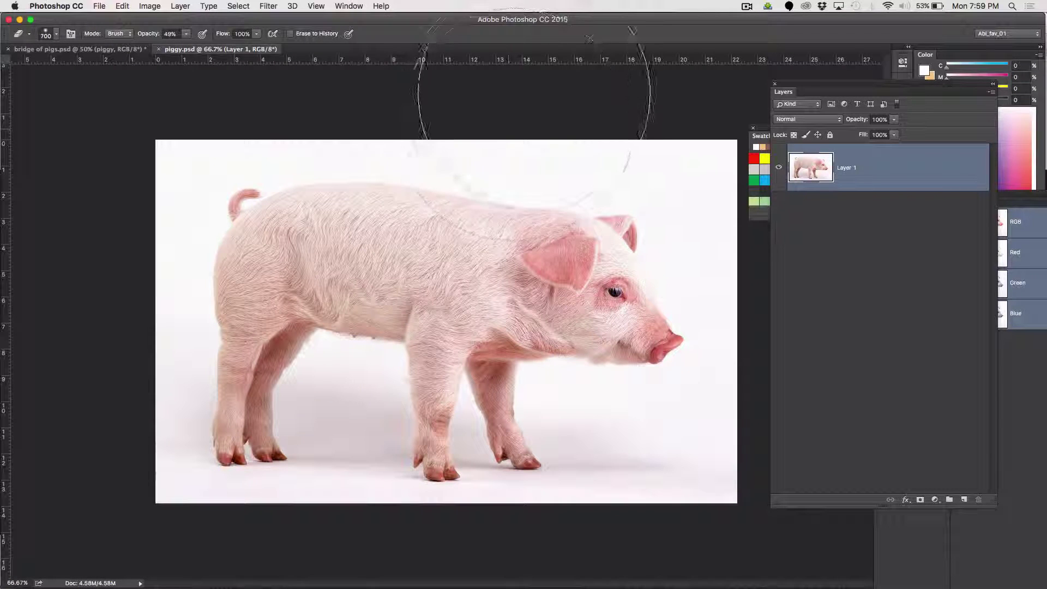
{"action": "key", "text": "bracketleft"}
{"action": "key", "text": "bracketleft"}
{"action": "key", "text": "bracketleft"}
{"action": "key", "text": "bracketleft"}
{"action": "mouse_move", "coordinate": [533, 121]}
{"action": "left_mouse_down"}
{"action": "mouse_move", "coordinate": [491, 128]}
{"action": "mouse_move", "coordinate": [629, 124]}
{"action": "mouse_move", "coordinate": [584, 129]}
{"action": "mouse_move", "coordinate": [638, 146]}
{"action": "mouse_move", "coordinate": [499, 104]}
{"action": "mouse_move", "coordinate": [630, 117]}
{"action": "mouse_move", "coordinate": [543, 113]}
{"action": "mouse_move", "coordinate": [624, 120]}
{"action": "left_mouse_up"}
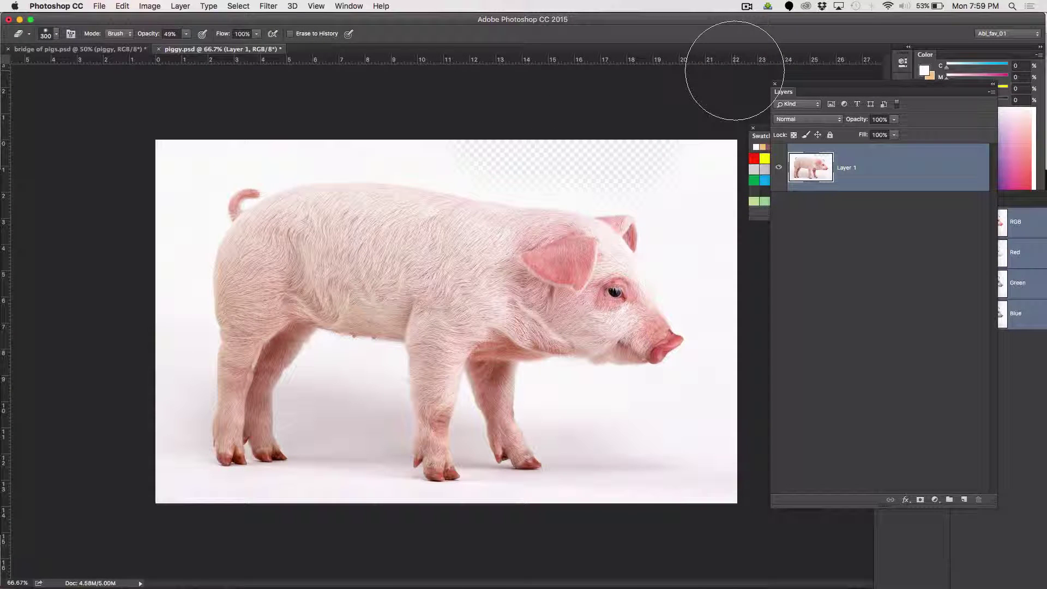
{"action": "key", "text": "super+s"}
{"action": "left_click", "coordinate": [83, 50]}
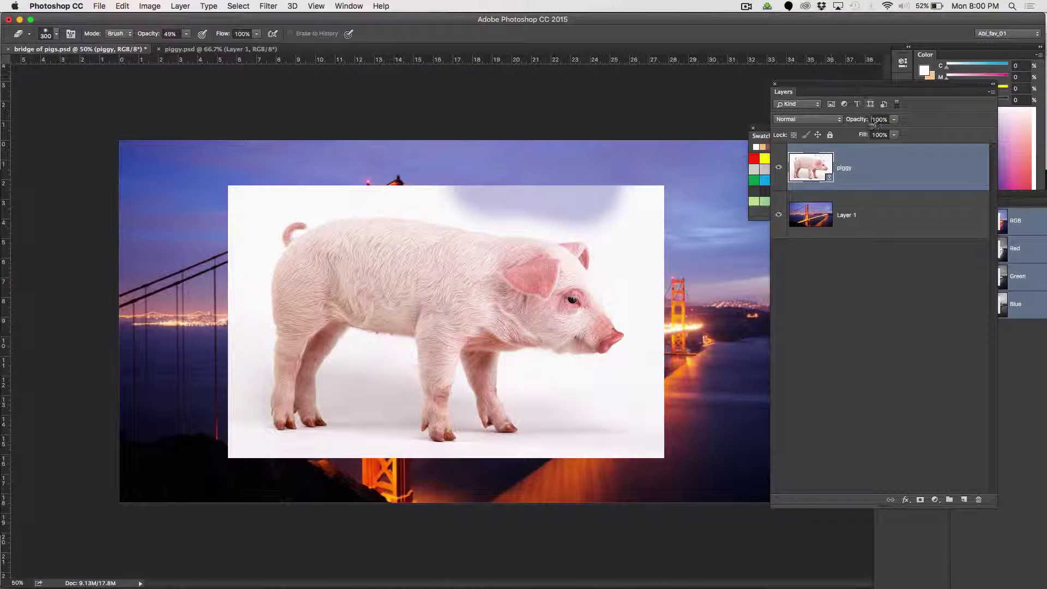
Scale the piggy layer in the bridge document to about 54 percent and position it in front of the near tower's base.
{"action": "key", "text": "super+t"}
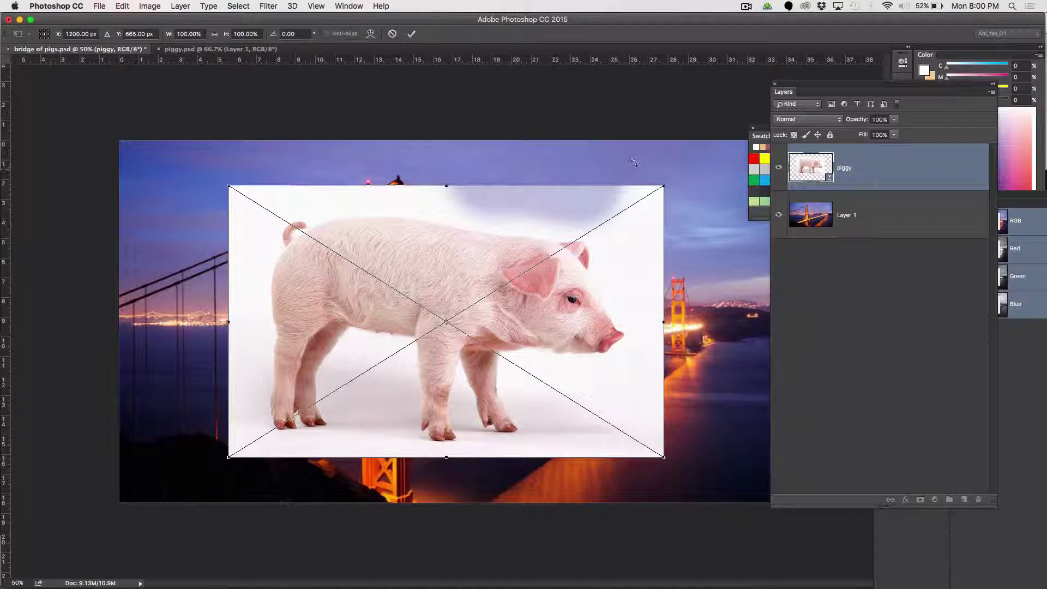
{"action": "left_click_drag", "start_coordinate": [663, 187], "coordinate": [443, 323]}
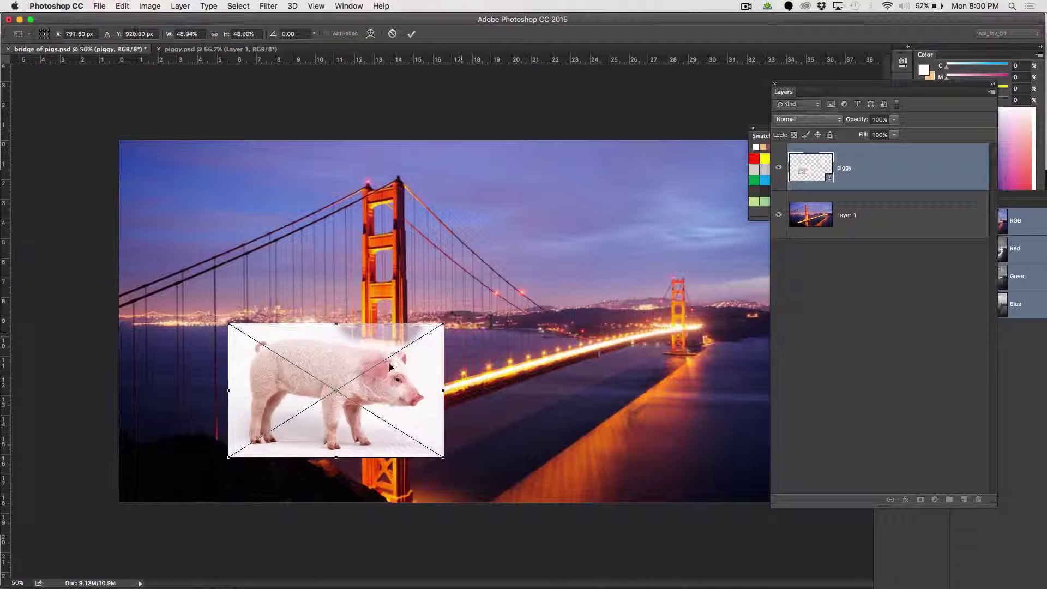
{"action": "left_click_drag", "start_coordinate": [366, 392], "coordinate": [317, 403]}
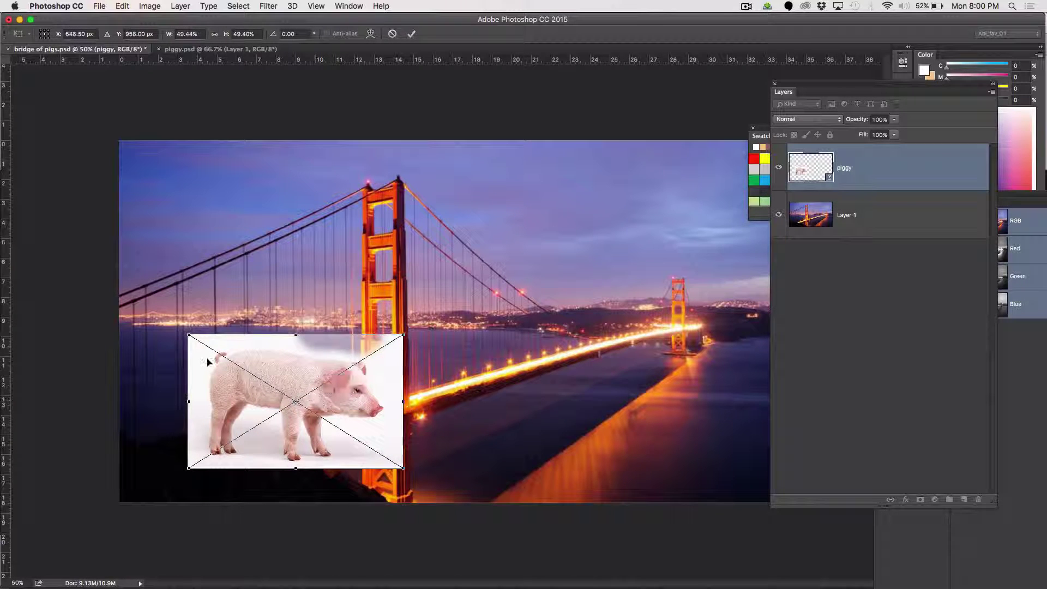
{"action": "left_click_drag", "start_coordinate": [189, 336], "coordinate": [174, 324]}
{"action": "key", "text": "Return"}
{"action": "key", "text": "e"}
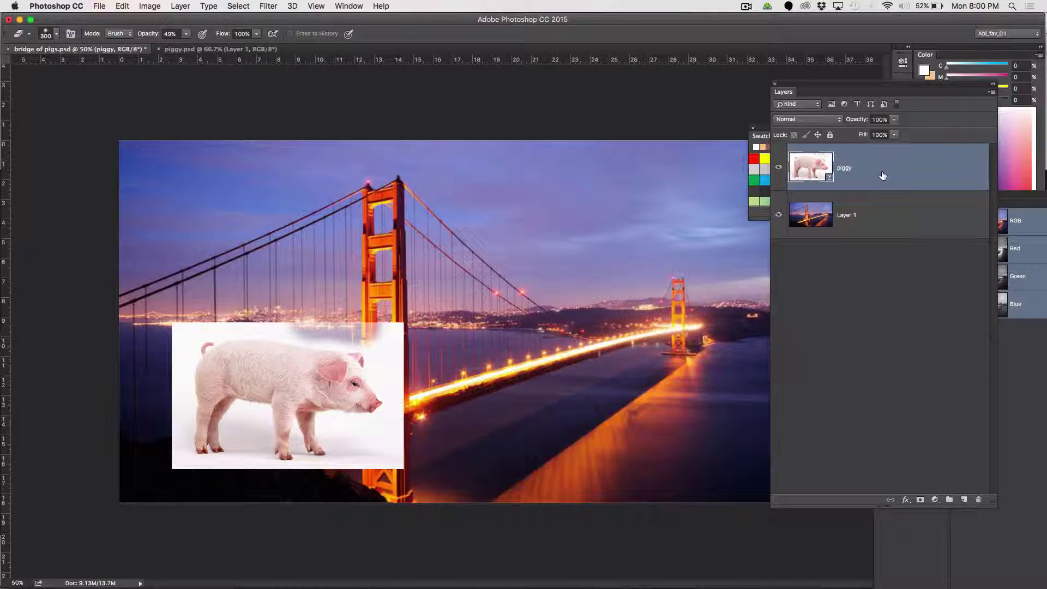
Duplicate the piggy layer, flip the copy horizontally and position it over the water to the right of the near tower.
{"action": "left_click_drag", "start_coordinate": [880, 172], "coordinate": [964, 500]}
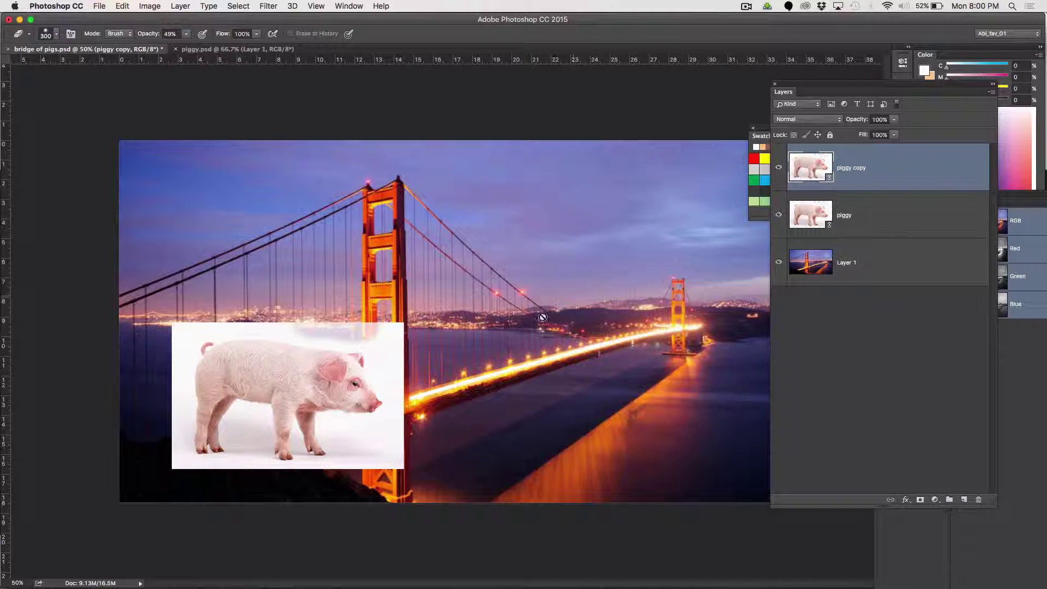
{"action": "key", "text": "v"}
{"action": "mouse_move", "coordinate": [360, 403]}
{"action": "left_mouse_down"}
{"action": "mouse_move", "coordinate": [693, 264]}
{"action": "mouse_move", "coordinate": [683, 254]}
{"action": "mouse_move", "coordinate": [268, 232]}
{"action": "left_mouse_up"}
{"action": "key", "text": "ctrl+t"}
{"action": "left_click_drag", "start_coordinate": [406, 243], "coordinate": [650, 396]}
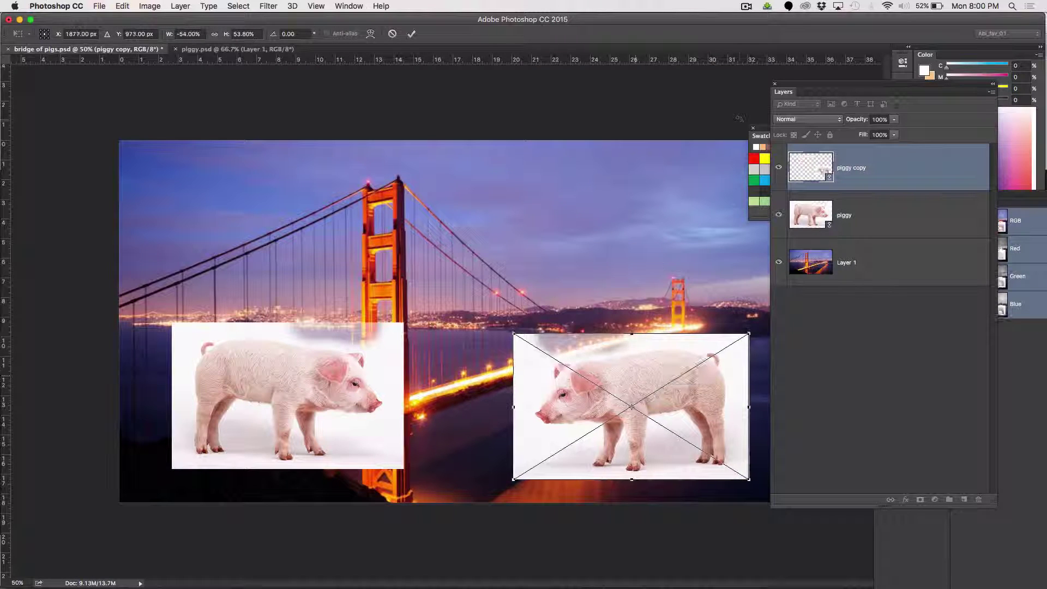
Move the Layers panel clear of the canvas and rotate the pig copy about 16 degrees clockwise.
{"action": "left_click_drag", "start_coordinate": [792, 86], "coordinate": [912, 113]}
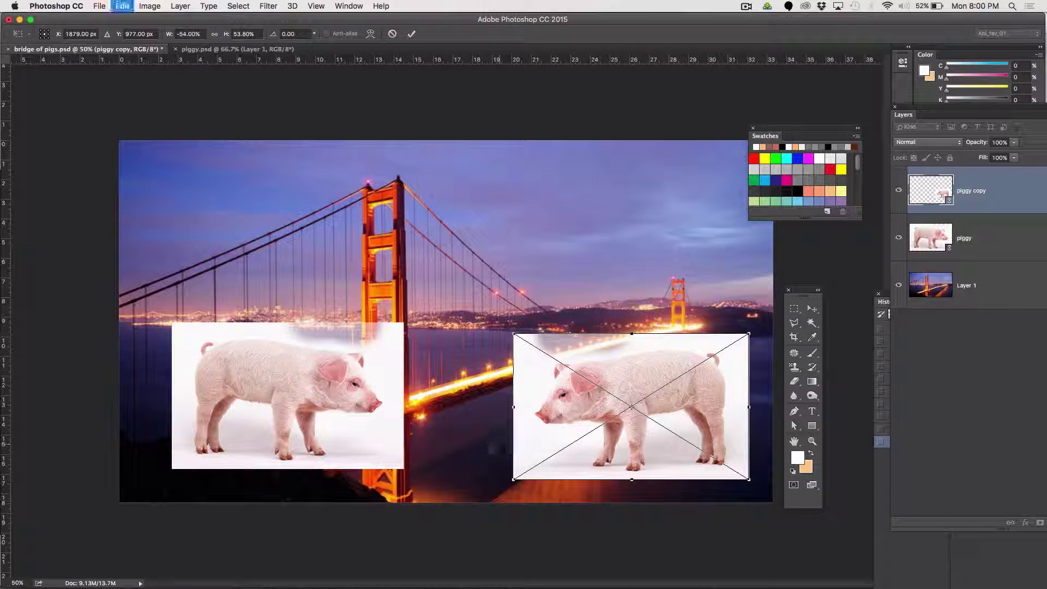
{"action": "left_click_drag", "start_coordinate": [490, 315], "coordinate": [524, 286]}
{"action": "key", "text": "Return"}
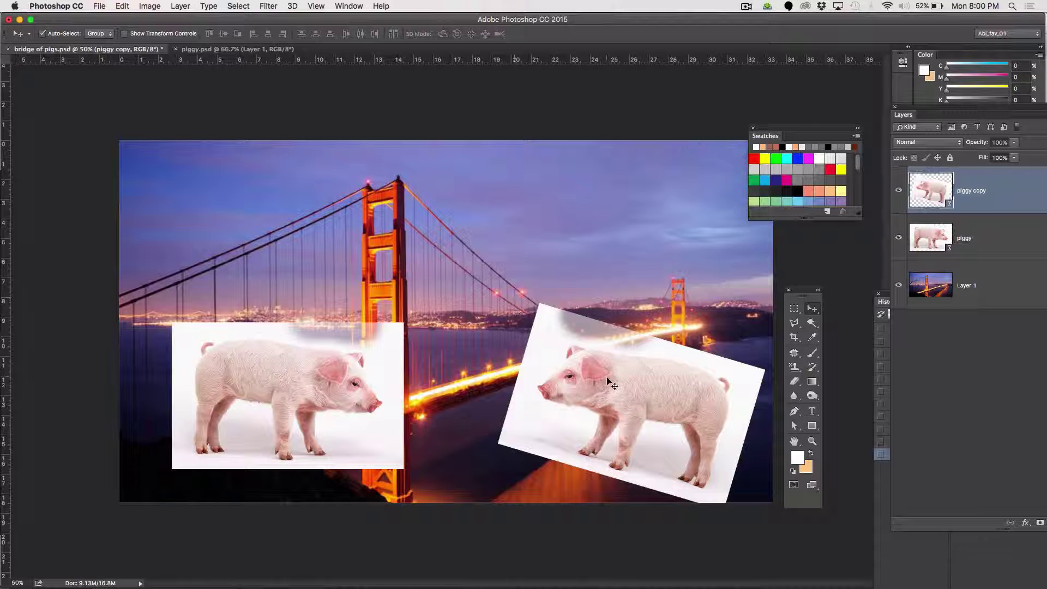
Move the pig copy up toward the sky above the far tower and scale it down to about 36 percent.
{"action": "left_click_drag", "start_coordinate": [611, 384], "coordinate": [615, 234]}
{"action": "key", "text": "super+t"}
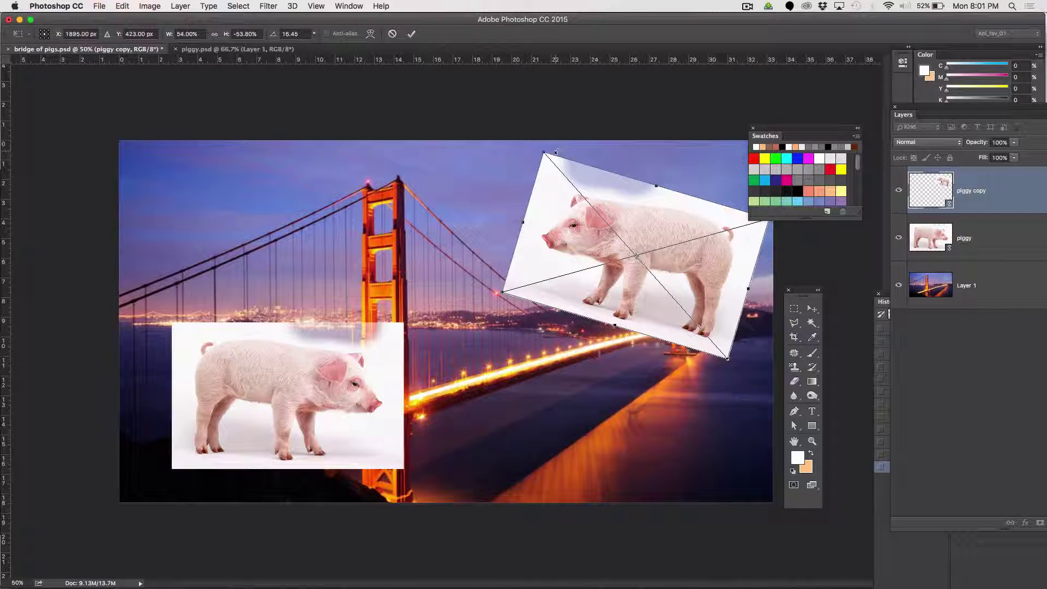
{"action": "left_click_drag", "start_coordinate": [555, 151], "coordinate": [602, 222]}
{"action": "key", "text": "Return"}
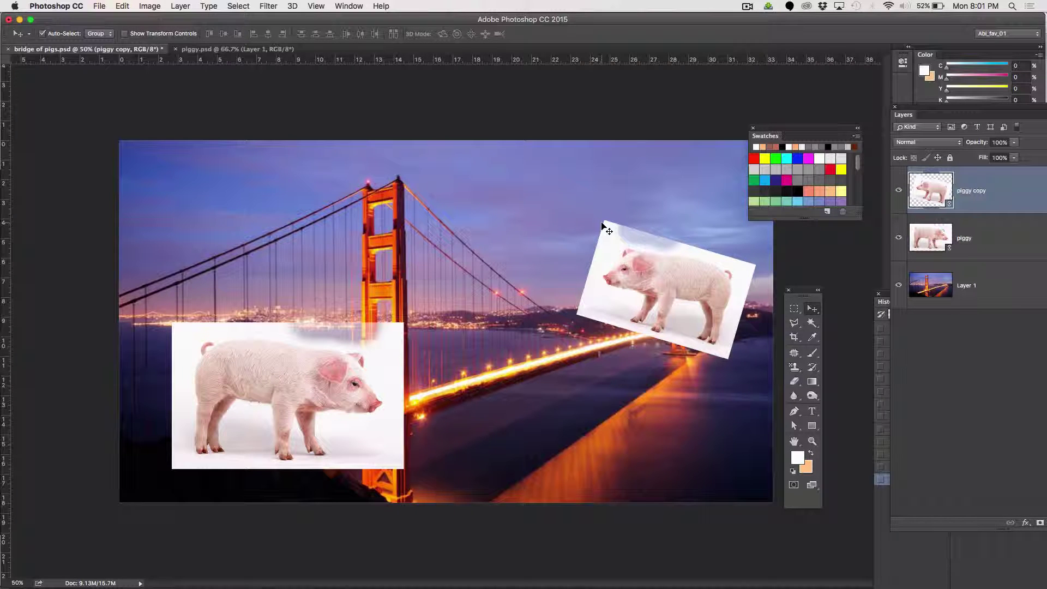
Rotate the pig copy slightly counterclockwise to reduce its tilt.
{"action": "key", "text": "super+t"}
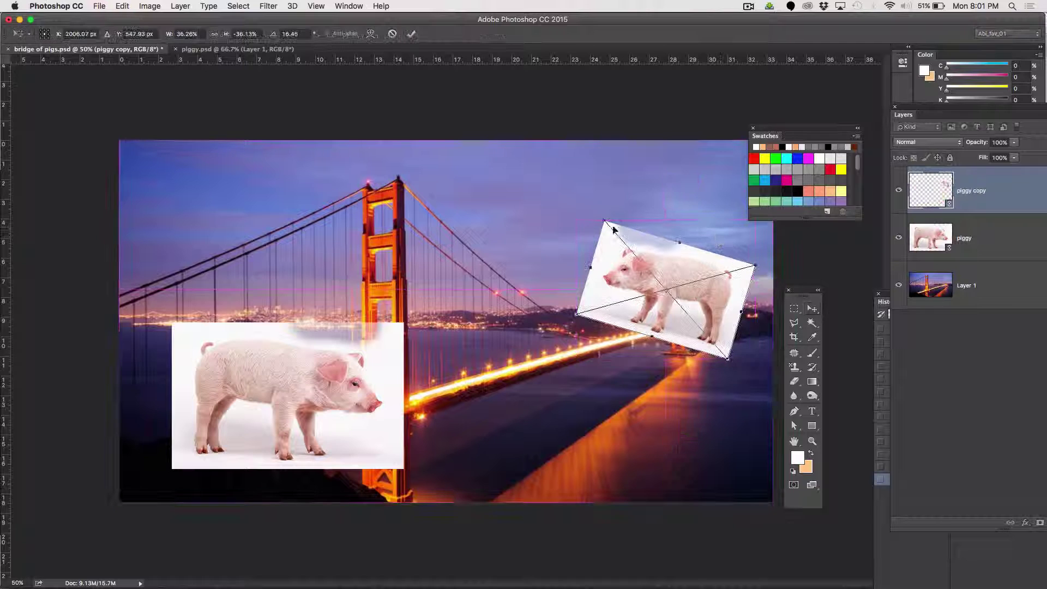
{"action": "left_click_drag", "start_coordinate": [600, 213], "coordinate": [594, 220]}
{"action": "key", "text": "Return"}
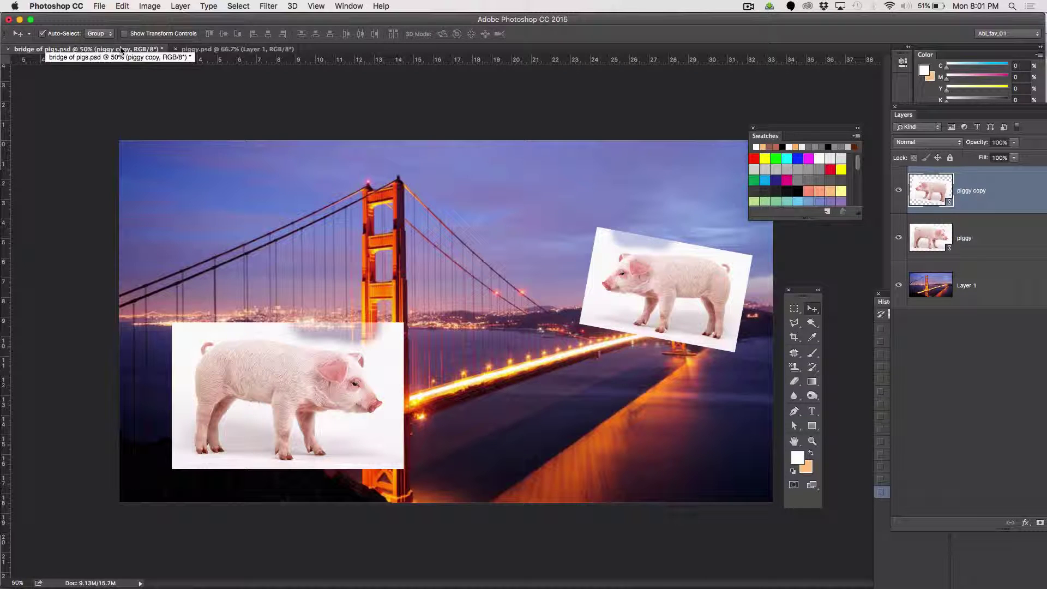
{"action": "left_click", "coordinate": [217, 50]}
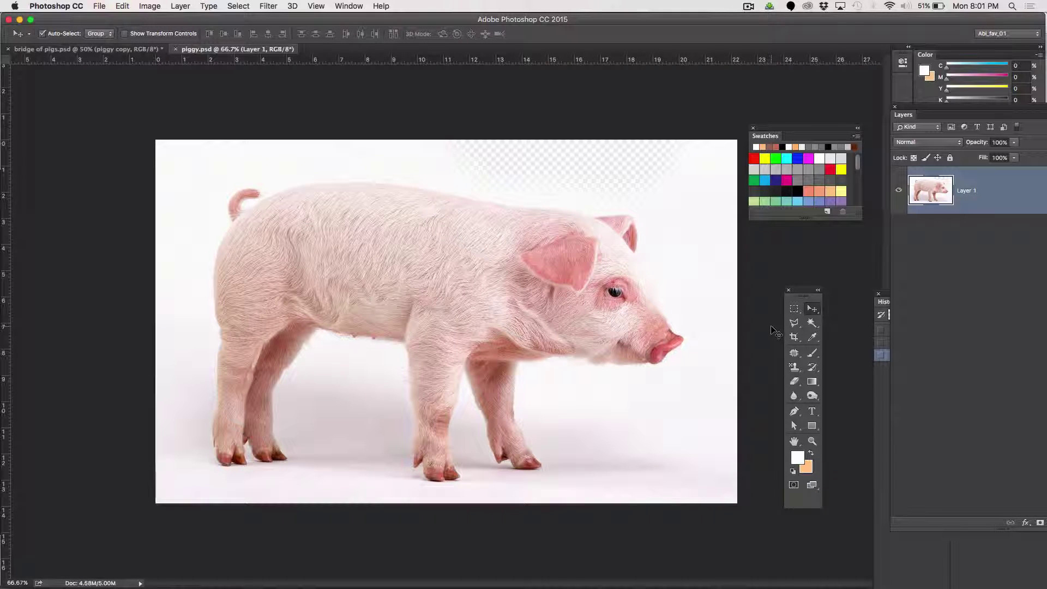
{"action": "mouse_move", "coordinate": [654, 586]}
{"action": "key", "text": "super+Tab"}
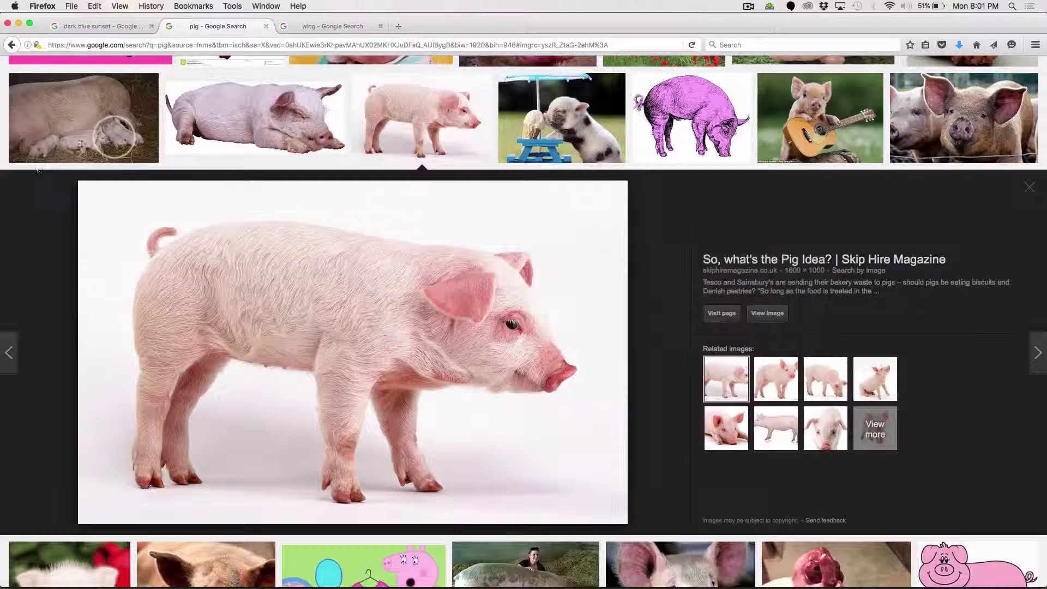
{"action": "key", "text": "super+Tab"}
{"action": "left_click", "coordinate": [69, 49]}
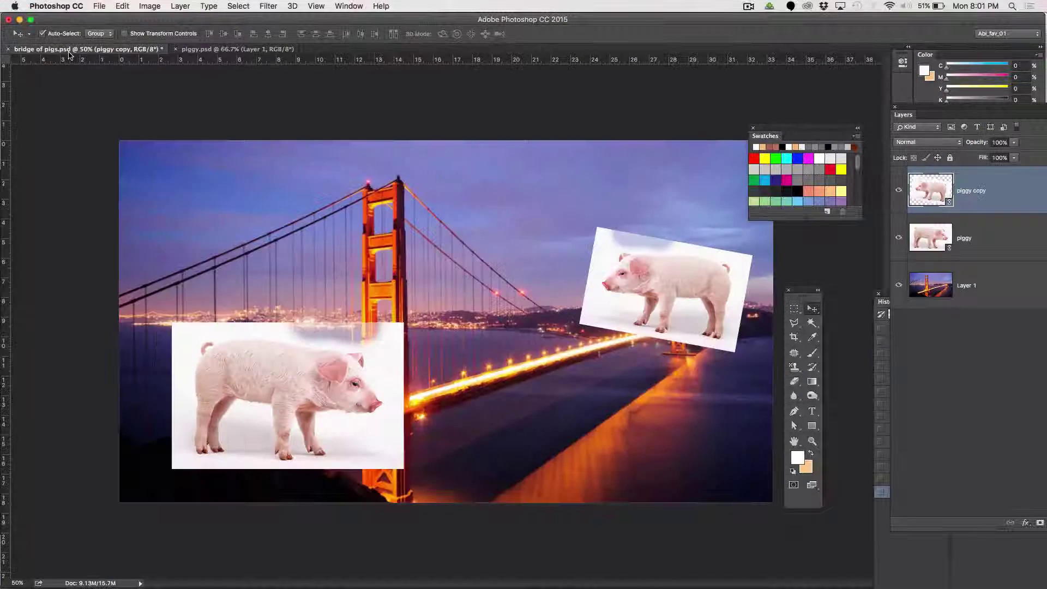
Bring up piggy.psd, switch to Firefox and copy the purple pig drawing from the pig image results.
{"action": "left_click", "coordinate": [206, 53]}
{"action": "key", "text": "super+Tab"}
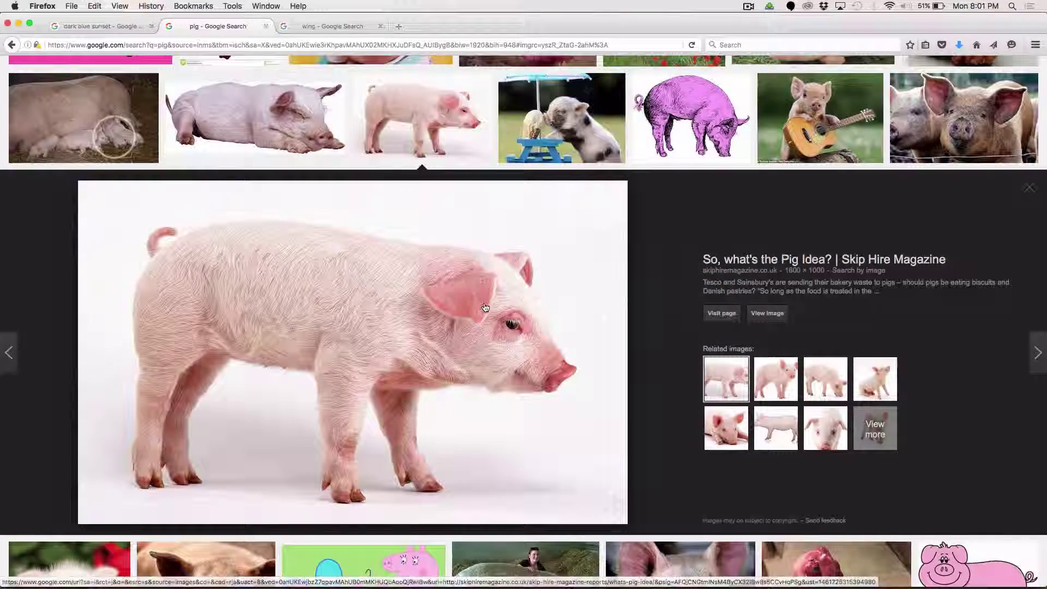
{"action": "left_click", "coordinate": [709, 121]}
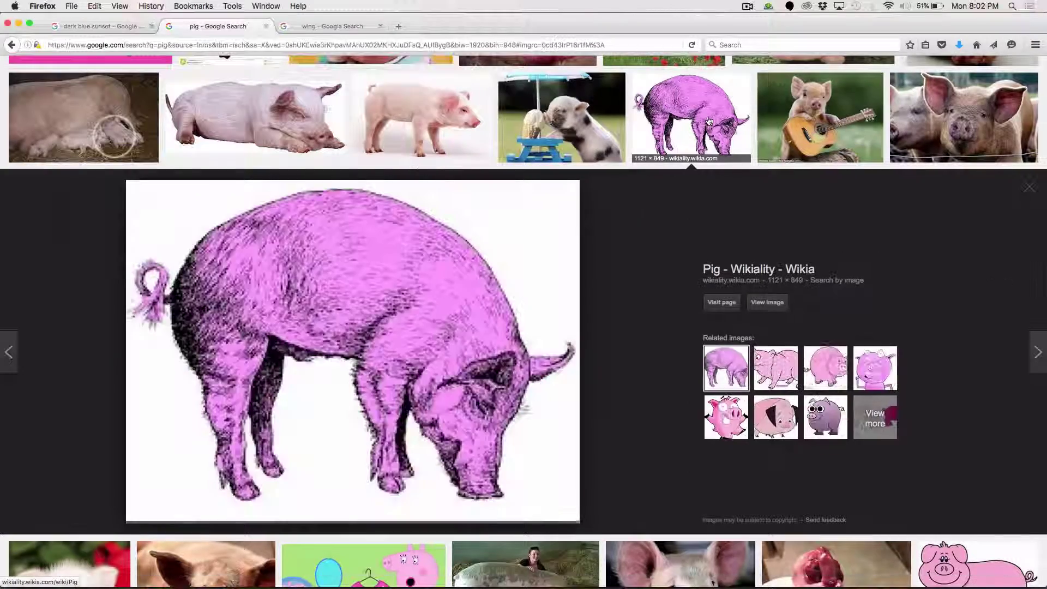
{"action": "right_click", "coordinate": [402, 334]}
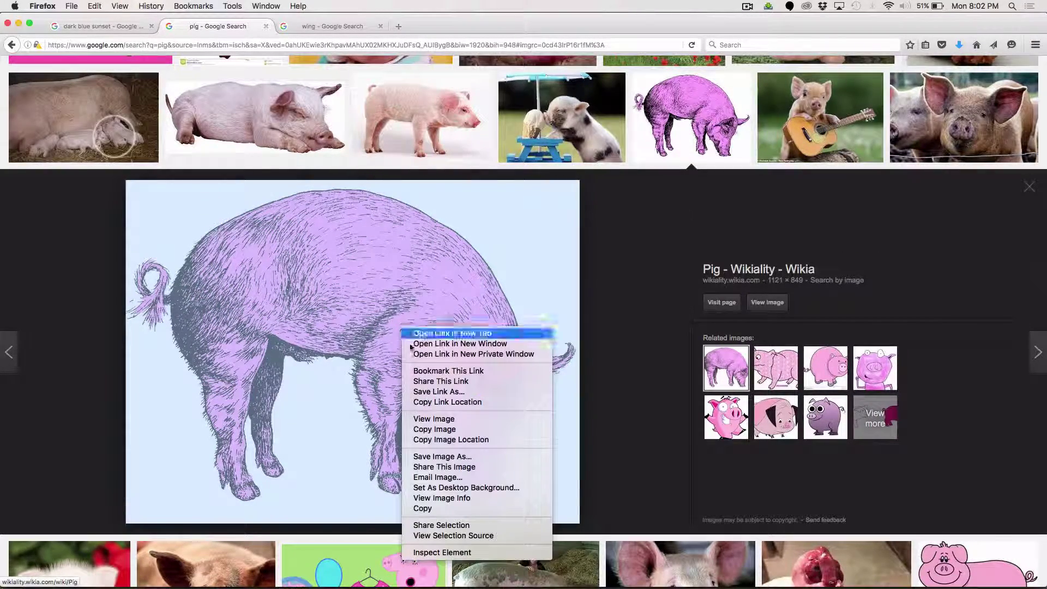
{"action": "left_click", "coordinate": [437, 429]}
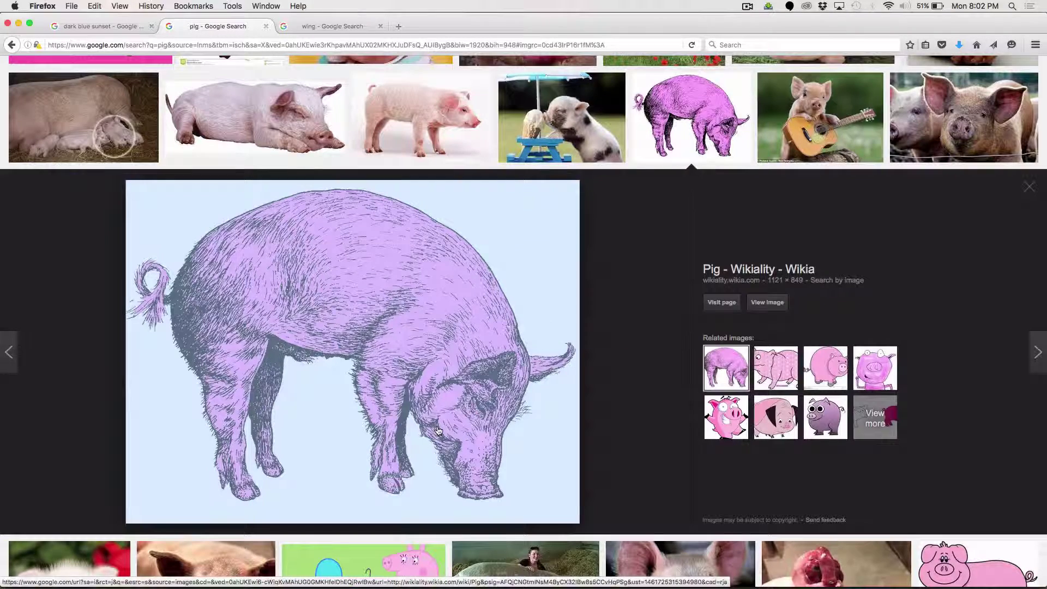
Switch back to Photoshop, paste the purple pig into piggy.psd and stretch it to fill the whole canvas.
{"action": "key", "text": "super+Tab"}
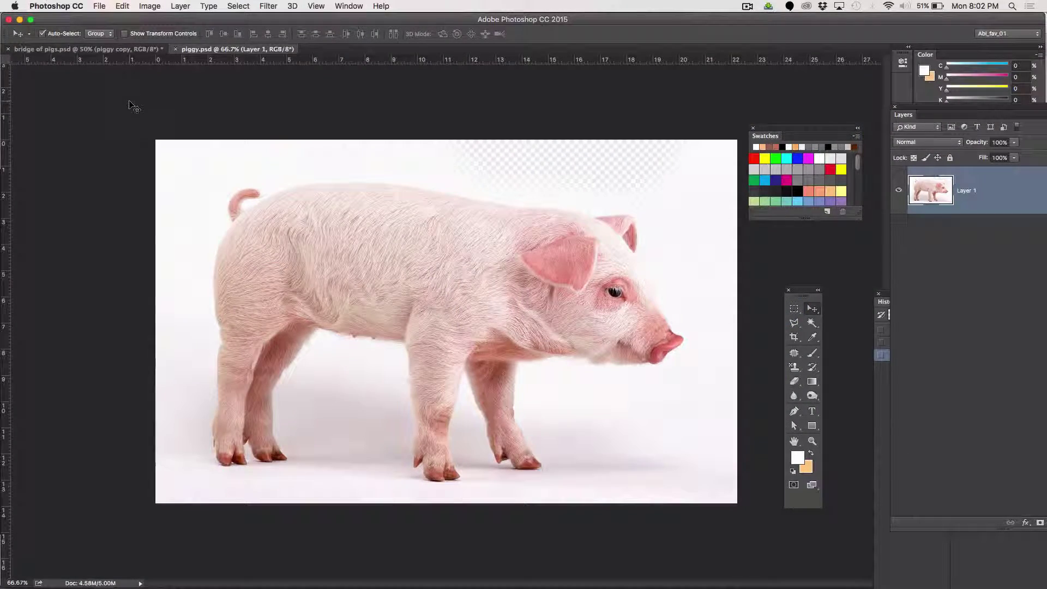
{"action": "key", "text": "super+v"}
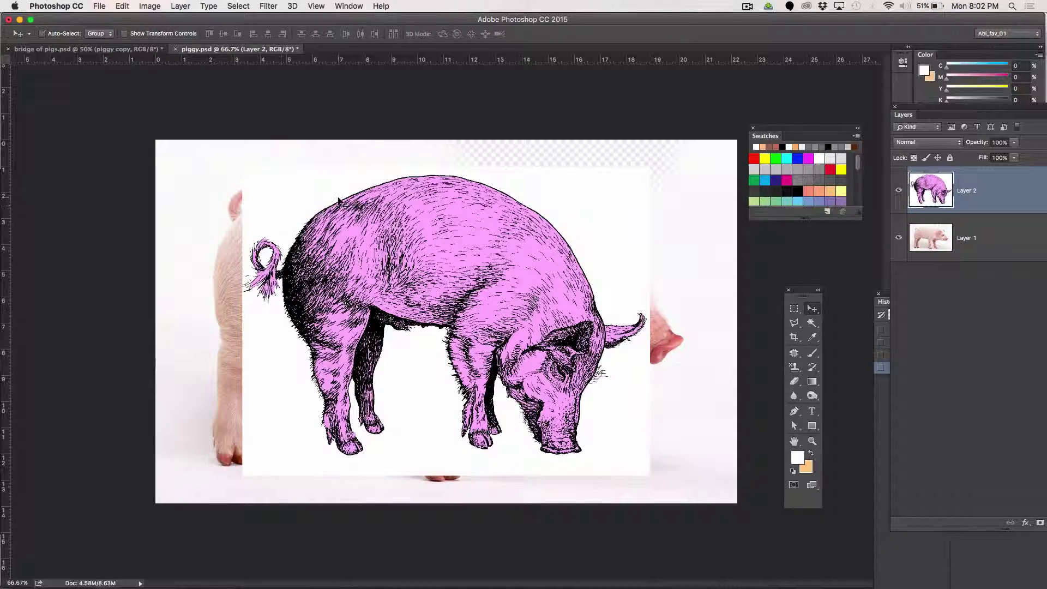
{"action": "key", "text": "super+t"}
{"action": "left_click_drag", "start_coordinate": [244, 168], "coordinate": [152, 139]}
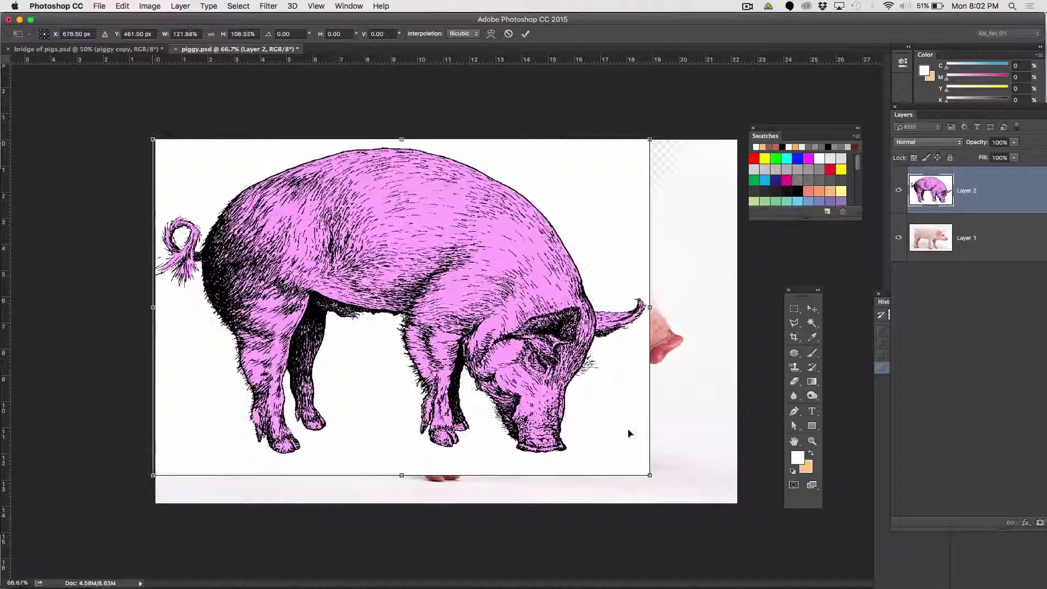
{"action": "left_click_drag", "start_coordinate": [650, 475], "coordinate": [738, 502]}
{"action": "key", "text": "Return"}
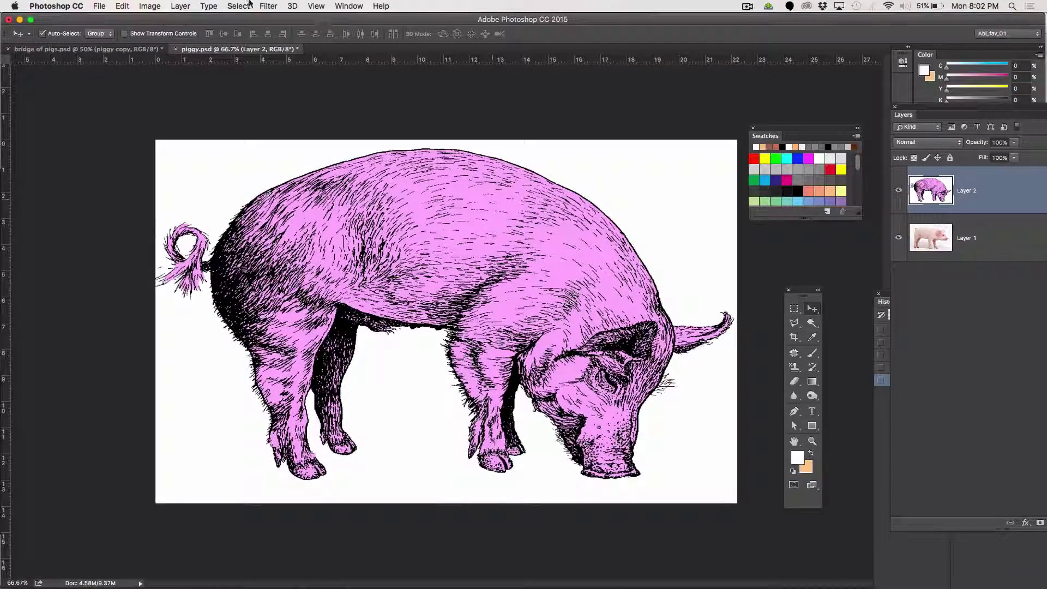
Save piggy.psd, check the linked pigs in bridge of pigs.psd and return to piggy.psd.
{"action": "key", "text": "ctrl+s"}
{"action": "left_click", "coordinate": [88, 50]}
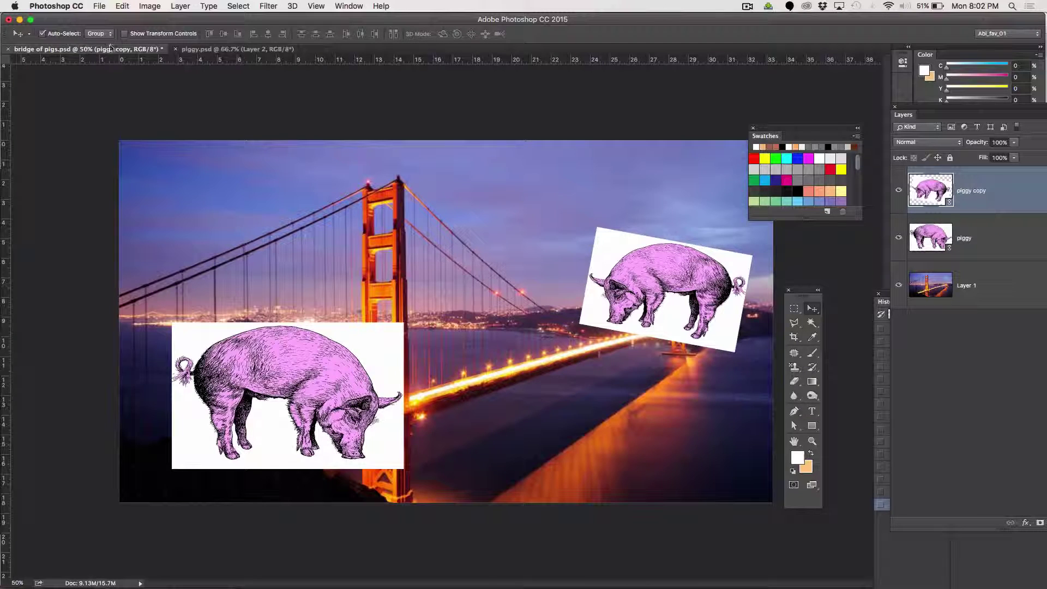
{"action": "left_click", "coordinate": [203, 49]}
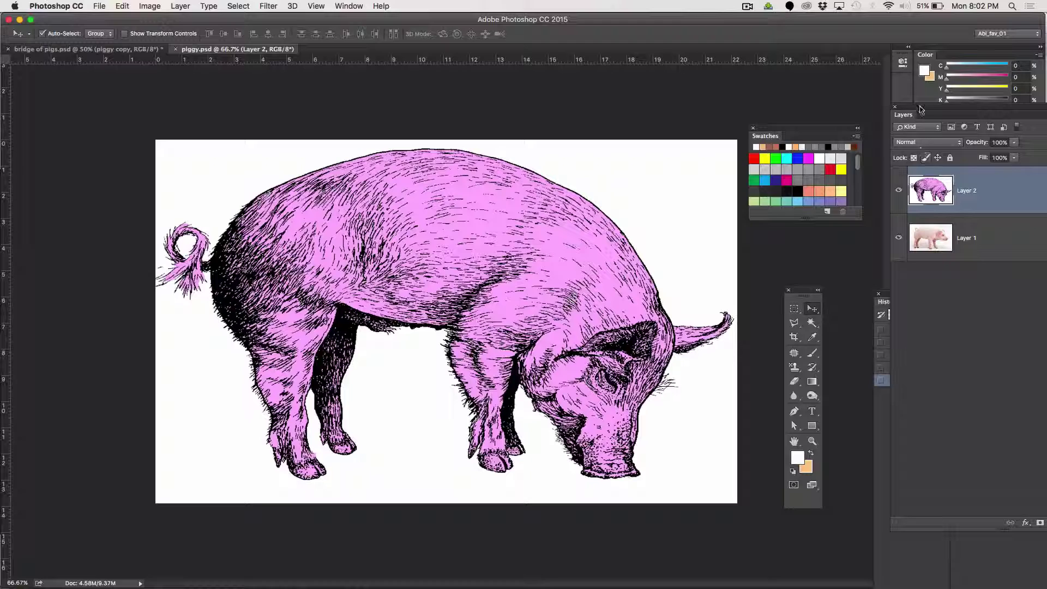
Delete the purple pig layer from piggy.psd and move the Layers panel clear of the photo pig.
{"action": "left_click_drag", "start_coordinate": [921, 110], "coordinate": [779, 60]}
{"action": "left_click_drag", "start_coordinate": [927, 141], "coordinate": [957, 473]}
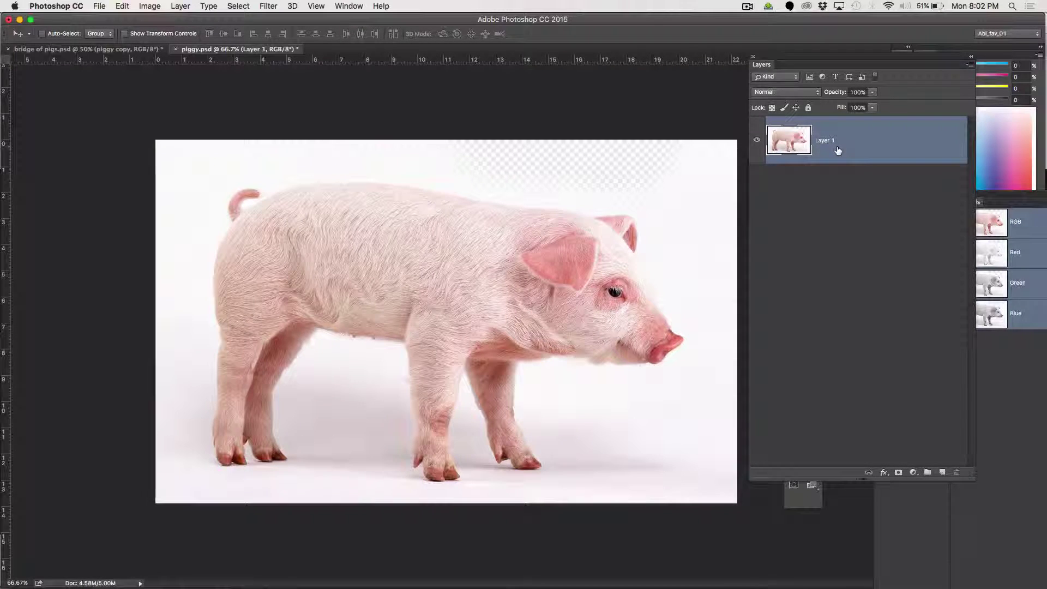
{"action": "key", "text": "super+1"}
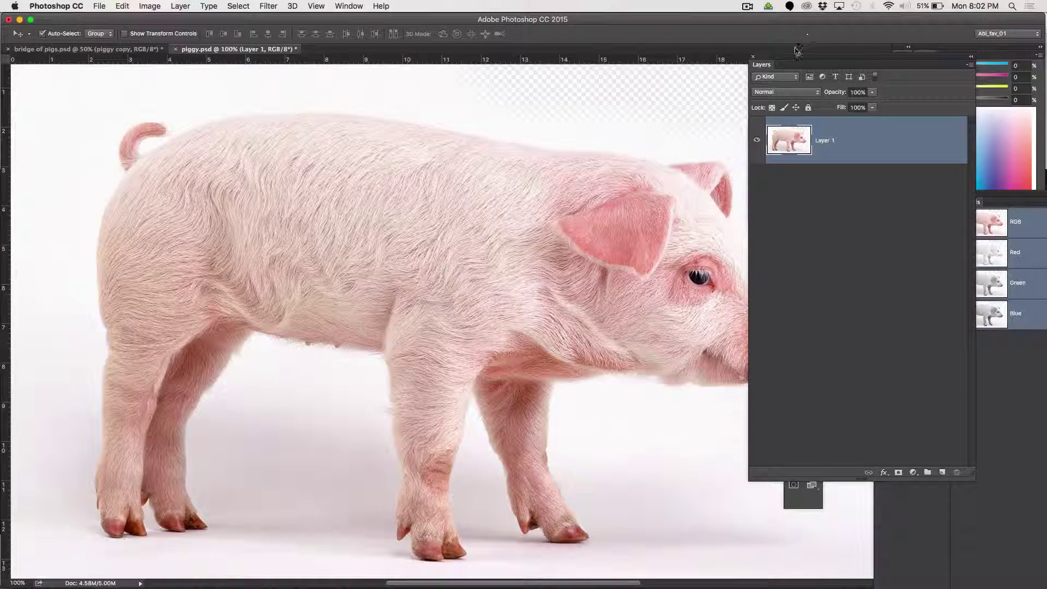
{"action": "left_click_drag", "start_coordinate": [786, 57], "coordinate": [1019, 123]}
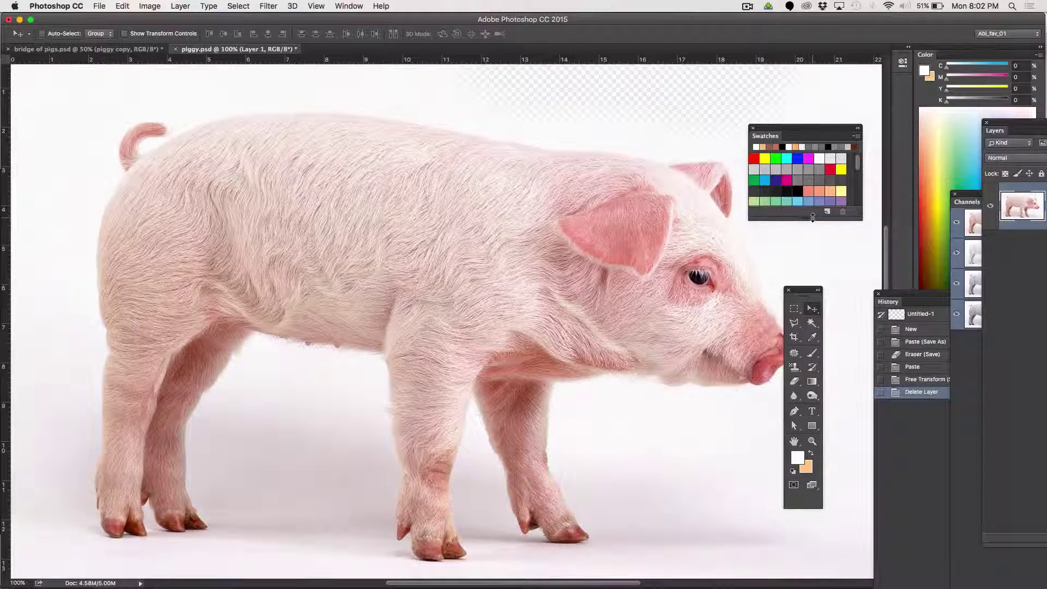
Set the Eraser's hardness to 100% and erase one 300 px round patch of background below the pig's snout.
{"action": "key", "text": "super"}
{"action": "left_click", "coordinate": [794, 381]}
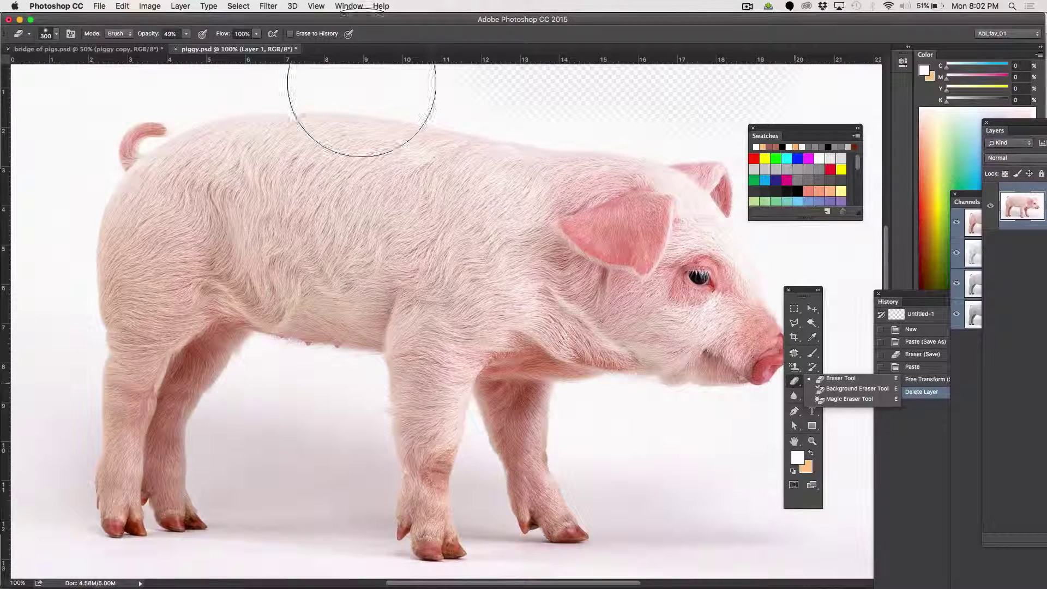
{"action": "left_click", "coordinate": [54, 35]}
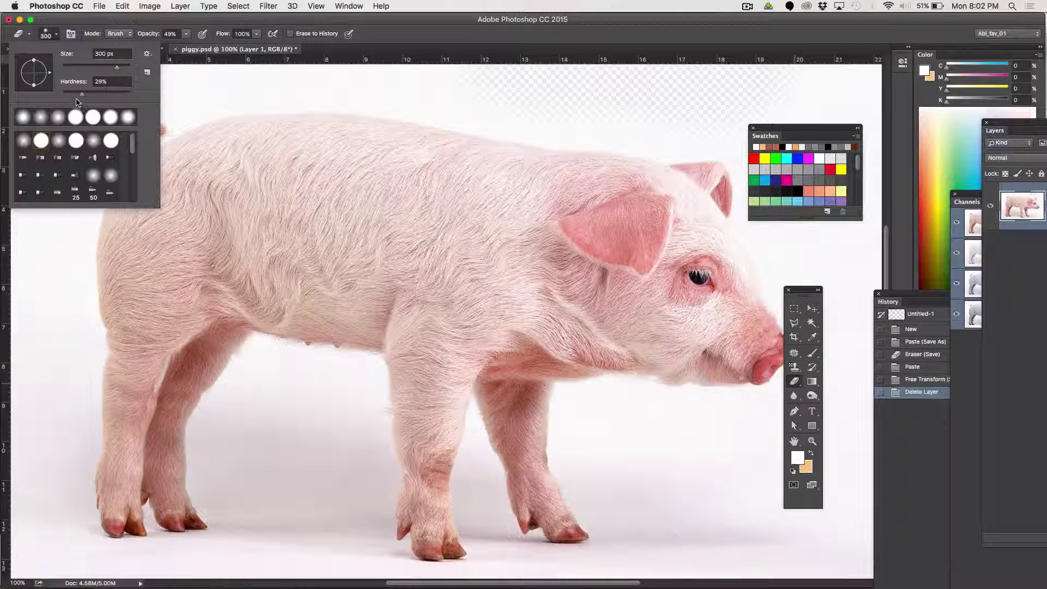
{"action": "left_click_drag", "start_coordinate": [79, 96], "coordinate": [71, 95]}
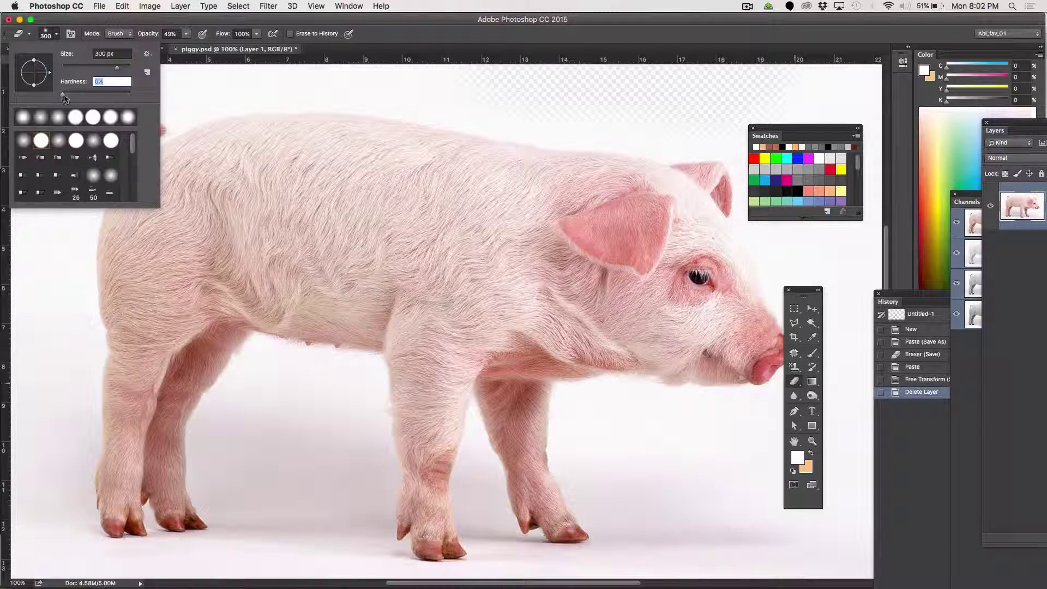
{"action": "type", "text": "100"}
{"action": "key", "text": "Return"}
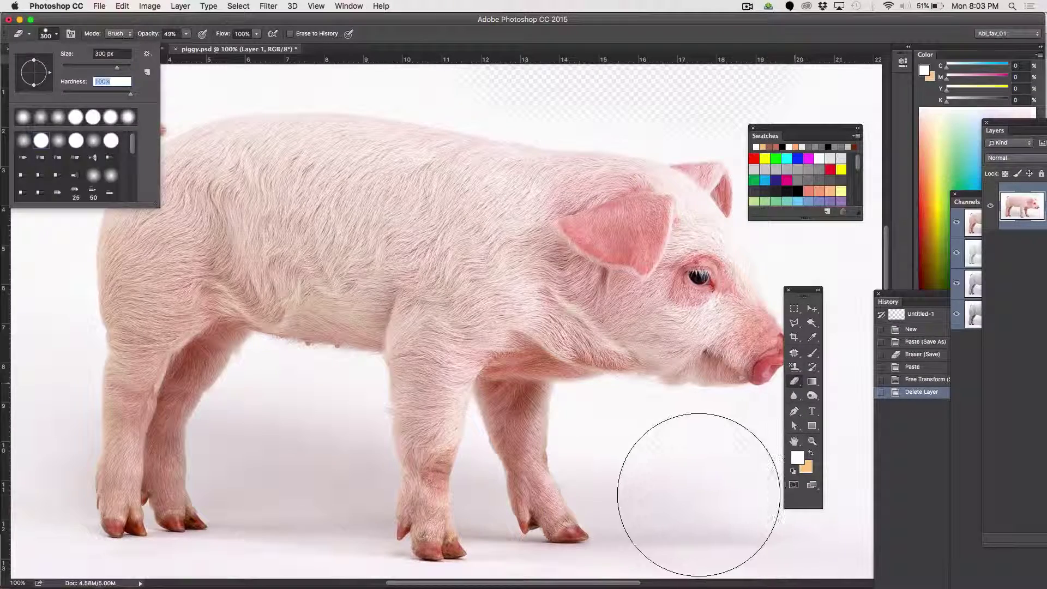
{"action": "left_click", "coordinate": [699, 494]}
Reduce the eraser to 60 px and erase background beneath the belly beside the hind leg and above the pig's back.
{"action": "key", "text": "bracketleft"}
{"action": "key", "text": "bracketleft"}
{"action": "key", "text": "bracketleft"}
{"action": "key", "text": "bracketleft"}
{"action": "key", "text": "bracketleft"}
{"action": "key", "text": "bracketleft"}
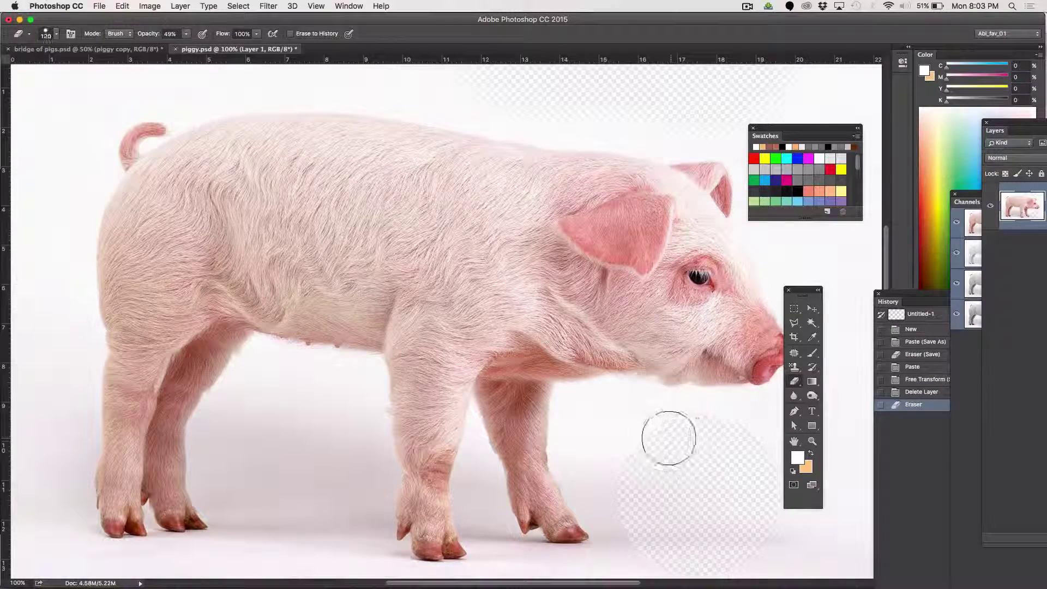
{"action": "key", "text": "bracketleft"}
{"action": "key", "text": "bracketleft"}
{"action": "key", "text": "bracketleft"}
{"action": "key", "text": "bracketleft"}
{"action": "key", "text": "bracketleft"}
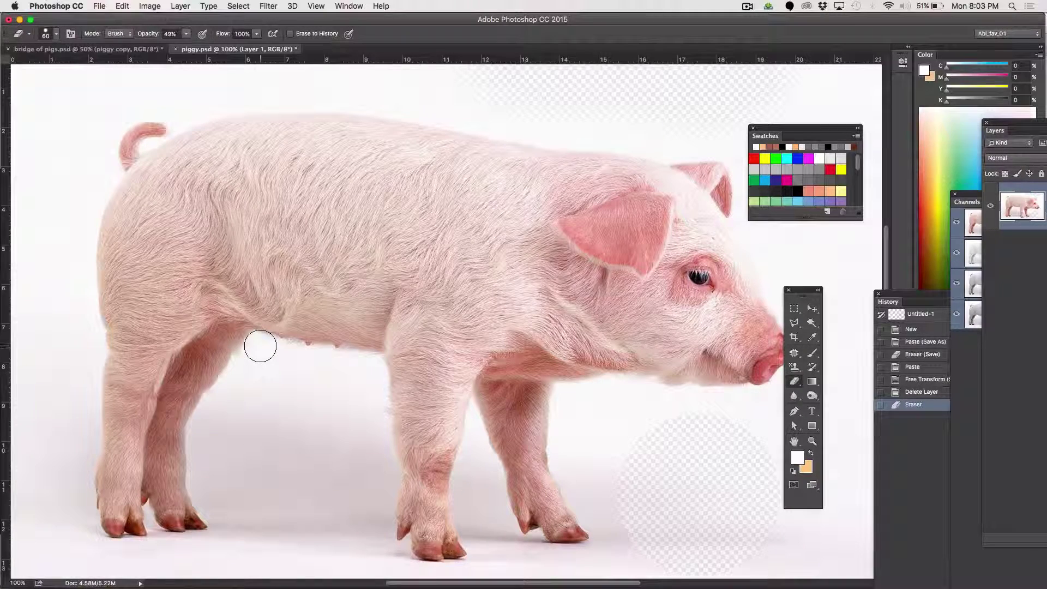
{"action": "mouse_move", "coordinate": [260, 345]}
{"action": "left_mouse_down"}
{"action": "mouse_move", "coordinate": [205, 430]}
{"action": "mouse_move", "coordinate": [210, 466]}
{"action": "mouse_move", "coordinate": [251, 439]}
{"action": "mouse_move", "coordinate": [257, 420]}
{"action": "left_mouse_up"}
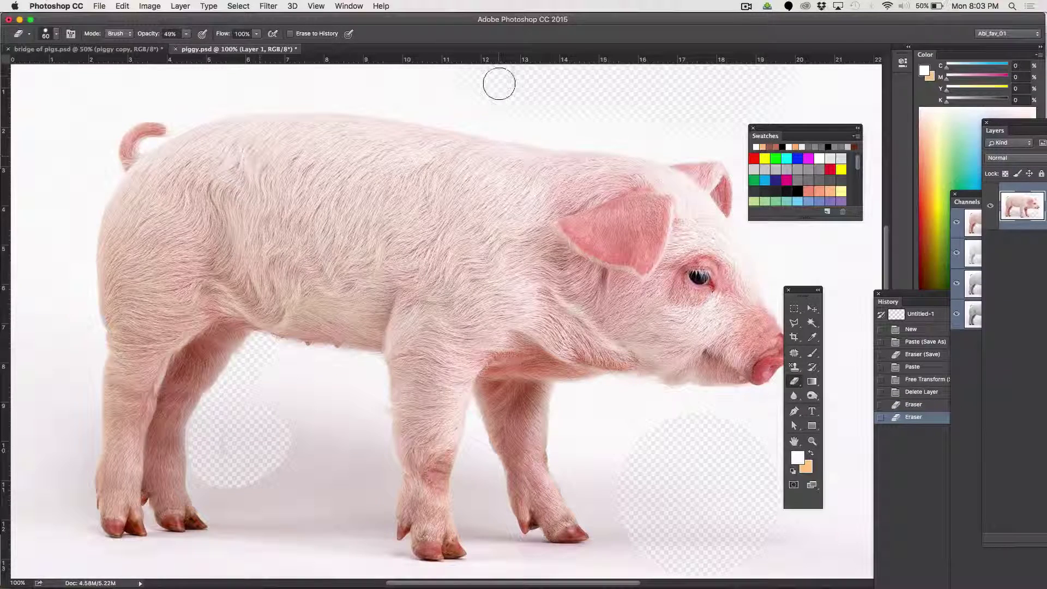
{"action": "left_click_drag", "start_coordinate": [499, 84], "coordinate": [482, 110]}
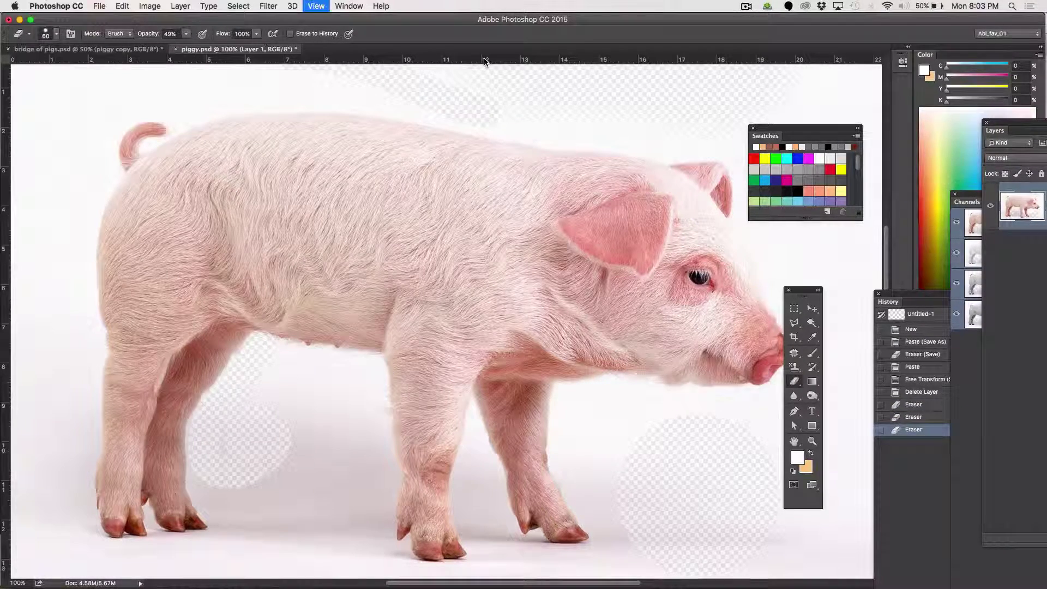
Enlarge the eraser to 200 px and erase the white background along the canvas edges around the pig.
{"action": "key", "text": "super+minus"}
{"action": "key", "text": "super+minus"}
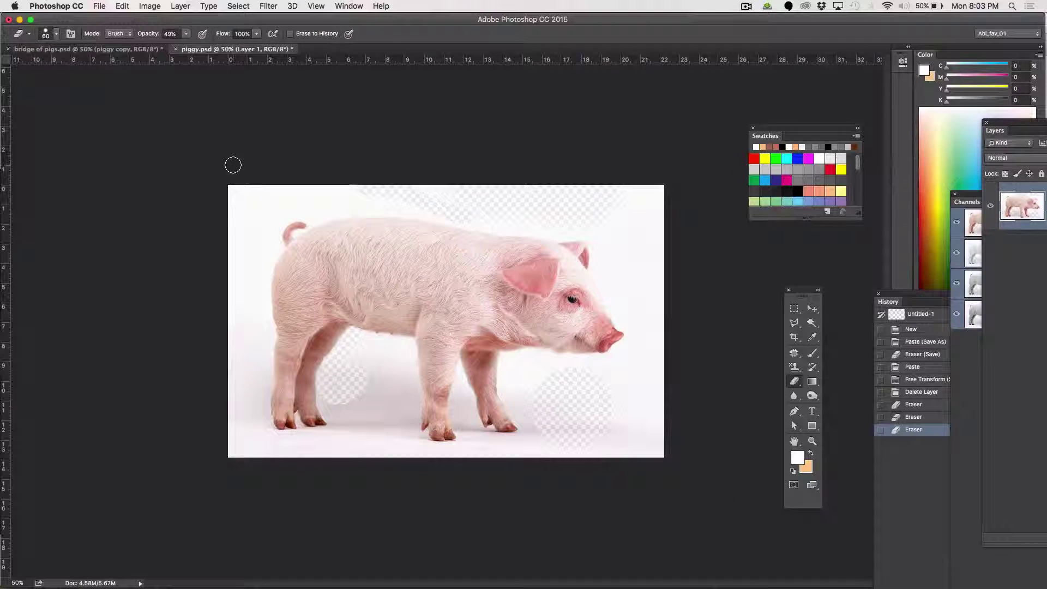
{"action": "key", "text": "bracketright"}
{"action": "key", "text": "bracketright"}
{"action": "key", "text": "bracketright"}
{"action": "key", "text": "bracketright"}
{"action": "key", "text": "bracketright"}
{"action": "key", "text": "bracketright"}
{"action": "key", "text": "bracketright"}
{"action": "key", "text": "bracketright"}
{"action": "mouse_move", "coordinate": [251, 177]}
{"action": "left_mouse_down"}
{"action": "mouse_move", "coordinate": [213, 250]}
{"action": "mouse_move", "coordinate": [235, 191]}
{"action": "left_mouse_up"}
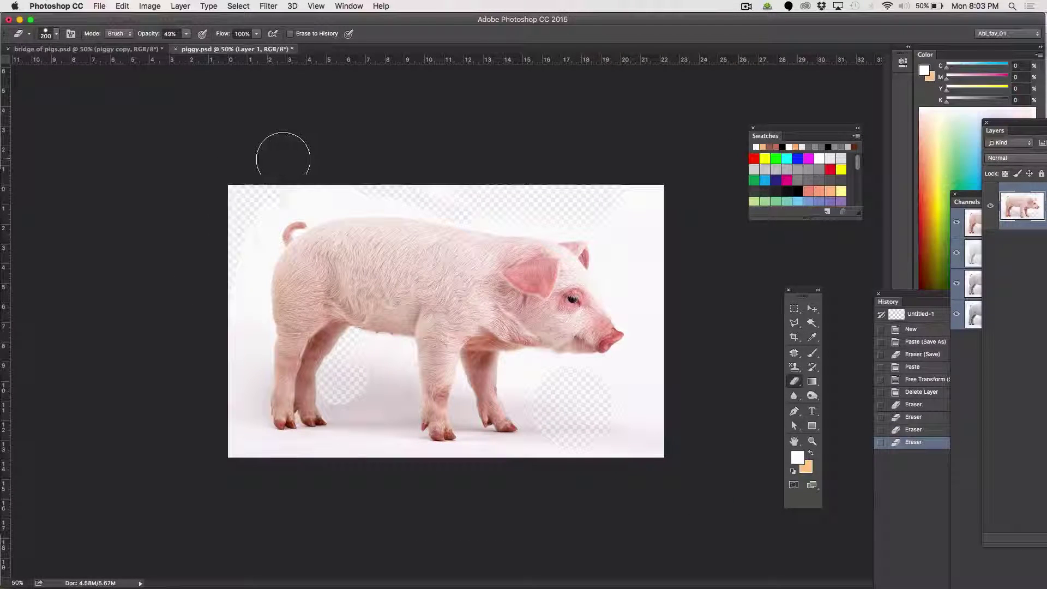
{"action": "left_click_drag", "start_coordinate": [218, 229], "coordinate": [207, 286]}
{"action": "left_click_drag", "start_coordinate": [204, 327], "coordinate": [207, 382]}
{"action": "mouse_move", "coordinate": [215, 409]}
{"action": "left_mouse_down"}
{"action": "mouse_move", "coordinate": [256, 474]}
{"action": "mouse_move", "coordinate": [296, 467]}
{"action": "mouse_move", "coordinate": [351, 404]}
{"action": "mouse_move", "coordinate": [349, 441]}
{"action": "left_mouse_up"}
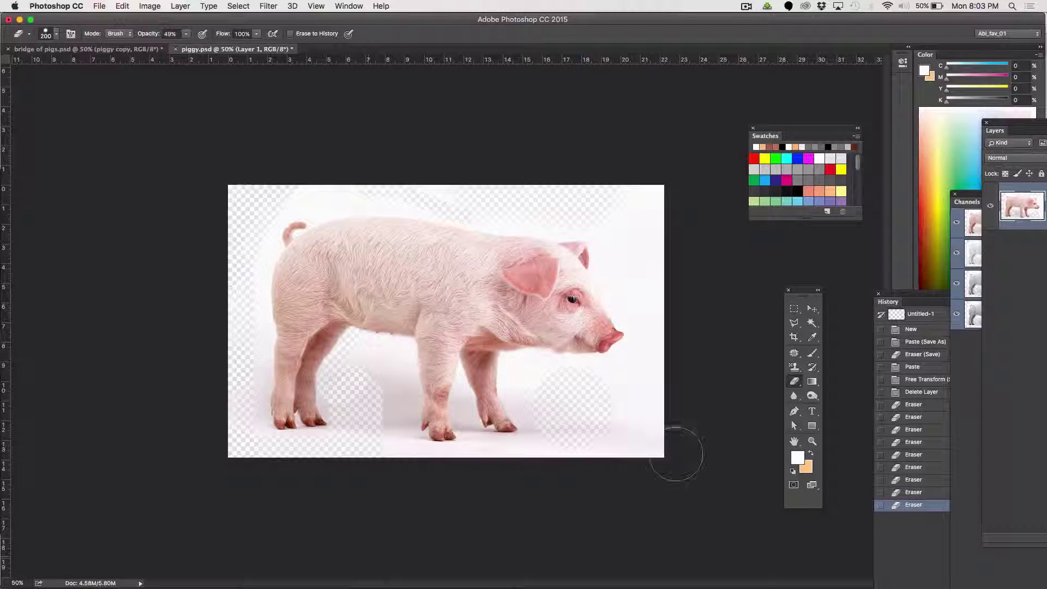
{"action": "mouse_move", "coordinate": [677, 454]}
{"action": "left_mouse_down"}
{"action": "mouse_move", "coordinate": [628, 445]}
{"action": "mouse_move", "coordinate": [682, 360]}
{"action": "mouse_move", "coordinate": [630, 199]}
{"action": "mouse_move", "coordinate": [448, 170]}
{"action": "mouse_move", "coordinate": [236, 195]}
{"action": "left_mouse_up"}
{"action": "mouse_move", "coordinate": [507, 161]}
{"action": "left_mouse_down"}
{"action": "mouse_move", "coordinate": [533, 159]}
{"action": "mouse_move", "coordinate": [434, 184]}
{"action": "mouse_move", "coordinate": [687, 194]}
{"action": "mouse_move", "coordinate": [651, 239]}
{"action": "mouse_move", "coordinate": [633, 250]}
{"action": "mouse_move", "coordinate": [624, 237]}
{"action": "mouse_move", "coordinate": [678, 303]}
{"action": "mouse_move", "coordinate": [640, 396]}
{"action": "mouse_move", "coordinate": [603, 407]}
{"action": "mouse_move", "coordinate": [652, 427]}
{"action": "left_mouse_up"}
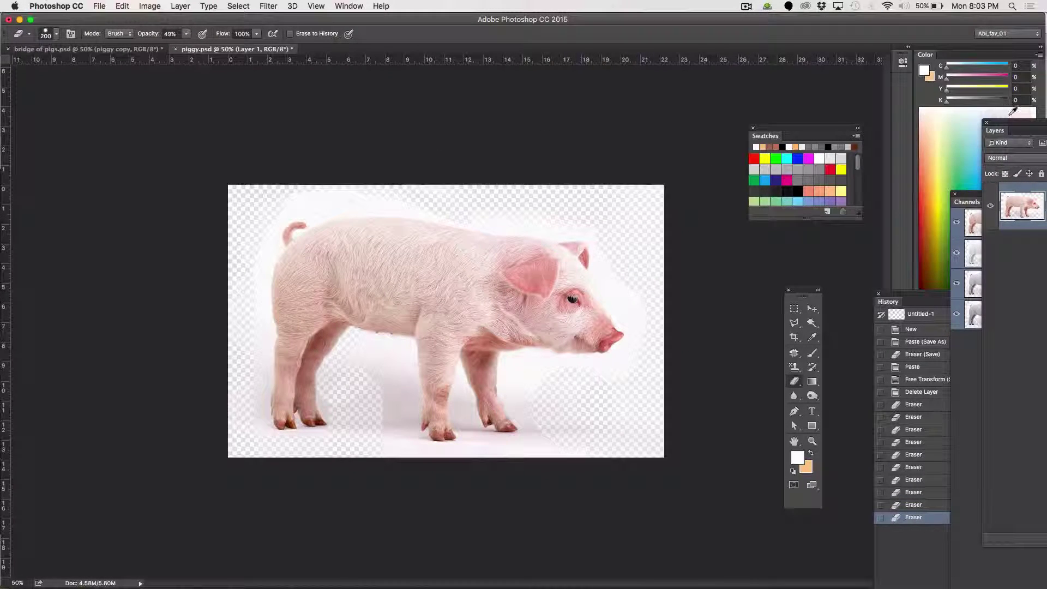
Inspect the erased Layer 1 in the Layers panel and move the panel clear of the canvas.
{"action": "left_click_drag", "start_coordinate": [1018, 126], "coordinate": [633, 99]}
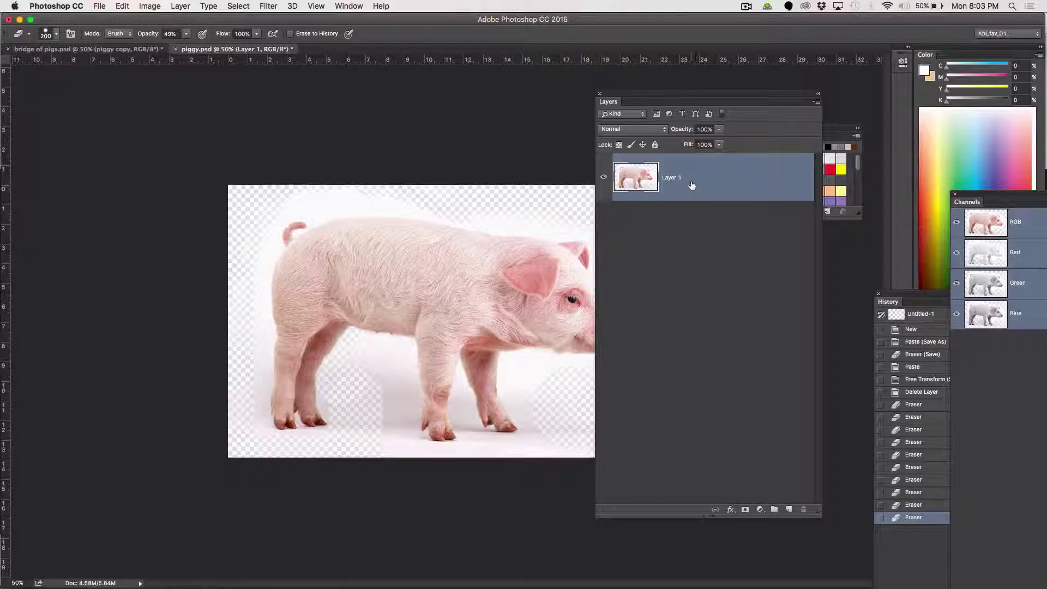
{"action": "mouse_move", "coordinate": [649, 187]}
{"action": "left_mouse_down"}
{"action": "mouse_move", "coordinate": [652, 176]}
{"action": "mouse_move", "coordinate": [665, 181]}
{"action": "left_mouse_up"}
{"action": "double_click", "coordinate": [674, 179]}
{"action": "key", "text": "Return"}
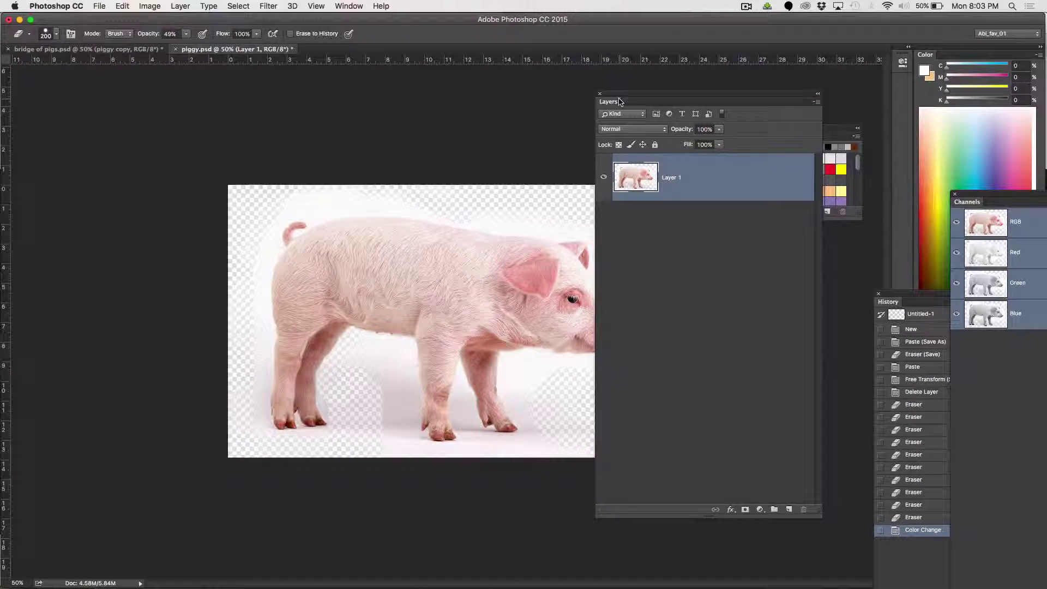
{"action": "left_click_drag", "start_coordinate": [620, 102], "coordinate": [950, 414]}
Crop piggy.psd closely around the pig on all sides, save it and view the linked pigs in bridge of pigs.psd.
{"action": "left_click", "coordinate": [795, 339]}
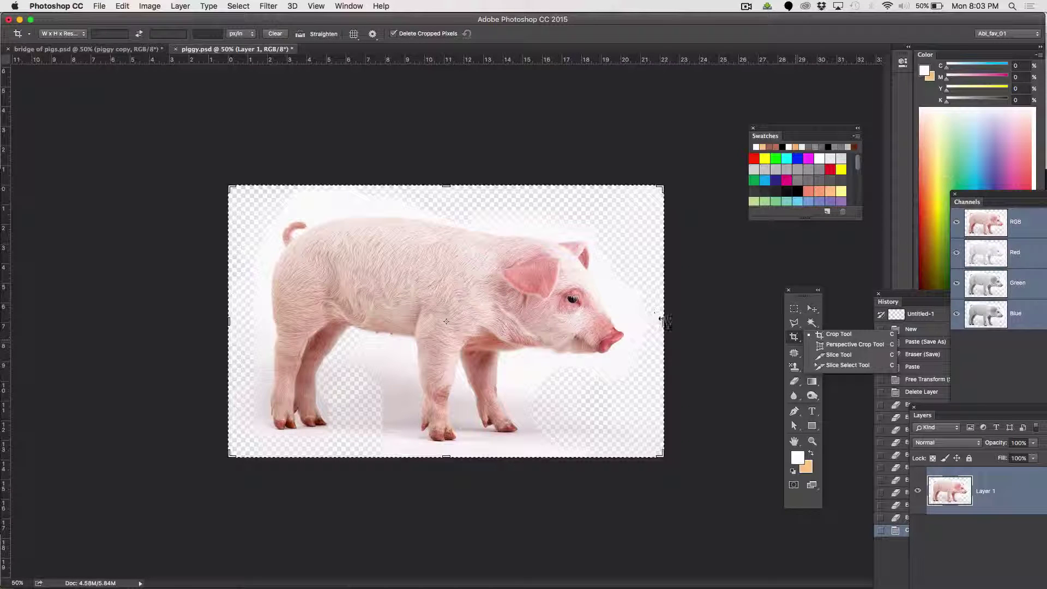
{"action": "left_click", "coordinate": [663, 321]}
{"action": "left_click_drag", "start_coordinate": [663, 320], "coordinate": [647, 321]}
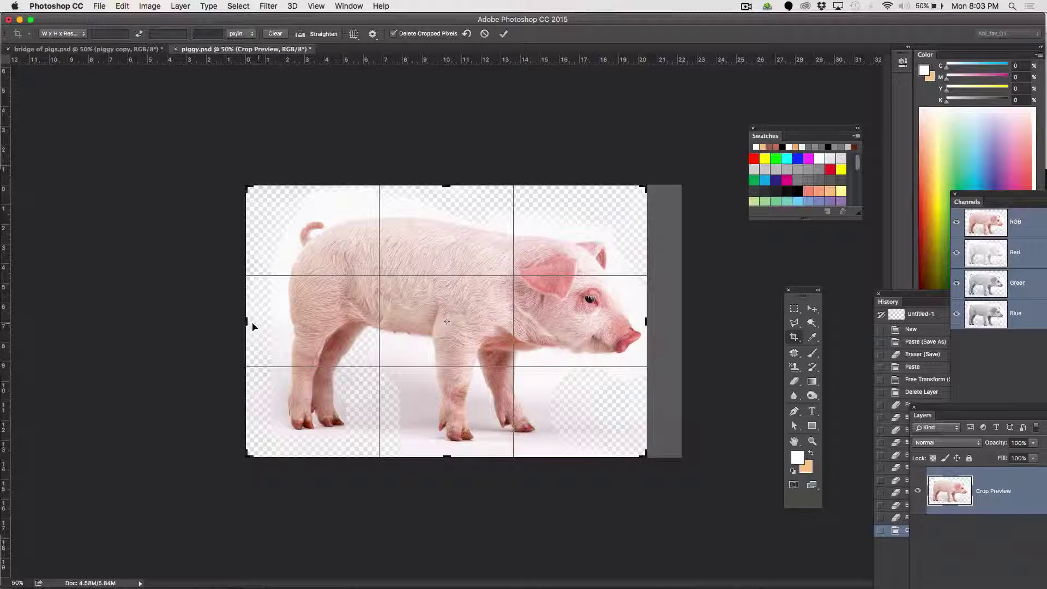
{"action": "left_click_drag", "start_coordinate": [248, 322], "coordinate": [262, 324]}
{"action": "left_click_drag", "start_coordinate": [446, 186], "coordinate": [446, 197]}
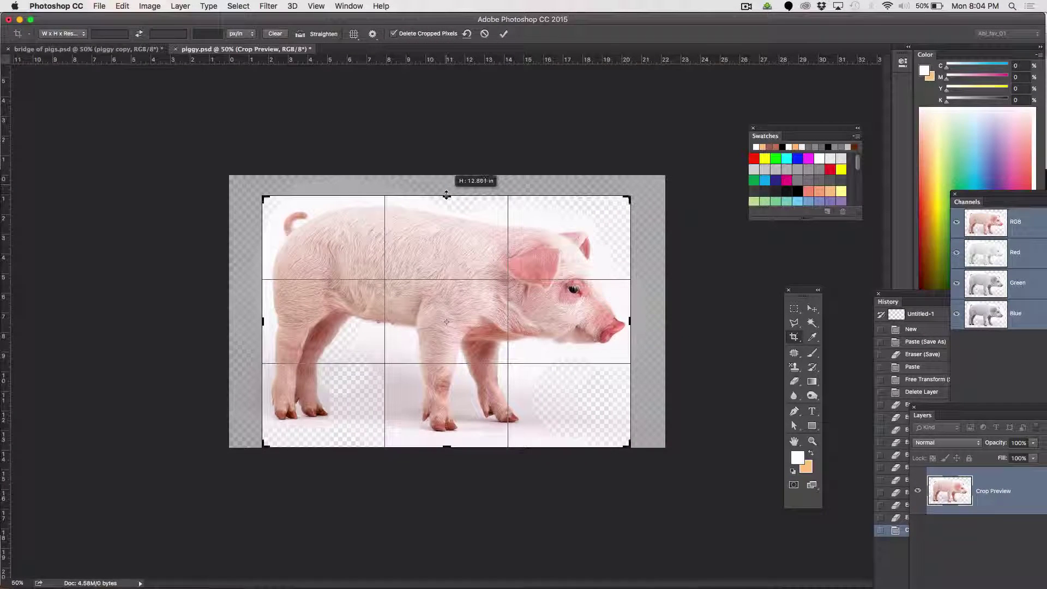
{"action": "left_click_drag", "start_coordinate": [446, 447], "coordinate": [448, 446]}
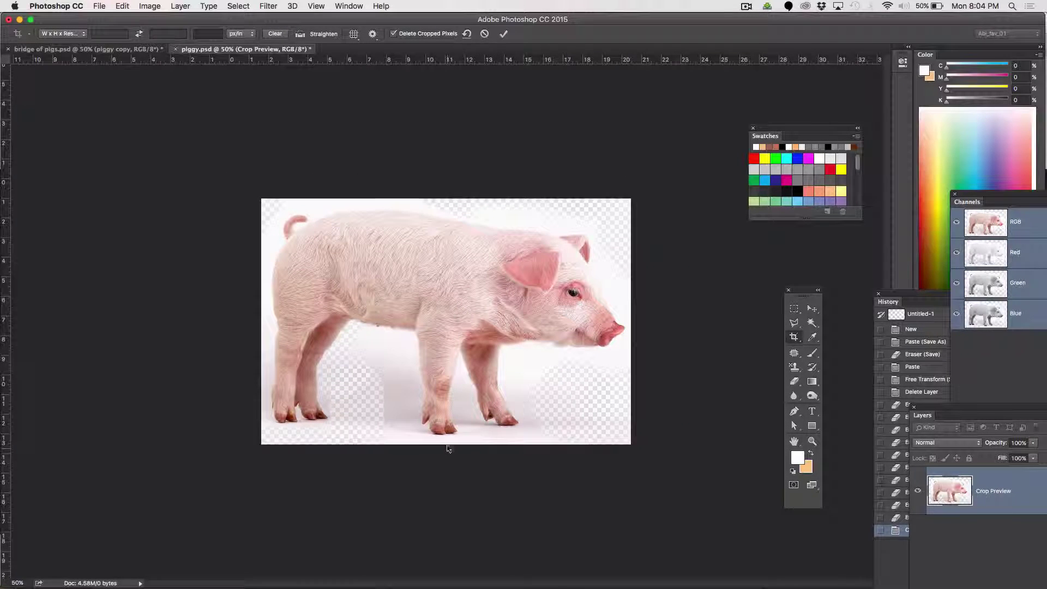
{"action": "key", "text": "Return"}
{"action": "left_click", "coordinate": [99, 51]}
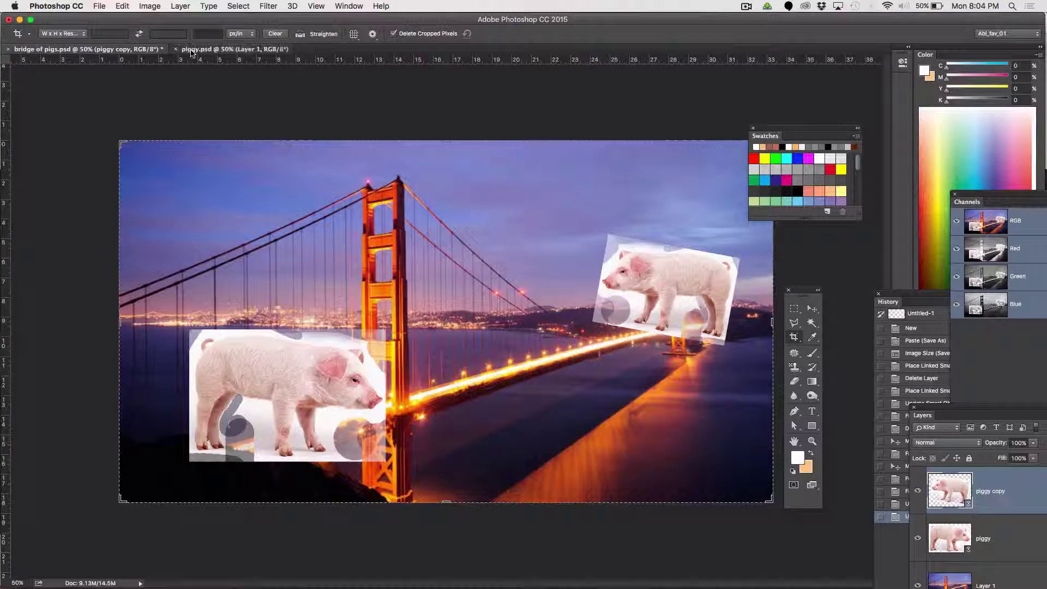
Switch to piggy.psd, outline the background above the pig's back from rump to ear with the Polygonal Lasso, and delete it.
{"action": "left_click", "coordinate": [283, 49]}
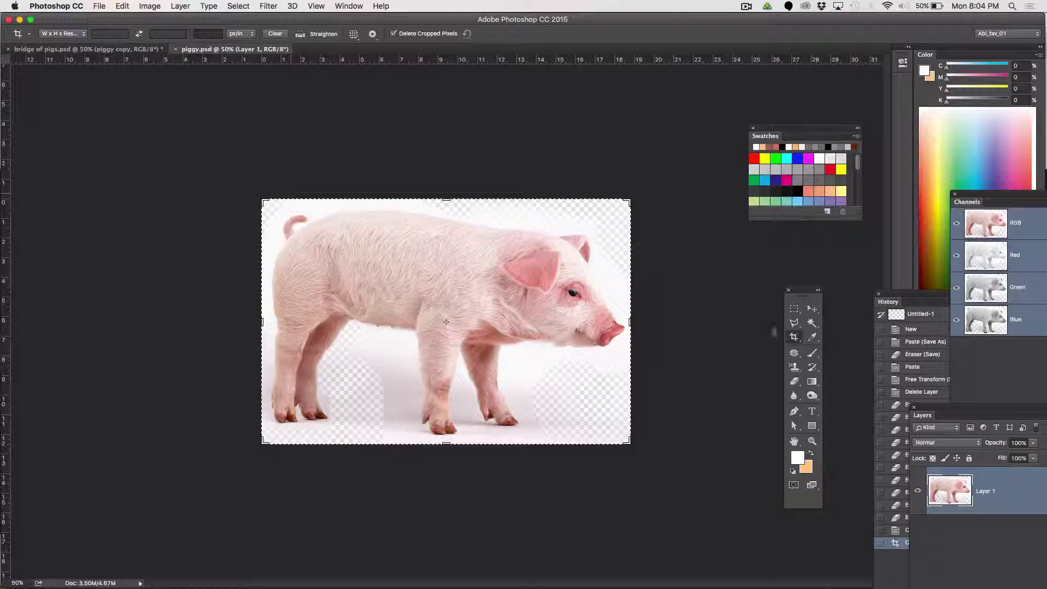
{"action": "key", "text": "z"}
{"action": "key", "text": "super+equal"}
{"action": "key", "text": "super+equal"}
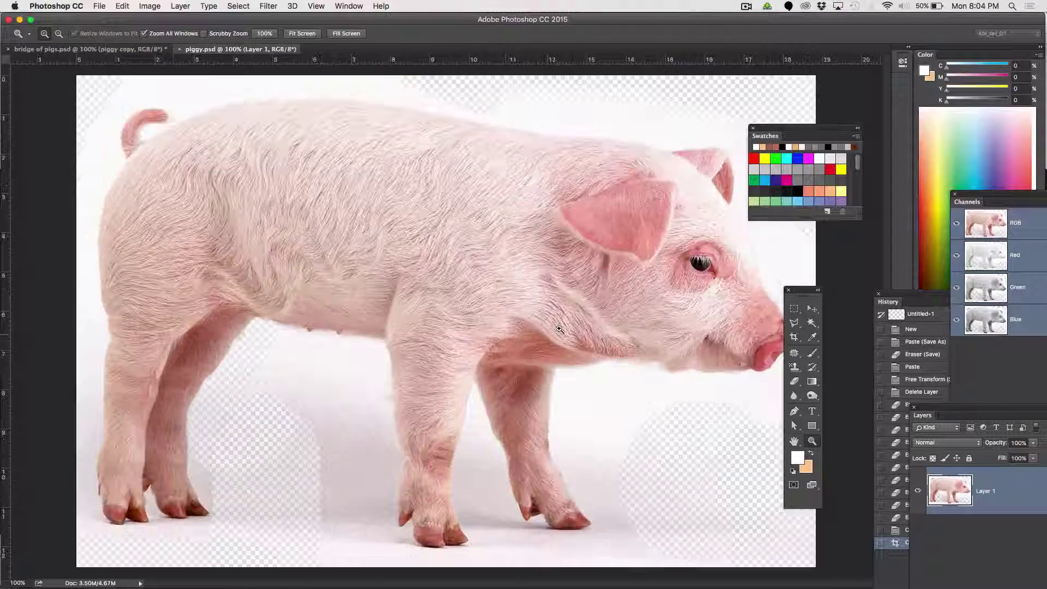
{"action": "left_click", "coordinate": [794, 323]}
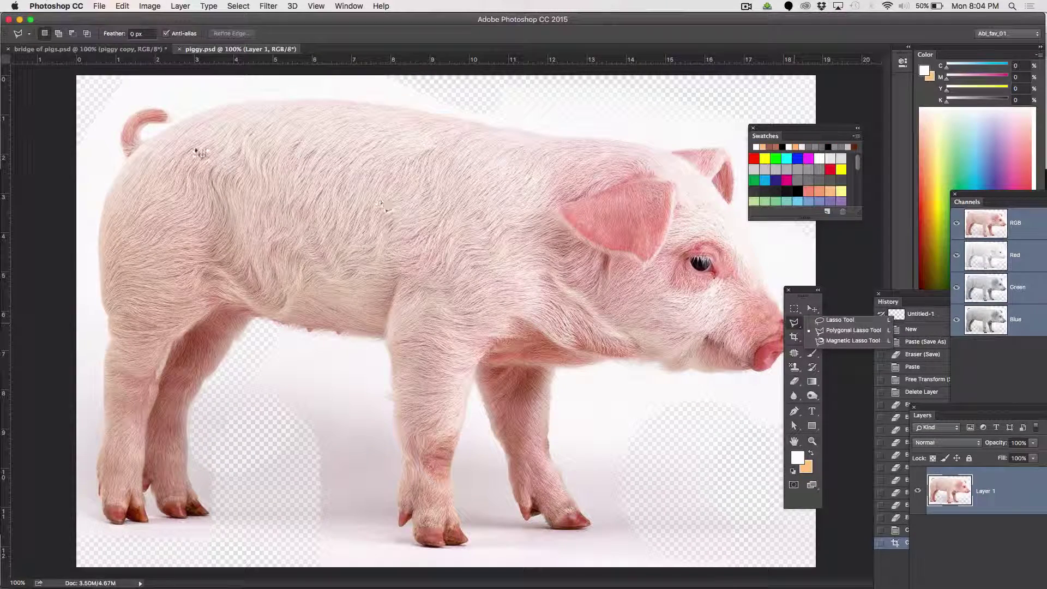
{"action": "left_click", "coordinate": [203, 109]}
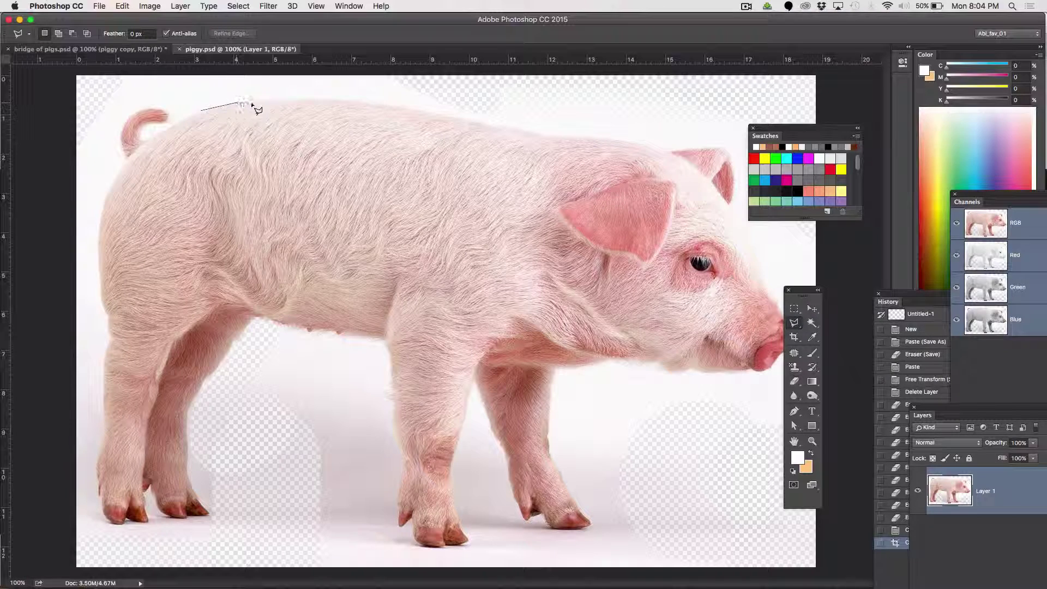
{"action": "left_click", "coordinate": [277, 100]}
{"action": "left_click", "coordinate": [334, 100]}
{"action": "left_click", "coordinate": [454, 114]}
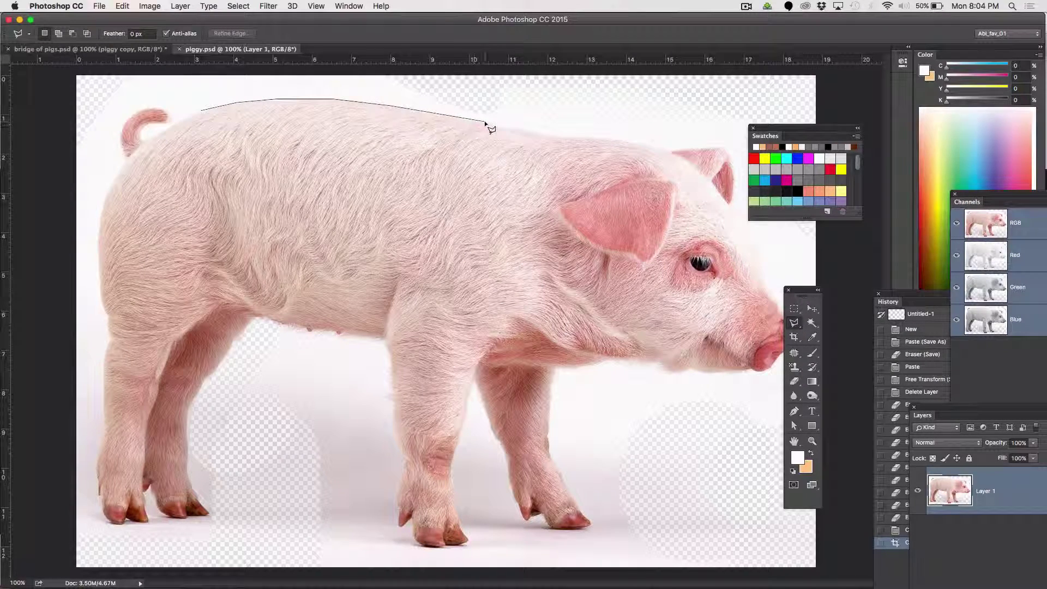
{"action": "left_click", "coordinate": [552, 134]}
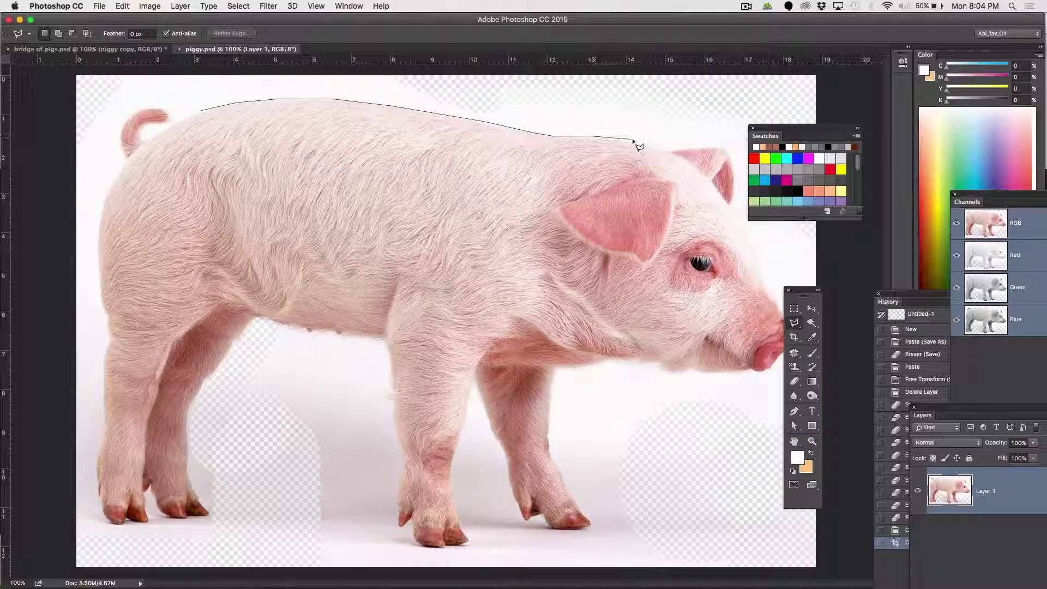
{"action": "left_click", "coordinate": [664, 147]}
{"action": "left_click", "coordinate": [656, 71]}
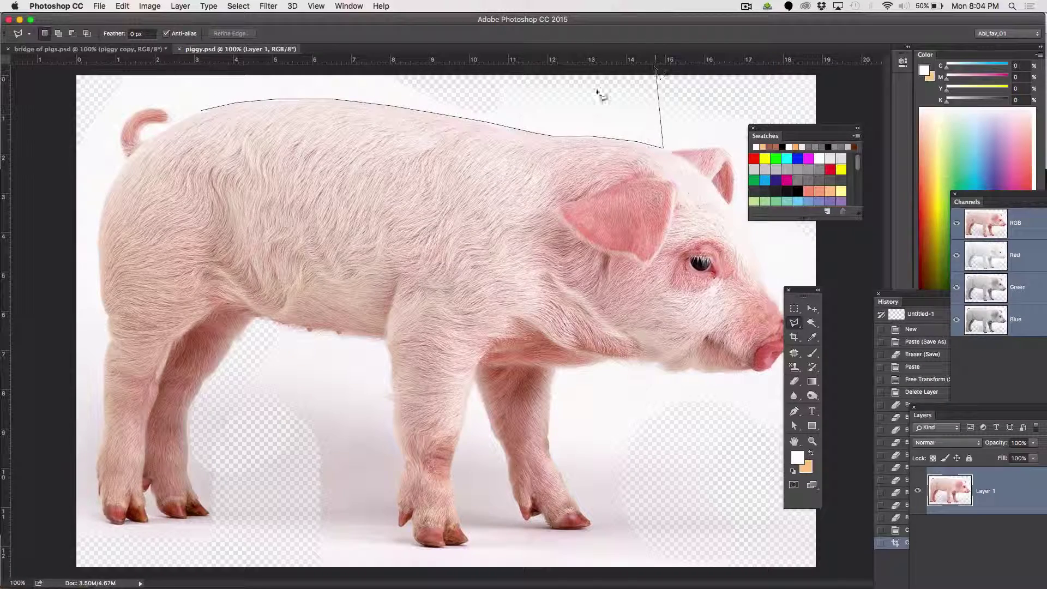
{"action": "left_click", "coordinate": [124, 70]}
{"action": "left_click", "coordinate": [202, 110]}
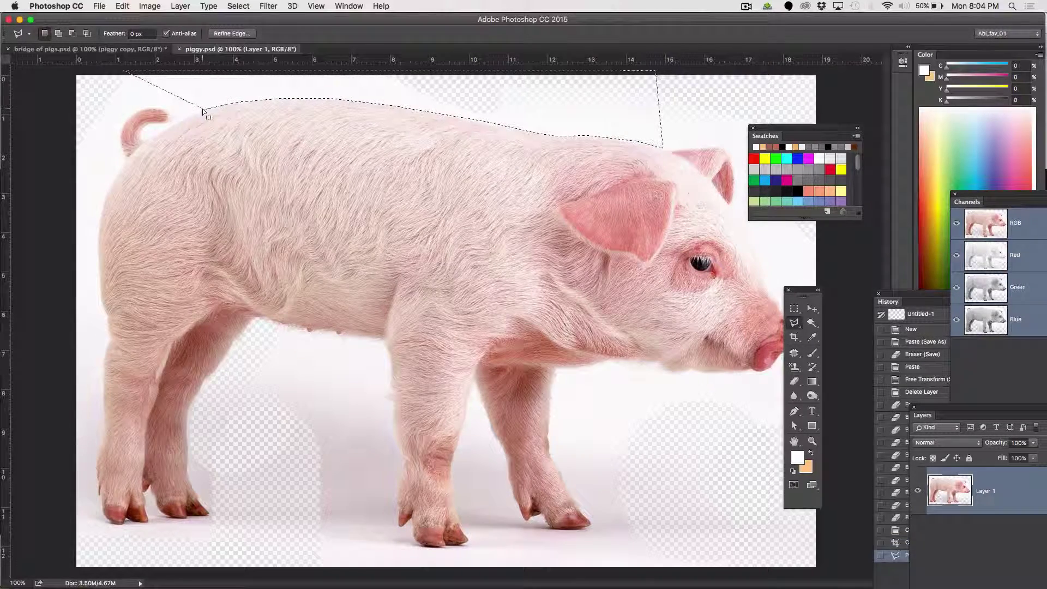
{"action": "key", "text": "Delete"}
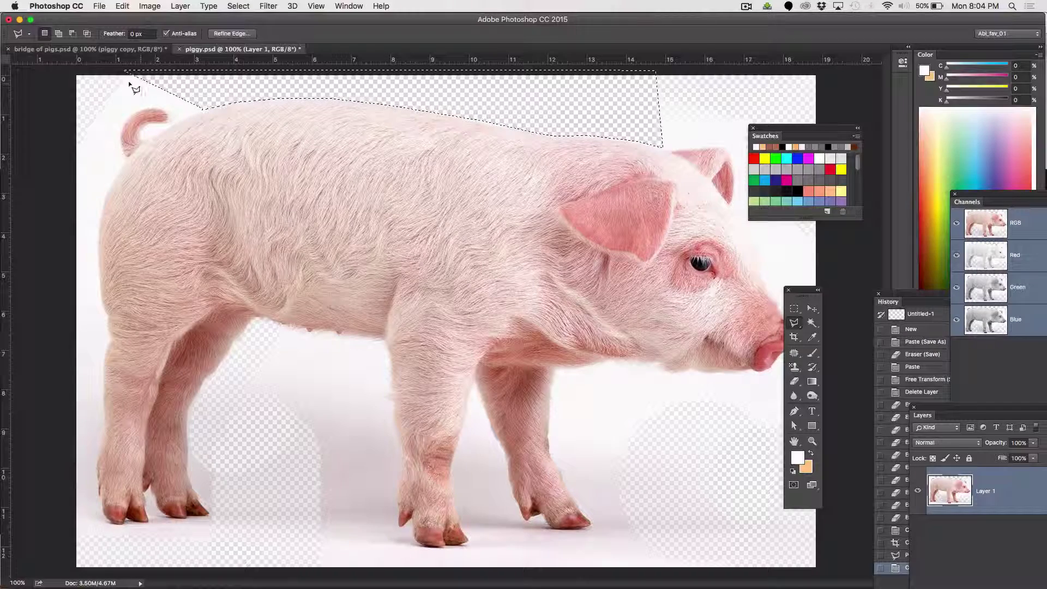
Outline the background behind the pig's rear from tail to hind hoof with the Polygonal Lasso, delete it, and deselect.
{"action": "left_click", "coordinate": [131, 106]}
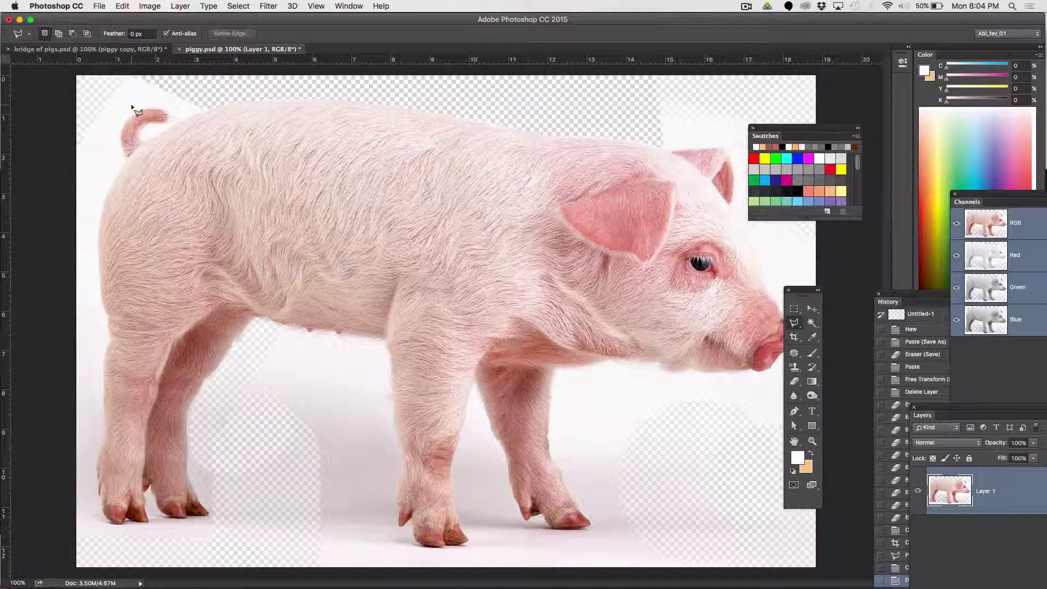
{"action": "left_click", "coordinate": [120, 133]}
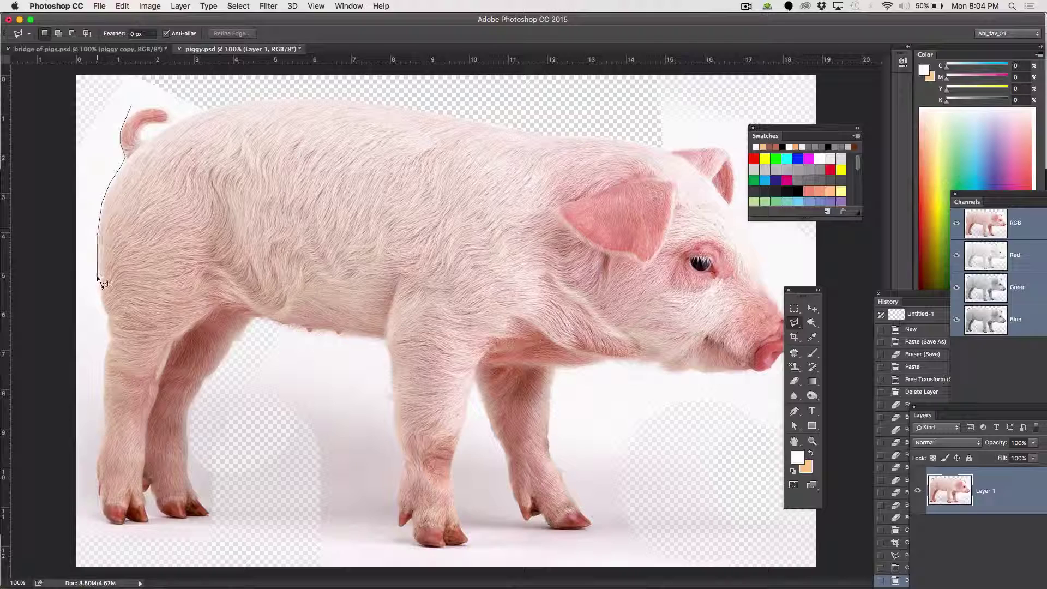
{"action": "left_click", "coordinate": [106, 314]}
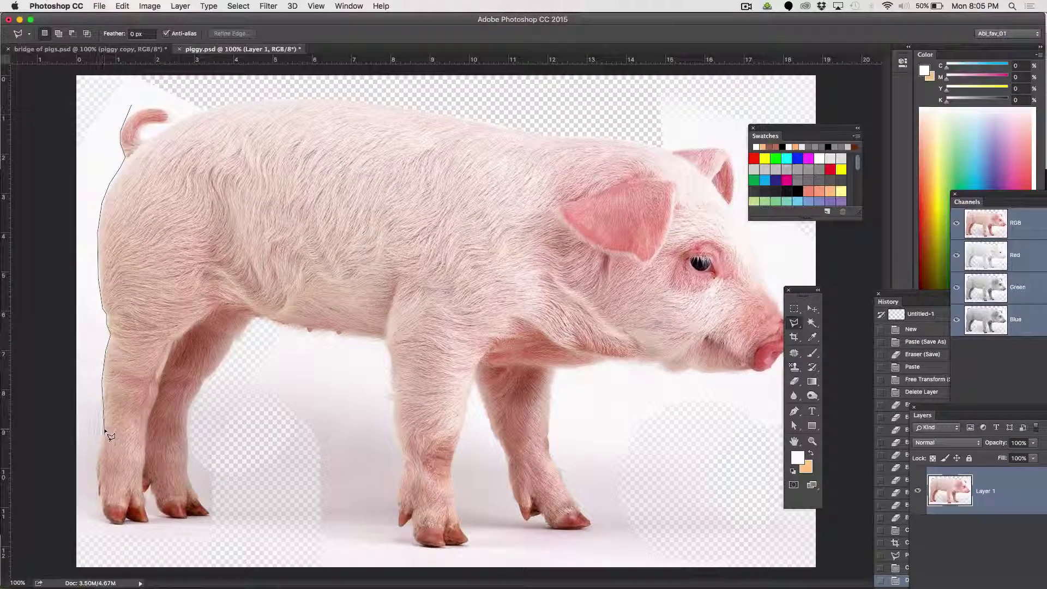
{"action": "left_click", "coordinate": [99, 453]}
{"action": "left_click", "coordinate": [125, 552]}
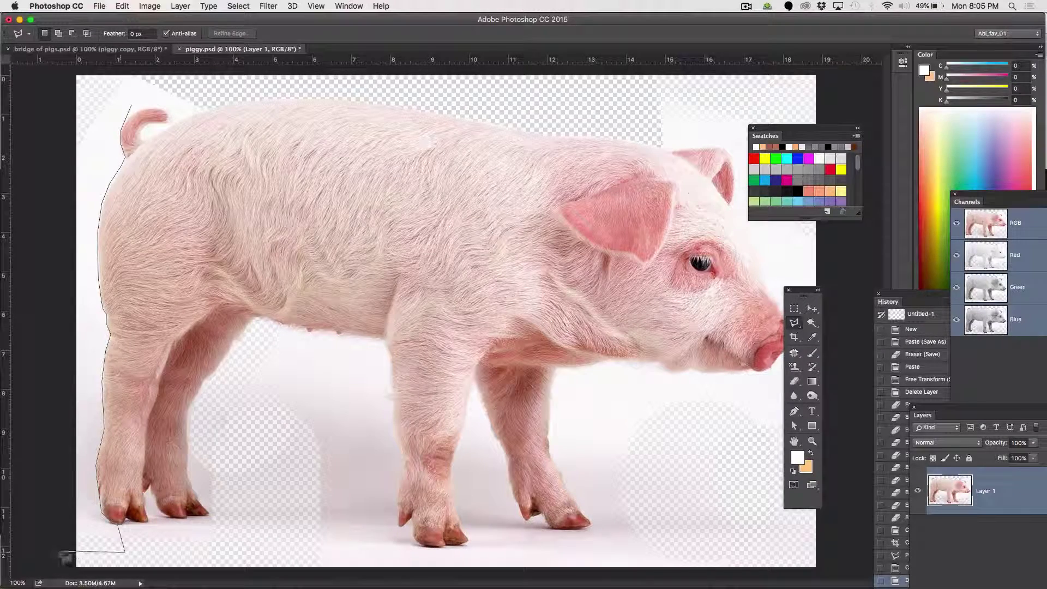
{"action": "left_click", "coordinate": [58, 547]}
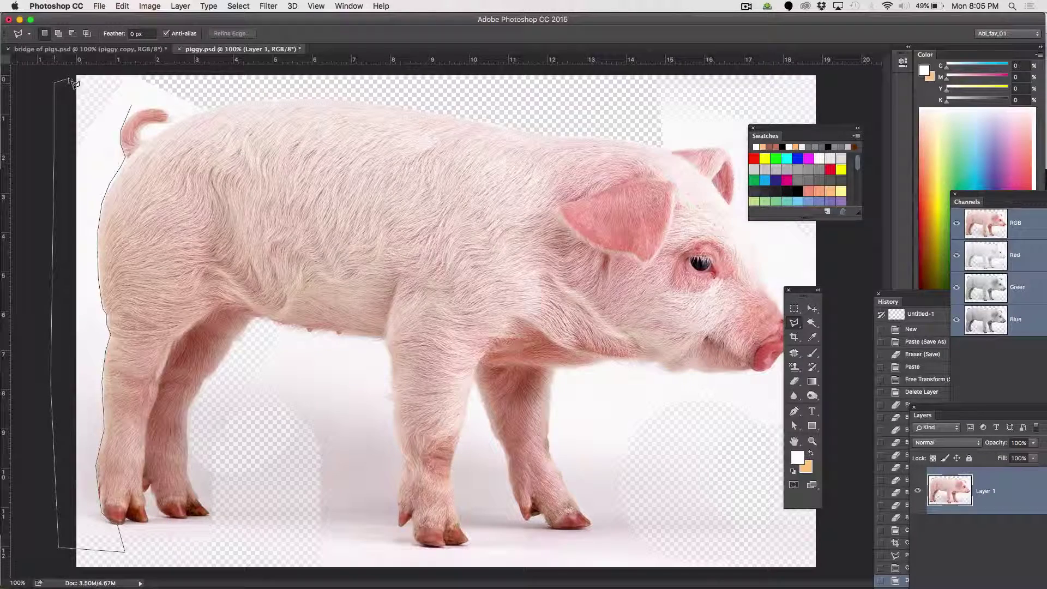
{"action": "left_click", "coordinate": [54, 82]}
{"action": "left_click", "coordinate": [68, 68]}
{"action": "left_click", "coordinate": [128, 74]}
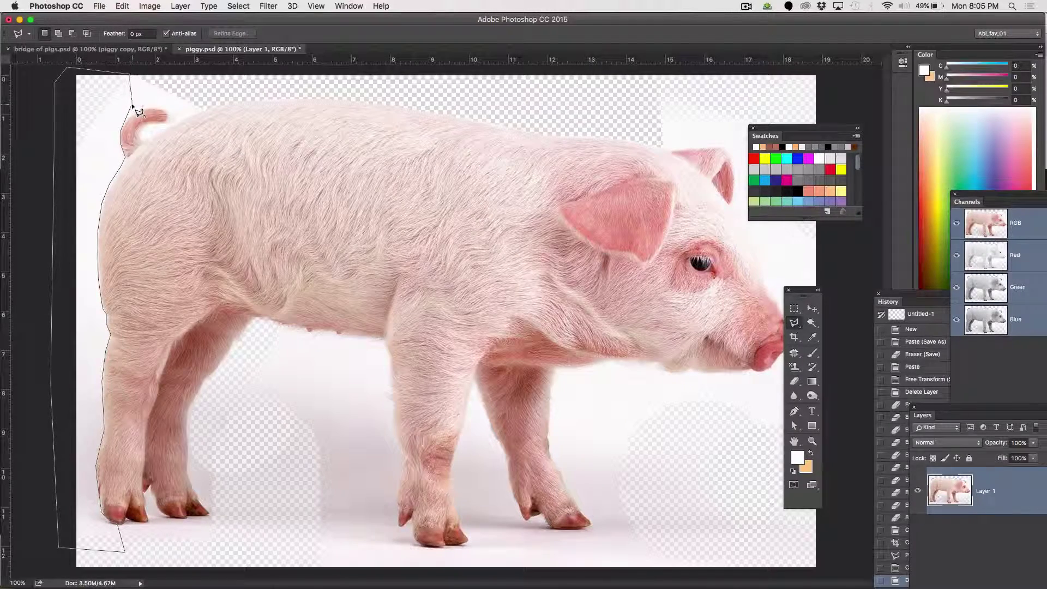
{"action": "double_click", "coordinate": [133, 107]}
{"action": "key", "text": "Delete"}
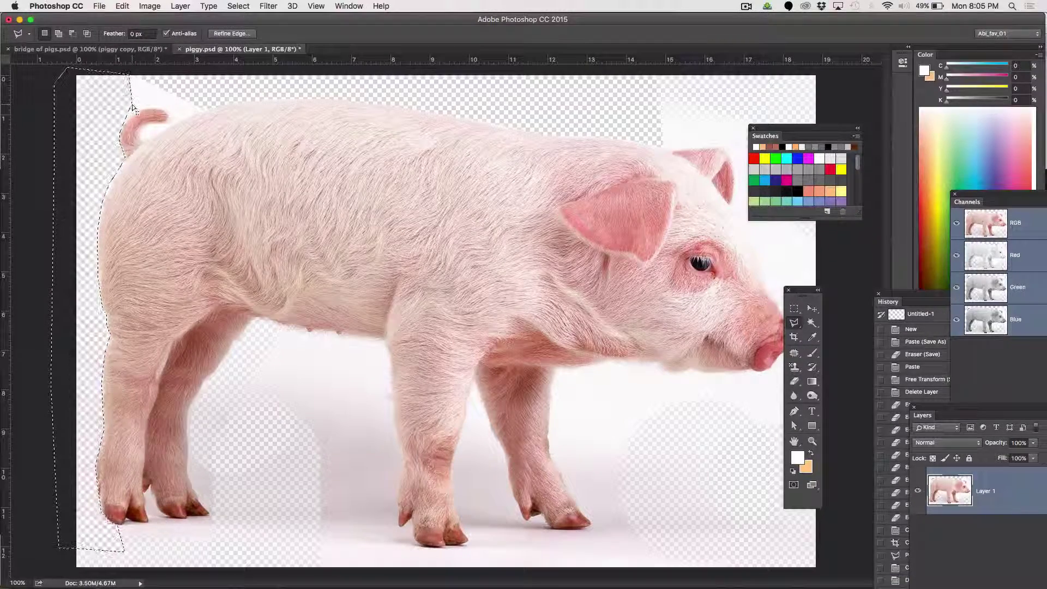
{"action": "key", "text": "super+d"}
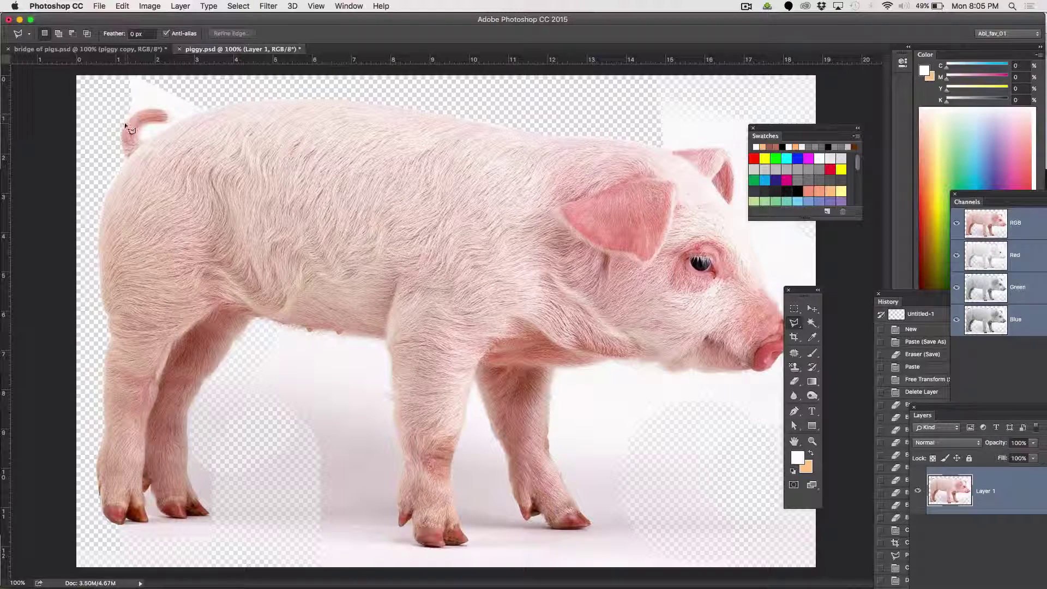
Trace around the pig's curled tail up to its rump with the Polygonal Lasso and delete the remaining white background there.
{"action": "mouse_move", "coordinate": [129, 120]}
{"action": "left_mouse_down"}
{"action": "mouse_move", "coordinate": [169, 116]}
{"action": "mouse_move", "coordinate": [146, 141]}
{"action": "left_mouse_up"}
{"action": "left_click", "coordinate": [208, 108]}
{"action": "left_click", "coordinate": [207, 78]}
{"action": "left_click", "coordinate": [200, 70]}
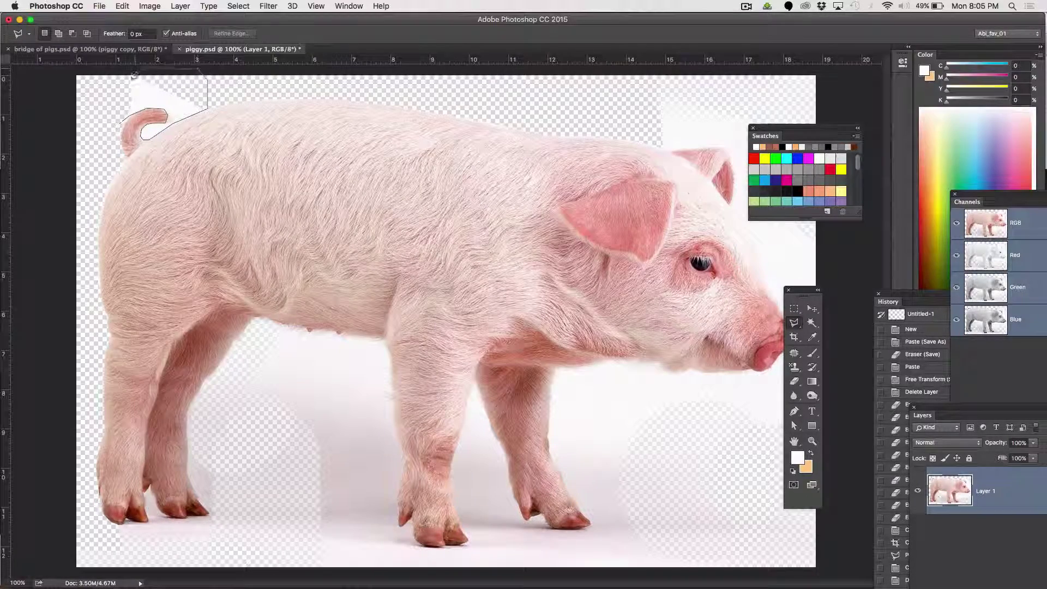
{"action": "left_click", "coordinate": [116, 71]}
{"action": "left_click", "coordinate": [120, 123]}
{"action": "key", "text": "Delete"}
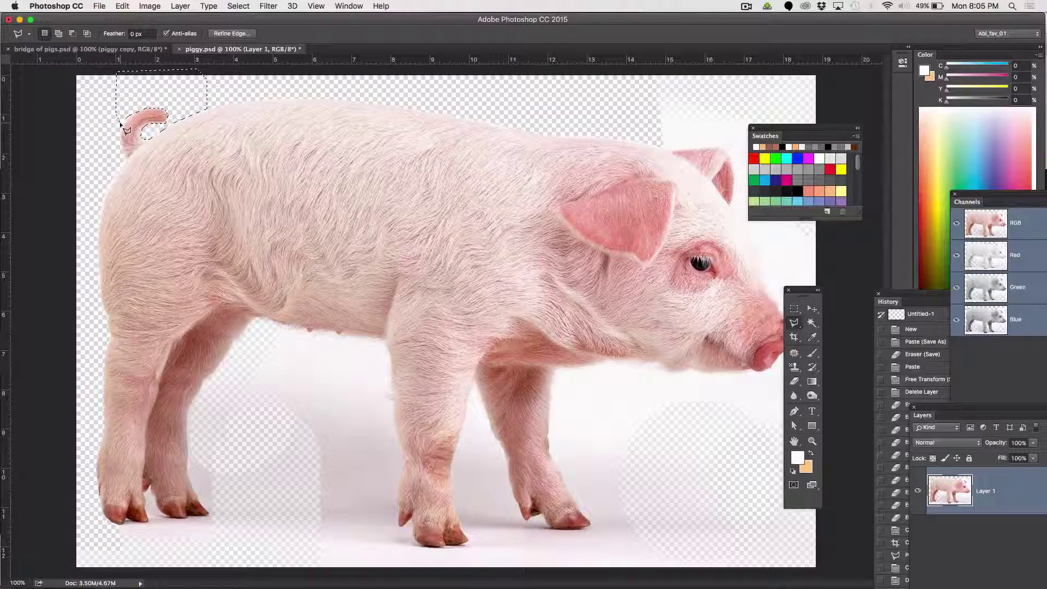
Trace the pig's belly edge from the hind leg to the front leg with the Polygonal Lasso to cut away the background beneath.
{"action": "left_click", "coordinate": [271, 321]}
{"action": "left_click", "coordinate": [339, 332]}
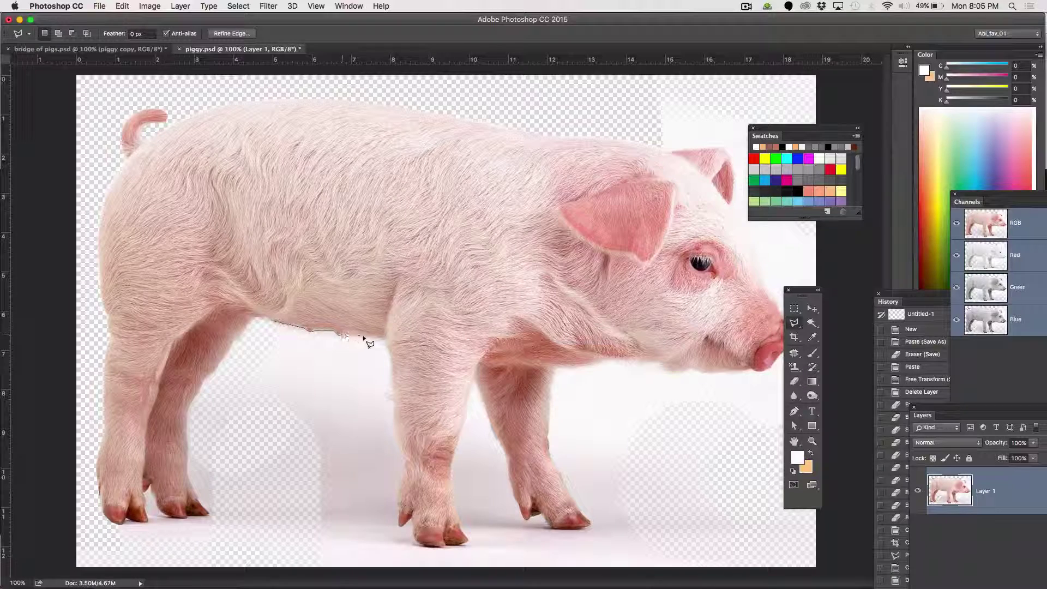
{"action": "left_click", "coordinate": [392, 361]}
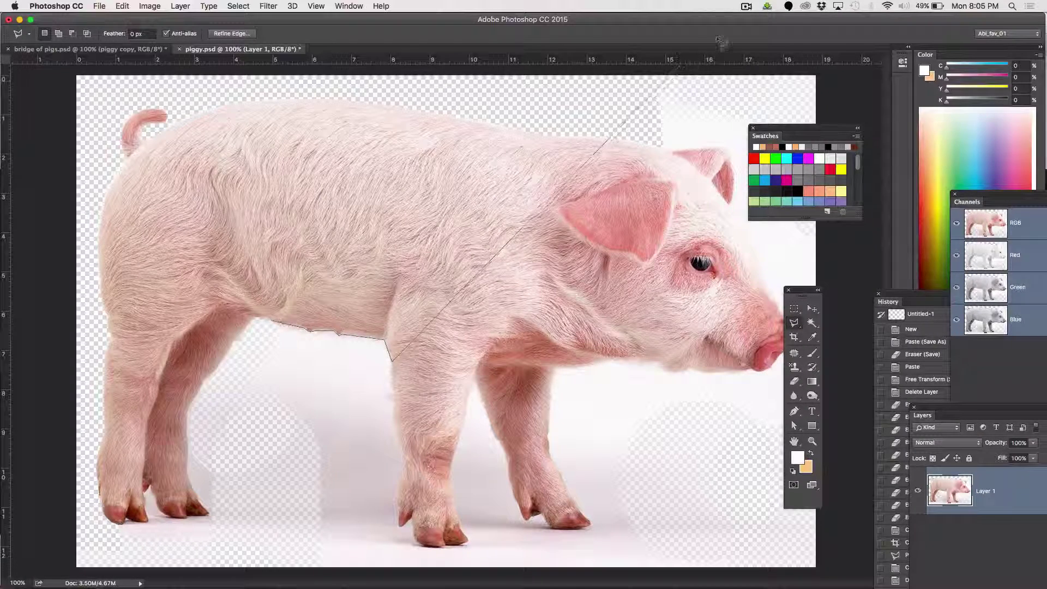
{"action": "left_click", "coordinate": [747, 7]}
{"action": "left_click", "coordinate": [774, 39]}
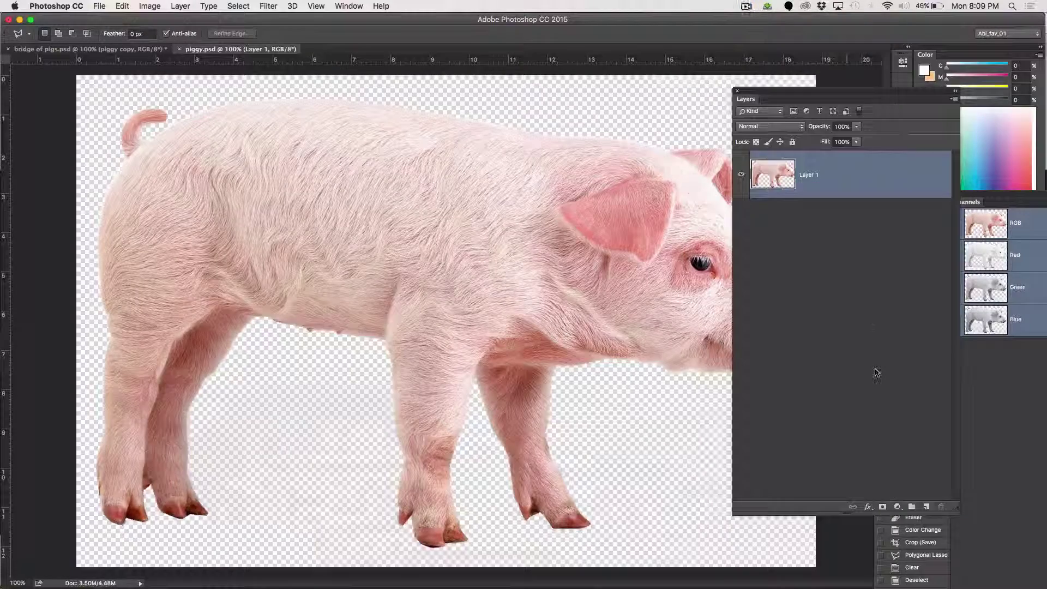
Add a new empty layer and place it beneath the pig layer.
{"action": "left_click_drag", "start_coordinate": [769, 92], "coordinate": [849, 65]}
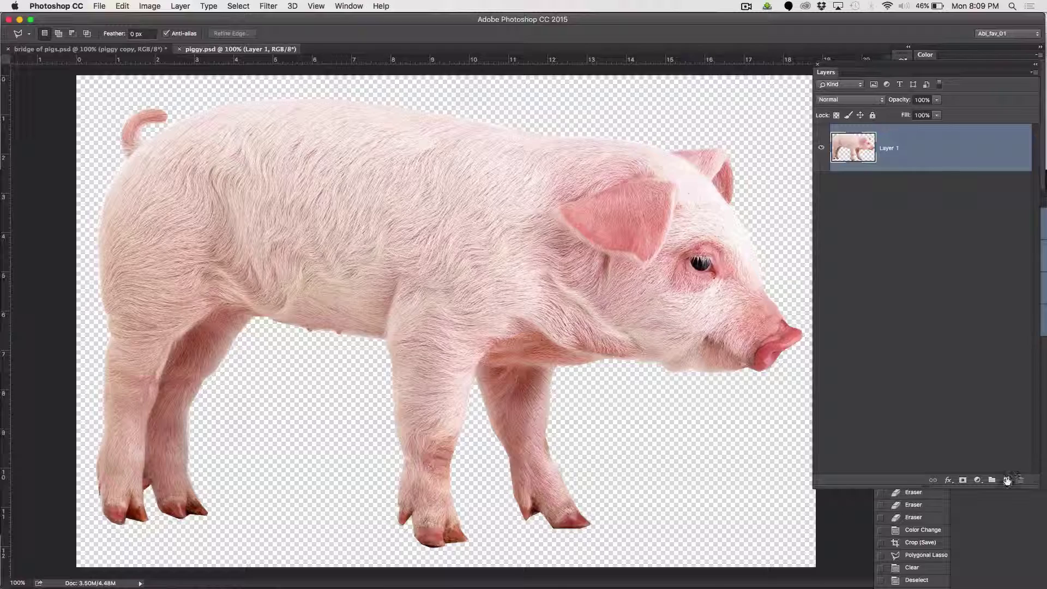
{"action": "left_click", "coordinate": [1007, 480]}
{"action": "left_click_drag", "start_coordinate": [899, 191], "coordinate": [904, 218]}
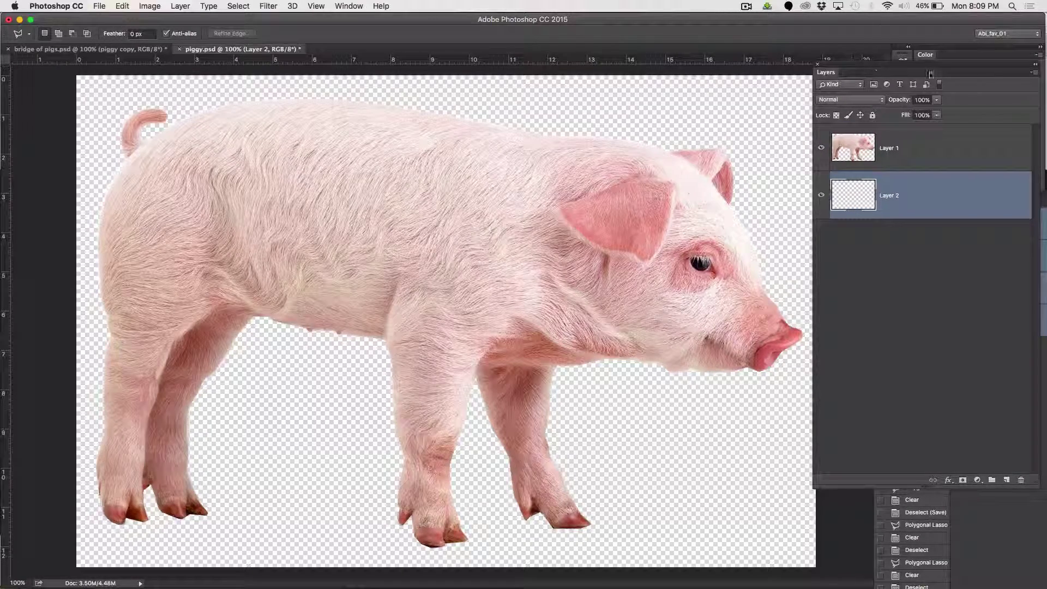
Rearrange the floating Layers and History panels to uncover the pig's head.
{"action": "left_click_drag", "start_coordinate": [937, 69], "coordinate": [840, 46]}
{"action": "key", "text": "Tab"}
{"action": "key", "text": "Tab"}
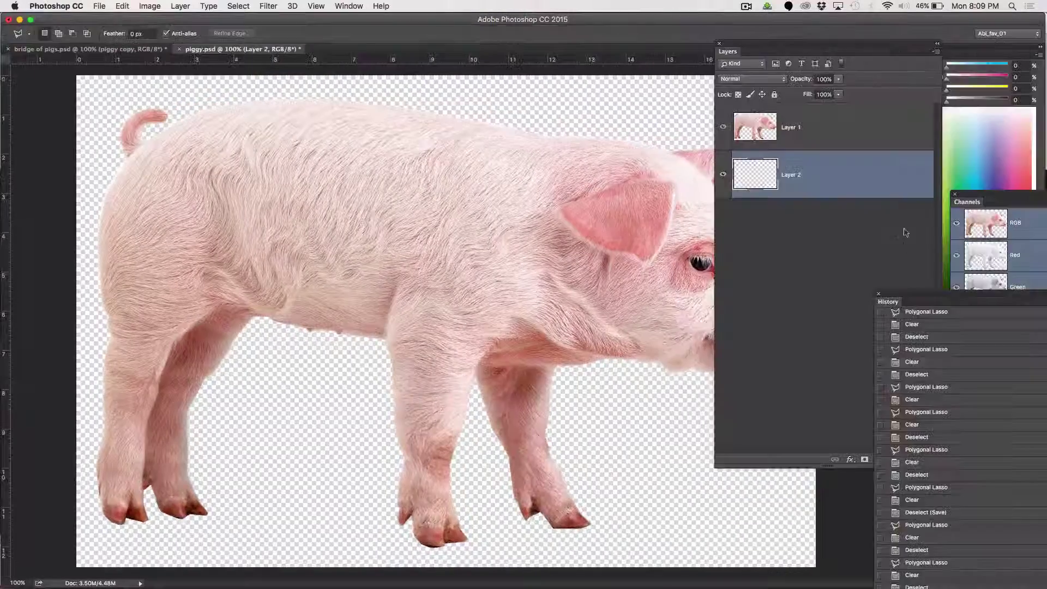
{"action": "left_click", "coordinate": [981, 138]}
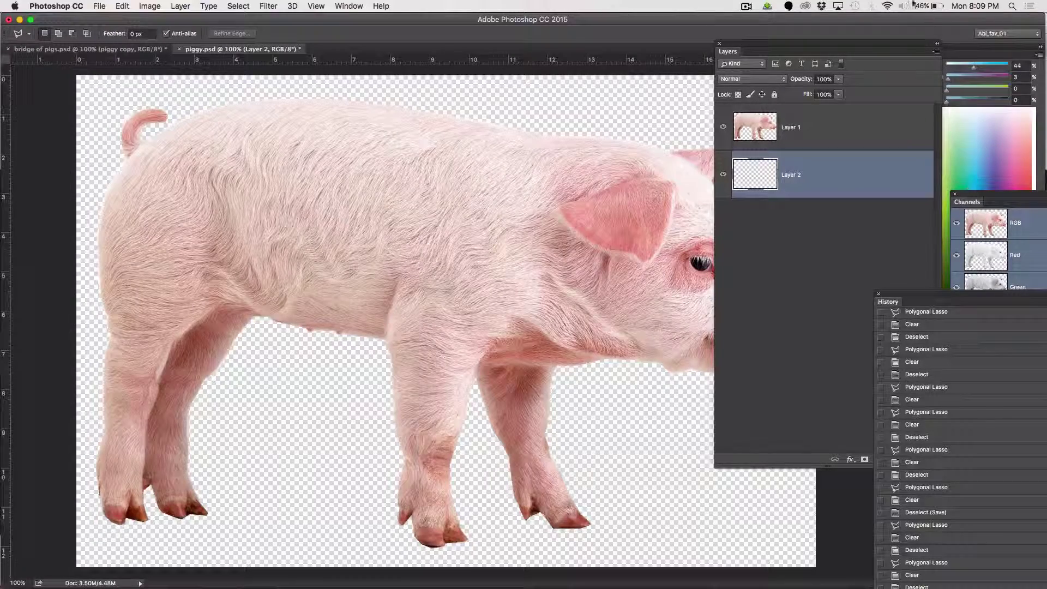
{"action": "left_click_drag", "start_coordinate": [842, 48], "coordinate": [726, 458]}
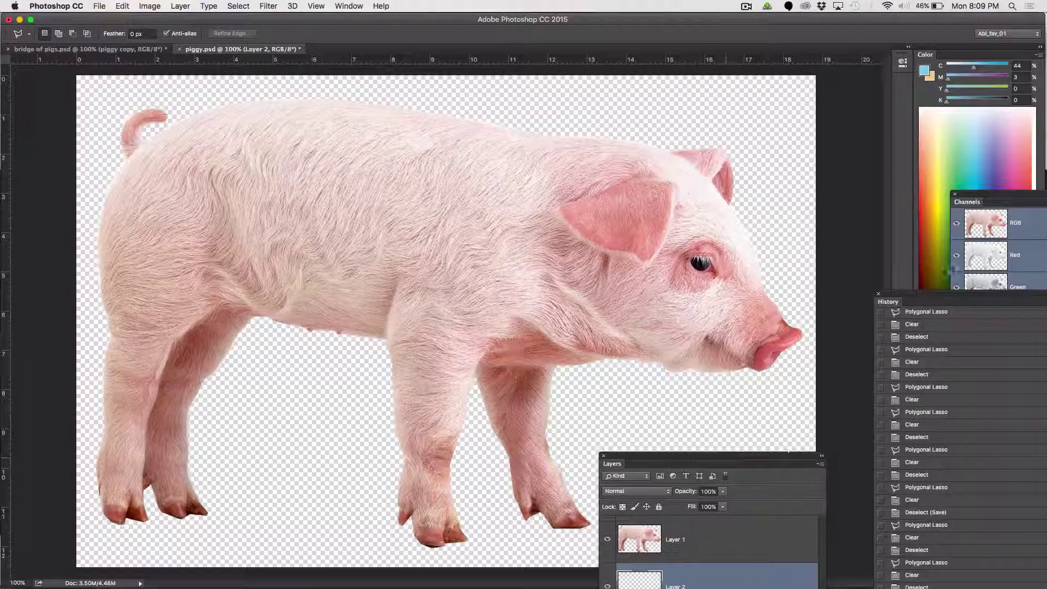
{"action": "left_click_drag", "start_coordinate": [925, 299], "coordinate": [901, 334]}
Reset the current workspace to its saved layout and move the floating tools clear of the pig's body.
{"action": "left_click", "coordinate": [349, 6]}
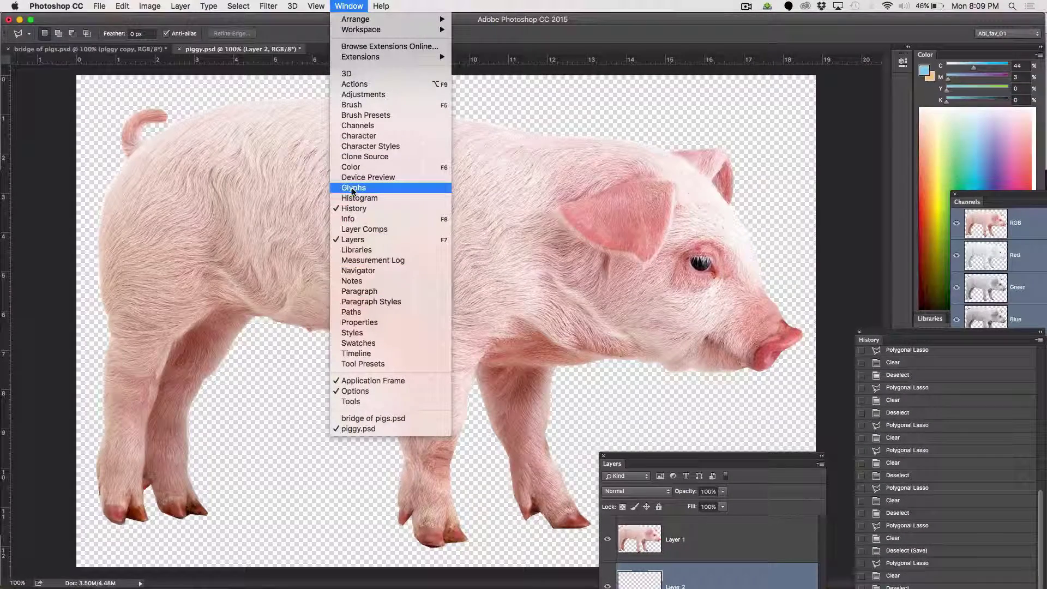
{"action": "left_click", "coordinate": [352, 240]}
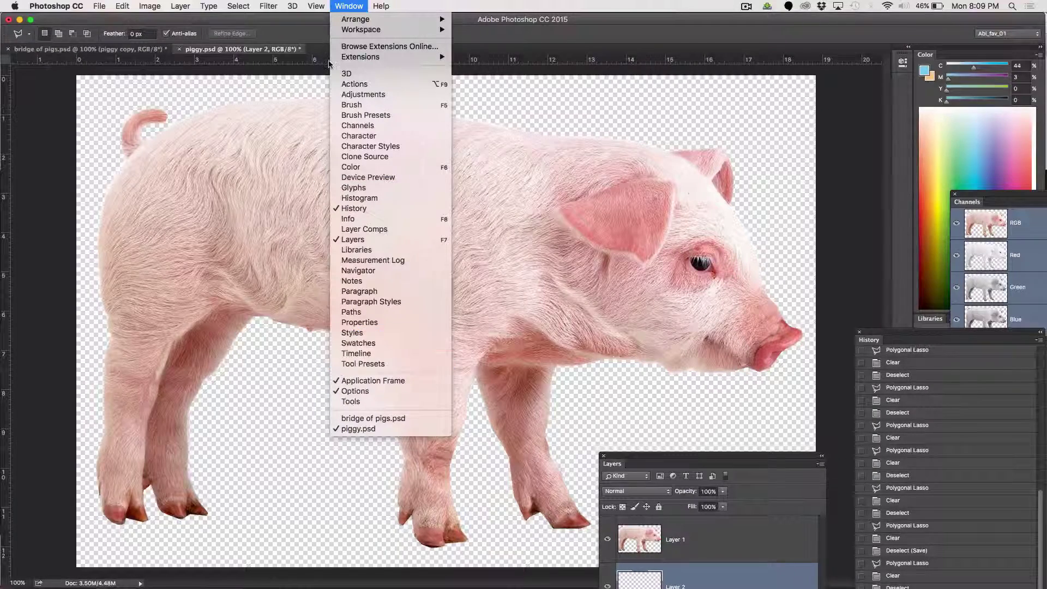
{"action": "mouse_move", "coordinate": [349, 33]}
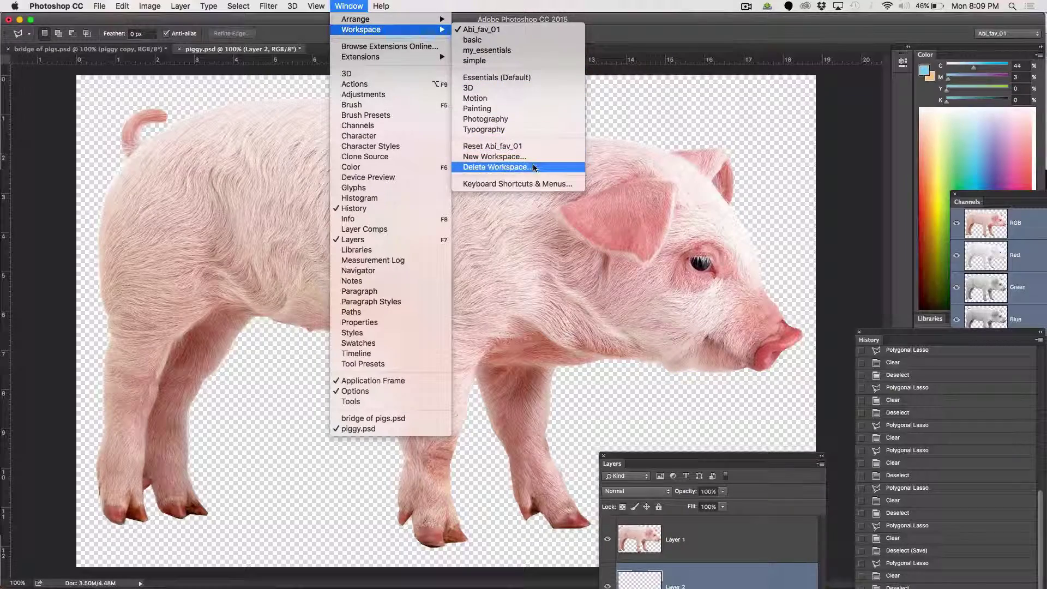
{"action": "left_click", "coordinate": [520, 146]}
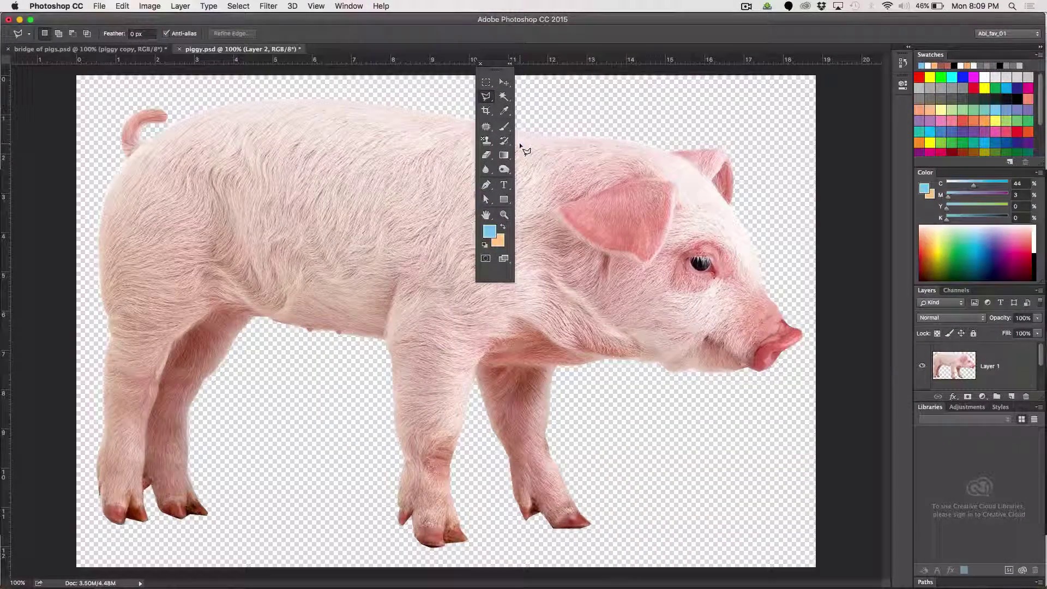
{"action": "left_click_drag", "start_coordinate": [492, 65], "coordinate": [822, 76]}
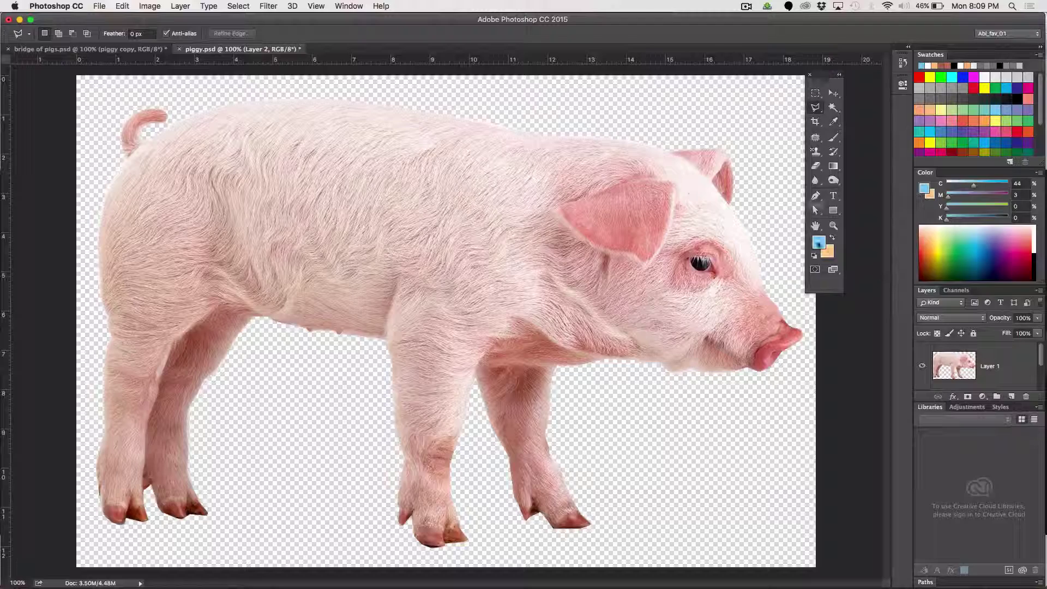
Restore the default foreground and background colors and fill the entire empty layer beneath the pig with black.
{"action": "left_click", "coordinate": [815, 255]}
{"action": "scroll", "coordinate": [1013, 360], "scroll_direction": "up", "scroll_amount": 2}
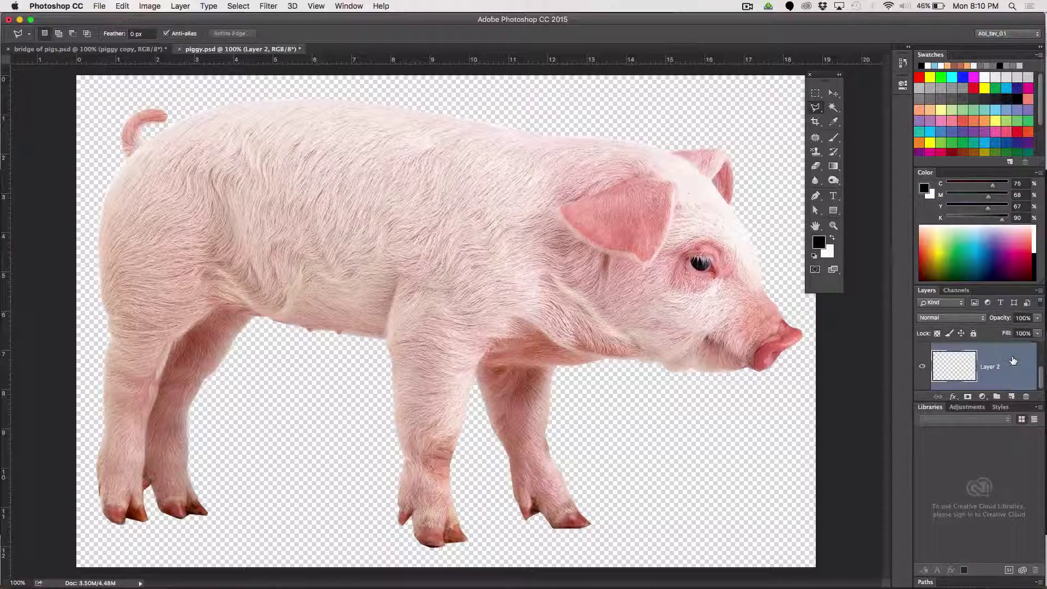
{"action": "key", "text": "super+a"}
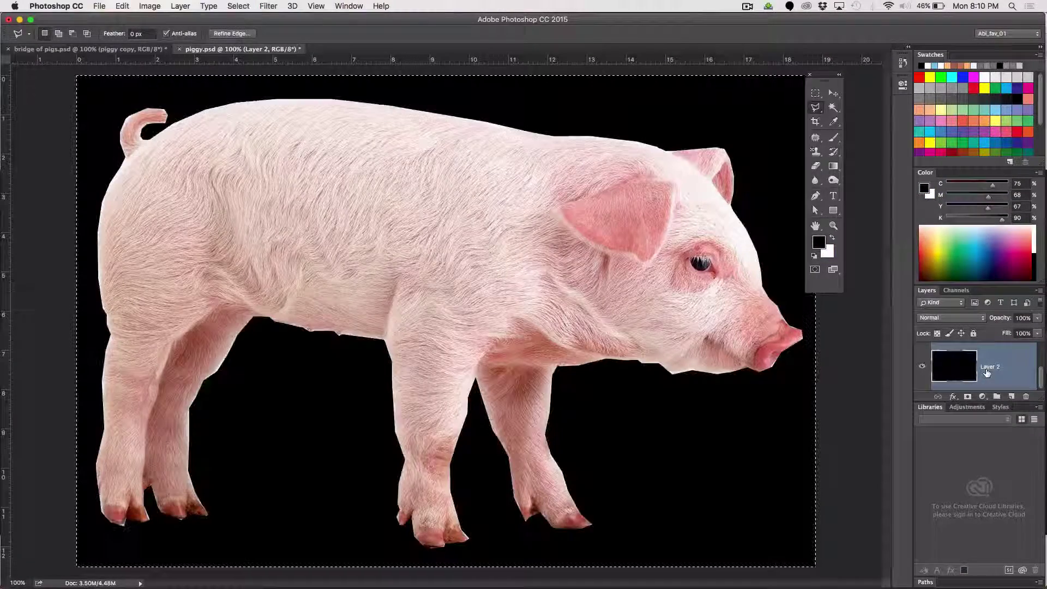
{"action": "key", "text": "alt+BackSpace"}
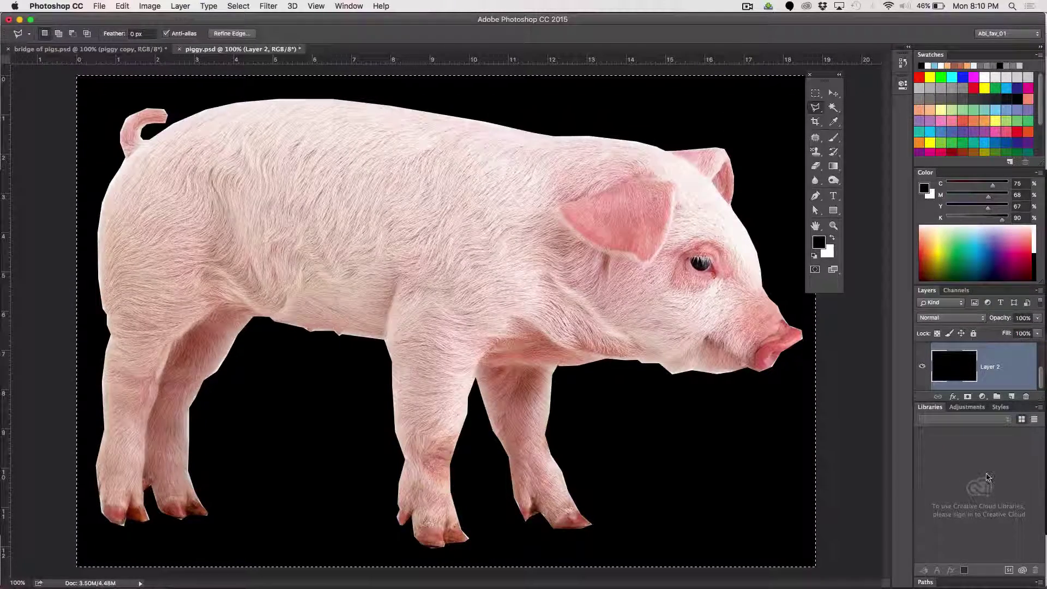
Make the pig layer active and clear the full-canvas selection.
{"action": "scroll", "coordinate": [963, 371], "scroll_direction": "down", "scroll_amount": 2}
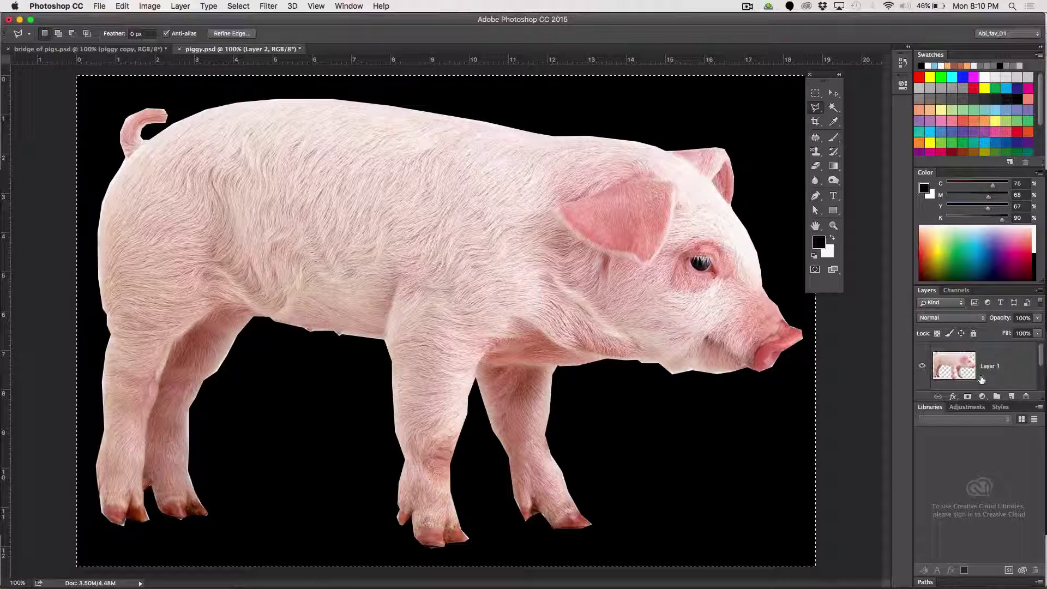
{"action": "left_click", "coordinate": [964, 370]}
{"action": "key", "text": "super+d"}
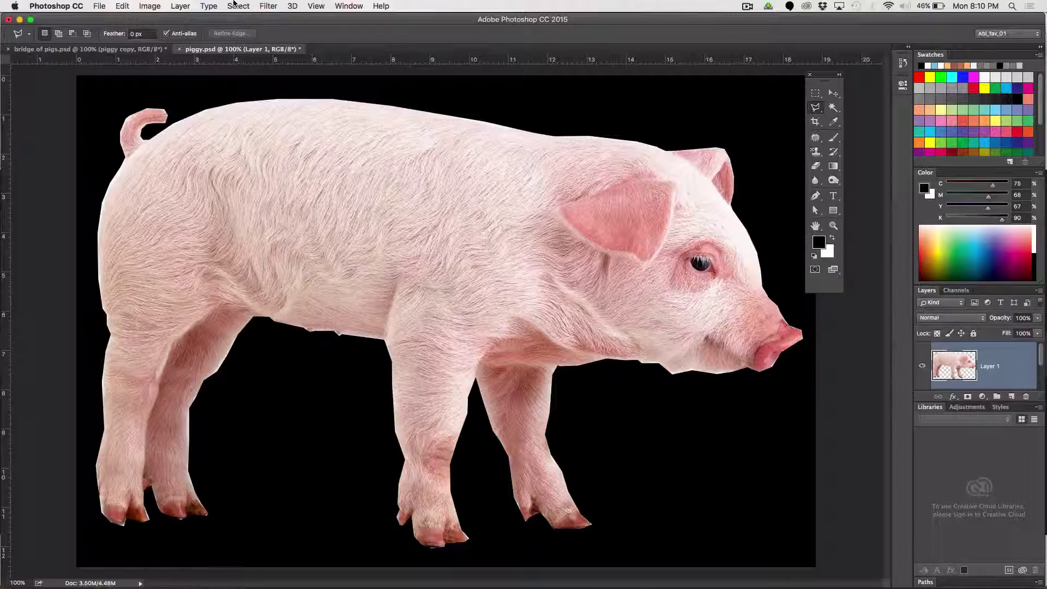
{"action": "left_click", "coordinate": [234, 6]}
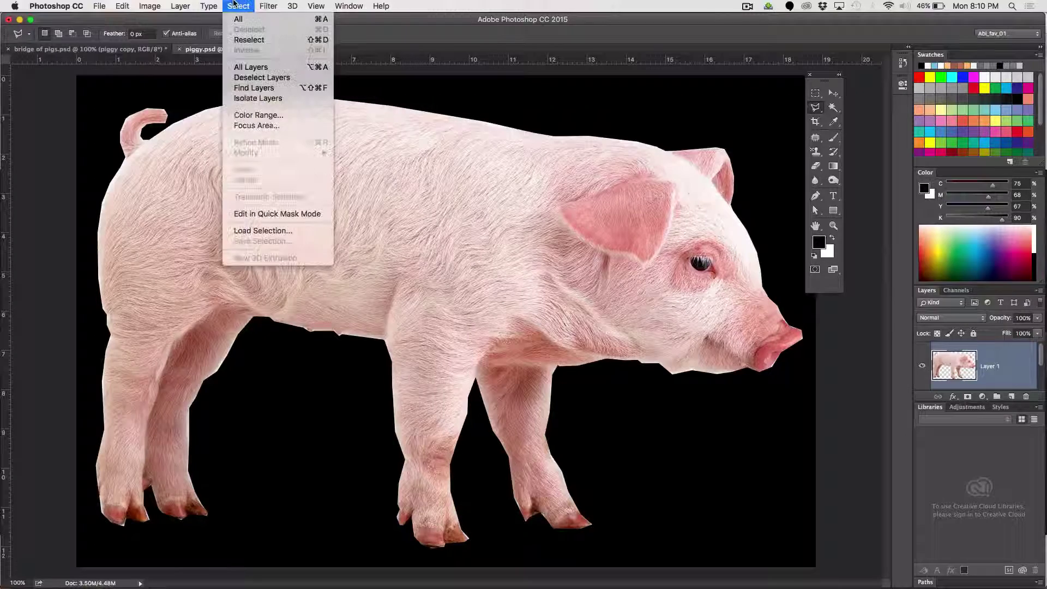
{"action": "left_click", "coordinate": [271, 231]}
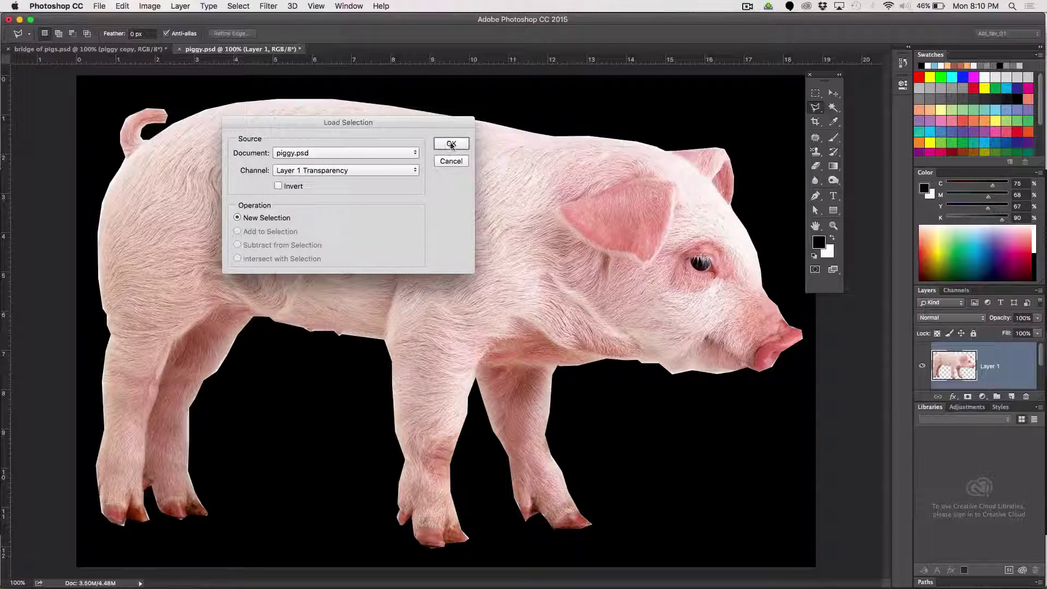
{"action": "left_click", "coordinate": [451, 144]}
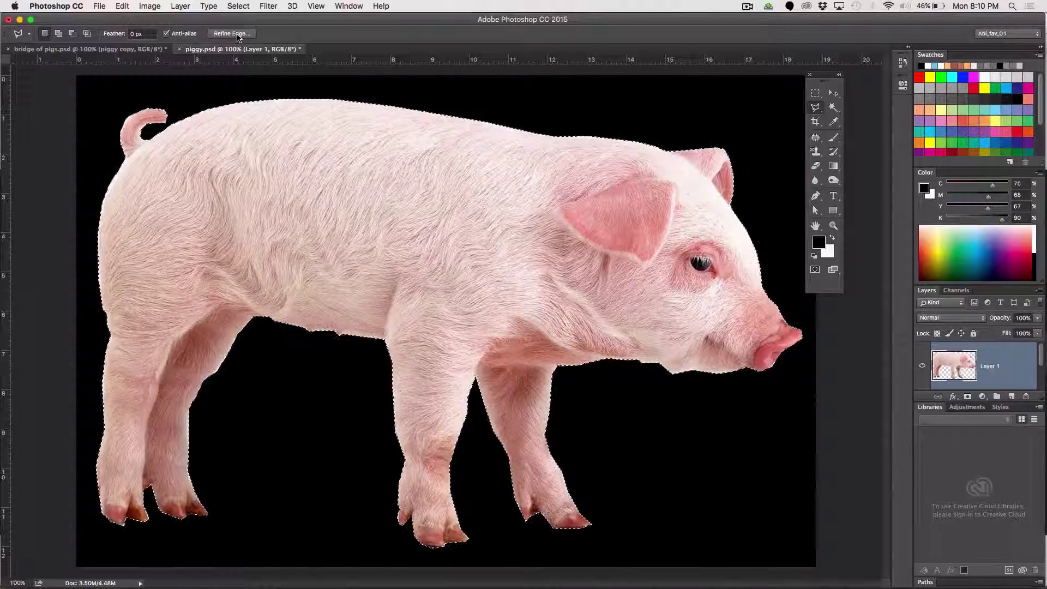
{"action": "left_click", "coordinate": [237, 35]}
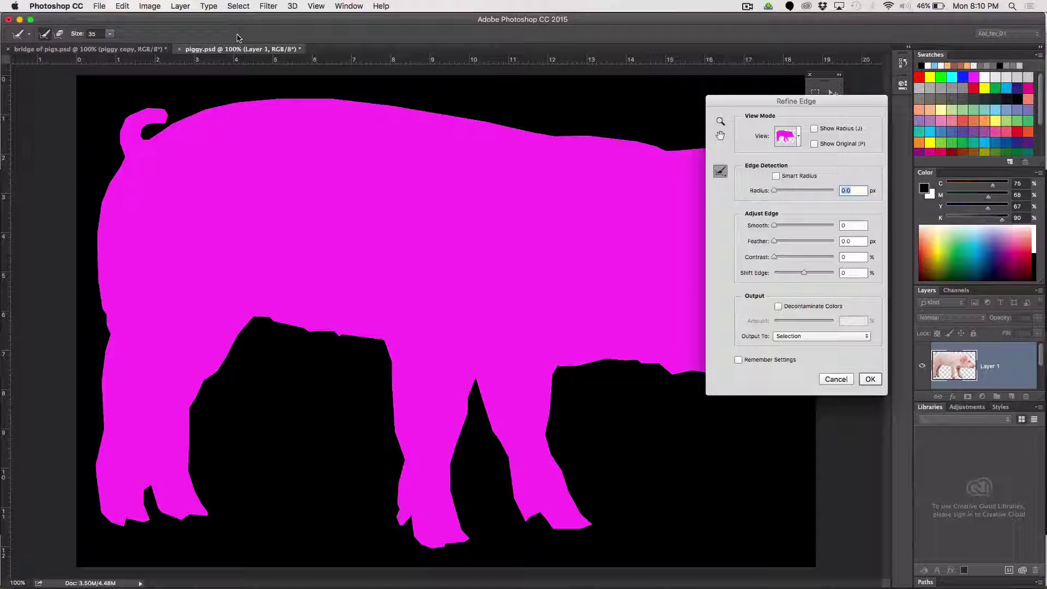
{"action": "left_click", "coordinate": [800, 136]}
{"action": "left_click", "coordinate": [789, 281]}
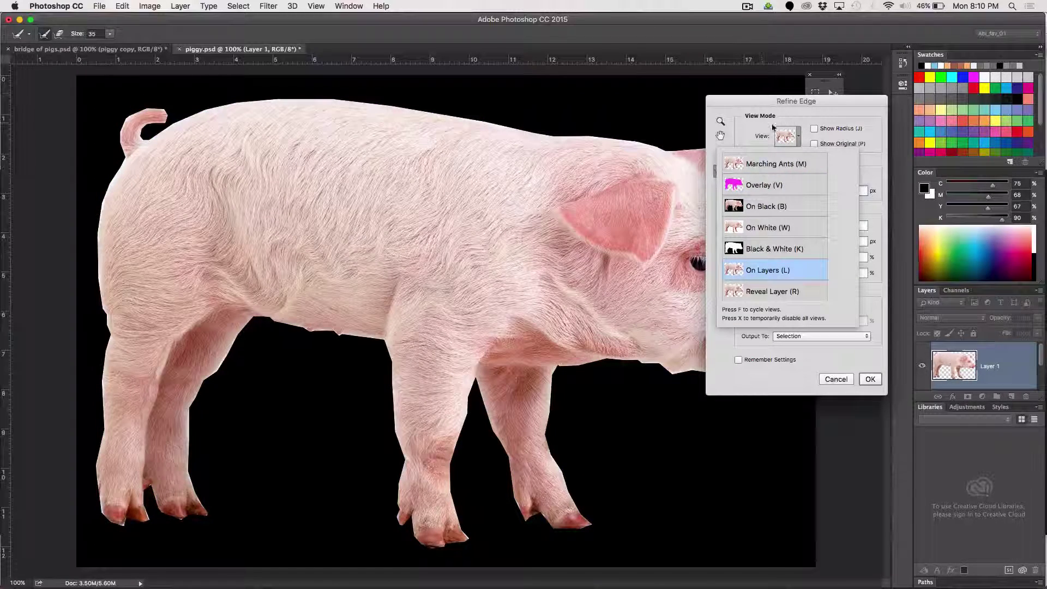
{"action": "left_click", "coordinate": [740, 113]}
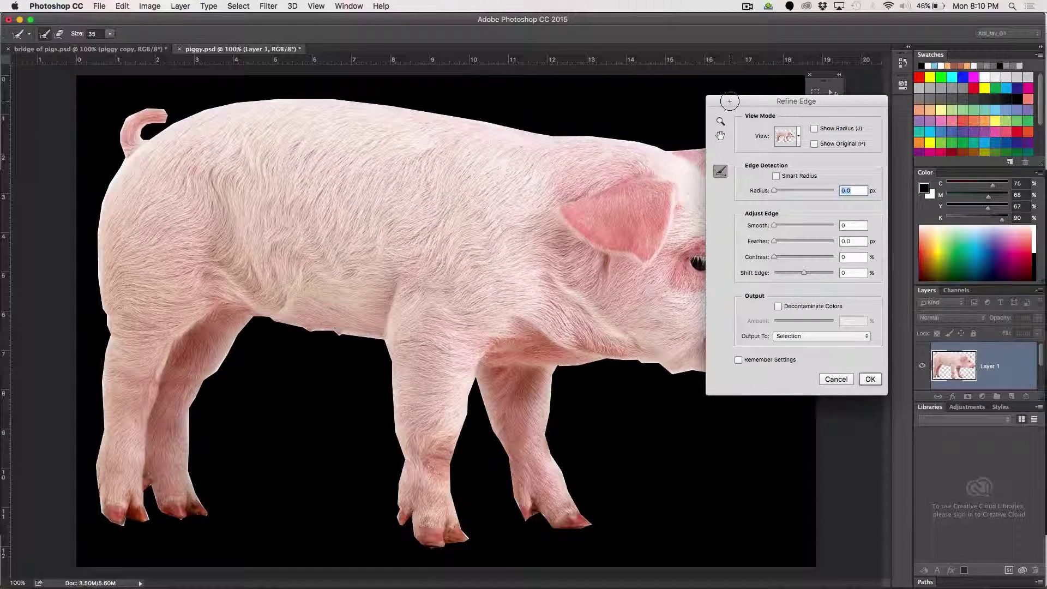
{"action": "left_click_drag", "start_coordinate": [725, 101], "coordinate": [829, 54]}
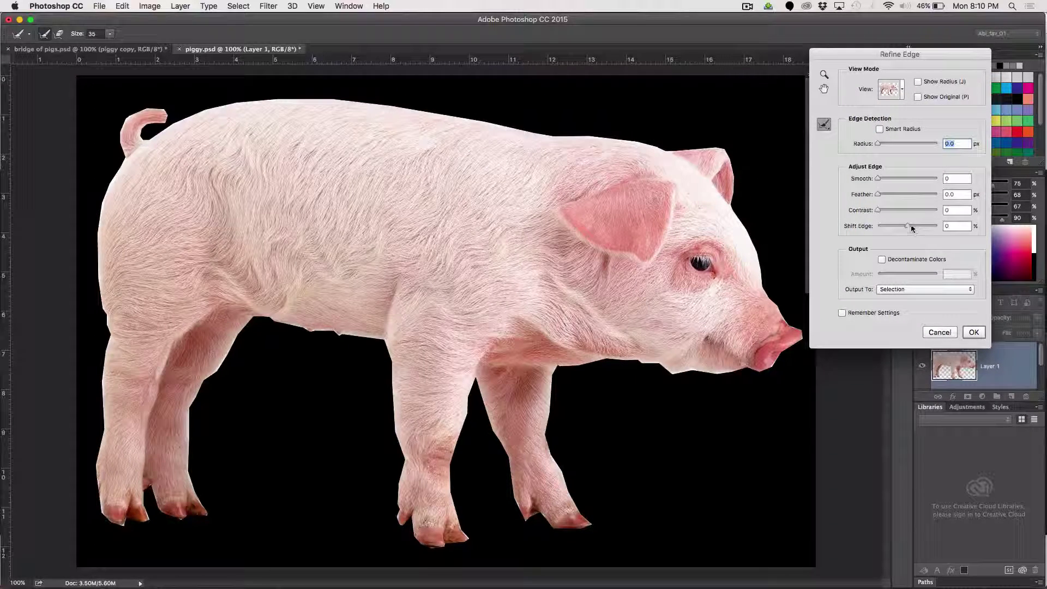
{"action": "left_click_drag", "start_coordinate": [911, 225], "coordinate": [919, 226]}
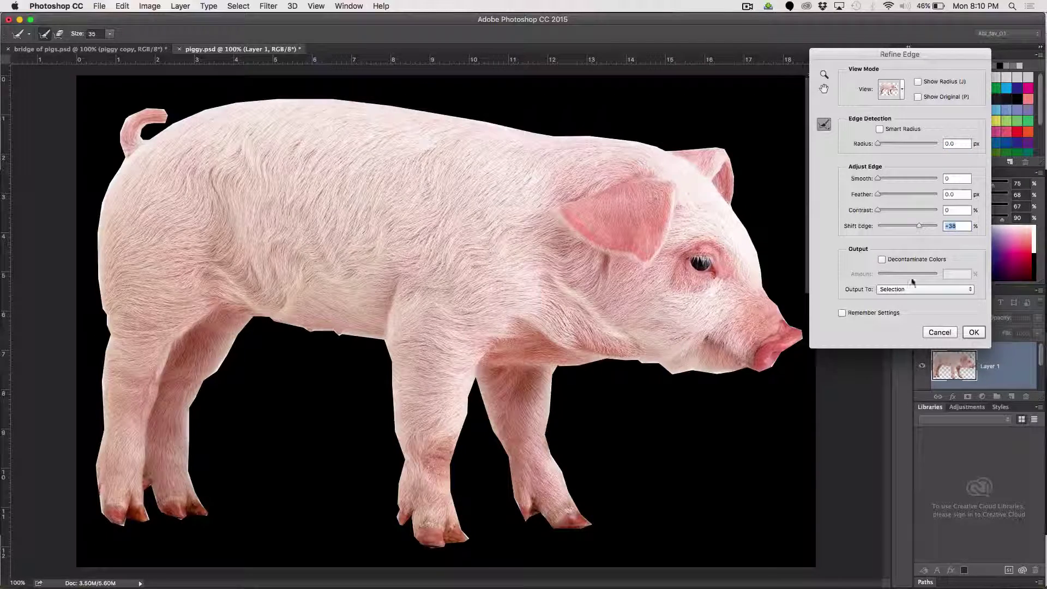
{"action": "left_click", "coordinate": [938, 333]}
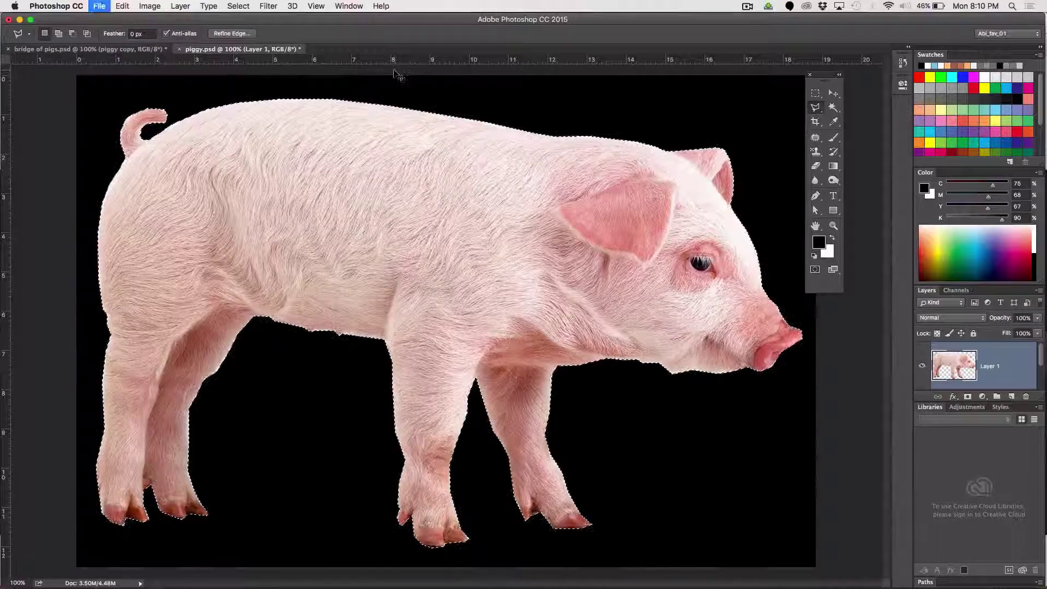
{"action": "key", "text": "super+d"}
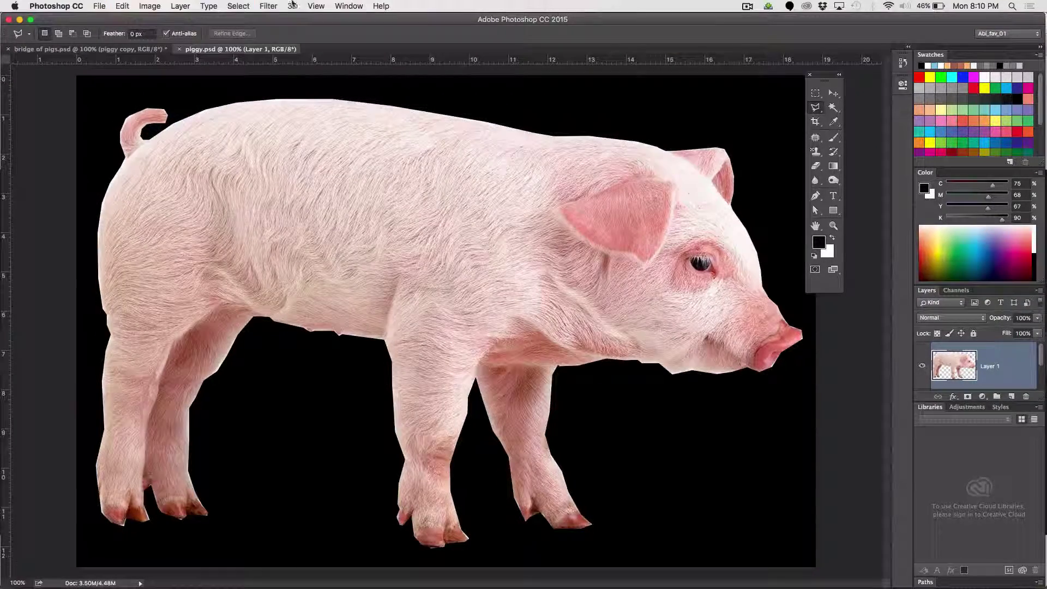
Load the Layer 1 Transparency channel as a new selection and preview it in Refine Edge using the On Layers view.
{"action": "left_click", "coordinate": [248, 6]}
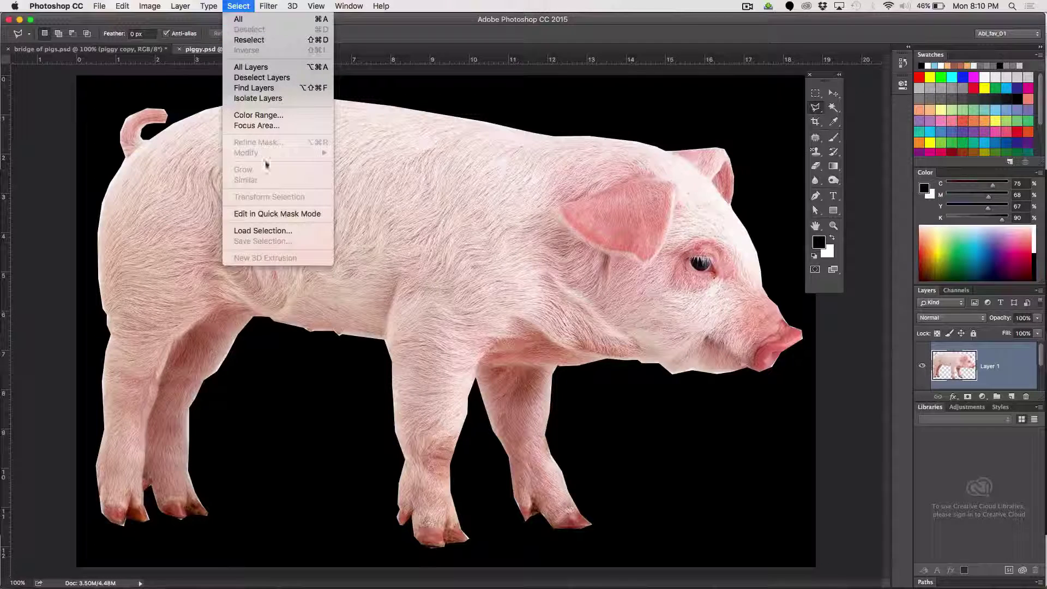
{"action": "left_click", "coordinate": [274, 231]}
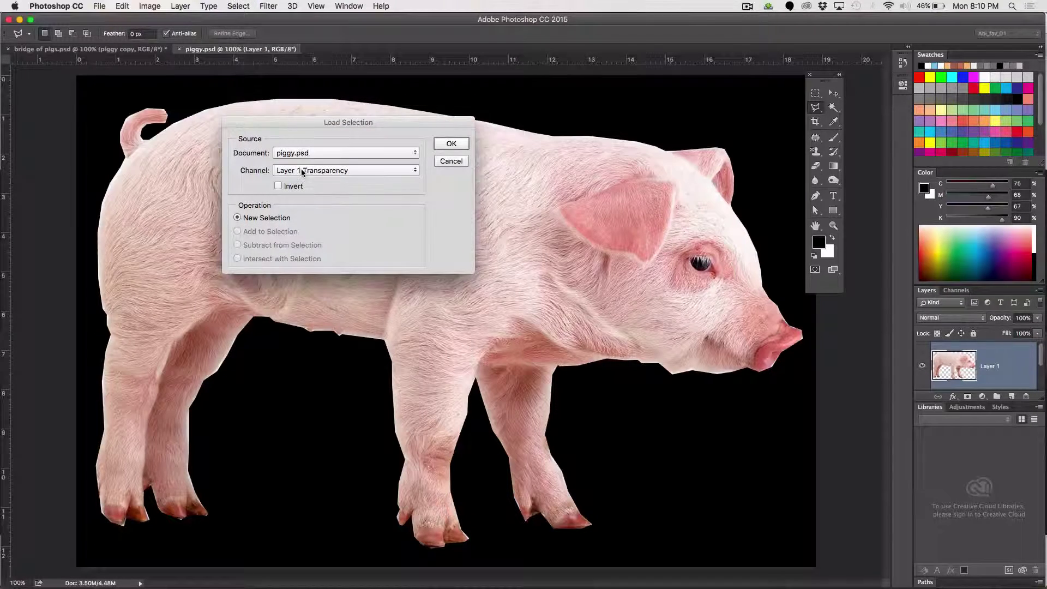
{"action": "left_click", "coordinate": [451, 144]}
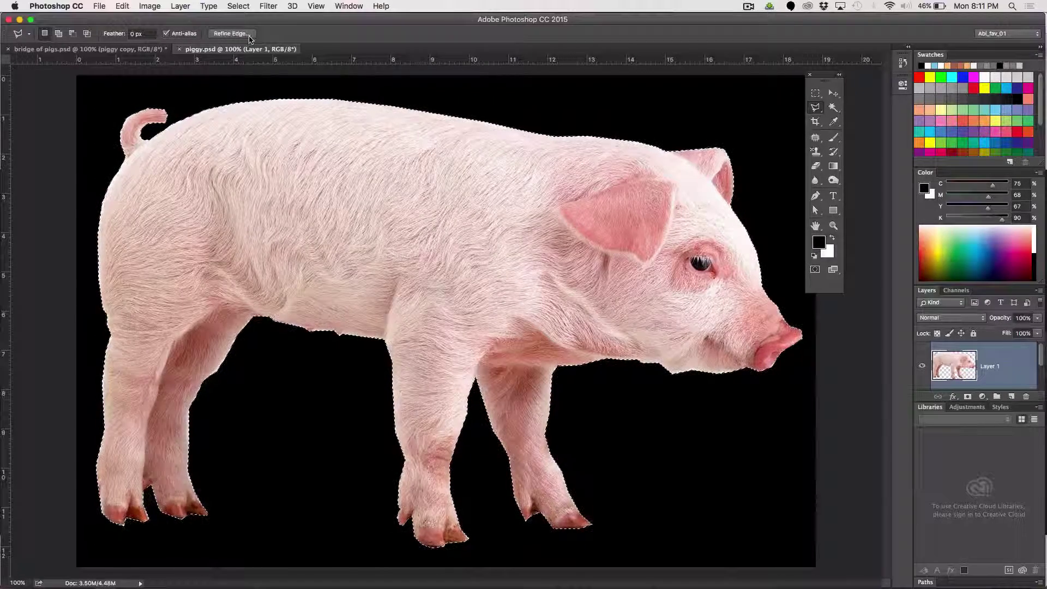
{"action": "left_click", "coordinate": [246, 35]}
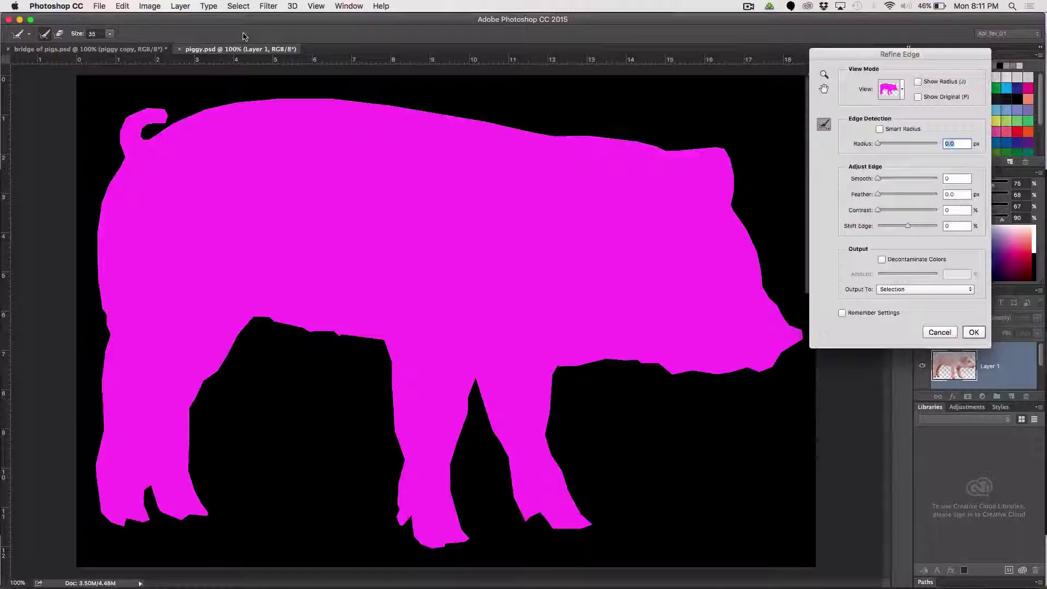
{"action": "left_click", "coordinate": [902, 90]}
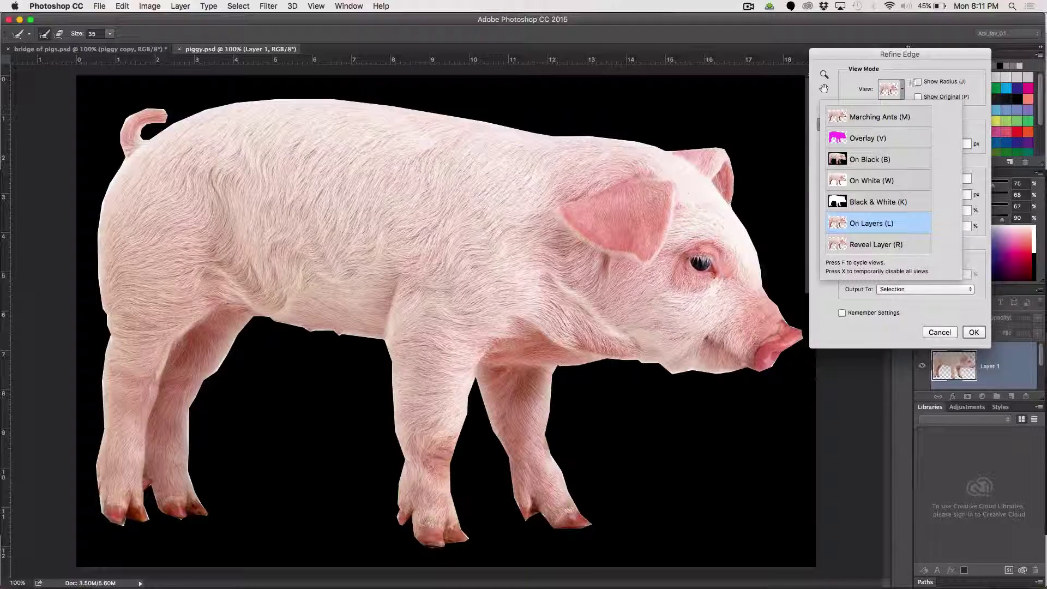
{"action": "left_click", "coordinate": [841, 59]}
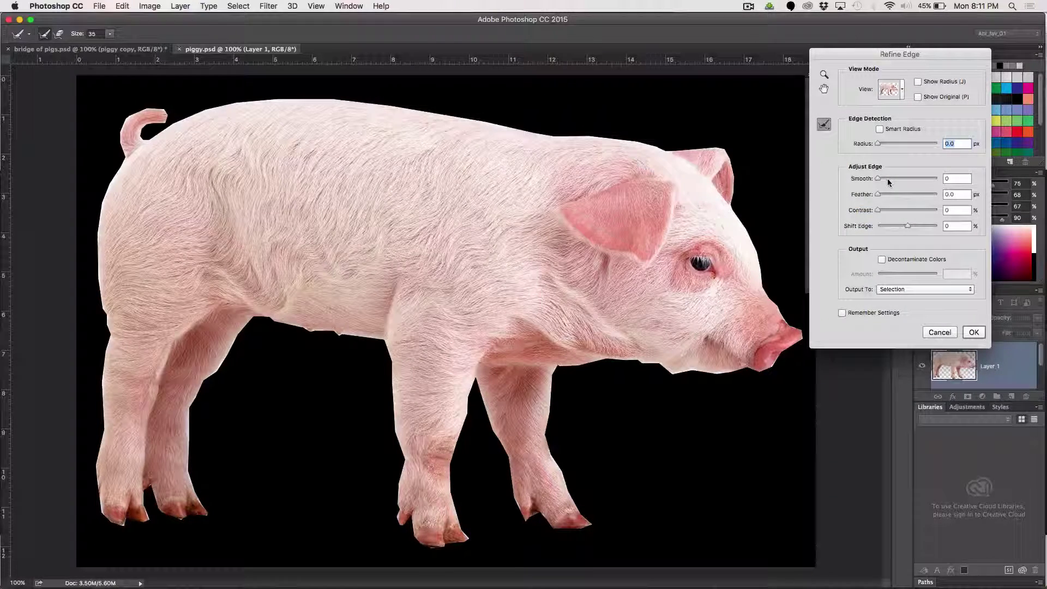
Refine the pig selection's edge with Smooth 100 and Shift Edge -100%, and output it as a selection.
{"action": "left_click_drag", "start_coordinate": [888, 179], "coordinate": [916, 179]}
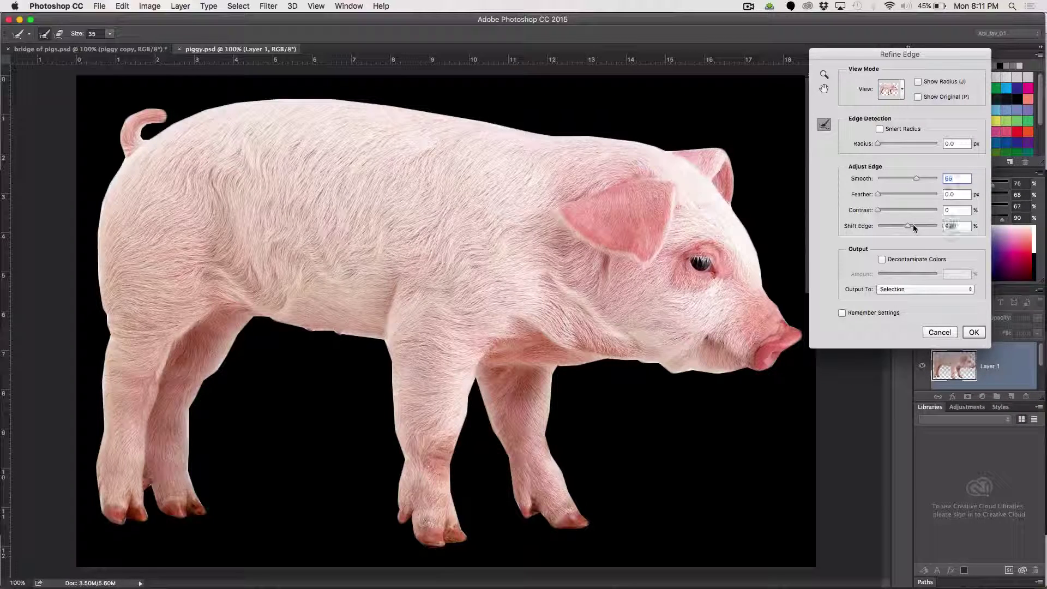
{"action": "left_click_drag", "start_coordinate": [913, 226], "coordinate": [881, 233]}
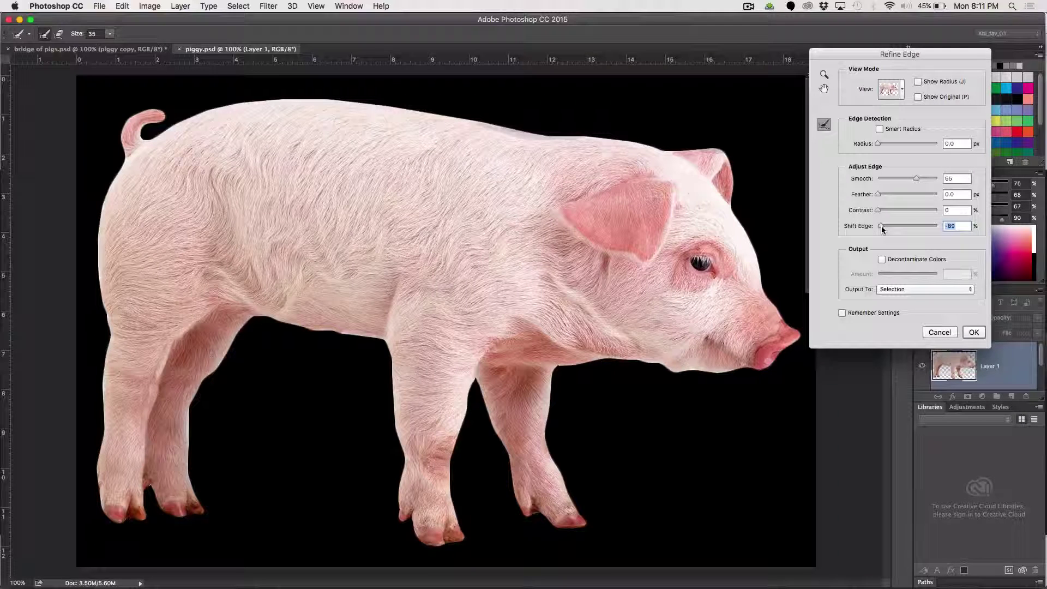
{"action": "left_click_drag", "start_coordinate": [885, 229], "coordinate": [872, 230]}
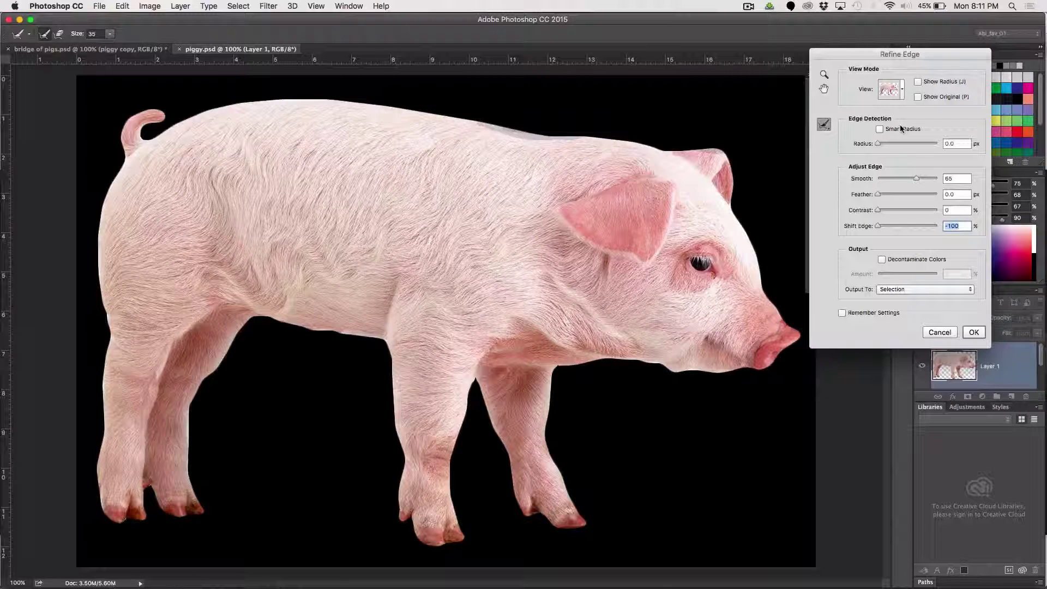
{"action": "left_click_drag", "start_coordinate": [916, 178], "coordinate": [932, 181]}
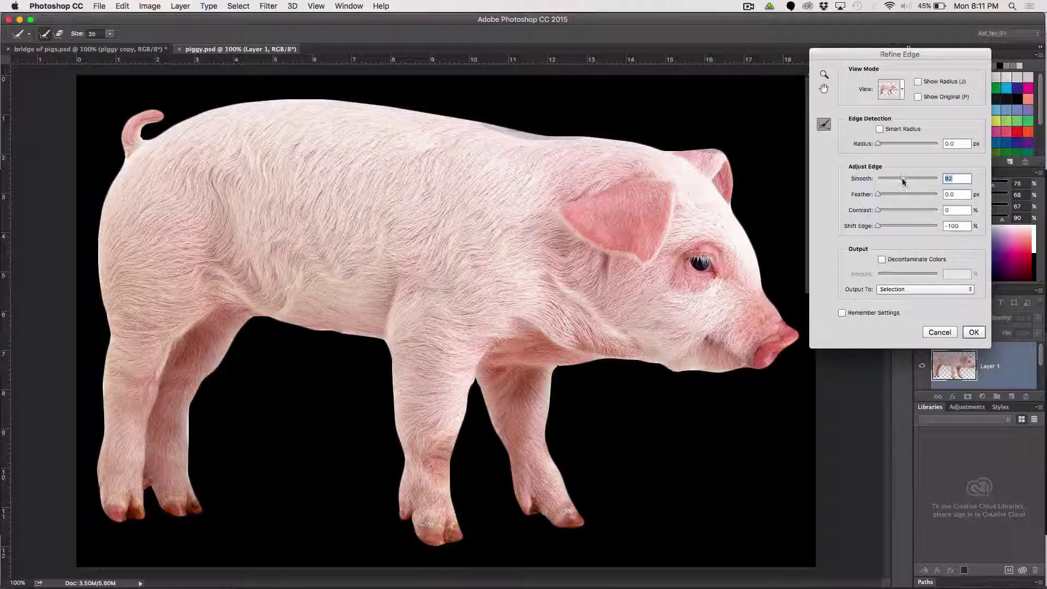
{"action": "left_click_drag", "start_coordinate": [904, 182], "coordinate": [958, 182]}
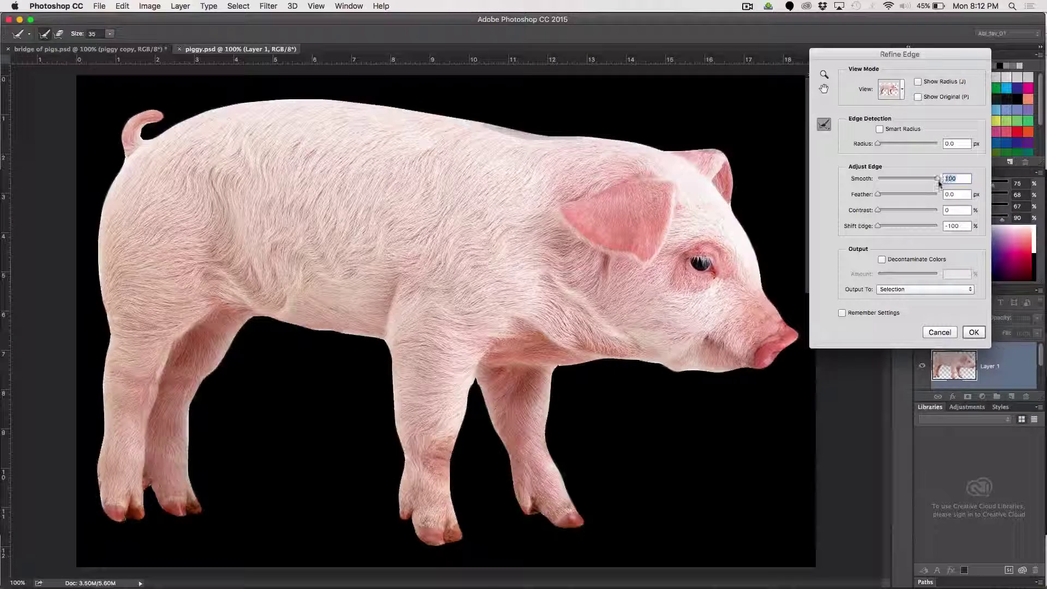
{"action": "left_click", "coordinate": [877, 227]}
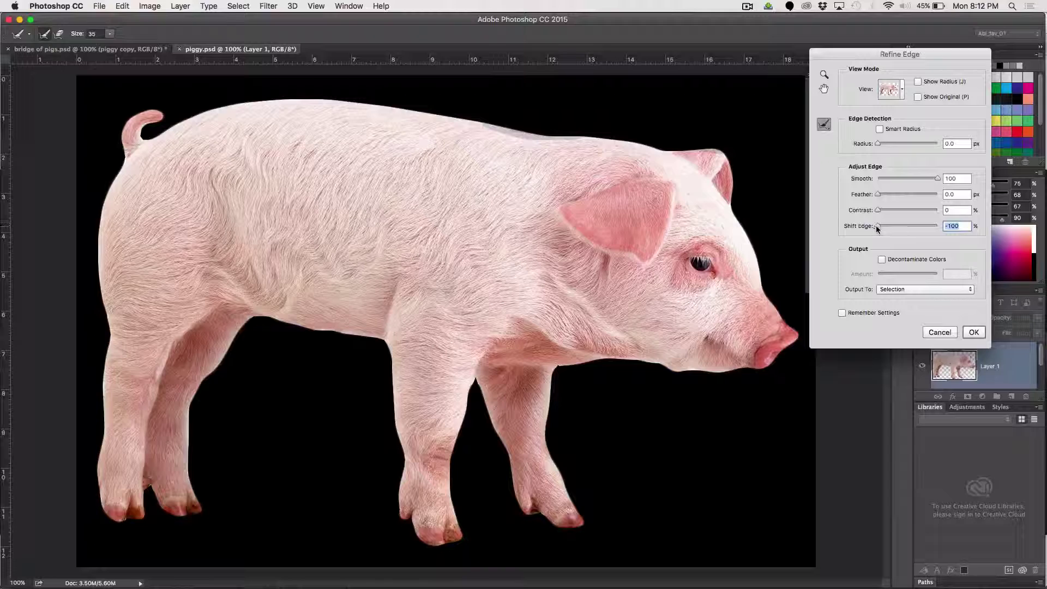
{"action": "left_click_drag", "start_coordinate": [877, 228], "coordinate": [829, 228]}
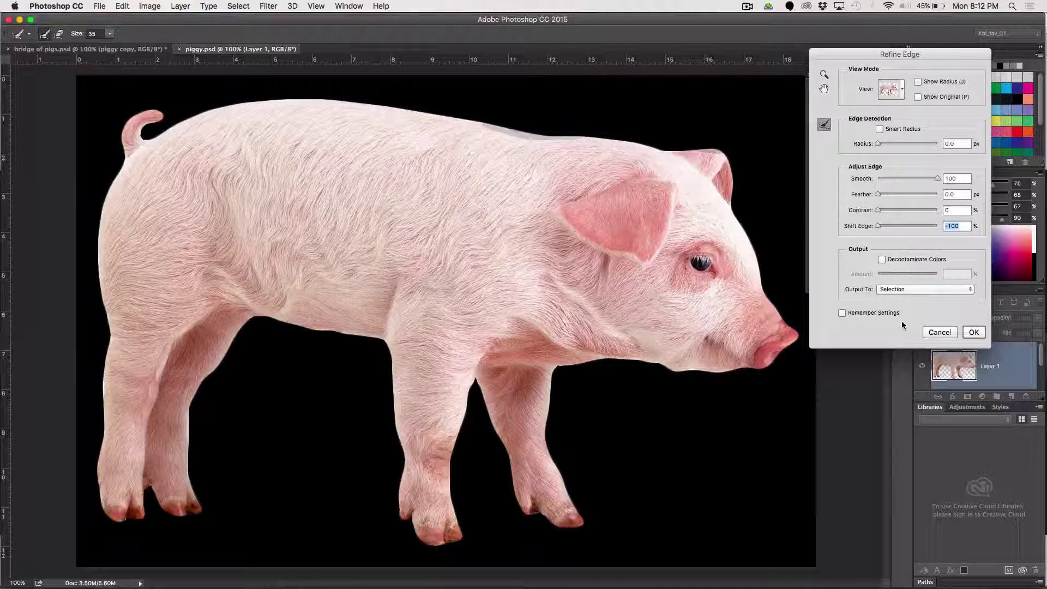
{"action": "left_click", "coordinate": [974, 333]}
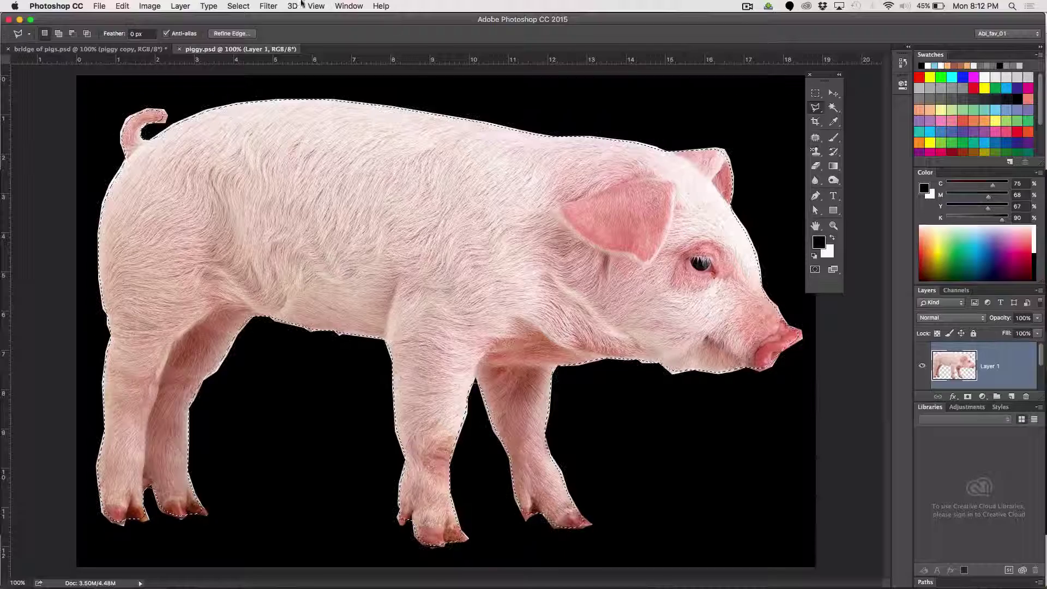
Invert the selection, erase the fringe around the pig's outline with a 125-pixel Eraser, and deselect.
{"action": "left_click", "coordinate": [241, 7]}
{"action": "left_click", "coordinate": [247, 50]}
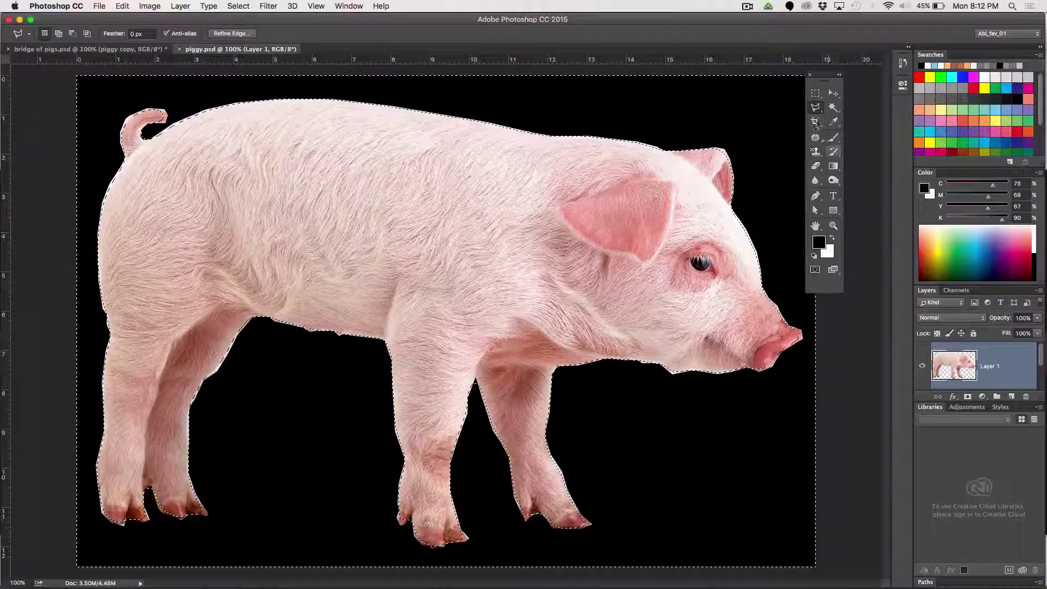
{"action": "left_click", "coordinate": [816, 165]}
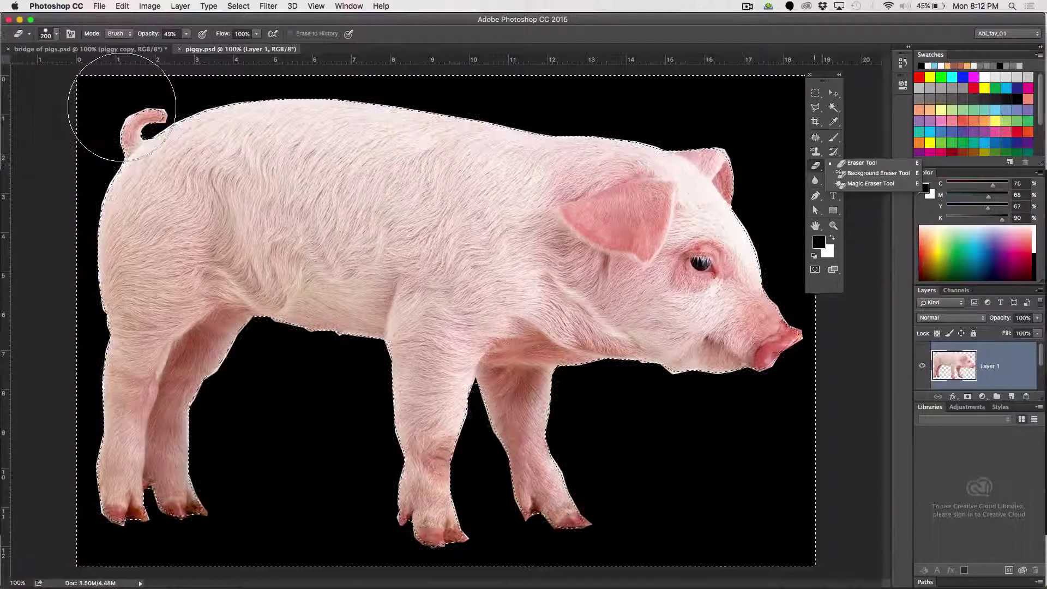
{"action": "key", "text": "bracketleft"}
{"action": "key", "text": "bracketleft"}
{"action": "key", "text": "bracketleft"}
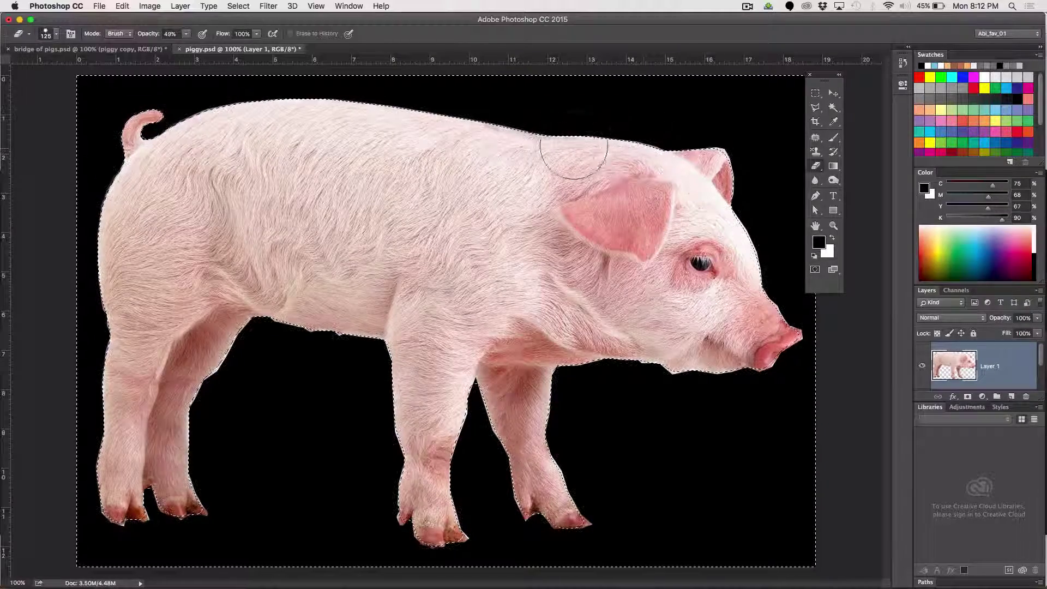
{"action": "mouse_move", "coordinate": [574, 158]}
{"action": "left_mouse_down"}
{"action": "mouse_move", "coordinate": [605, 148]}
{"action": "mouse_move", "coordinate": [468, 101]}
{"action": "left_mouse_up"}
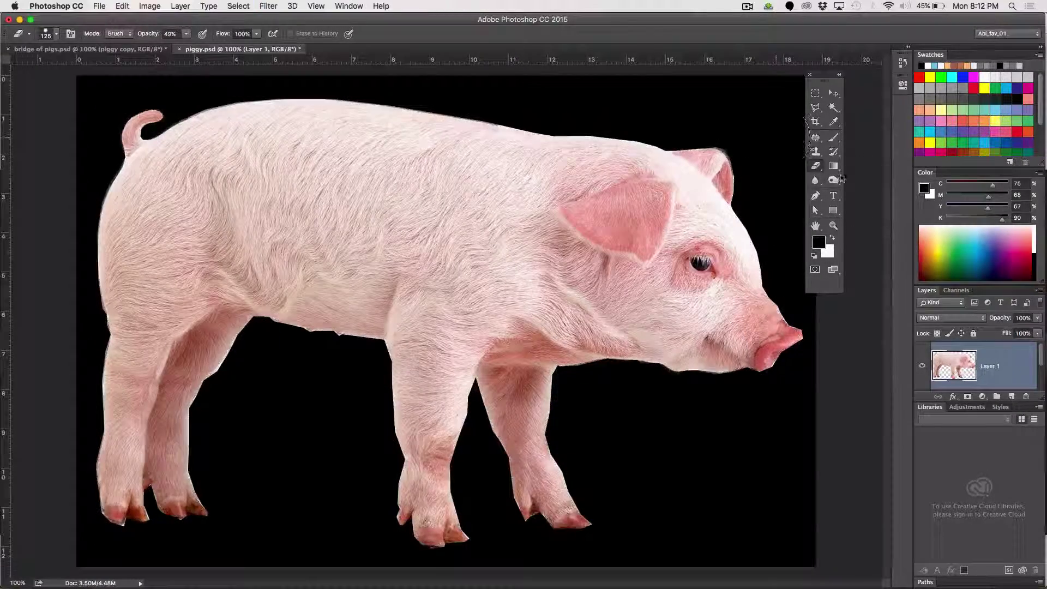
{"action": "key", "text": "super+d"}
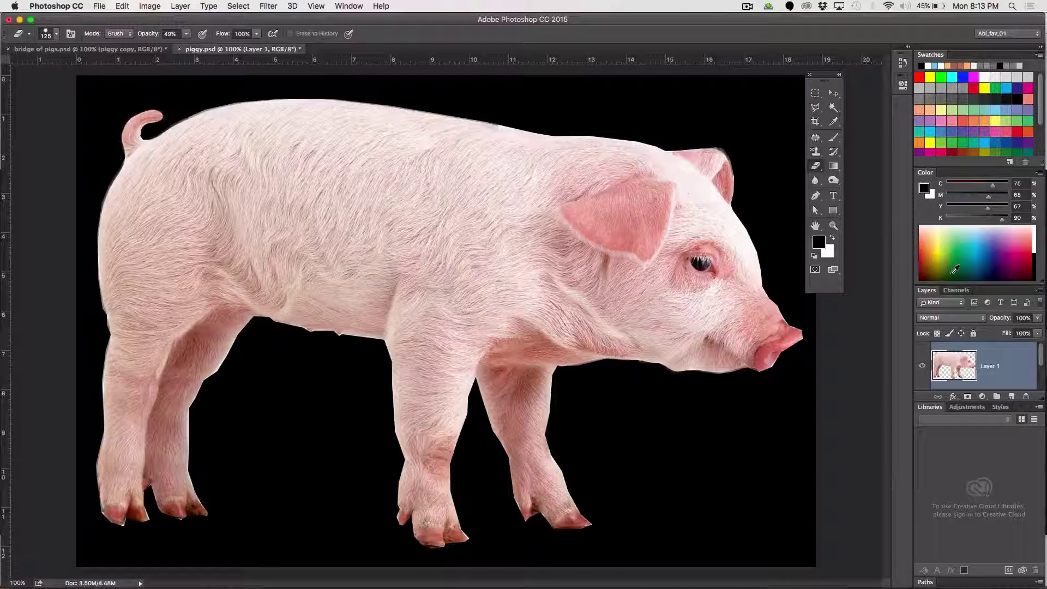
Save piggy.psd, check the updated pig in bridge of pigs.psd, and return to piggy.psd.
{"action": "key", "text": "super+s"}
{"action": "left_click", "coordinate": [75, 50]}
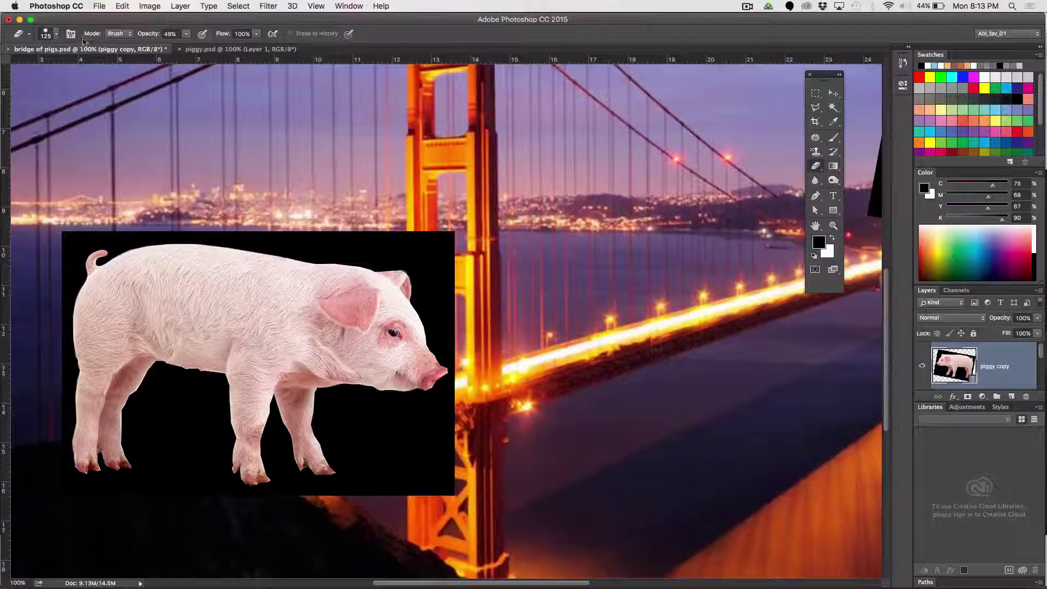
{"action": "left_click", "coordinate": [197, 49]}
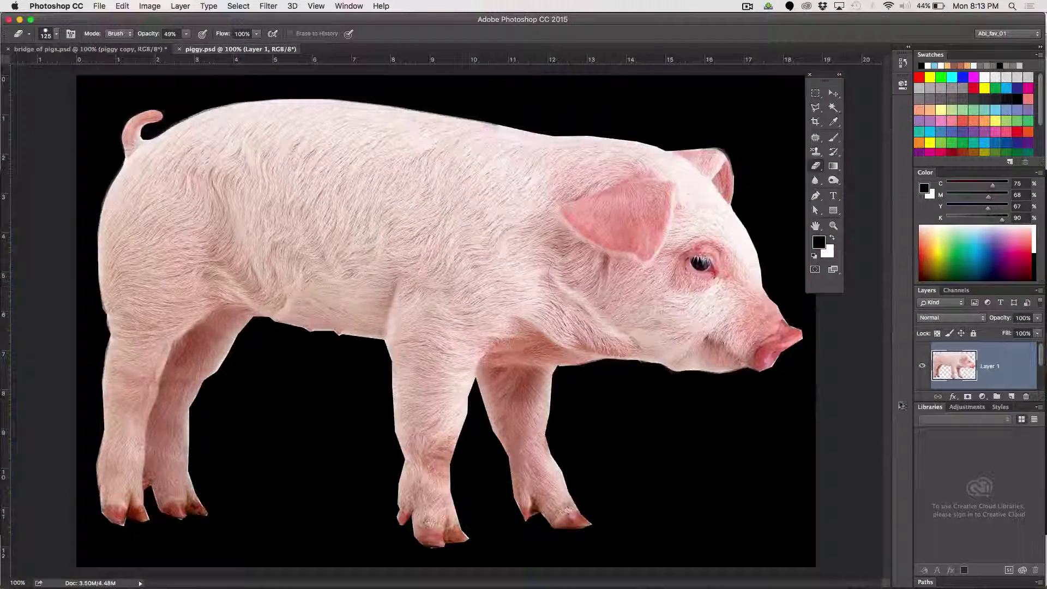
Delete the black Layer 2 backdrop from piggy.psd and save the file.
{"action": "scroll", "coordinate": [938, 357], "scroll_direction": "down", "scroll_amount": 2}
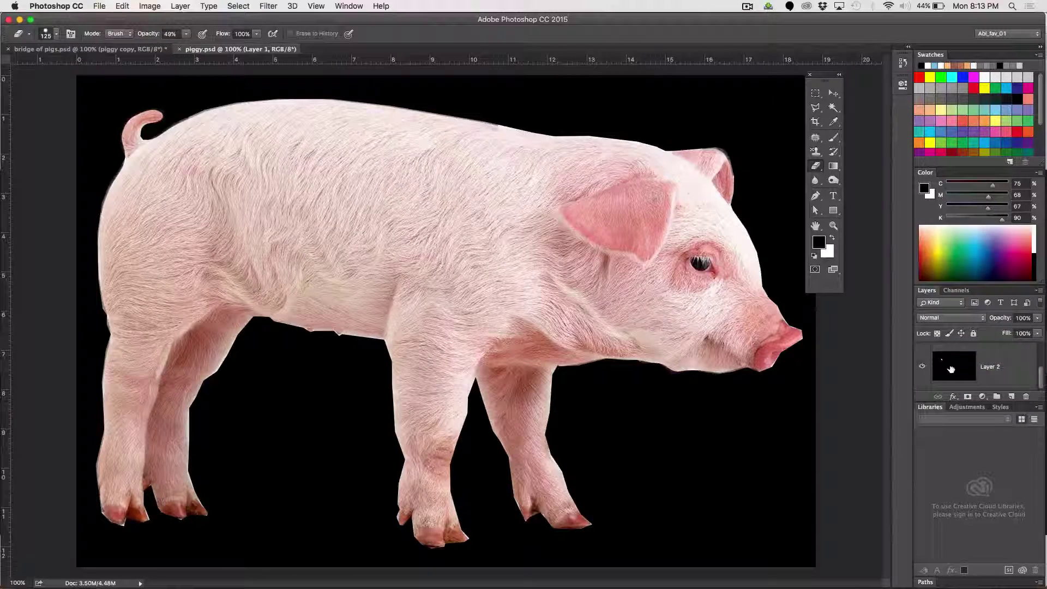
{"action": "left_click", "coordinate": [951, 371]}
{"action": "left_click", "coordinate": [1026, 397]}
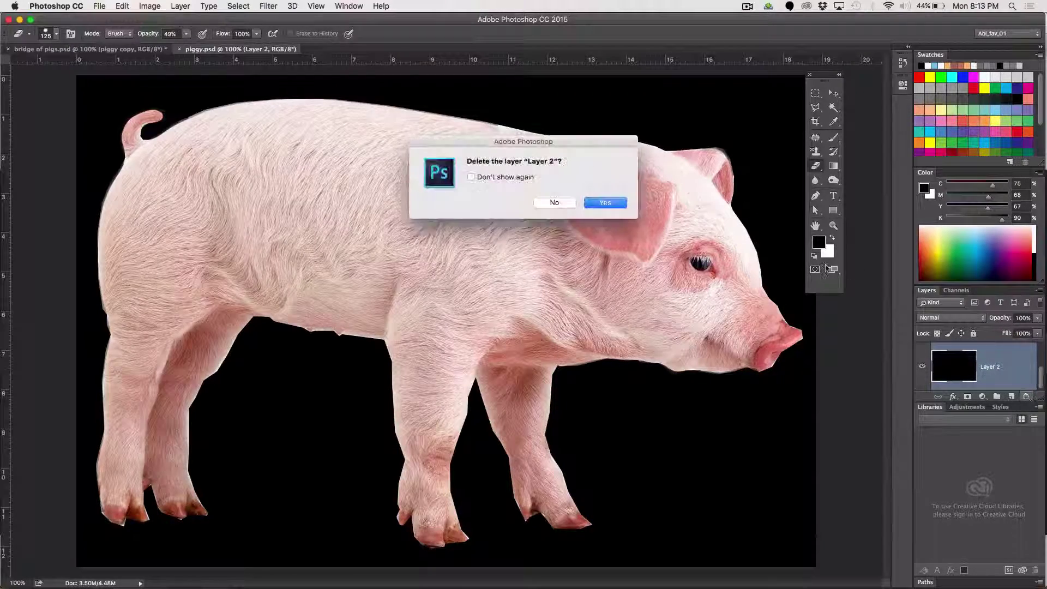
{"action": "left_click", "coordinate": [604, 203]}
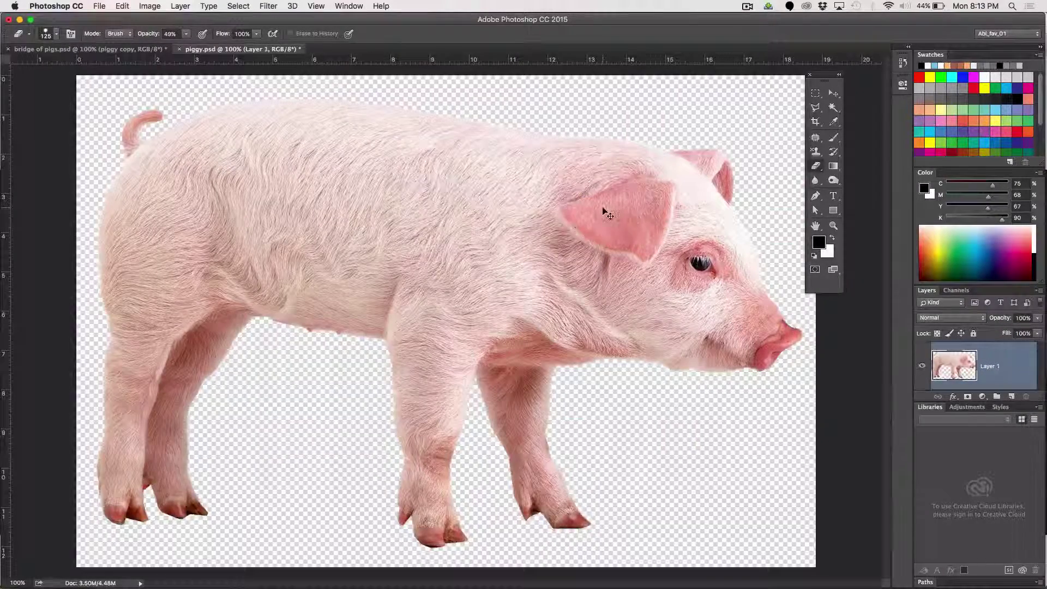
Switch to bridge of pigs.psd and inspect the updated pig's edges against the bridge background.
{"action": "left_click", "coordinate": [124, 49]}
{"action": "scroll", "coordinate": [396, 261], "scroll_direction": "down", "scroll_amount": 3}
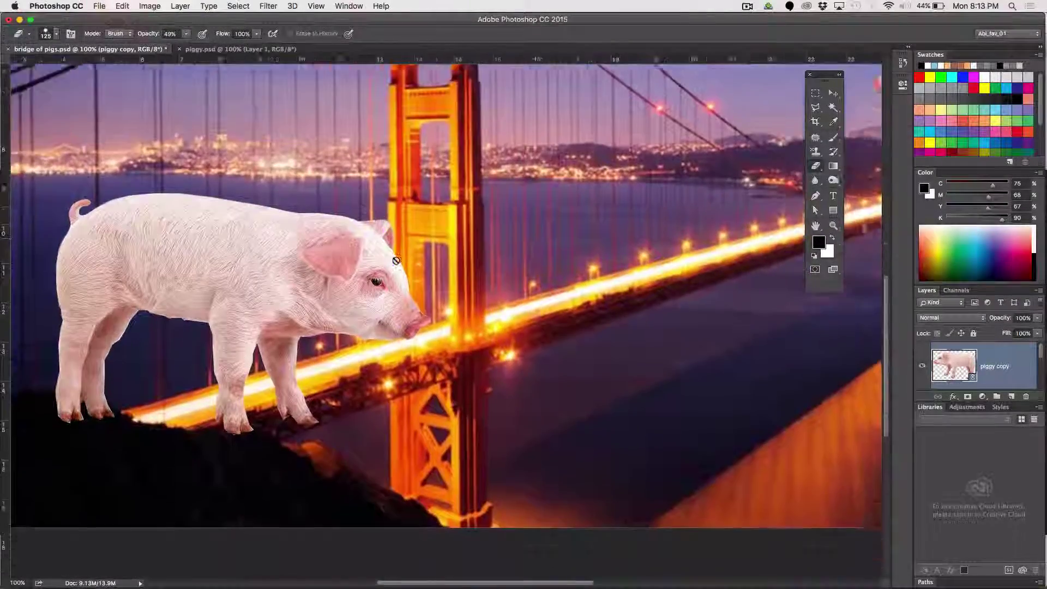
{"action": "scroll", "coordinate": [396, 261], "scroll_direction": "right", "scroll_amount": 5}
{"action": "scroll", "coordinate": [396, 261], "scroll_direction": "left", "scroll_amount": 5}
{"action": "scroll", "coordinate": [396, 261], "scroll_direction": "left", "scroll_amount": 2}
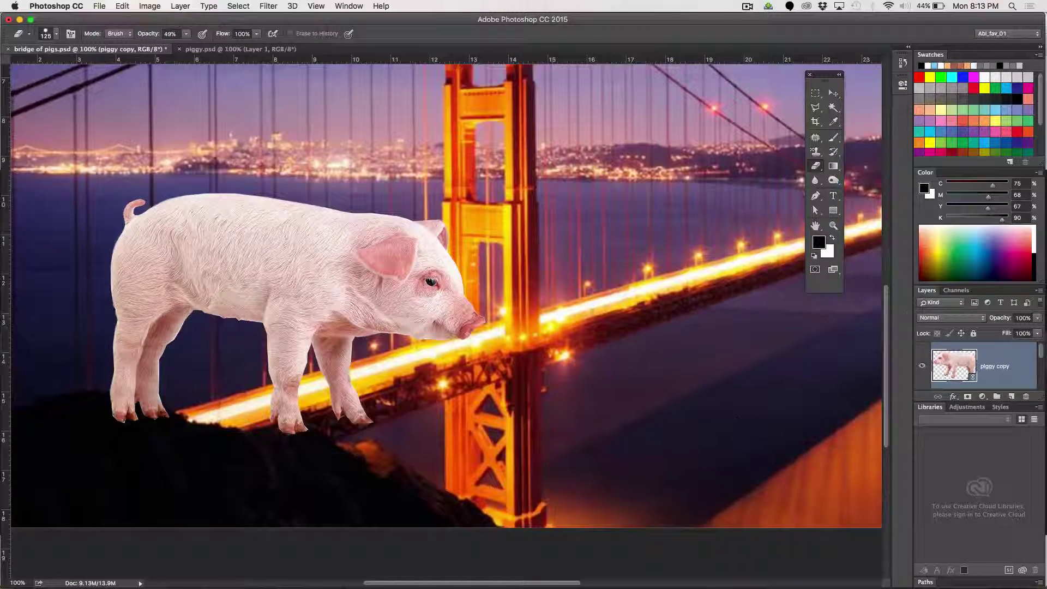
{"action": "left_click", "coordinate": [361, 6]}
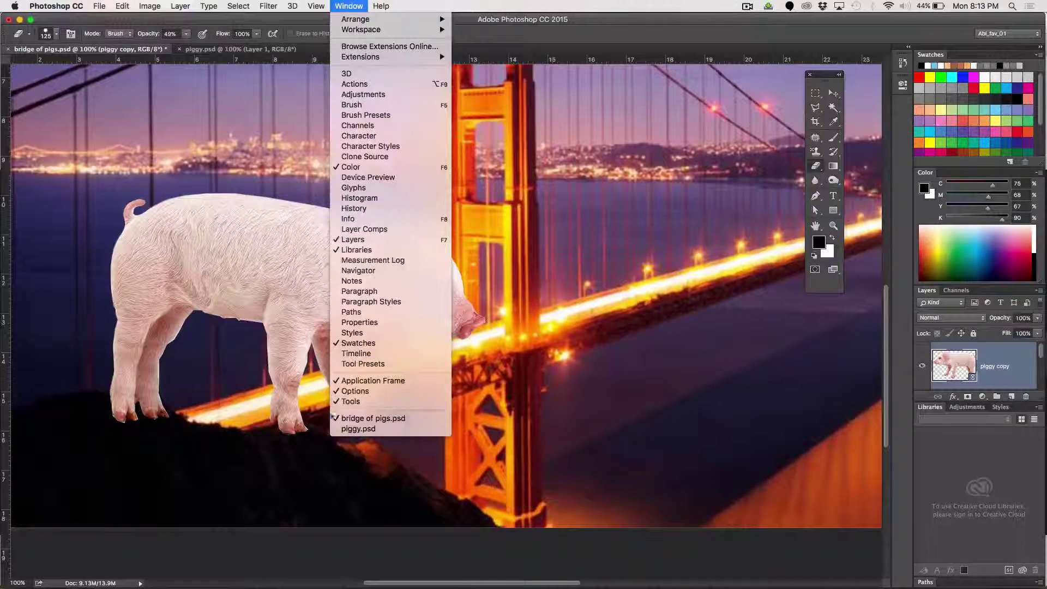
{"action": "left_click", "coordinate": [318, 310]}
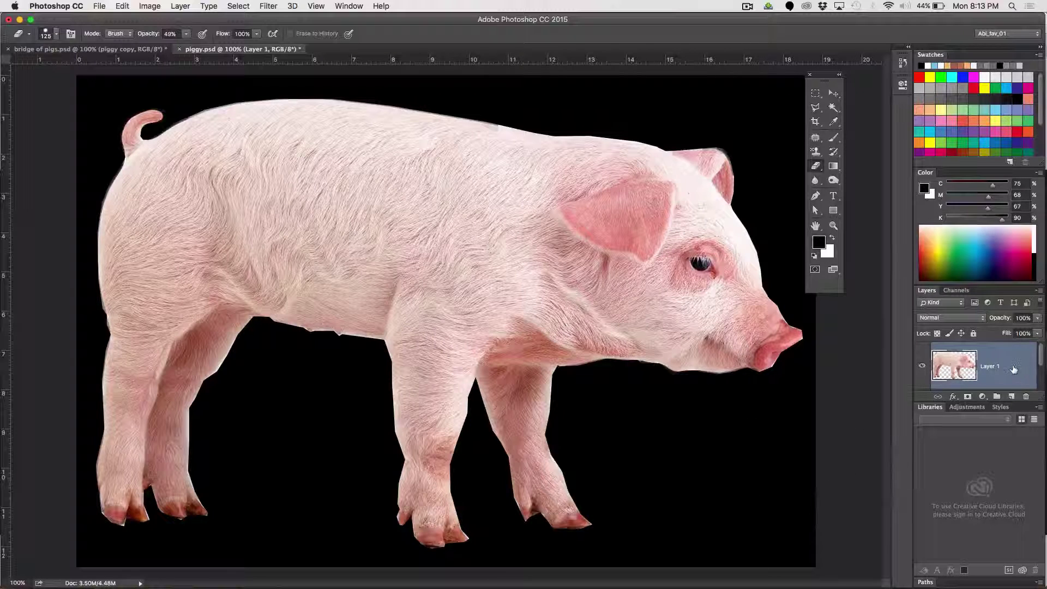
In piggy.psd, outline the white fringe along the inner hind leg with the Polygonal Lasso, delete it from Layer 1, and deselect.
{"action": "key", "text": "z"}
{"action": "left_click_drag", "start_coordinate": [264, 422], "coordinate": [143, 280]}
{"action": "key", "text": "super+minus"}
{"action": "key", "text": "super+minus"}
{"action": "key", "text": "super+minus"}
{"action": "key", "text": "super+minus"}
{"action": "key", "text": "super+minus"}
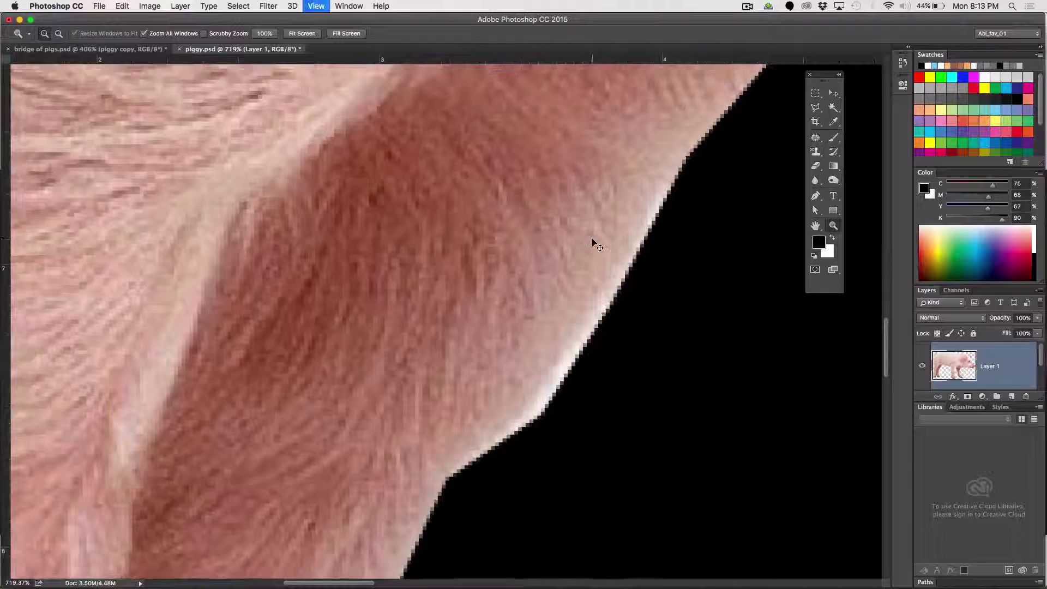
{"action": "key", "text": "super+minus"}
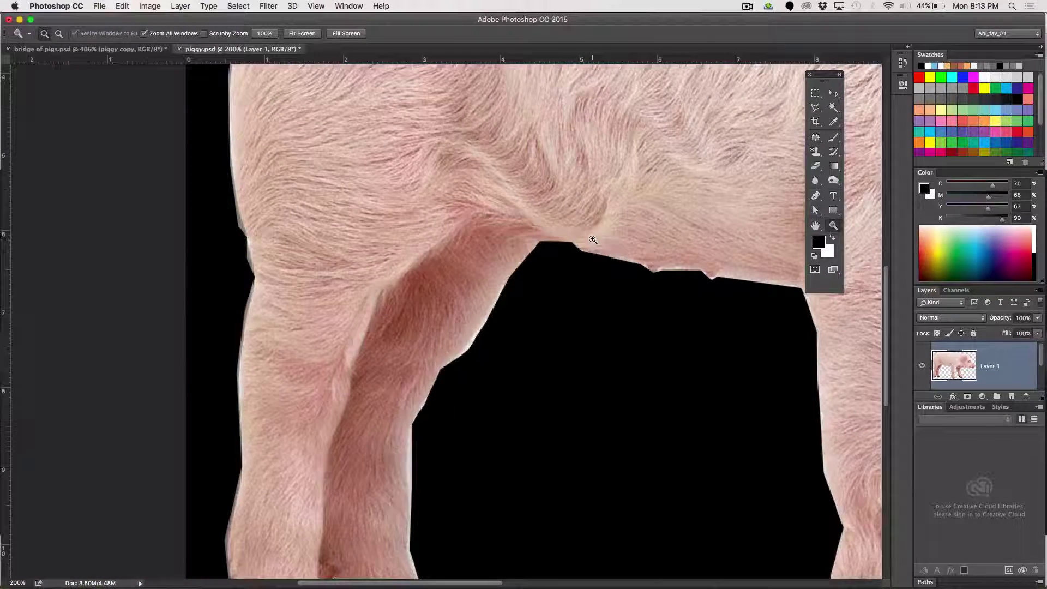
{"action": "left_click", "coordinate": [816, 108]}
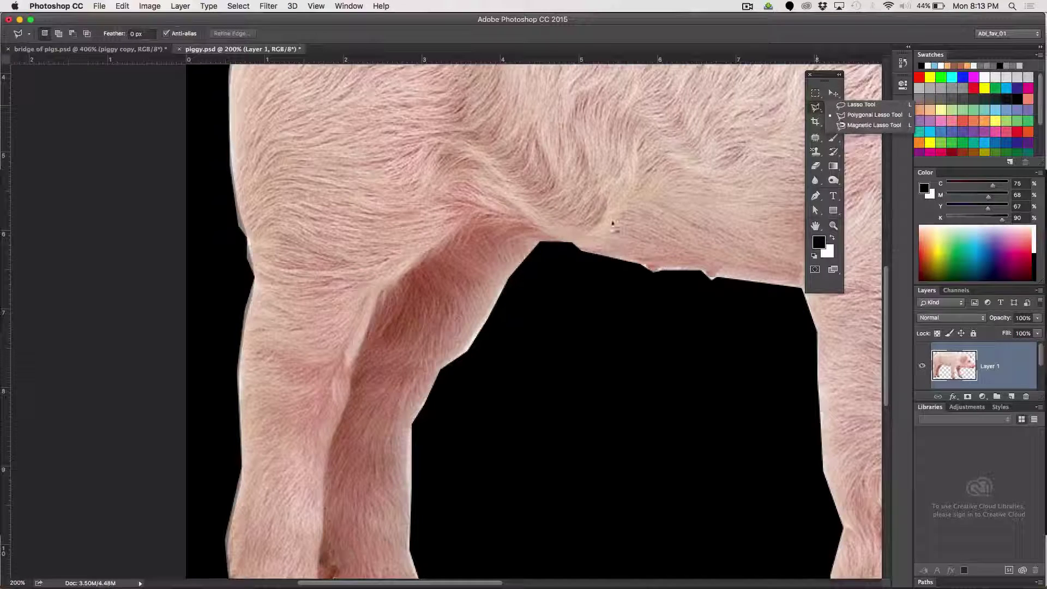
{"action": "left_click", "coordinate": [515, 279]}
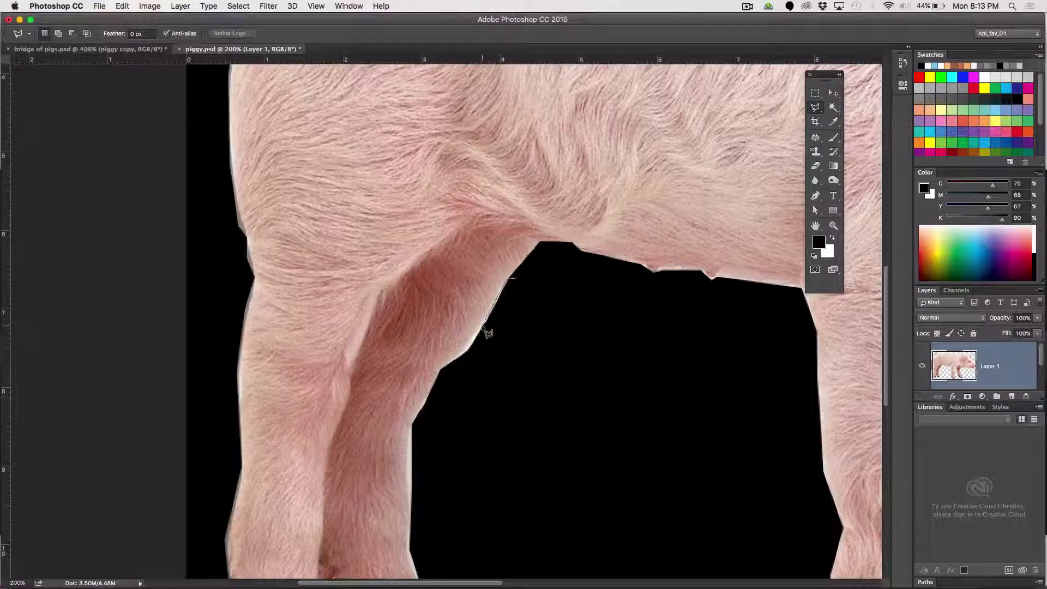
{"action": "left_click", "coordinate": [469, 349]}
{"action": "left_click", "coordinate": [441, 368]}
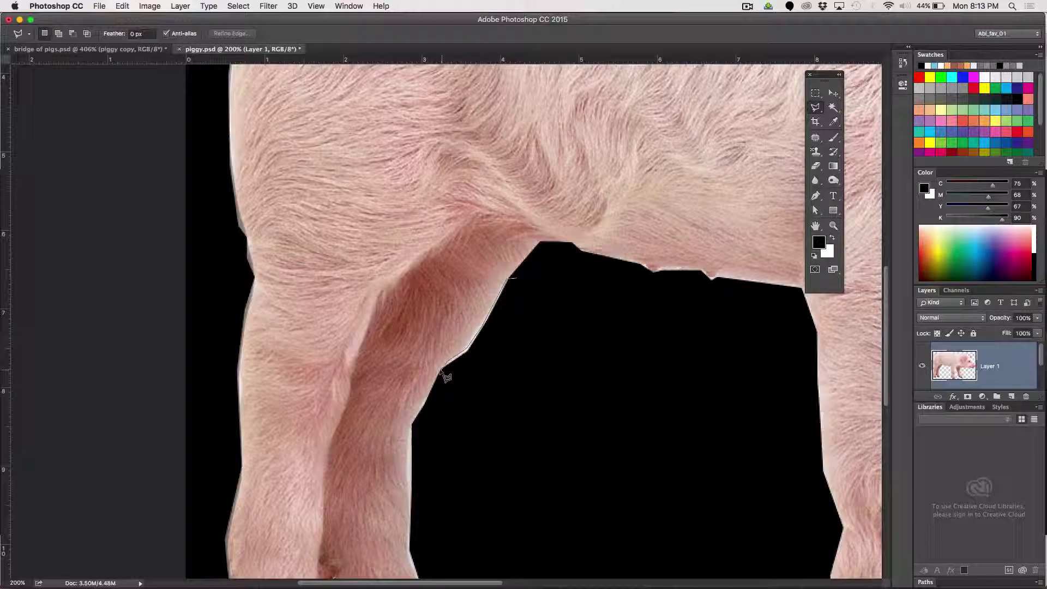
{"action": "left_click", "coordinate": [413, 424]}
{"action": "left_click", "coordinate": [513, 436]}
{"action": "left_click", "coordinate": [582, 376]}
{"action": "double_click", "coordinate": [586, 358]}
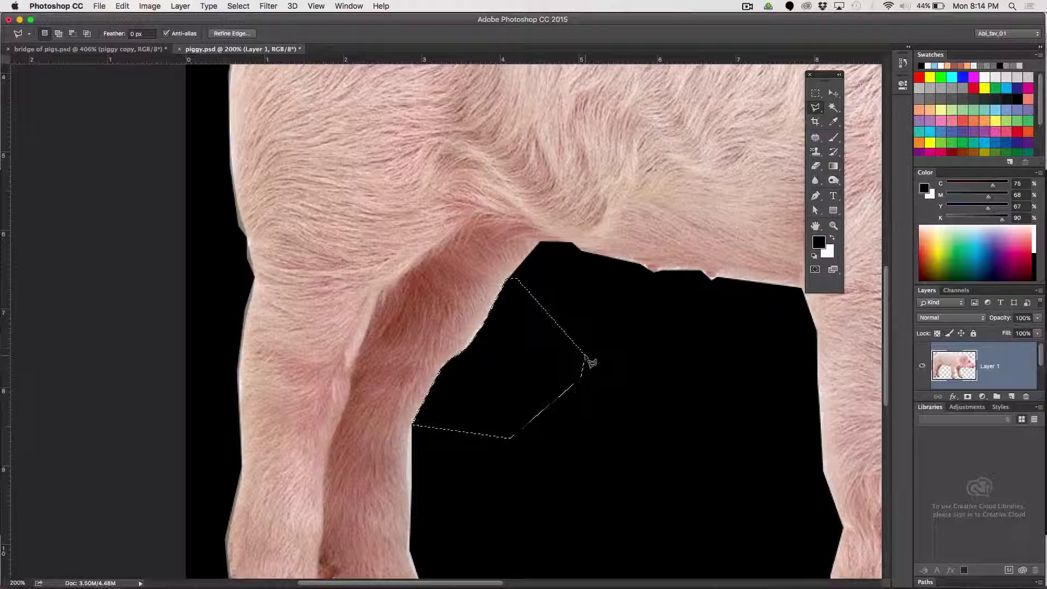
{"action": "key", "text": "super+d"}
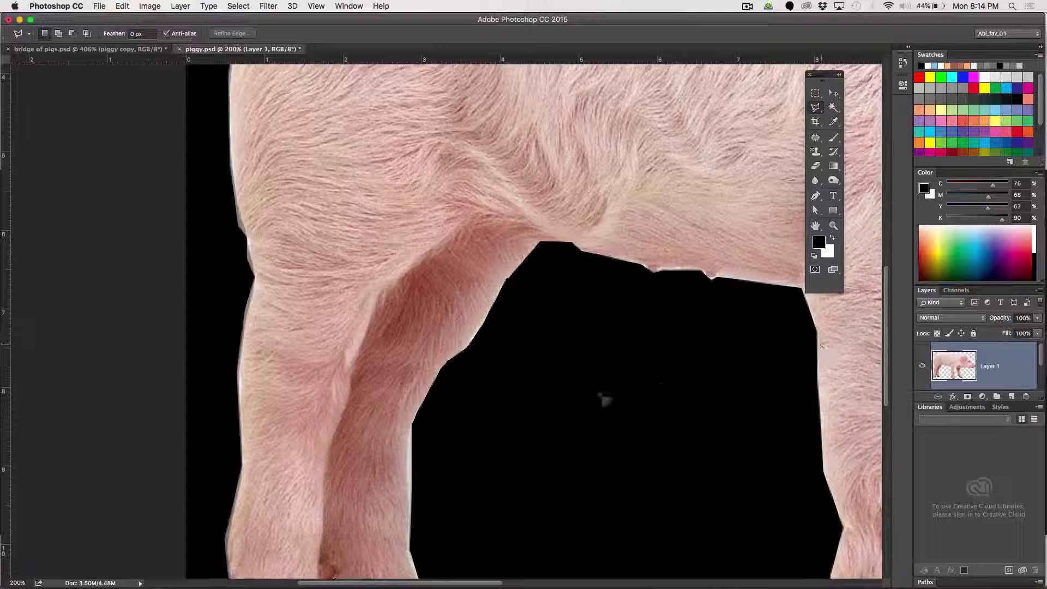
Lasso a small four-sided area at the bend of the inner hind leg, delete the leftover fringe, and deselect.
{"action": "left_click", "coordinate": [504, 387]}
{"action": "left_click", "coordinate": [465, 350]}
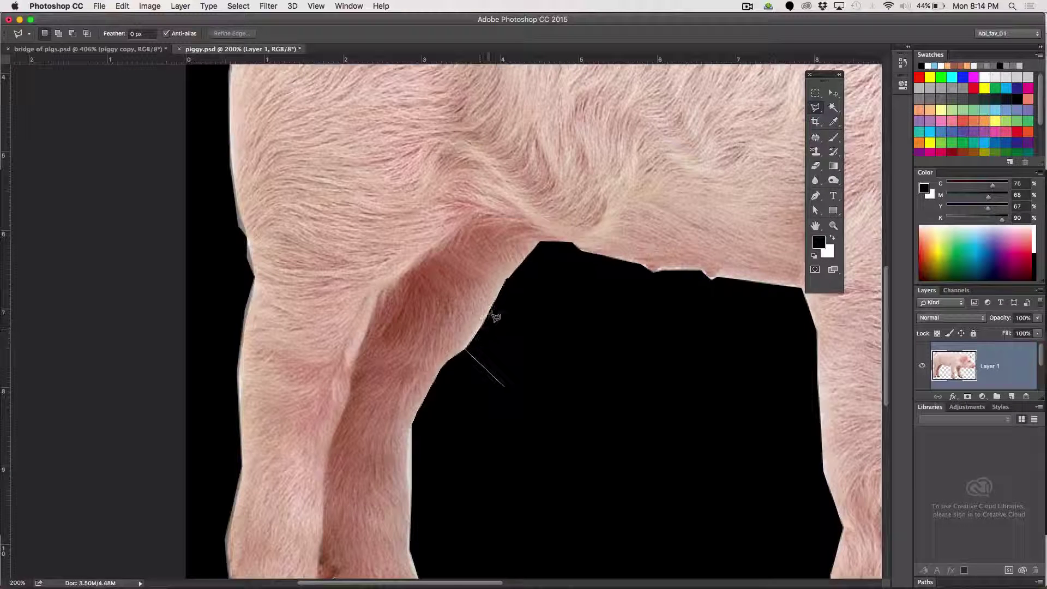
{"action": "left_click", "coordinate": [523, 277]}
{"action": "left_click", "coordinate": [550, 342]}
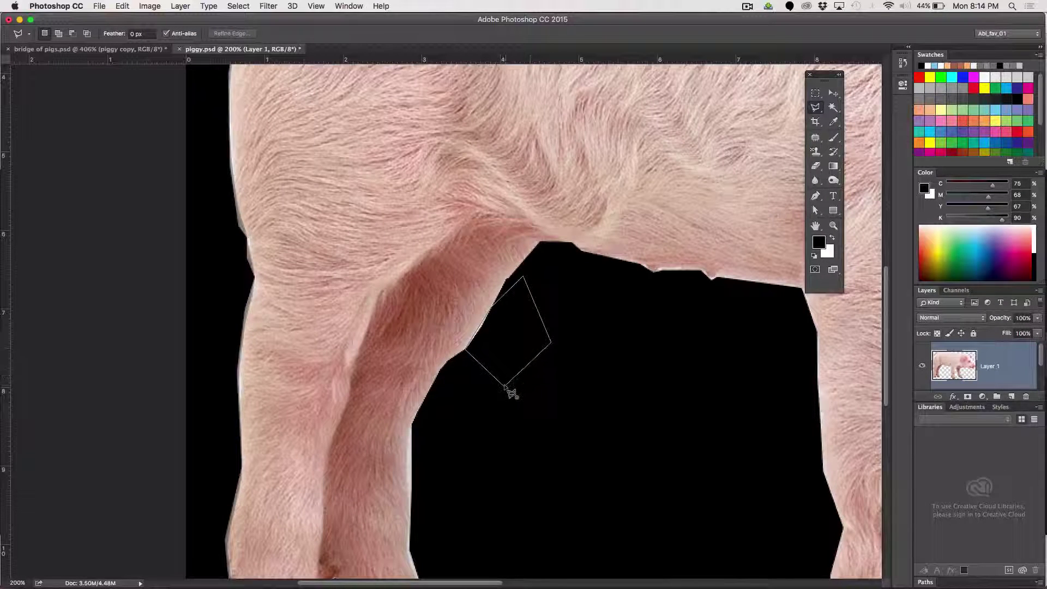
{"action": "left_click", "coordinate": [505, 387]}
{"action": "key", "text": "super+d"}
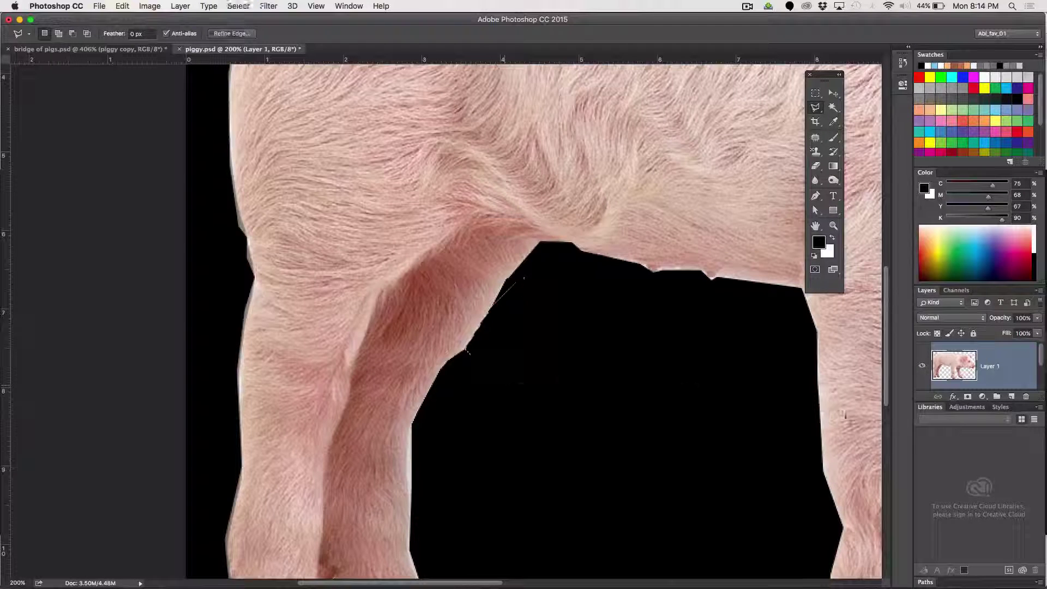
Remove the black Layer 2 backdrop so only the pig on transparency remains, and save piggy.psd.
{"action": "scroll", "coordinate": [992, 374], "scroll_direction": "down", "scroll_amount": 2}
{"action": "left_click", "coordinate": [992, 374]}
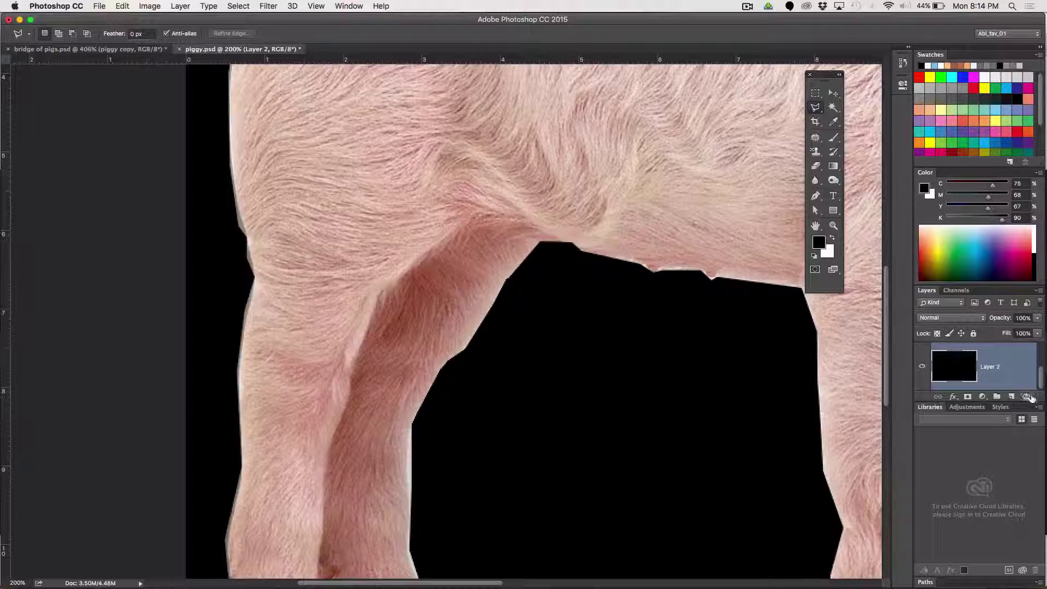
{"action": "left_click", "coordinate": [1026, 397]}
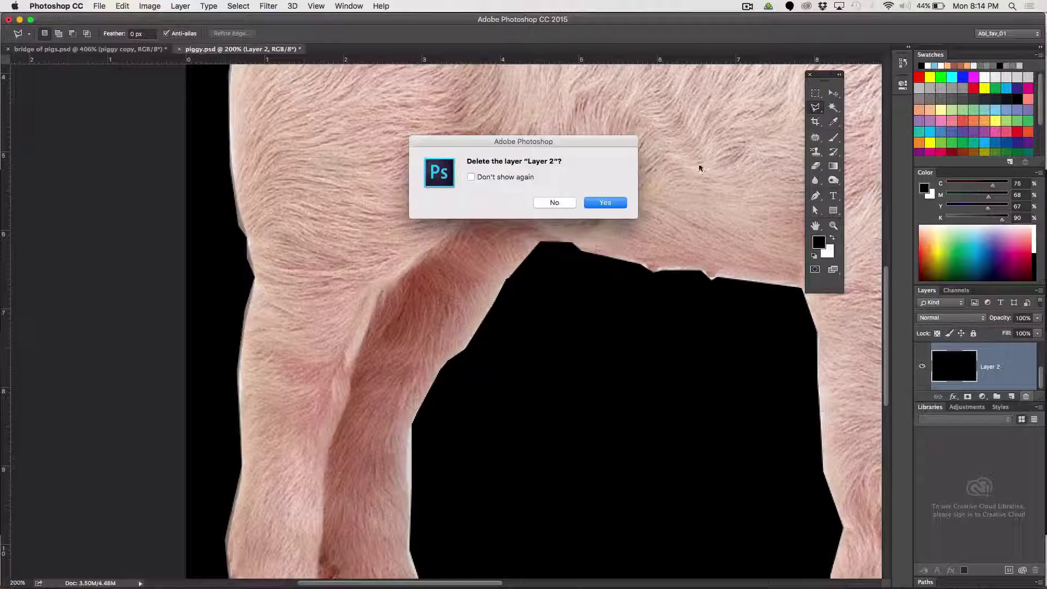
{"action": "left_click", "coordinate": [612, 204]}
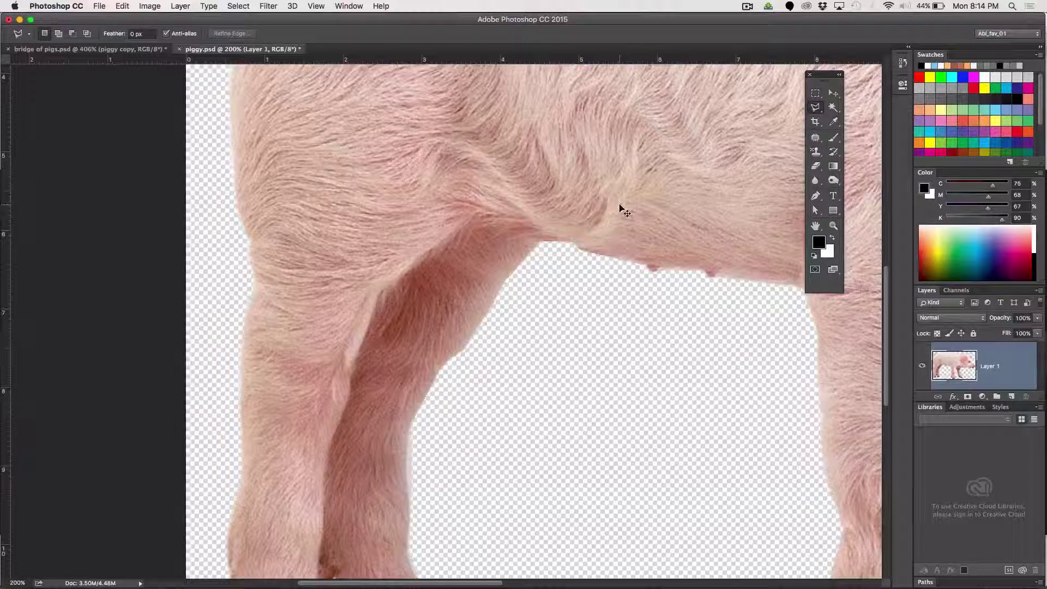
{"action": "key", "text": "super+s"}
Fit bridge of pigs.psd in view and save it to the Desktop as a Photoshop file, replacing the existing one with Maximize Compatibility on.
{"action": "left_click", "coordinate": [131, 50]}
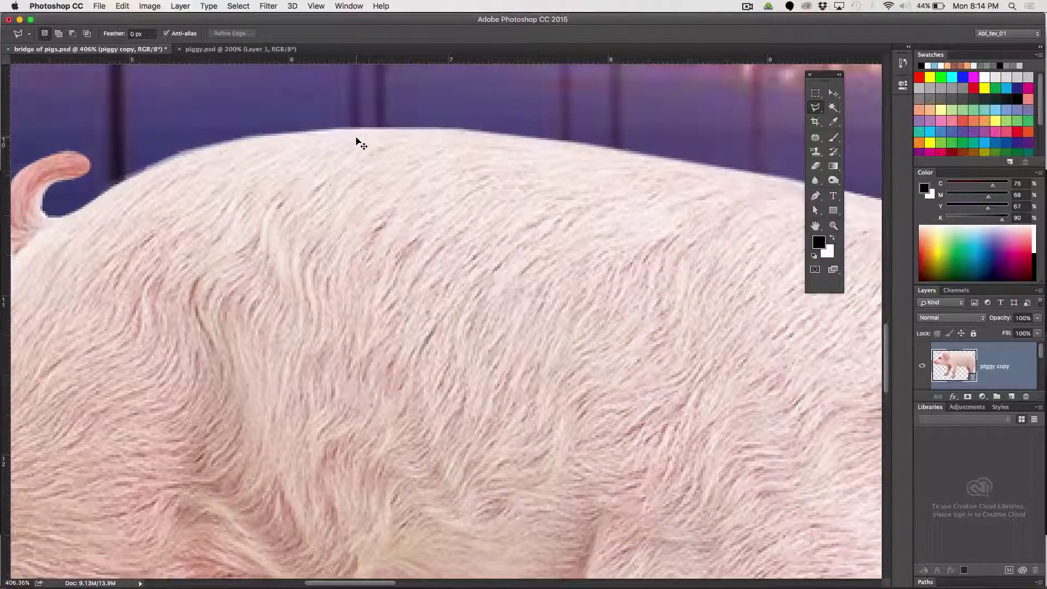
{"action": "key", "text": "super+0"}
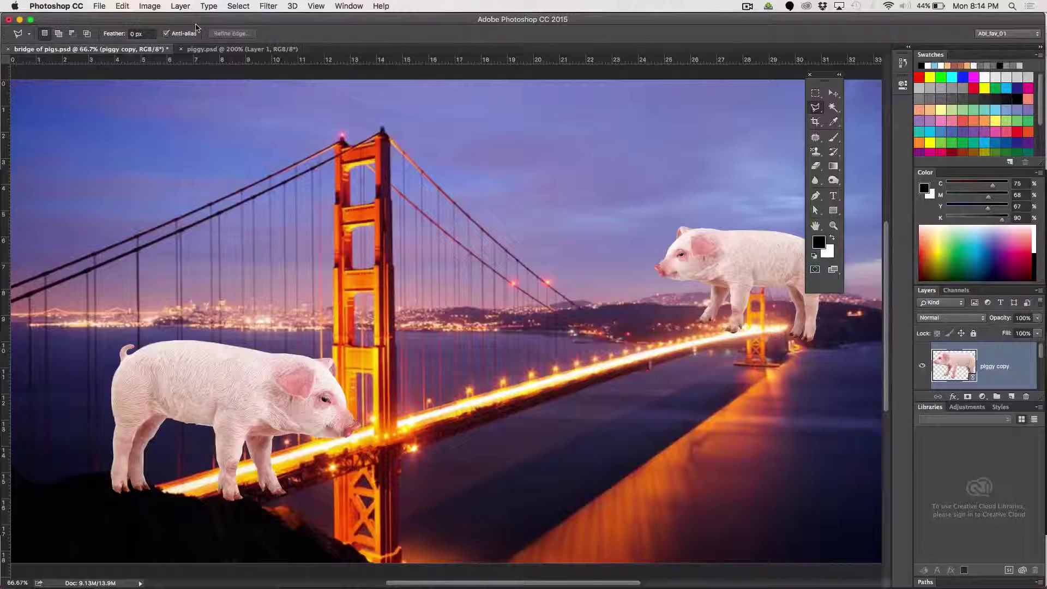
{"action": "left_click", "coordinate": [349, 6]}
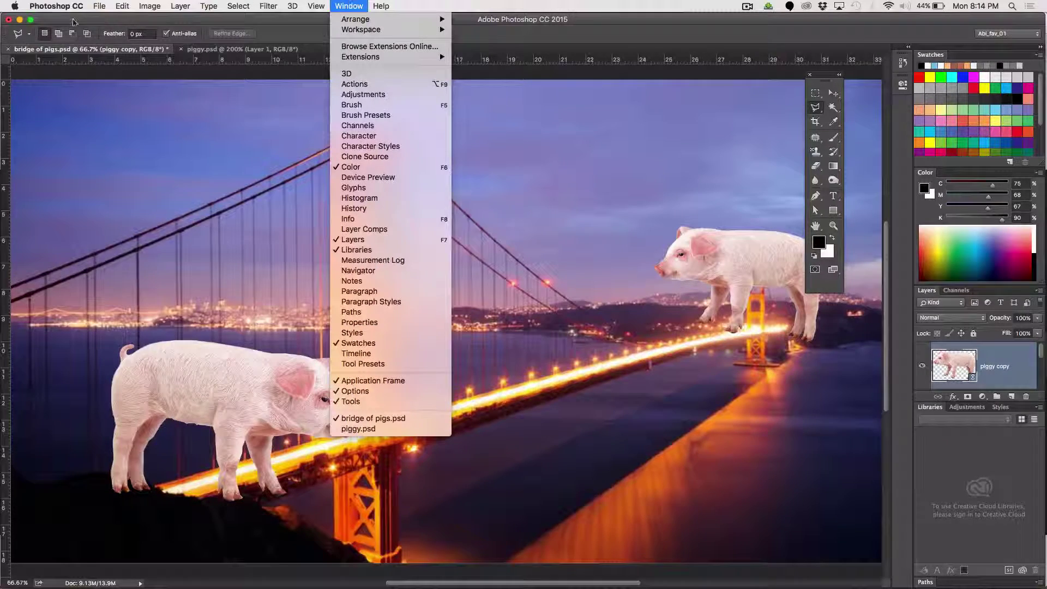
{"action": "mouse_move", "coordinate": [99, 6]}
{"action": "left_click", "coordinate": [150, 119]}
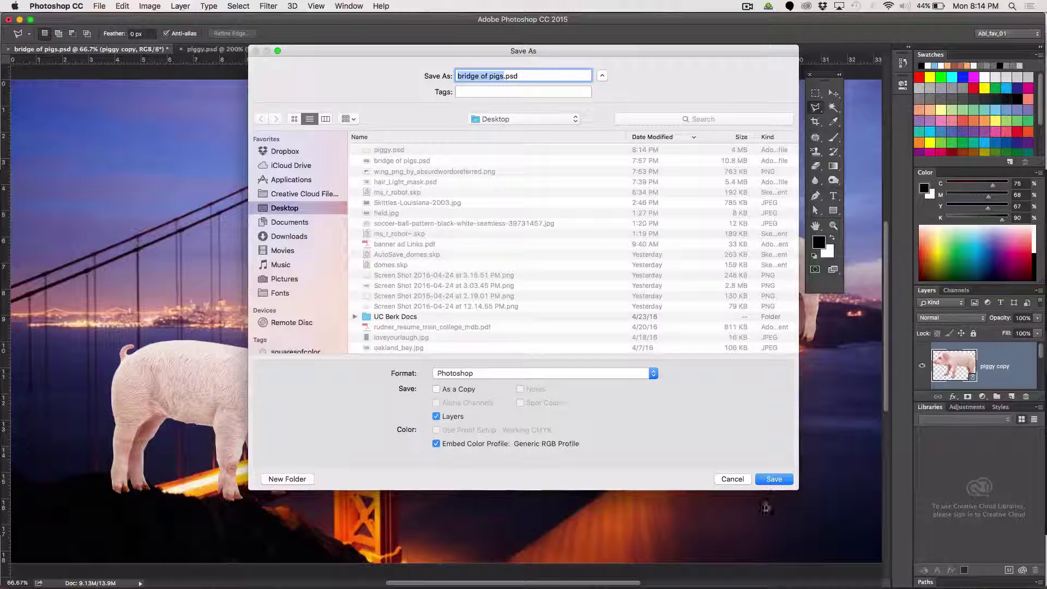
{"action": "left_click", "coordinate": [773, 479]}
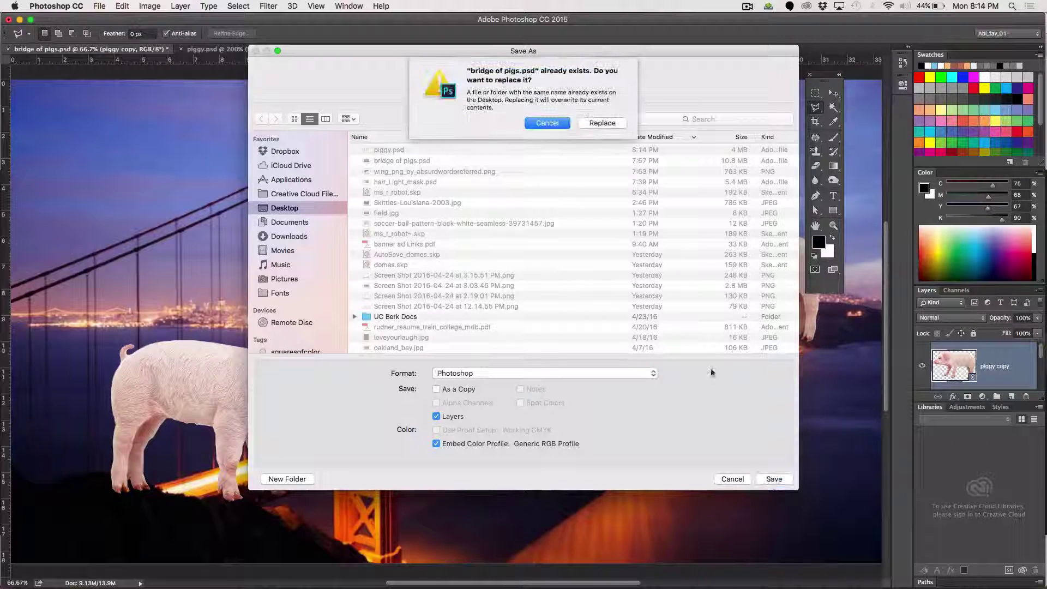
{"action": "left_click", "coordinate": [609, 122]}
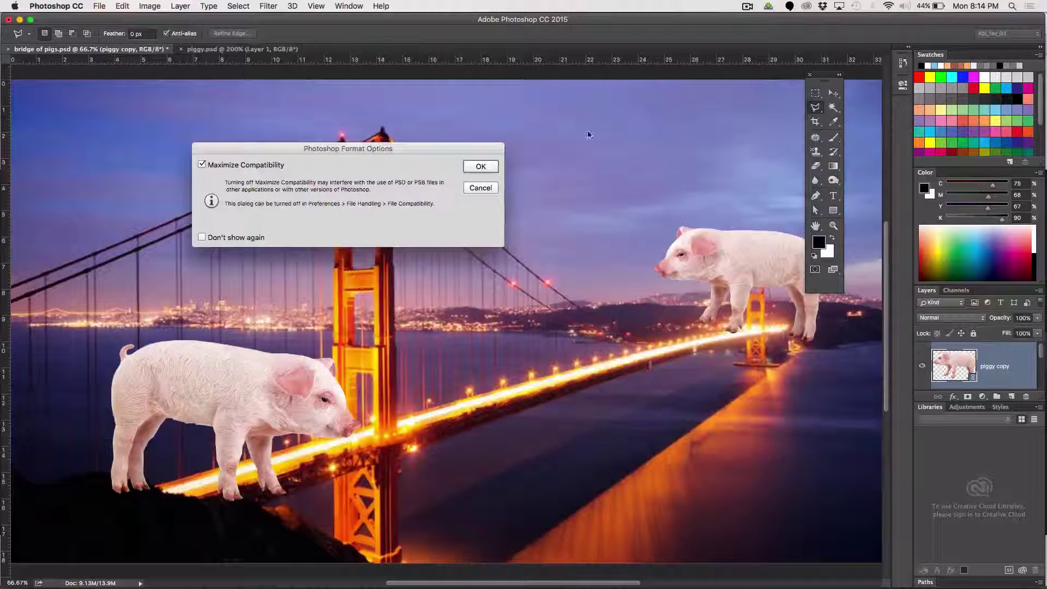
{"action": "left_click", "coordinate": [481, 166]}
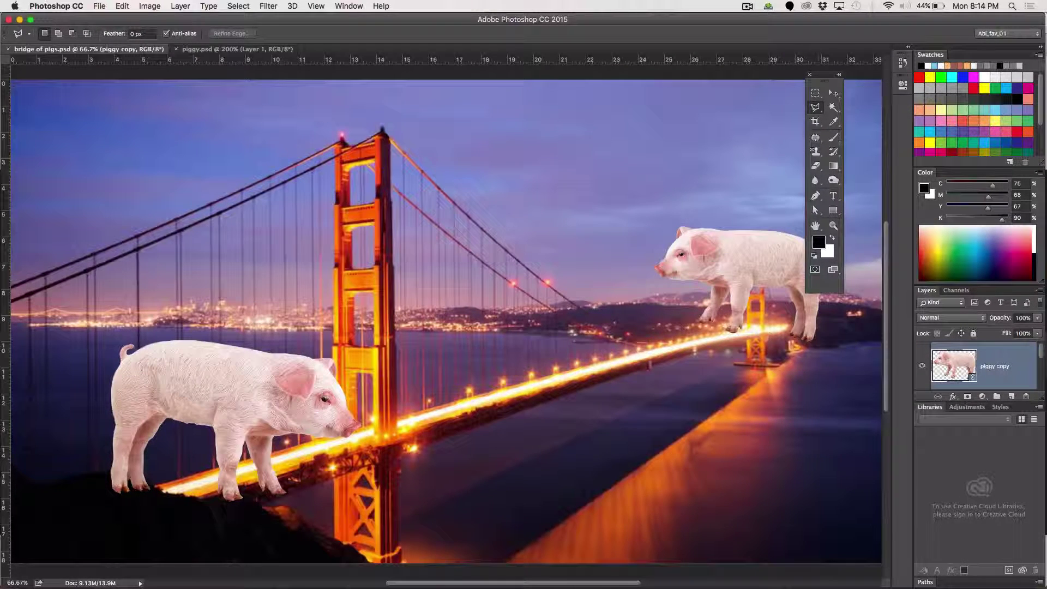
Start a free transform on the piggy copy layer, dock Libraries below Adjustments, and close the Styles panel to make room for Layers.
{"action": "left_click", "coordinate": [835, 95]}
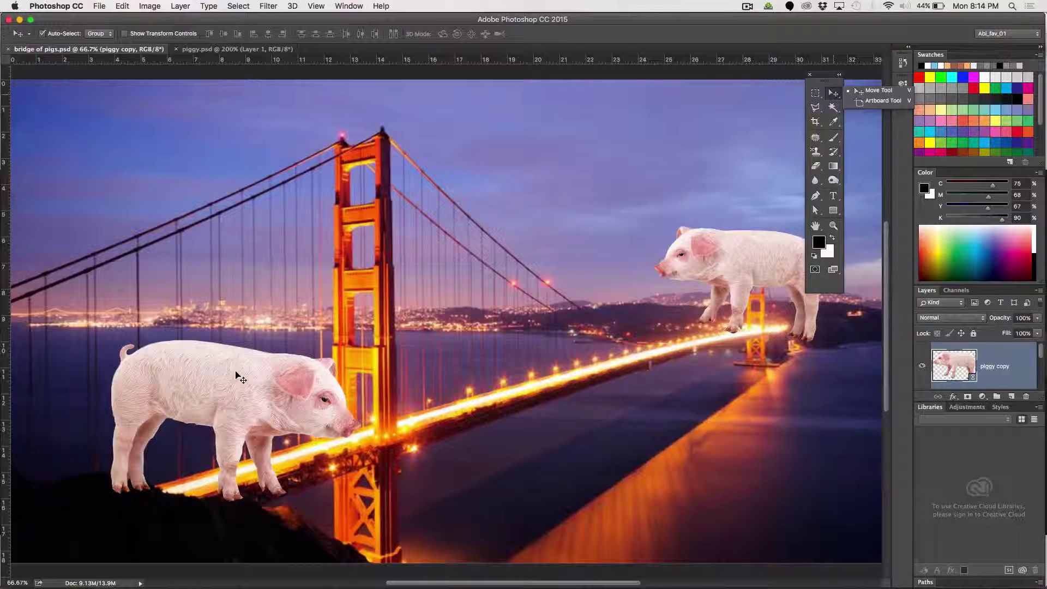
{"action": "key", "text": "super+t"}
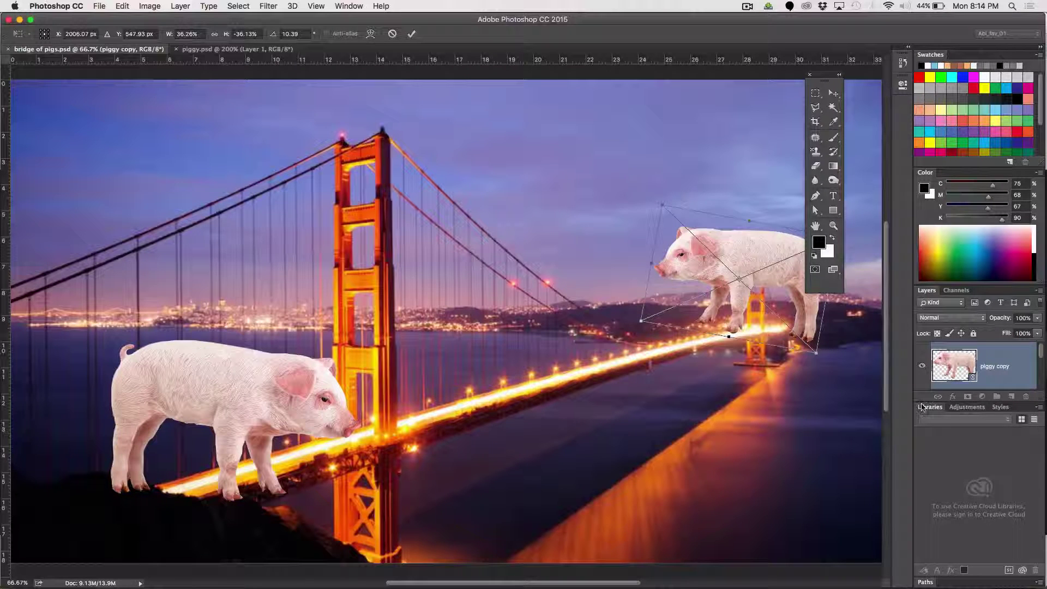
{"action": "left_click_drag", "start_coordinate": [921, 406], "coordinate": [930, 567]}
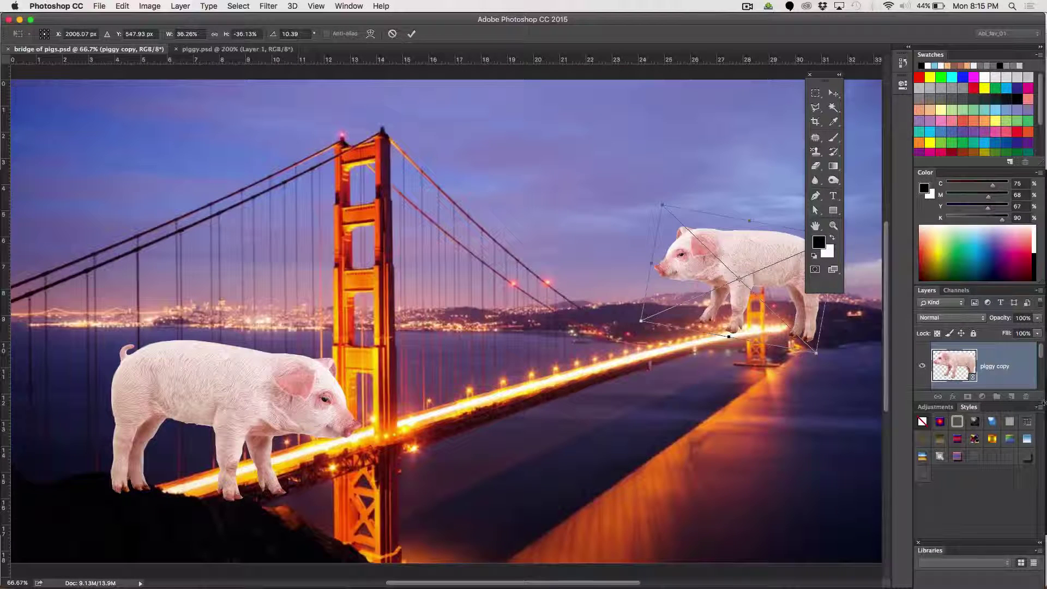
{"action": "left_click_drag", "start_coordinate": [970, 407], "coordinate": [758, 467]}
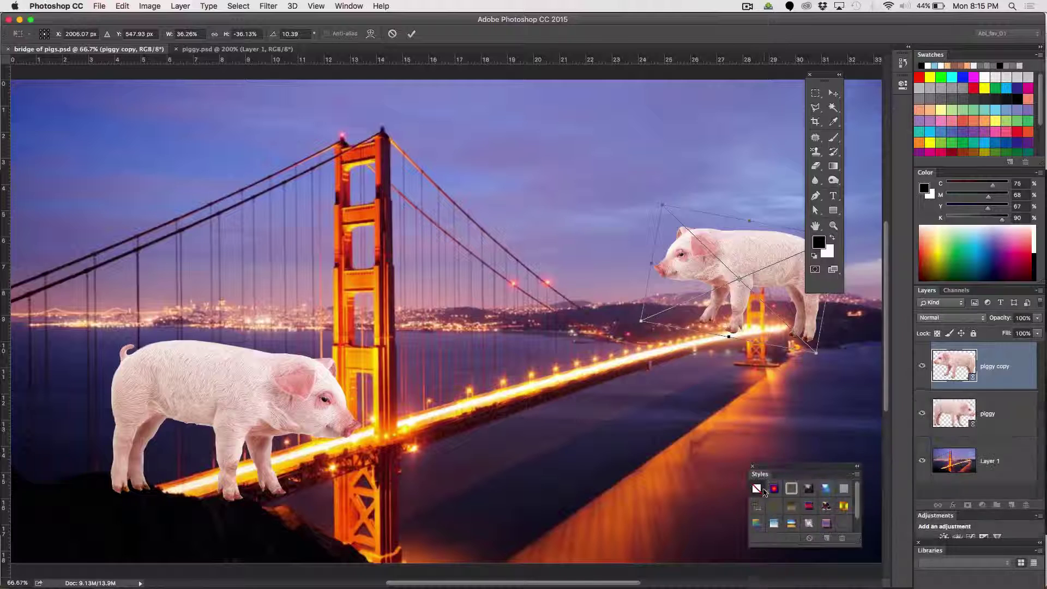
{"action": "left_click", "coordinate": [753, 466]}
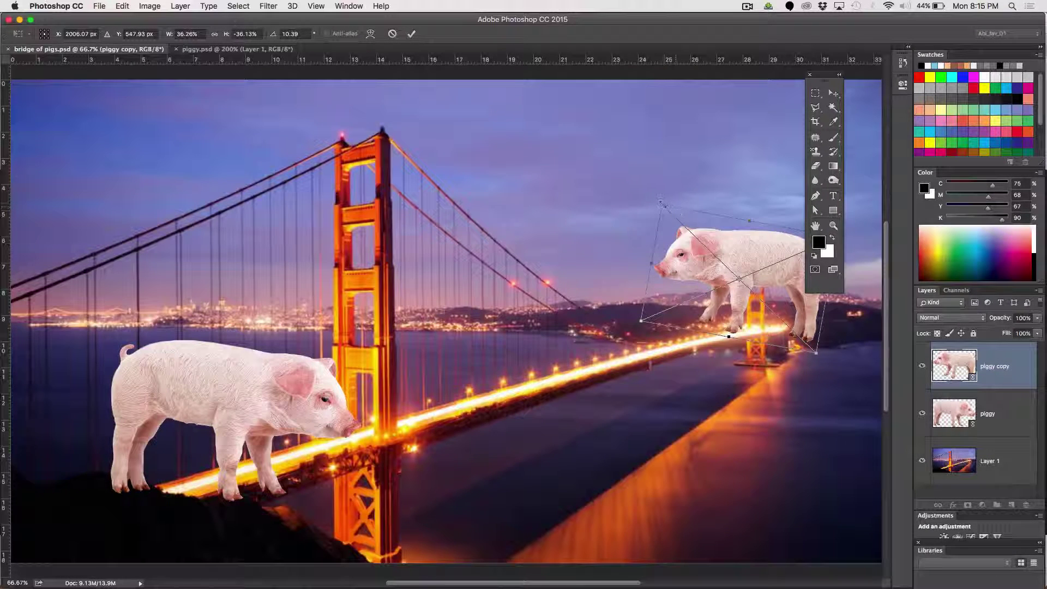
Scale the piggy copy smart object up and commit it, and scale it back down to a small pig above the far bridge tower.
{"action": "left_click_drag", "start_coordinate": [661, 202], "coordinate": [442, 84]}
{"action": "key", "text": "Return"}
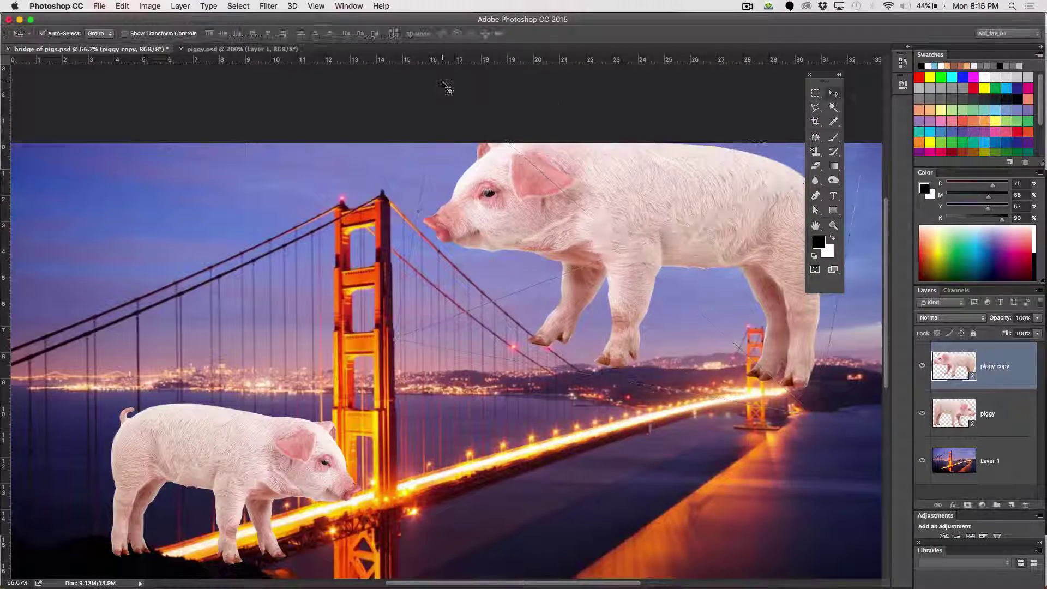
{"action": "key", "text": "super+t"}
{"action": "left_click_drag", "start_coordinate": [423, 393], "coordinate": [689, 281]}
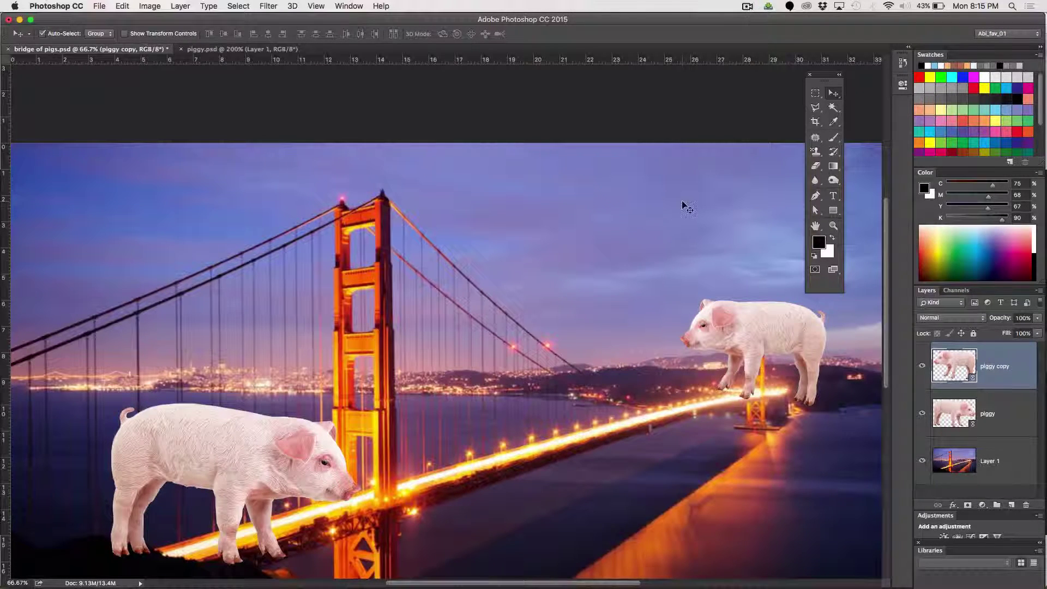
{"action": "scroll", "coordinate": [686, 206], "scroll_direction": "down", "scroll_amount": 3}
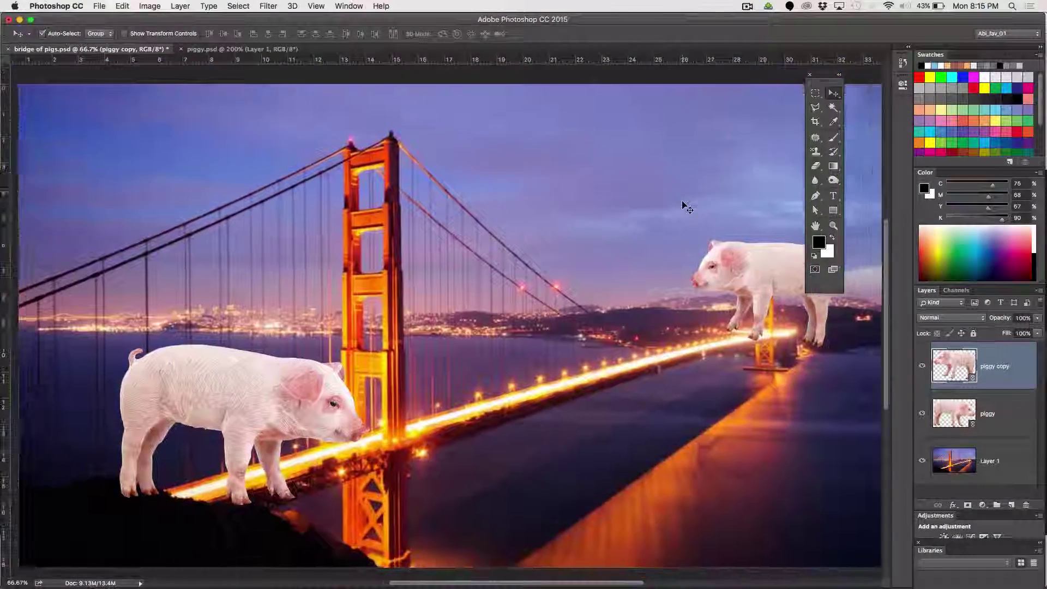
{"action": "scroll", "coordinate": [685, 206], "scroll_direction": "right", "scroll_amount": 3}
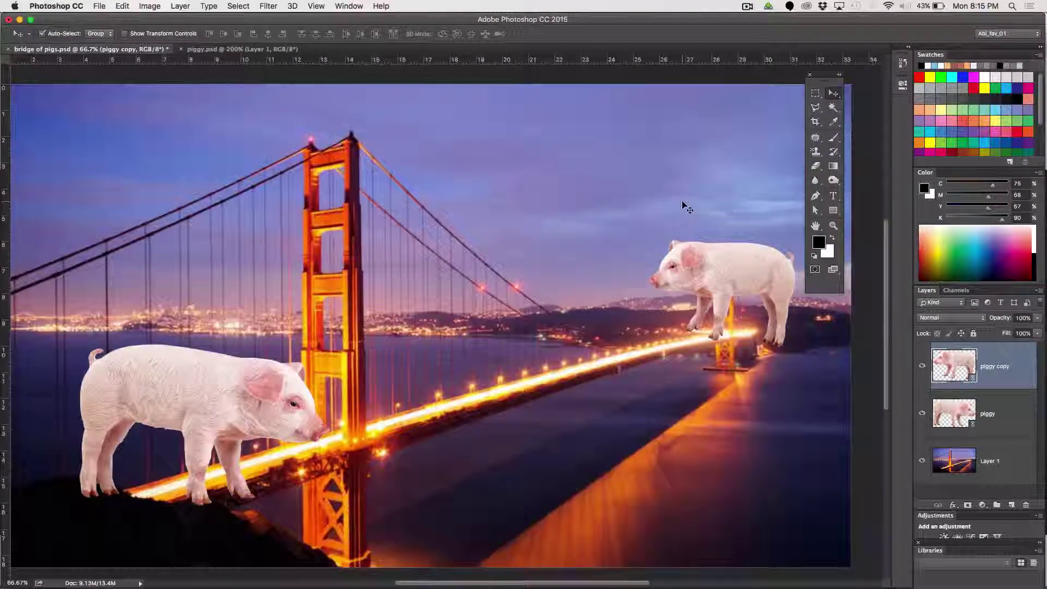
{"action": "scroll", "coordinate": [686, 206], "scroll_direction": "right", "scroll_amount": 2}
{"action": "scroll", "coordinate": [685, 207], "scroll_direction": "down", "scroll_amount": 2}
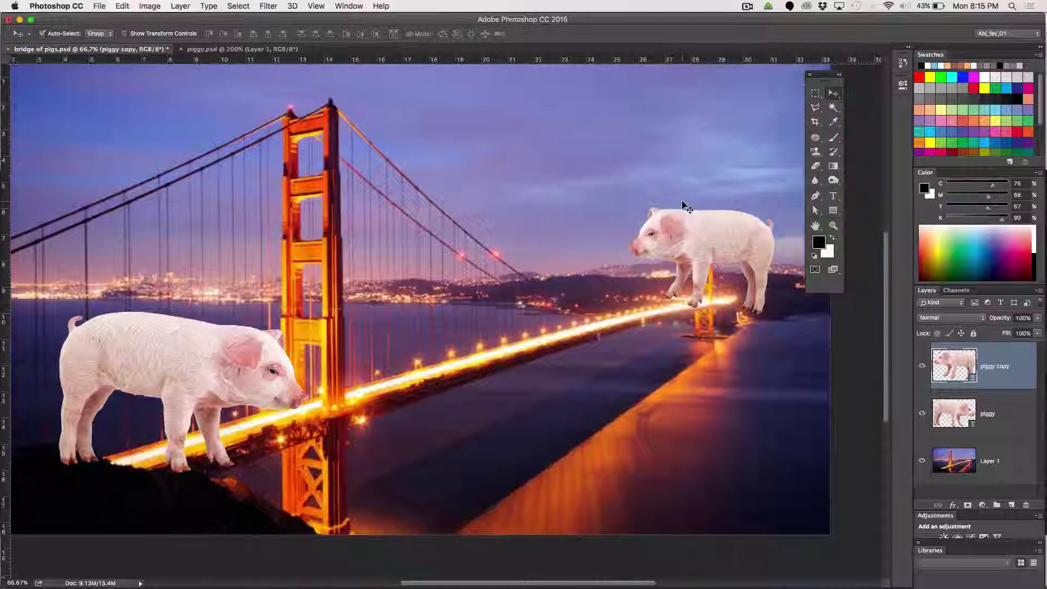
{"action": "scroll", "coordinate": [686, 206], "scroll_direction": "up", "scroll_amount": 2}
{"action": "scroll", "coordinate": [685, 206], "scroll_direction": "left", "scroll_amount": 1}
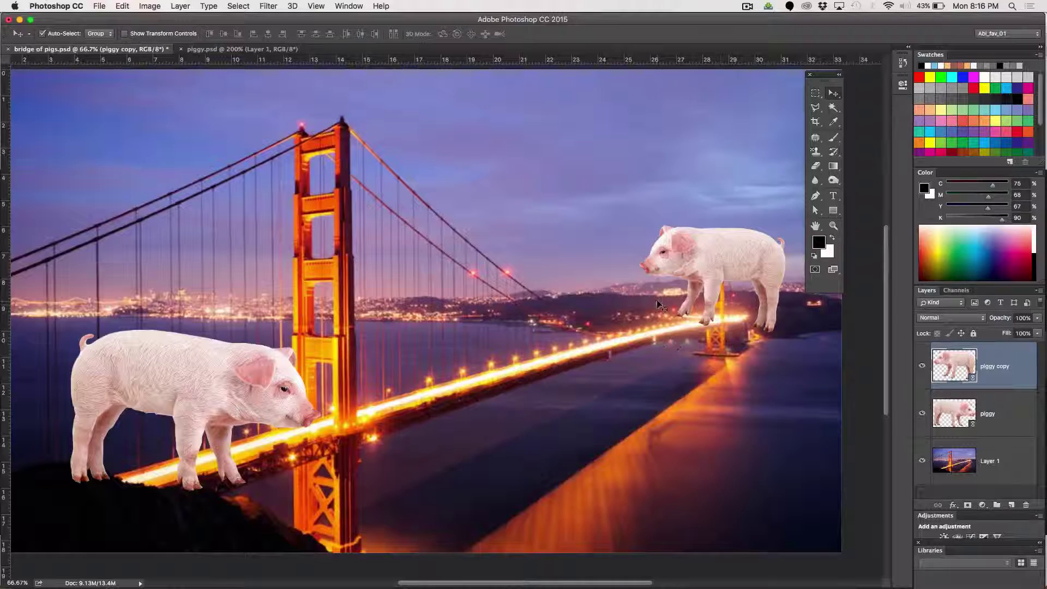
{"action": "scroll", "coordinate": [665, 249], "scroll_direction": "down", "scroll_amount": 3}
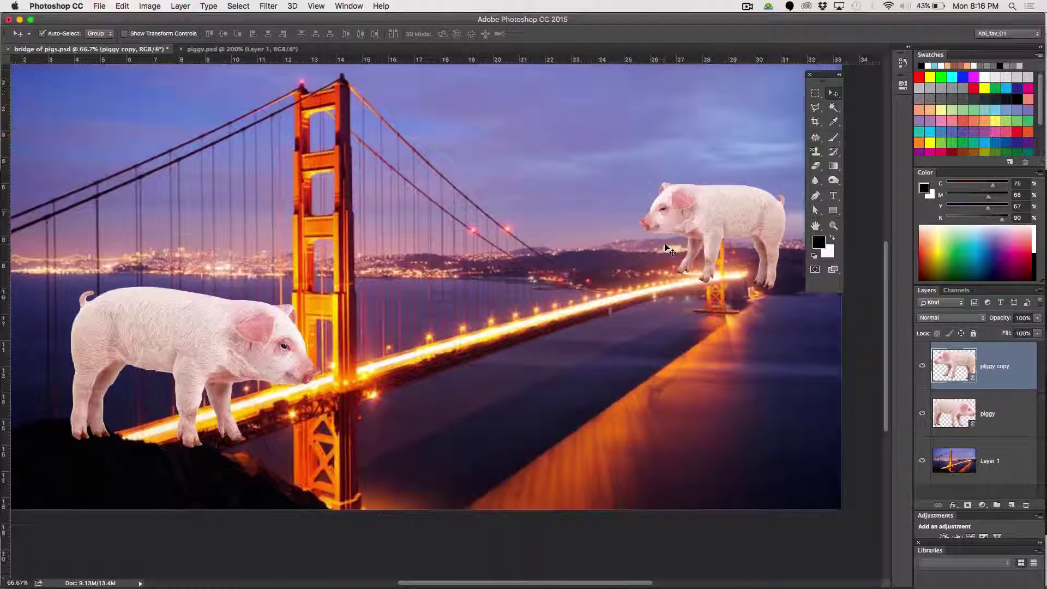
{"action": "scroll", "coordinate": [665, 248], "scroll_direction": "up", "scroll_amount": 3}
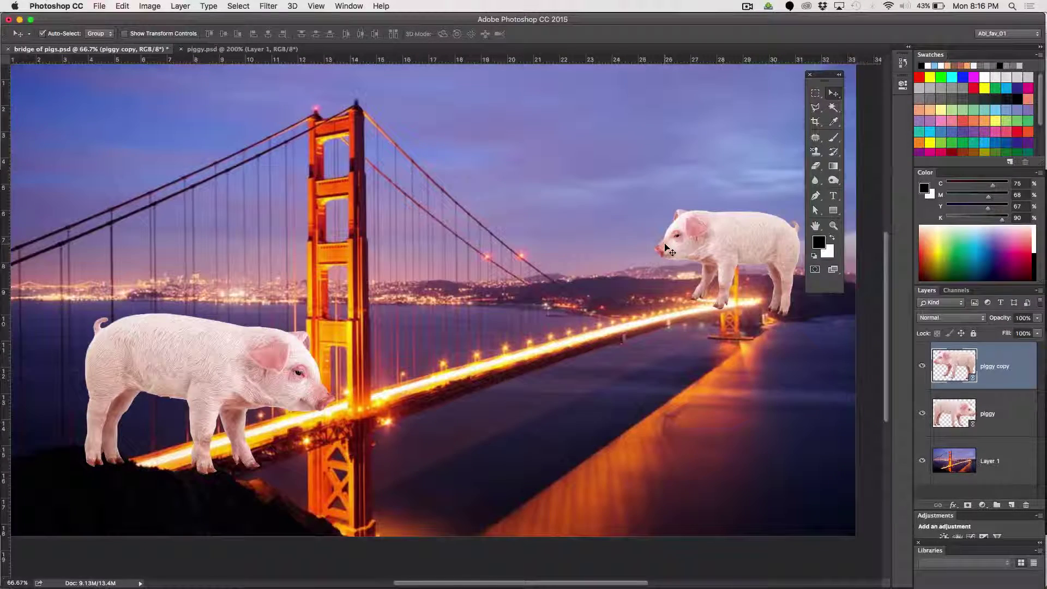
{"action": "scroll", "coordinate": [665, 248], "scroll_direction": "right", "scroll_amount": 2}
{"action": "scroll", "coordinate": [666, 248], "scroll_direction": "down", "scroll_amount": 1}
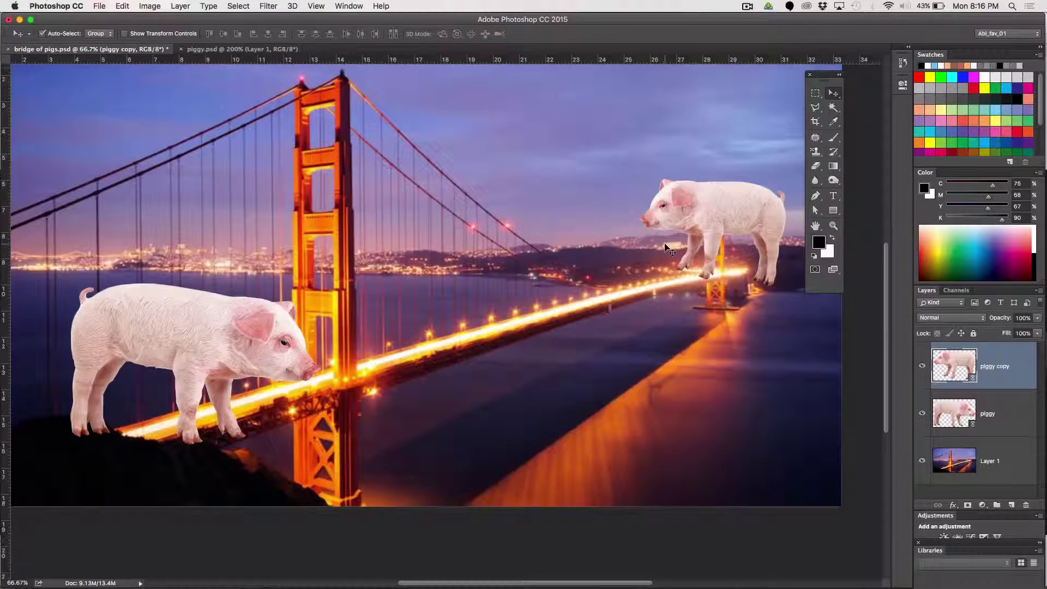
{"action": "scroll", "coordinate": [665, 248], "scroll_direction": "left", "scroll_amount": 1}
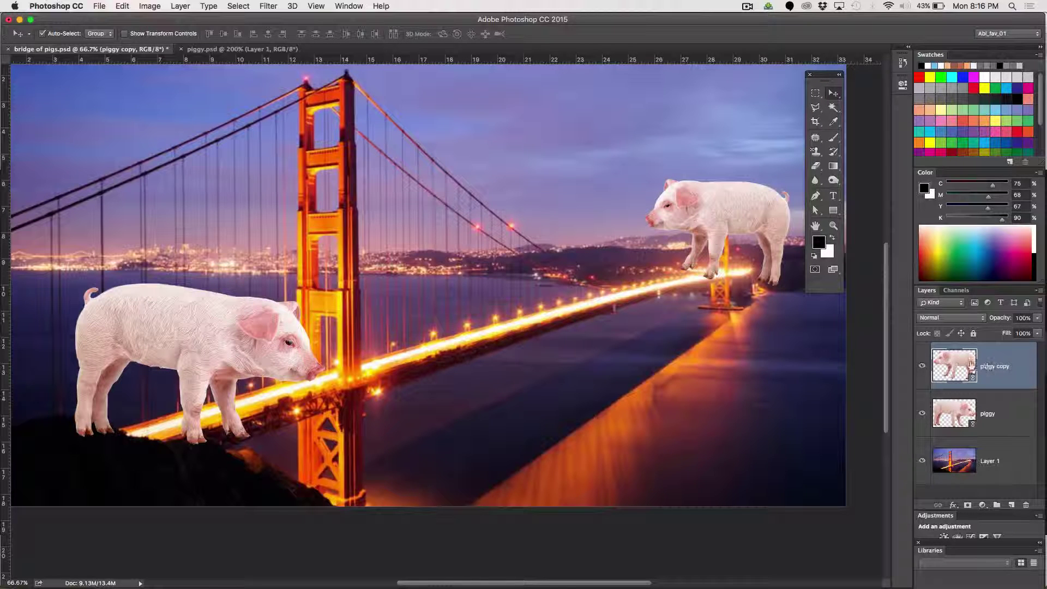
Scale the piggy copy smart object down further and move it into the sky just above the far bridge tower.
{"action": "key", "text": "super+t"}
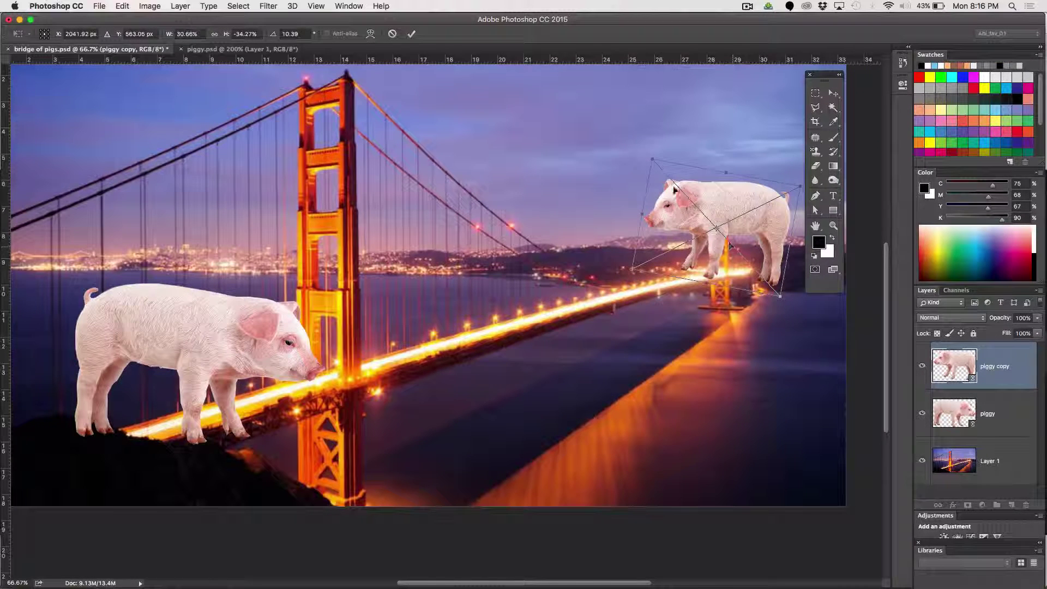
{"action": "left_click_drag", "start_coordinate": [645, 176], "coordinate": [692, 205]}
{"action": "key", "text": "Return"}
{"action": "left_click_drag", "start_coordinate": [750, 233], "coordinate": [706, 146]}
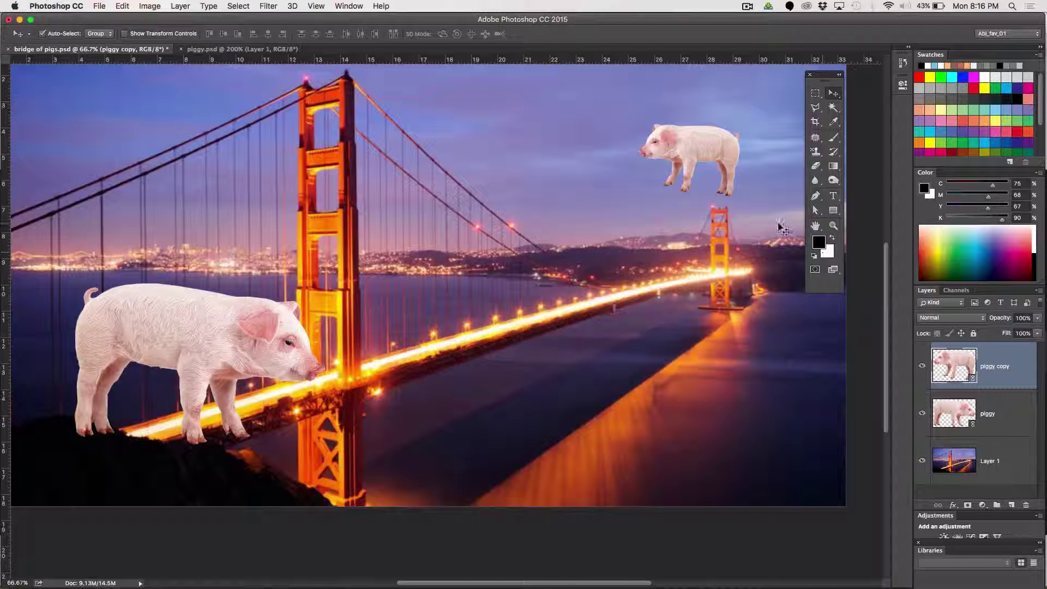
{"action": "left_click_drag", "start_coordinate": [725, 162], "coordinate": [724, 168]}
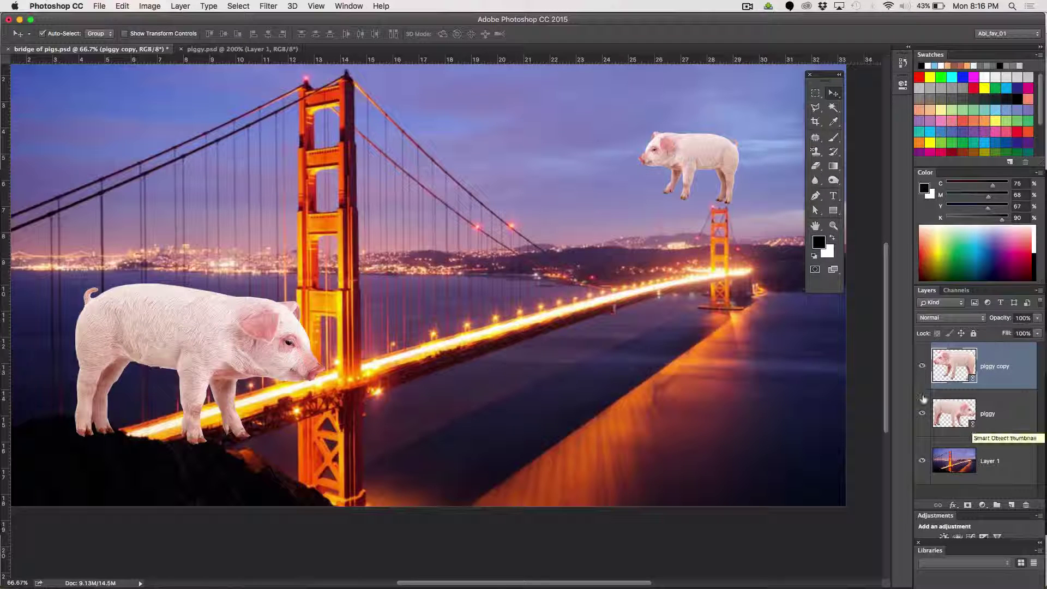
Magnify the small pig above the far tower to 300% and open Puppet Warp on the piggy copy smart object.
{"action": "left_click", "coordinate": [152, 7]}
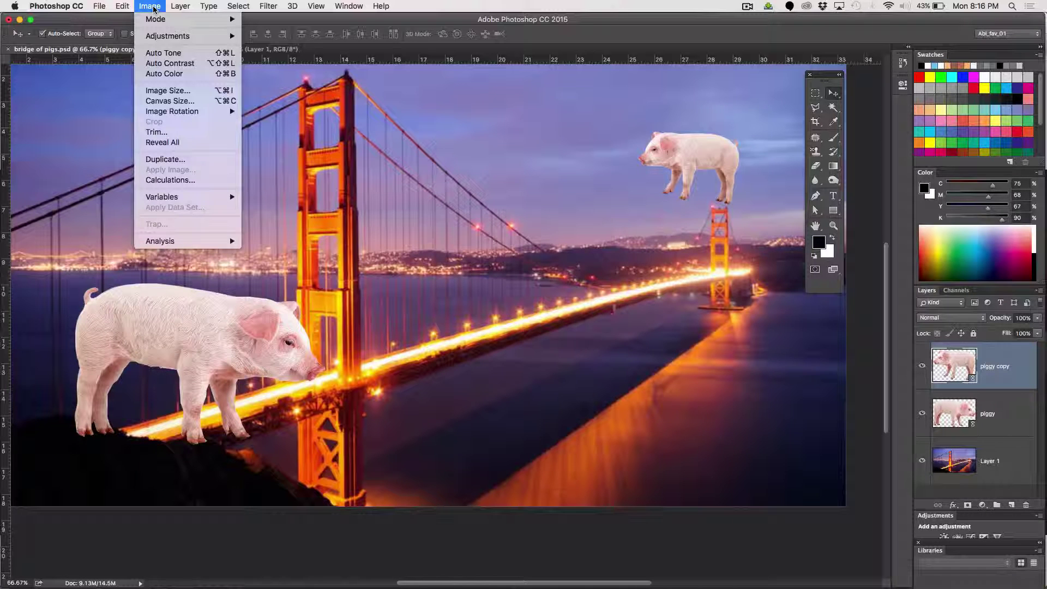
{"action": "mouse_move", "coordinate": [129, 4]}
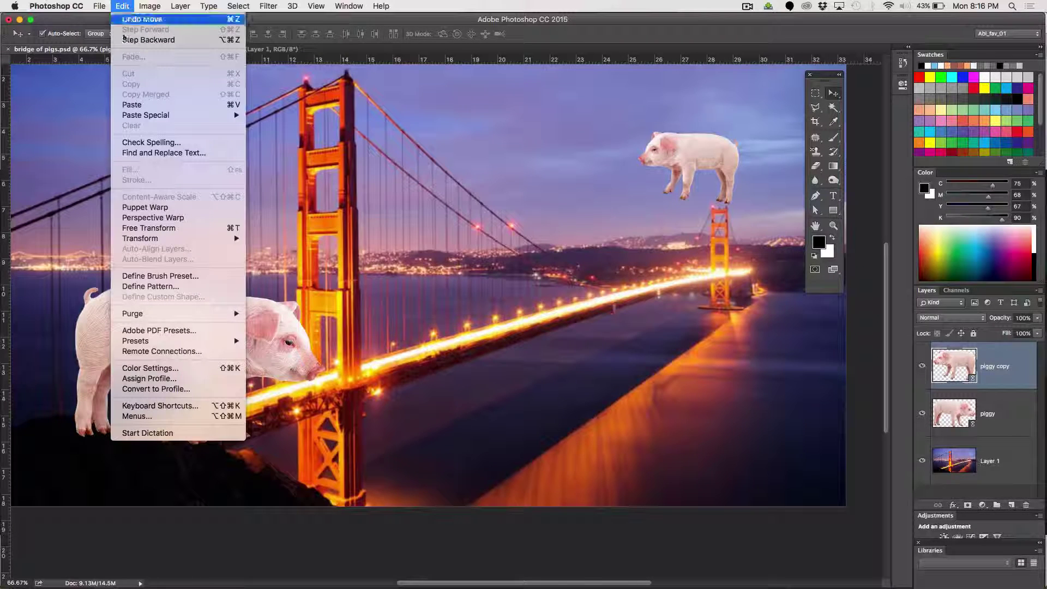
{"action": "left_click", "coordinate": [141, 207]}
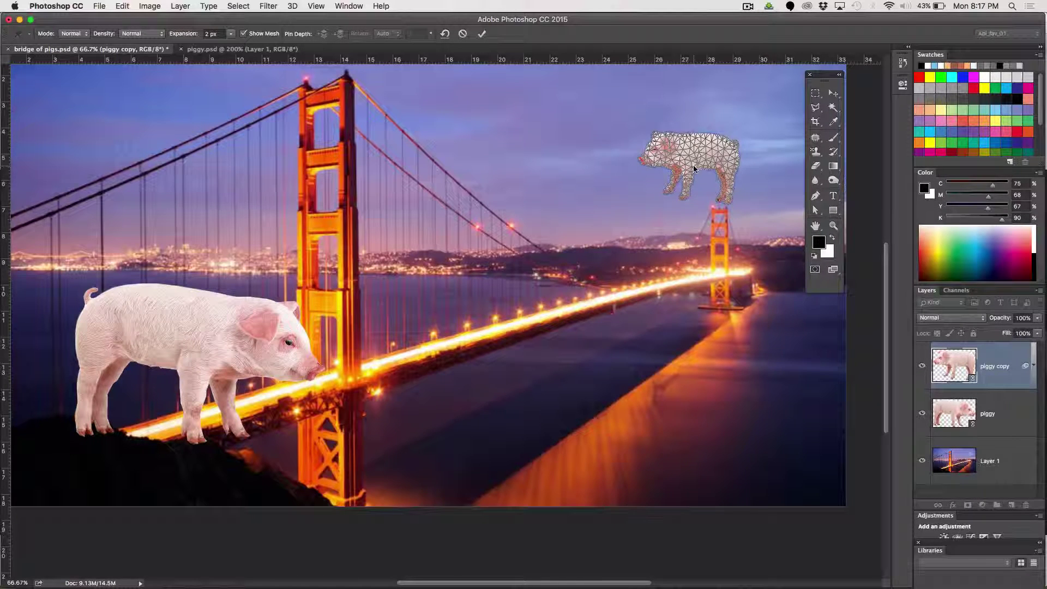
{"action": "left_click", "coordinate": [834, 225]}
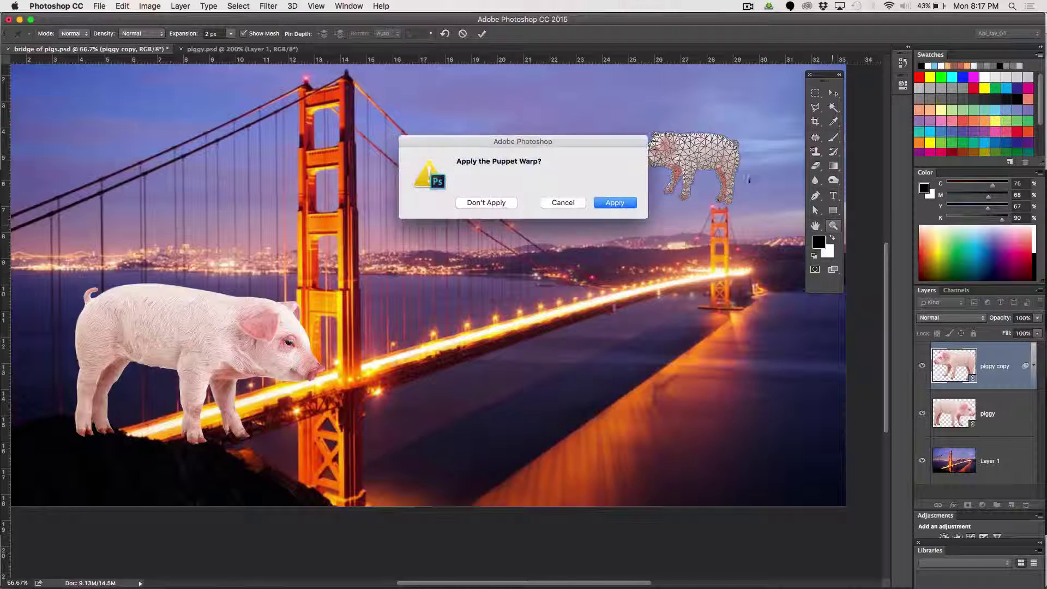
{"action": "left_click", "coordinate": [568, 203]}
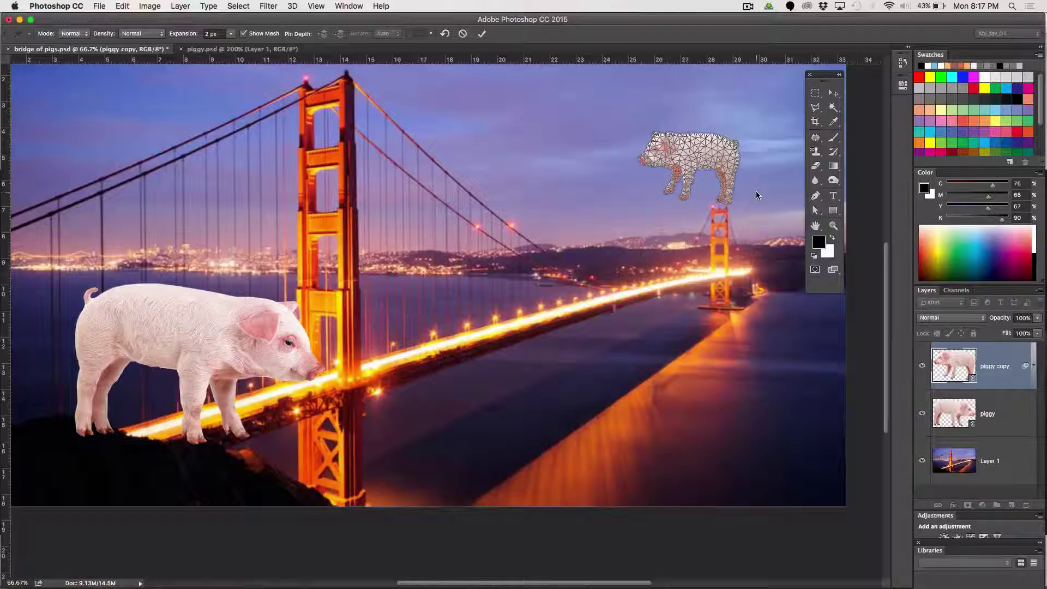
{"action": "key", "text": "super+equal"}
{"action": "key", "text": "super+equal"}
{"action": "key", "text": "super+equal"}
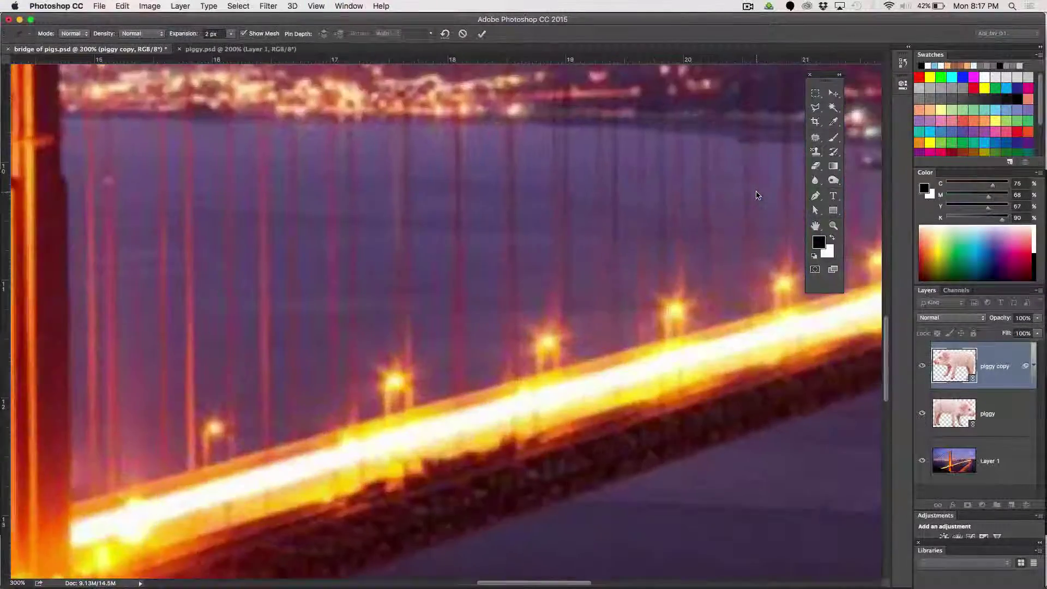
{"action": "left_click_drag", "start_coordinate": [753, 180], "coordinate": [322, 280]}
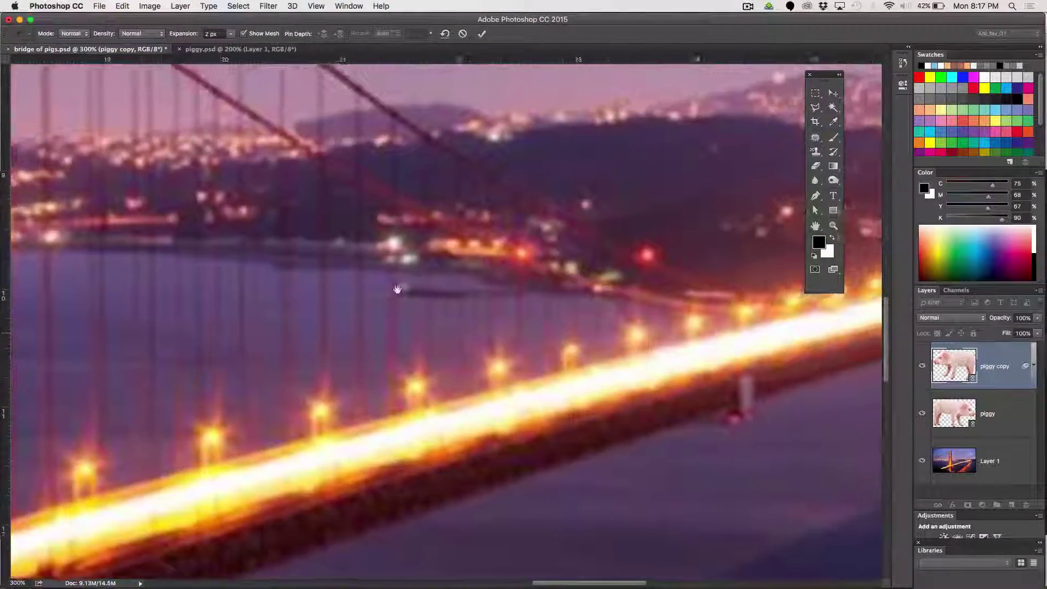
{"action": "scroll", "coordinate": [397, 289], "scroll_direction": "right", "scroll_amount": 15}
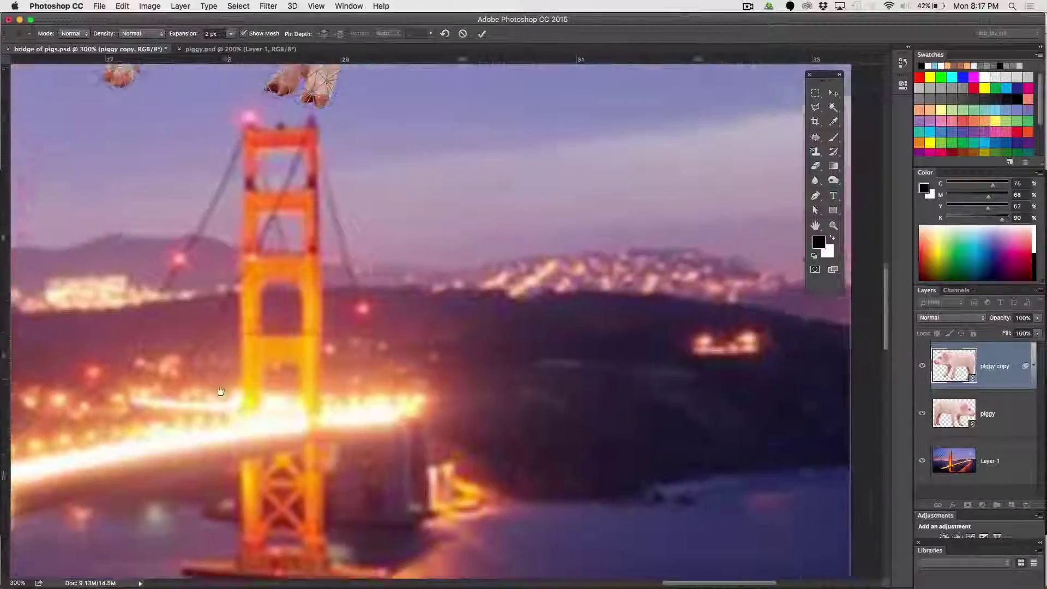
{"action": "scroll", "coordinate": [220, 392], "scroll_direction": "up", "scroll_amount": 10}
{"action": "scroll", "coordinate": [362, 206], "scroll_direction": "left", "scroll_amount": 8}
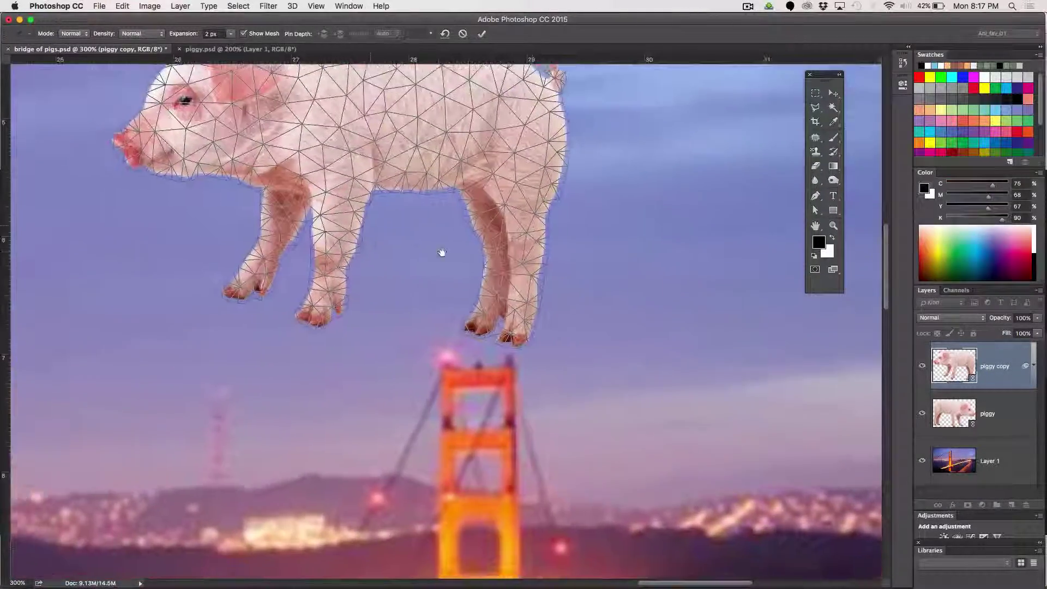
{"action": "left_click_drag", "start_coordinate": [442, 252], "coordinate": [585, 350]}
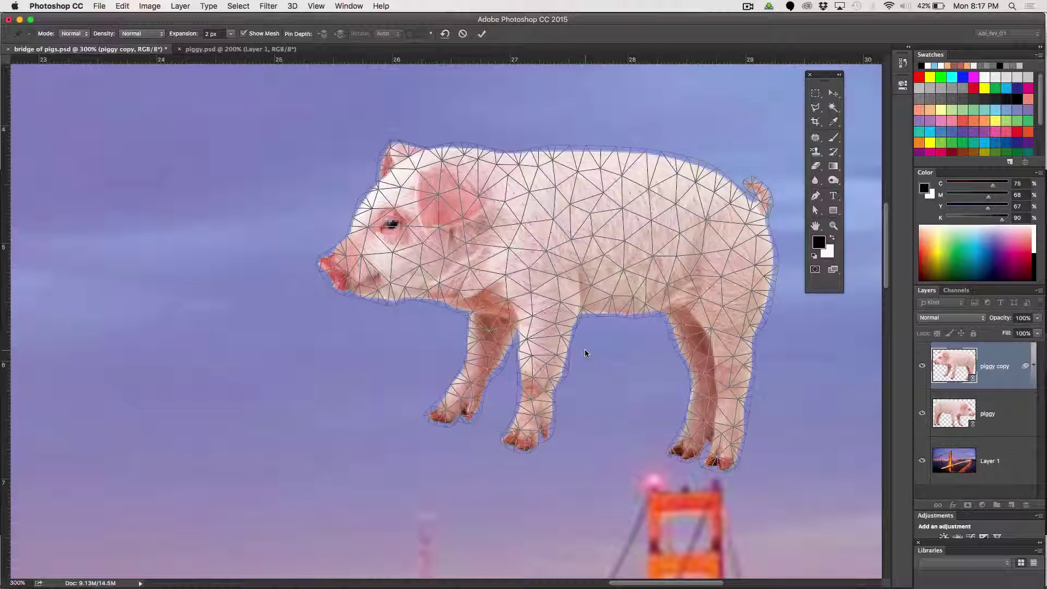
{"action": "key", "text": "Return"}
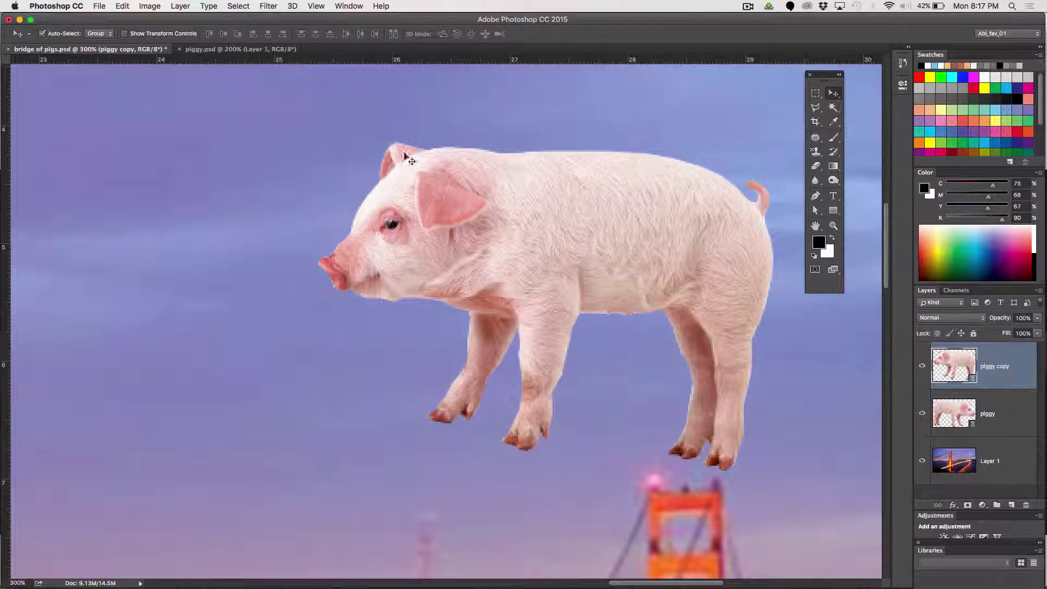
{"action": "left_click", "coordinate": [121, 6]}
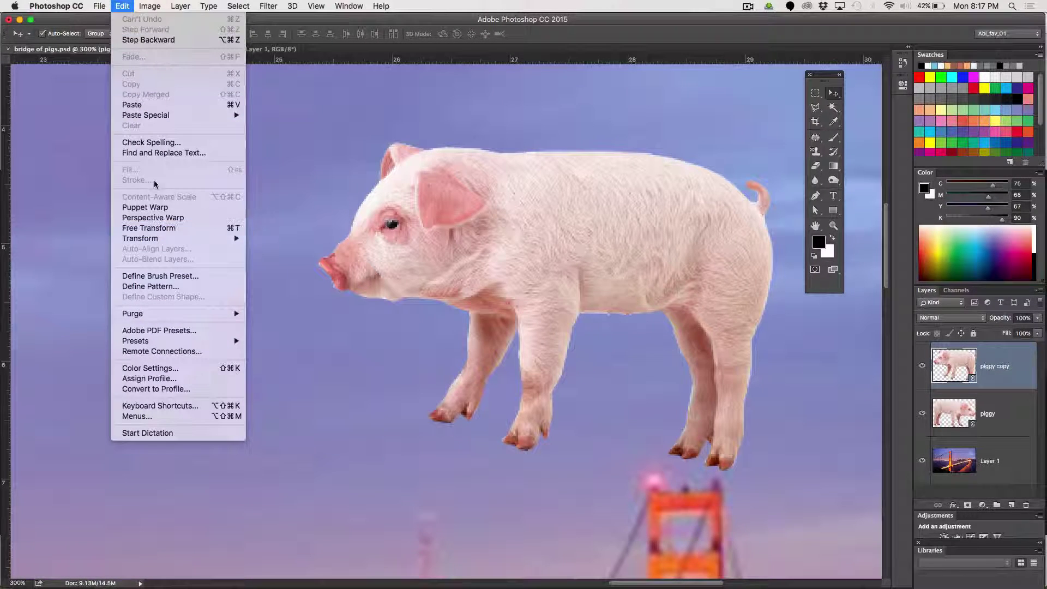
{"action": "left_click", "coordinate": [154, 208]}
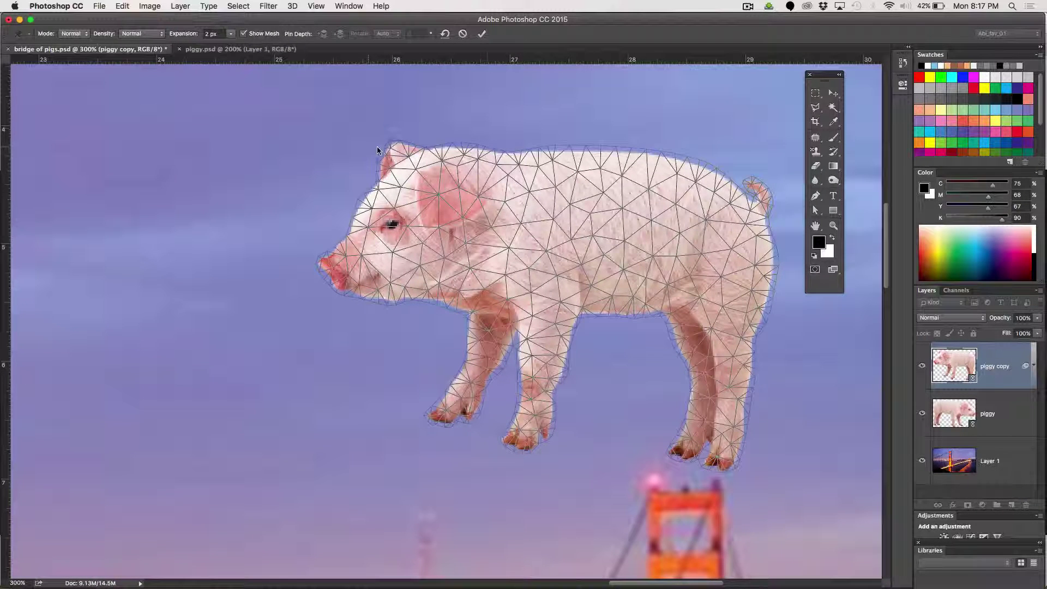
Try shifting the pig with a single Puppet Warp pin near its ear, undo the move, and remove the pin.
{"action": "left_click", "coordinate": [462, 221]}
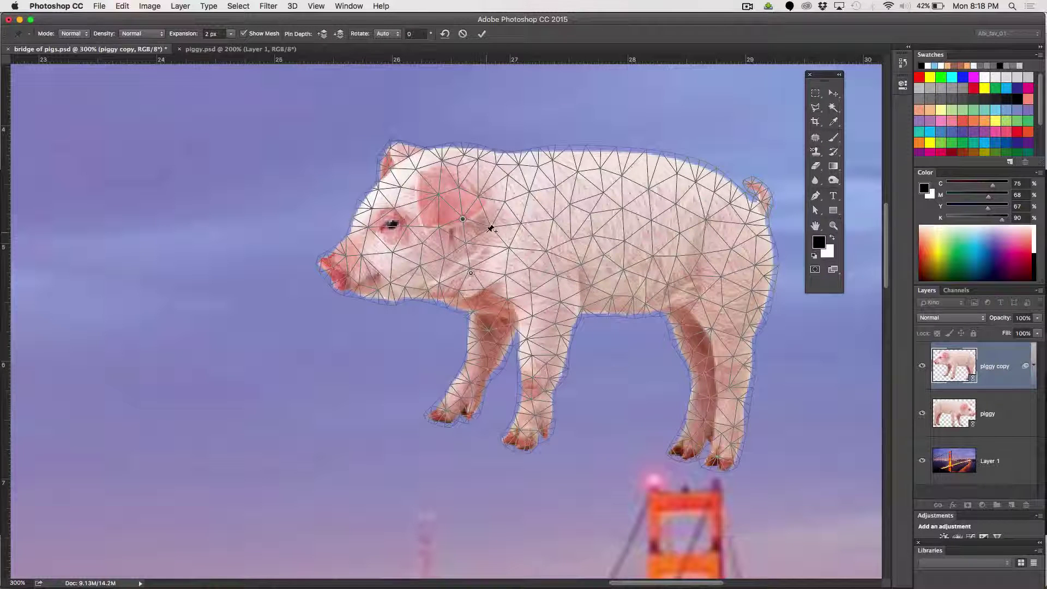
{"action": "key", "text": "Delete"}
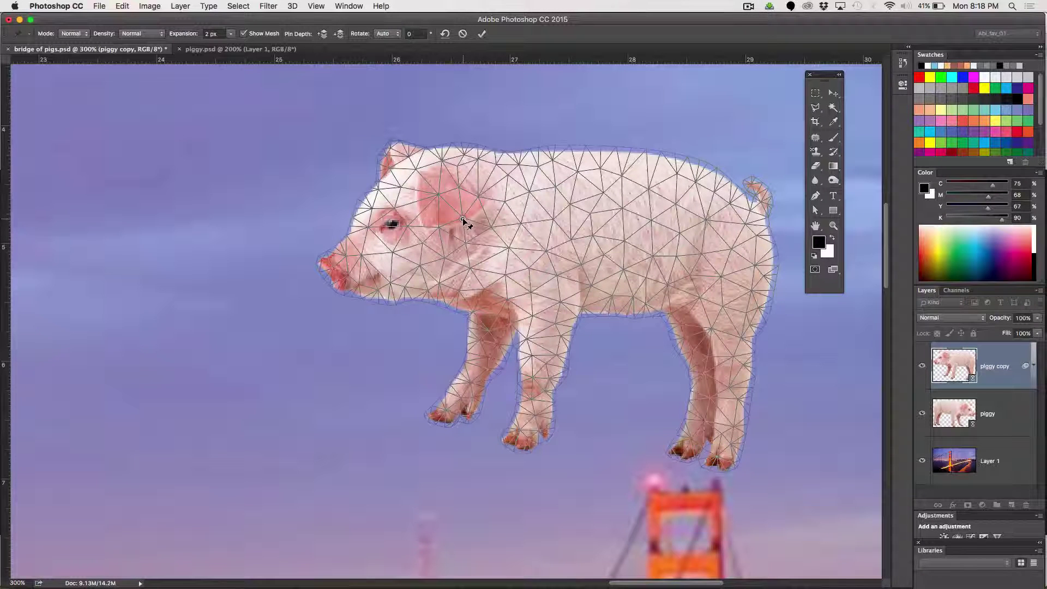
{"action": "left_click_drag", "start_coordinate": [463, 221], "coordinate": [485, 228]}
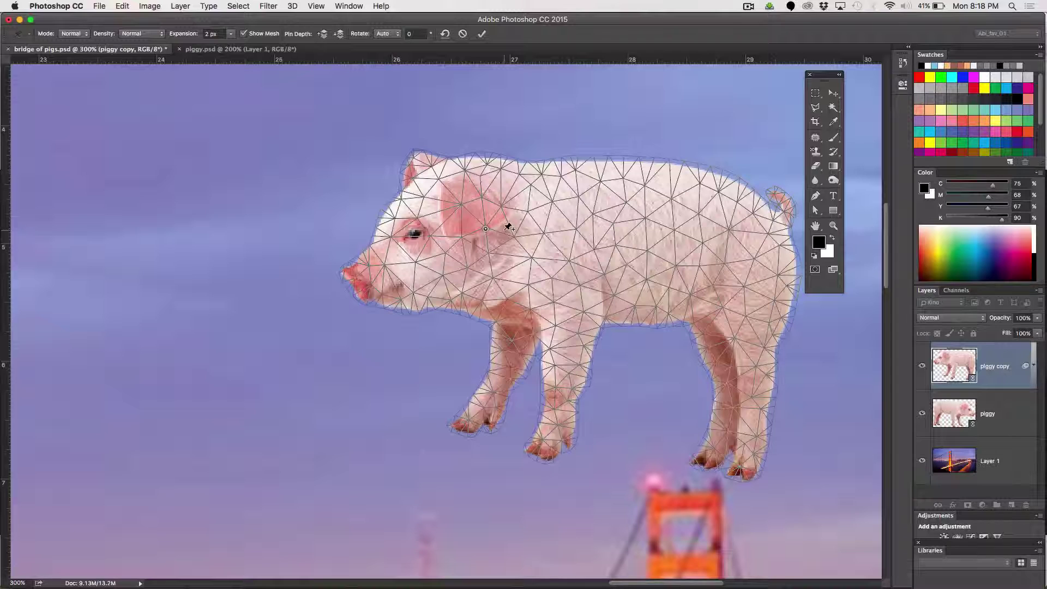
{"action": "key", "text": "ctrl+z"}
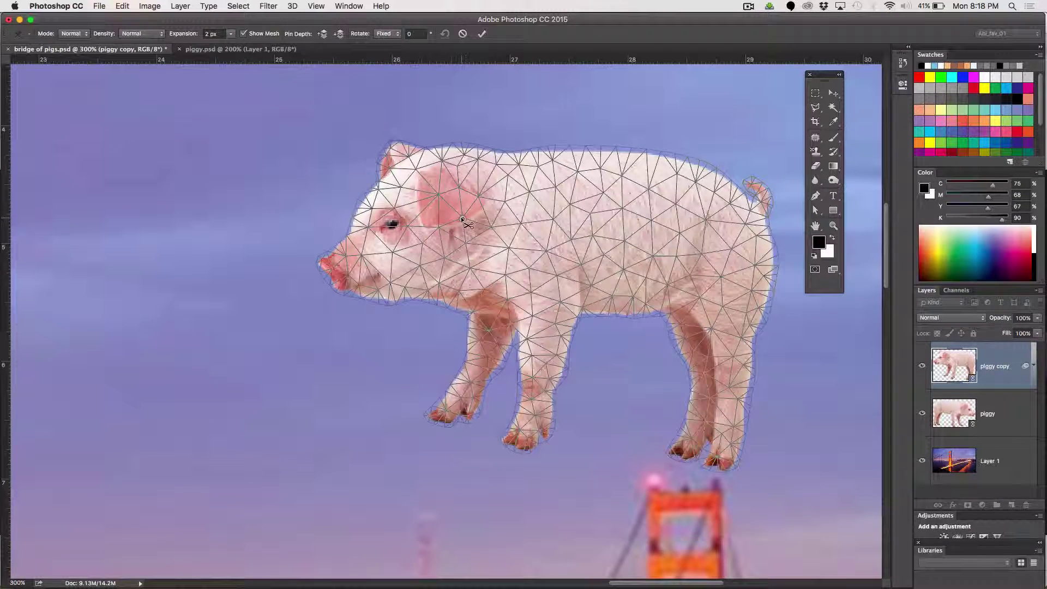
{"action": "left_click", "coordinate": [463, 220], "text": "alt"}
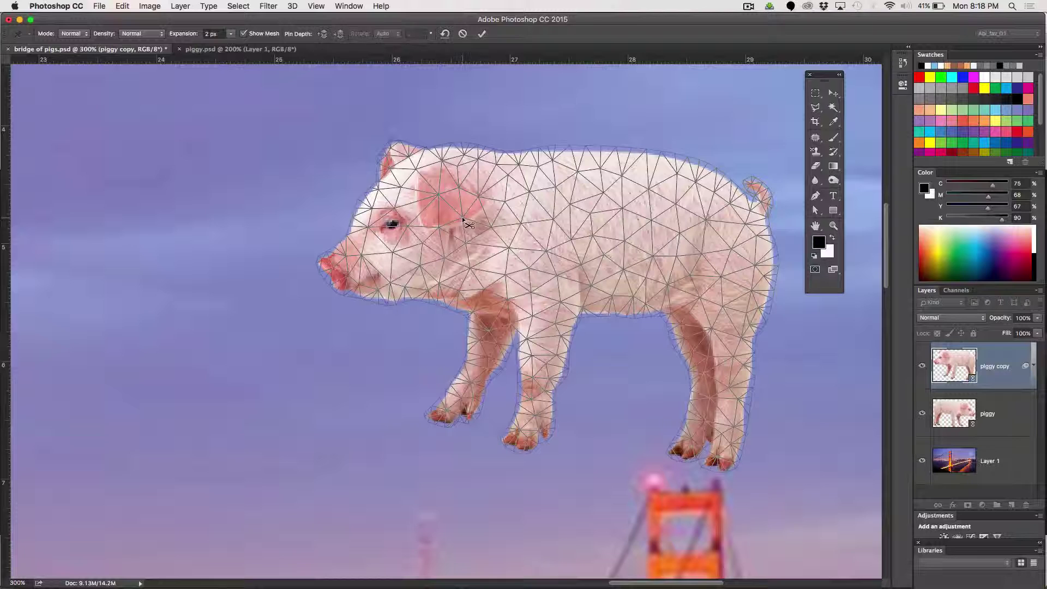
Anchor the pig's neck with a row of Puppet Warp pins from back to throat, and raise its head by a snout pin.
{"action": "left_click", "coordinate": [509, 224]}
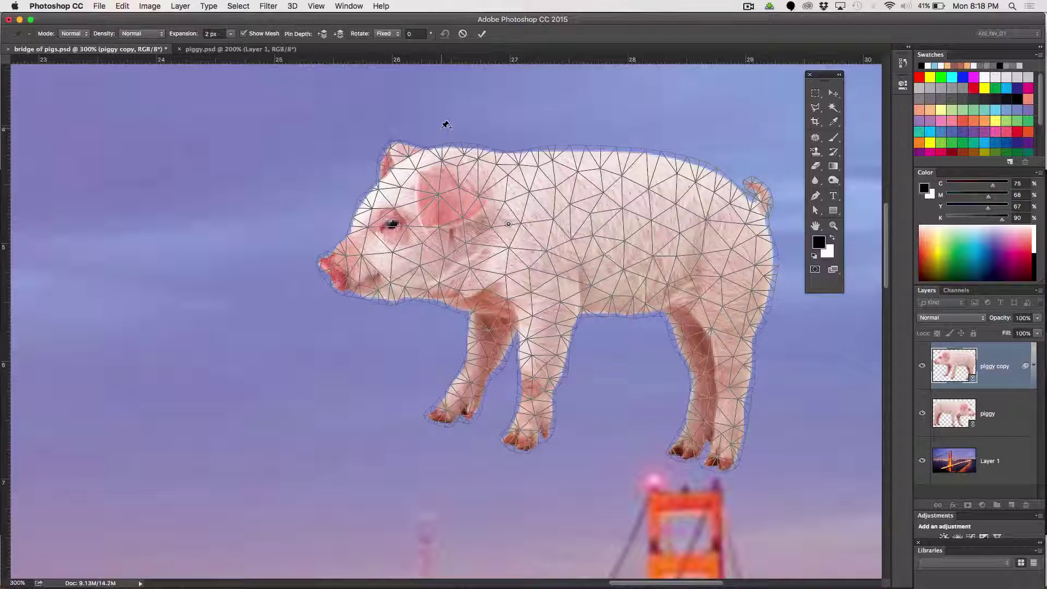
{"action": "left_click", "coordinate": [508, 189]}
{"action": "left_click", "coordinate": [481, 299]}
{"action": "left_click", "coordinate": [500, 270]}
{"action": "left_click", "coordinate": [505, 160]}
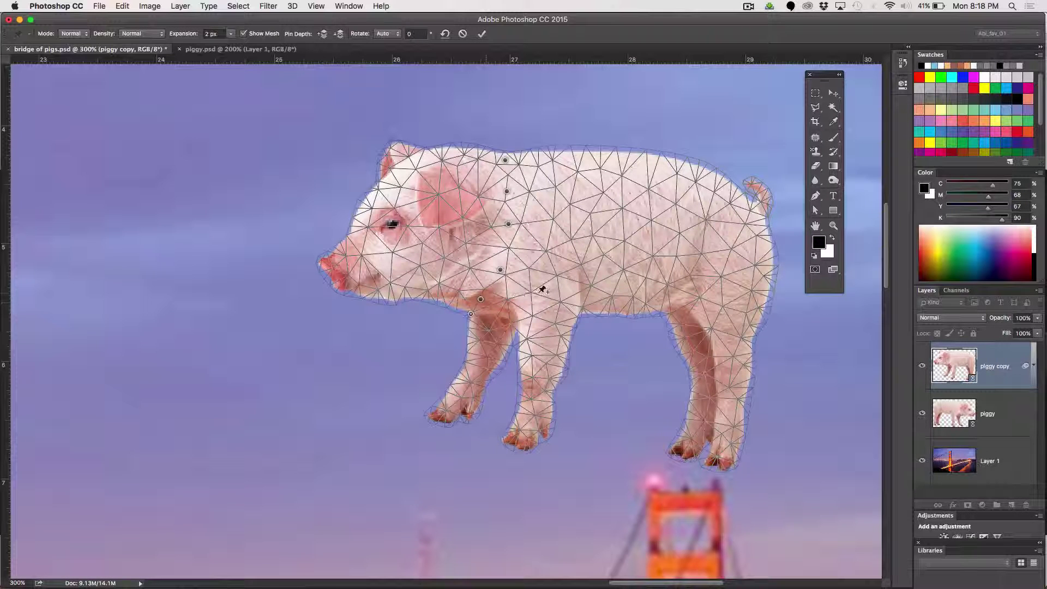
{"action": "left_click", "coordinate": [332, 275]}
{"action": "left_click_drag", "start_coordinate": [332, 271], "coordinate": [310, 134]}
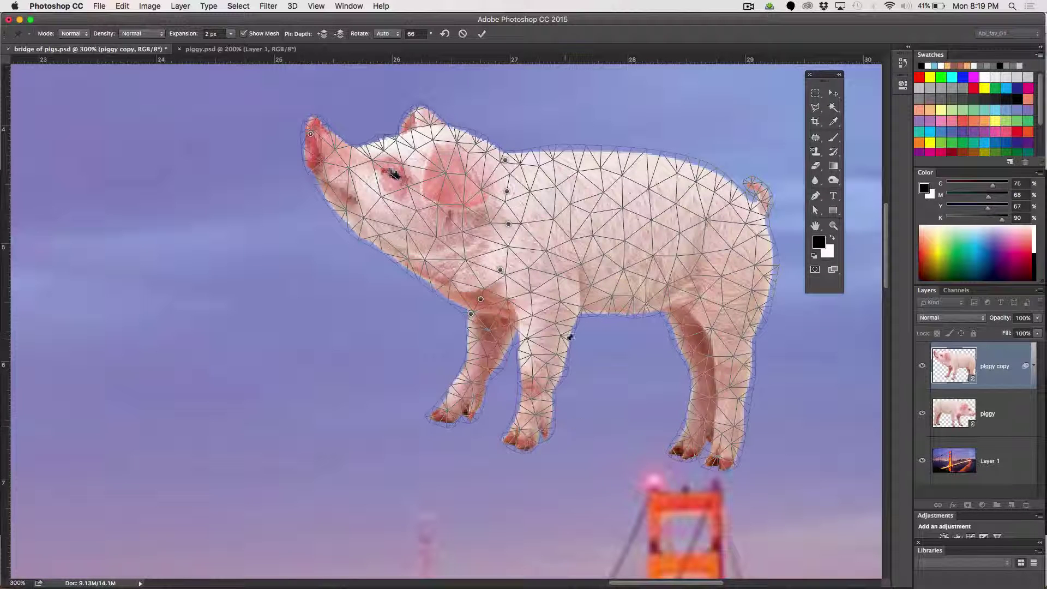
Pin the knee of the pig's near hind leg and bend the hoof backward and up with a pin on the foot.
{"action": "left_click", "coordinate": [736, 369]}
{"action": "left_click", "coordinate": [720, 371]}
{"action": "left_click", "coordinate": [716, 462]}
{"action": "left_click_drag", "start_coordinate": [716, 462], "coordinate": [759, 435]}
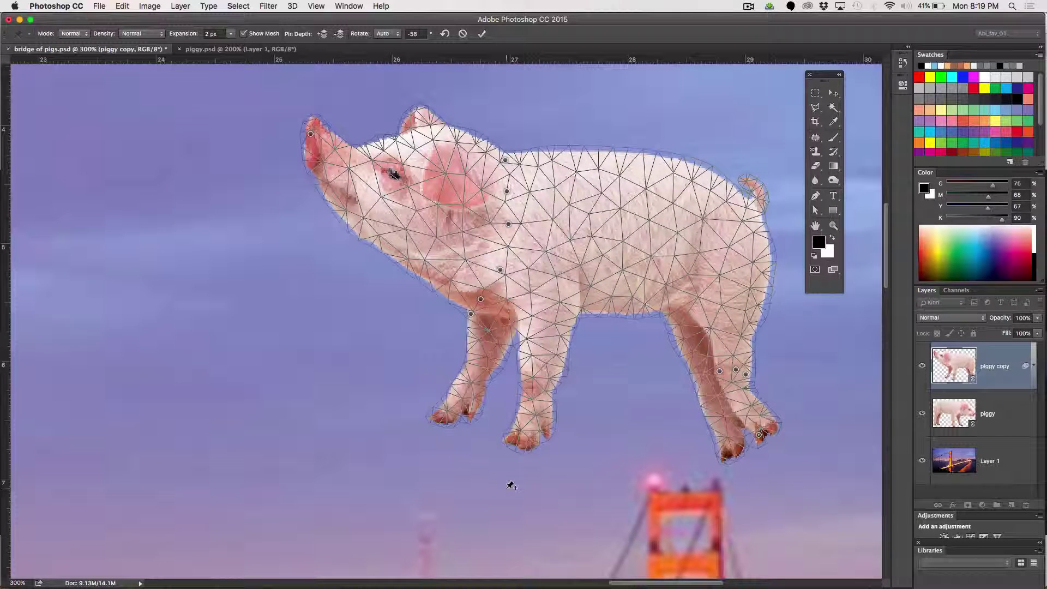
Place three pins across the knee of the near front leg and bend its hoof backward with a foot pin.
{"action": "left_click", "coordinate": [520, 391]}
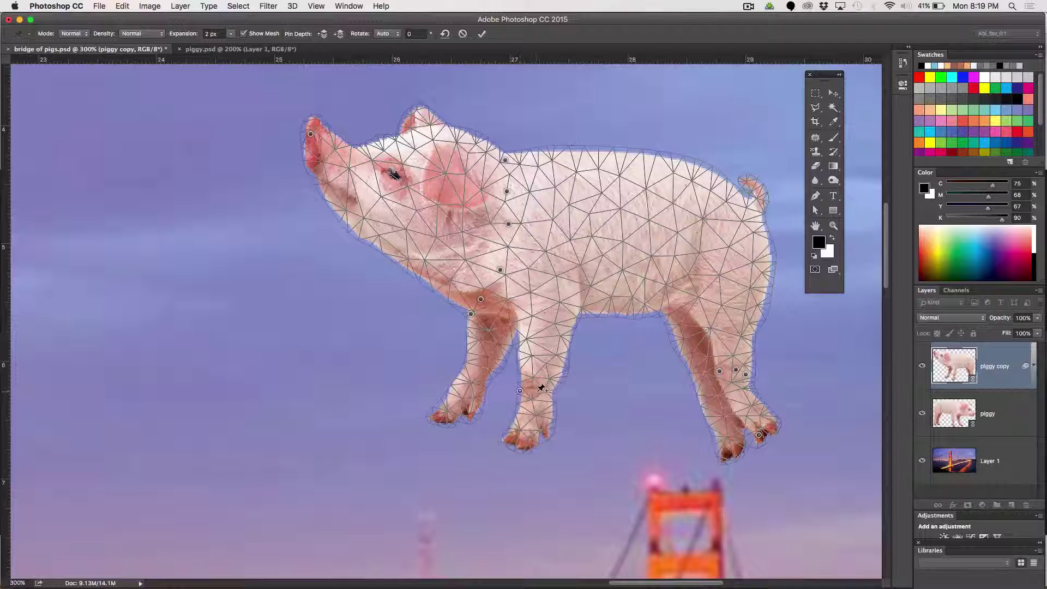
{"action": "left_click", "coordinate": [539, 392]}
{"action": "left_click", "coordinate": [551, 398]}
{"action": "left_click", "coordinate": [524, 445]}
{"action": "left_click_drag", "start_coordinate": [524, 445], "coordinate": [556, 429]}
Place Puppet Warp pins across the knee of the small pig's far front leg and bend its hoof forward and up with a toe pin.
{"action": "left_click", "coordinate": [457, 379]}
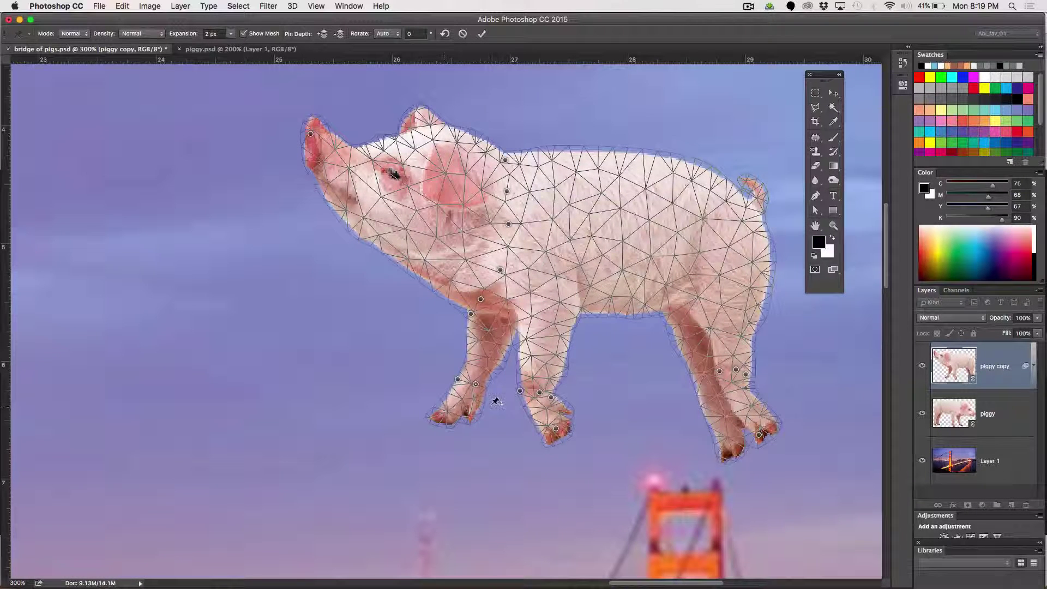
{"action": "left_click", "coordinate": [475, 380]}
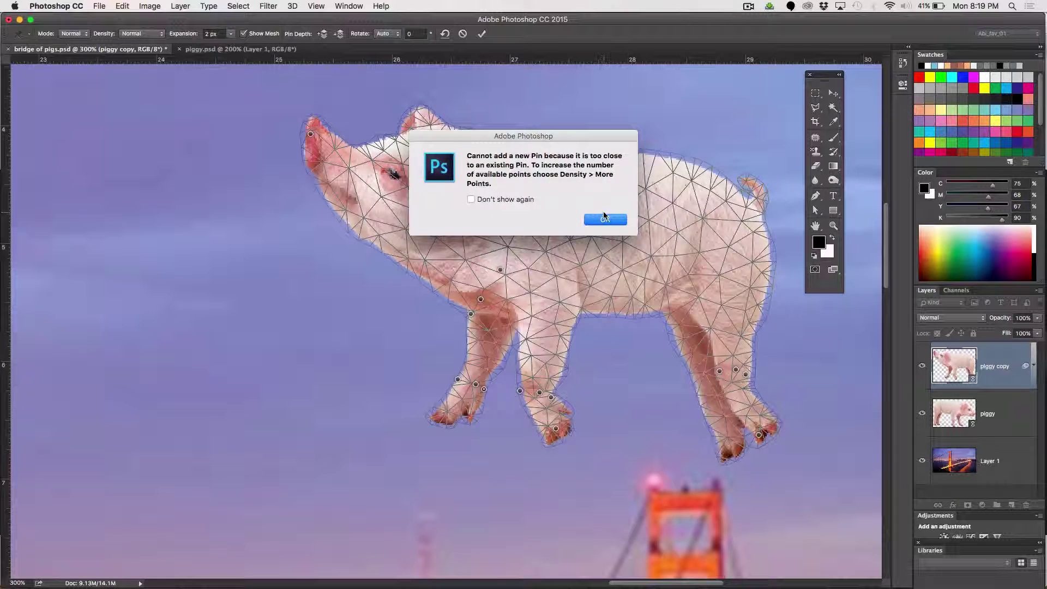
{"action": "left_click", "coordinate": [604, 218]}
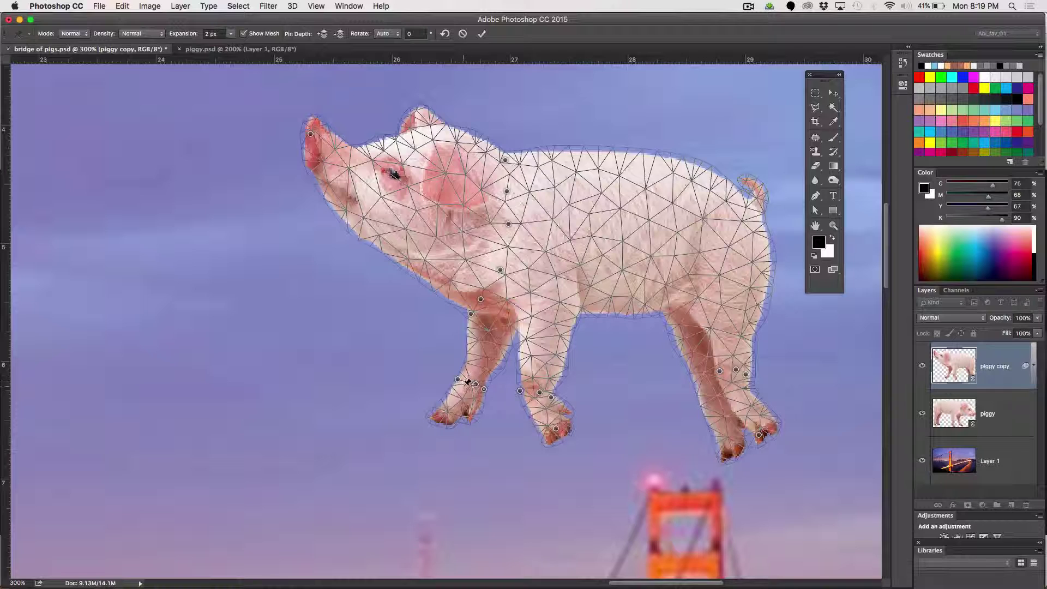
{"action": "left_click", "coordinate": [468, 381]}
{"action": "left_click", "coordinate": [603, 221]}
{"action": "left_click", "coordinate": [466, 382]}
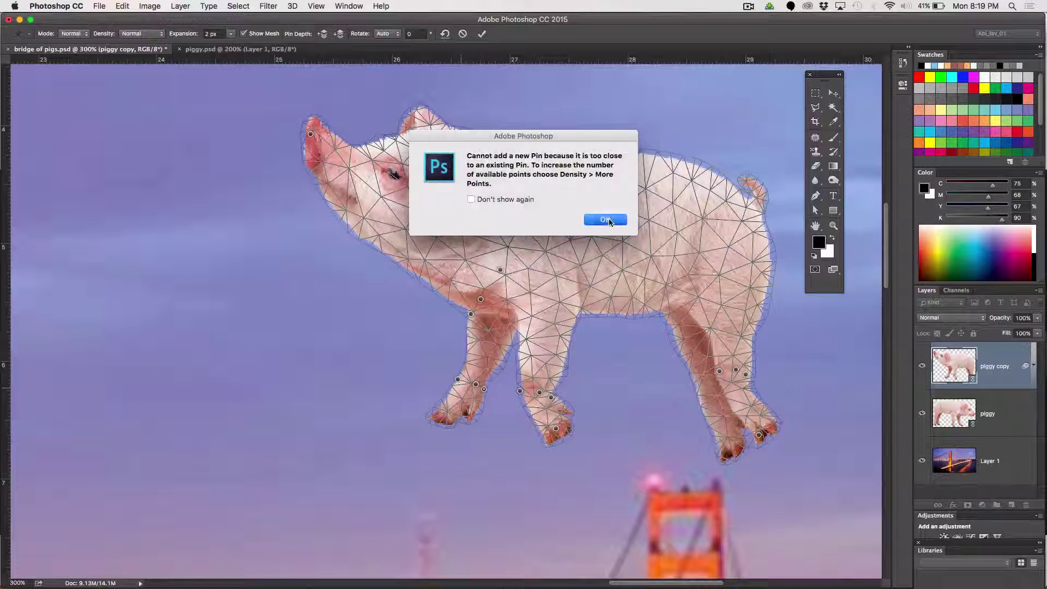
{"action": "left_click", "coordinate": [605, 220]}
{"action": "left_click", "coordinate": [464, 394]}
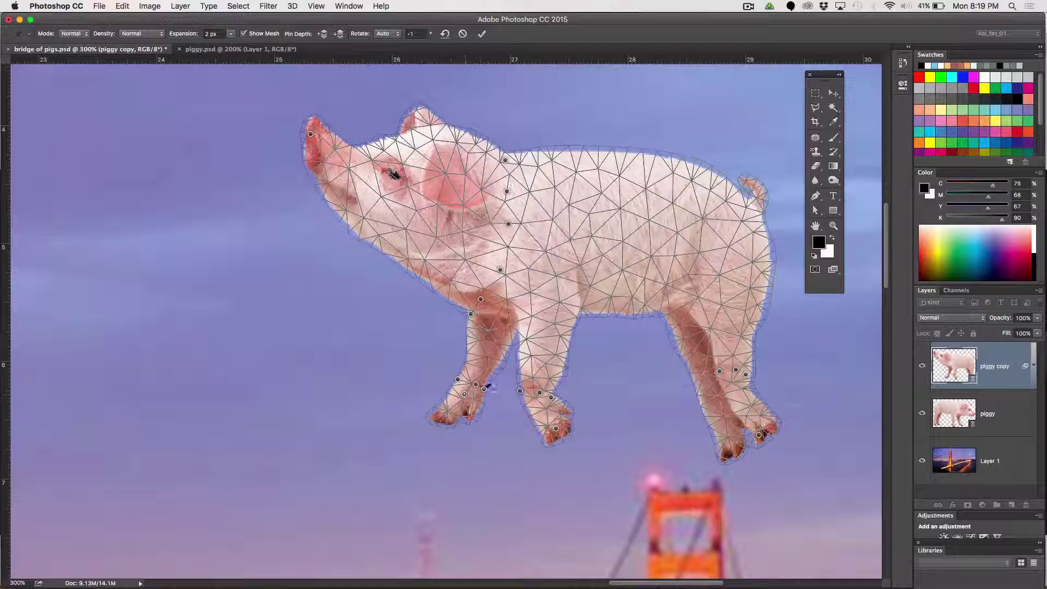
{"action": "left_click", "coordinate": [433, 422]}
{"action": "mouse_move", "coordinate": [433, 422]}
{"action": "left_mouse_down"}
{"action": "mouse_move", "coordinate": [415, 394]}
{"action": "mouse_move", "coordinate": [424, 404]}
{"action": "left_mouse_up"}
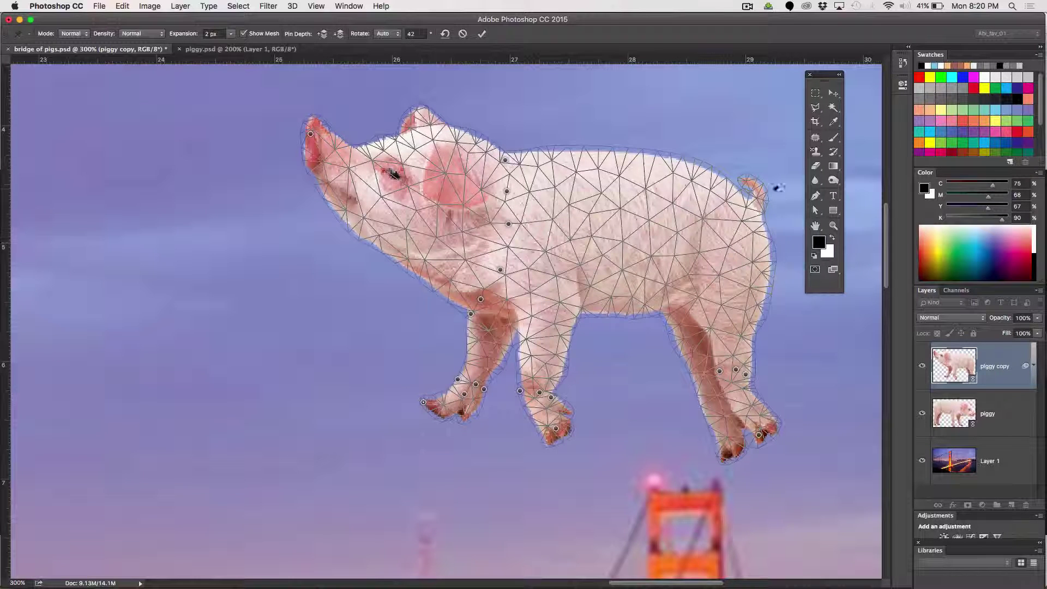
Pin the base of the small pig's tail, pull the curled tip out straight behind it, and apply the Puppet Warp.
{"action": "left_click", "coordinate": [759, 204]}
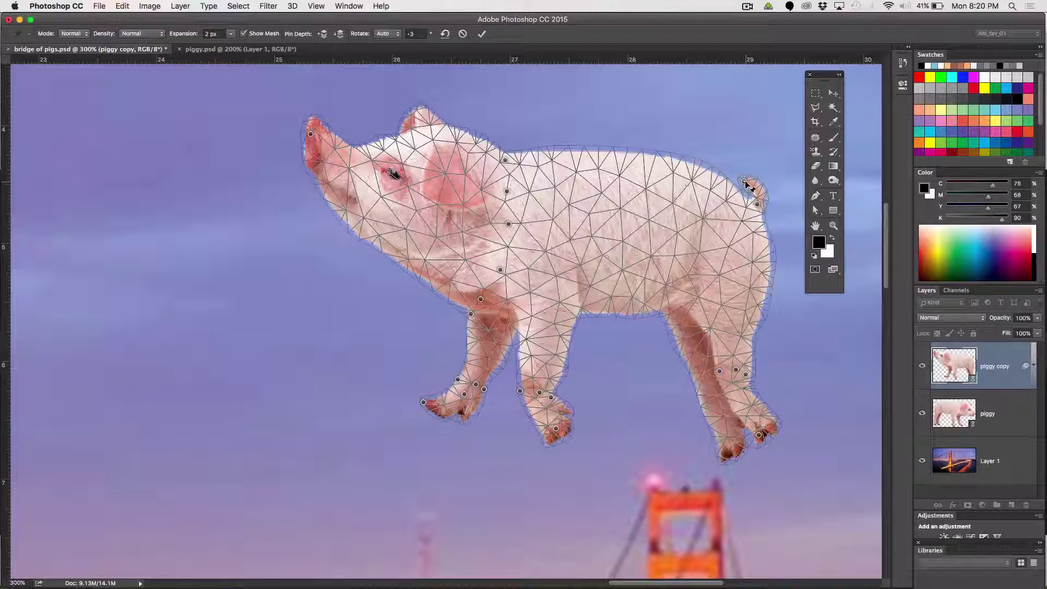
{"action": "left_click_drag", "start_coordinate": [745, 180], "coordinate": [794, 187]}
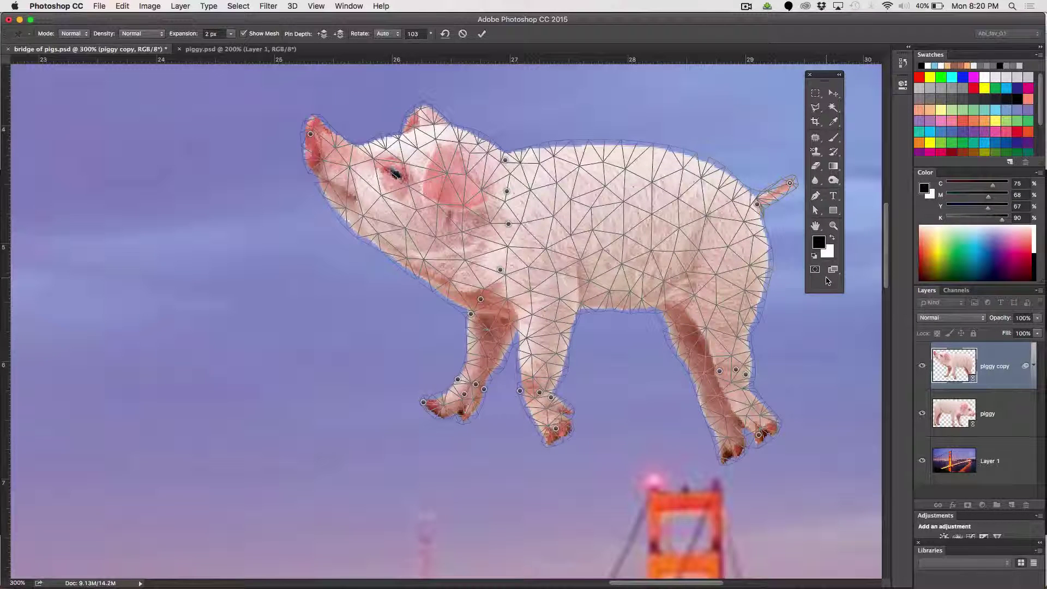
{"action": "key", "text": "Return"}
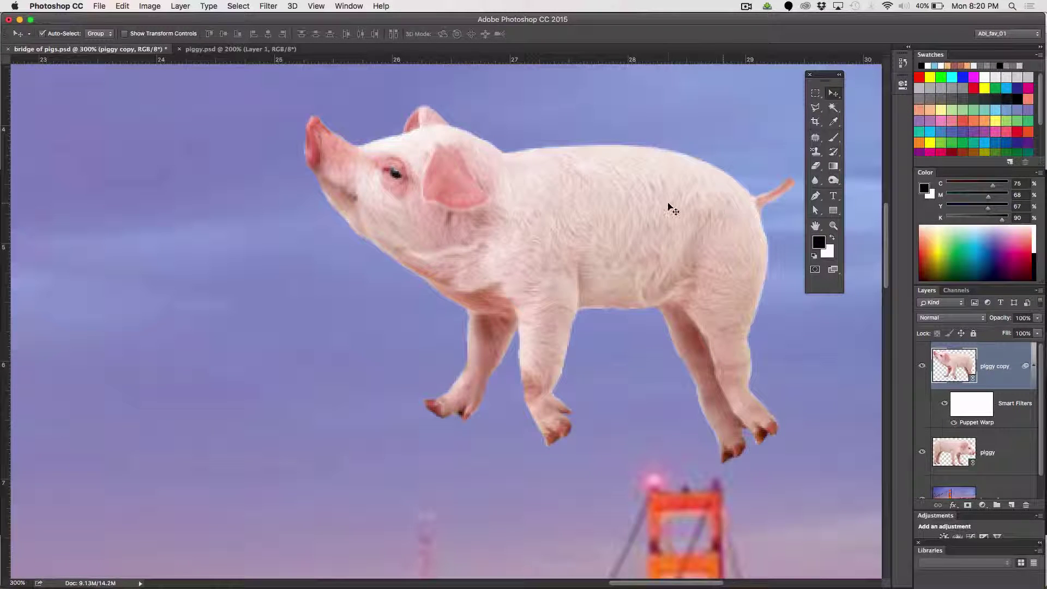
Rotate the small pig to 29.53° with Free Transform so it points skyward, and move it up into the sky clear of the far tower.
{"action": "key", "text": "super+minus"}
{"action": "key", "text": "super+minus"}
{"action": "key", "text": "super+minus"}
{"action": "key", "text": "super+minus"}
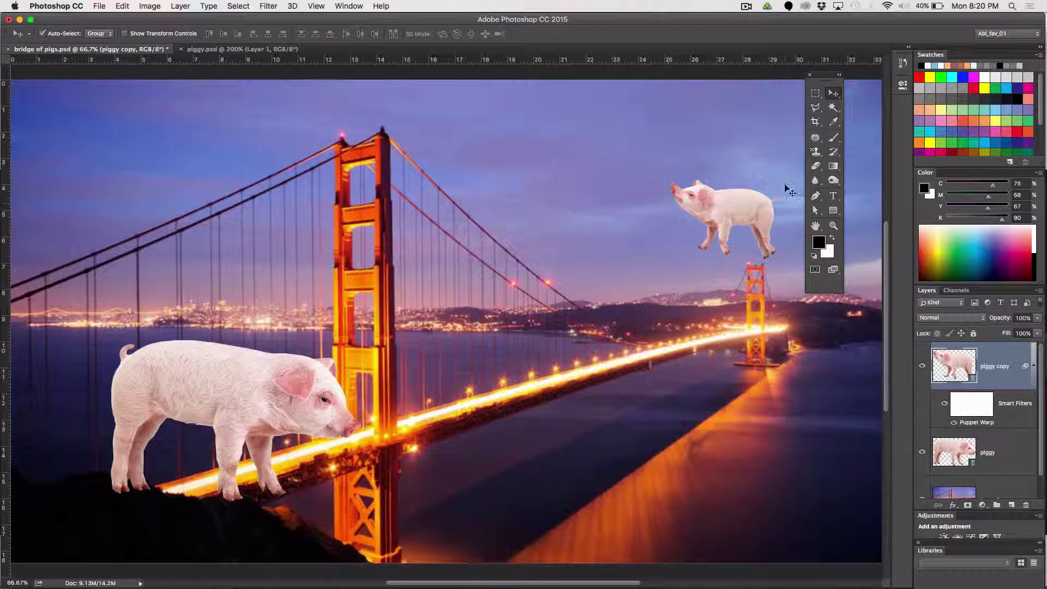
{"action": "key", "text": "super+t"}
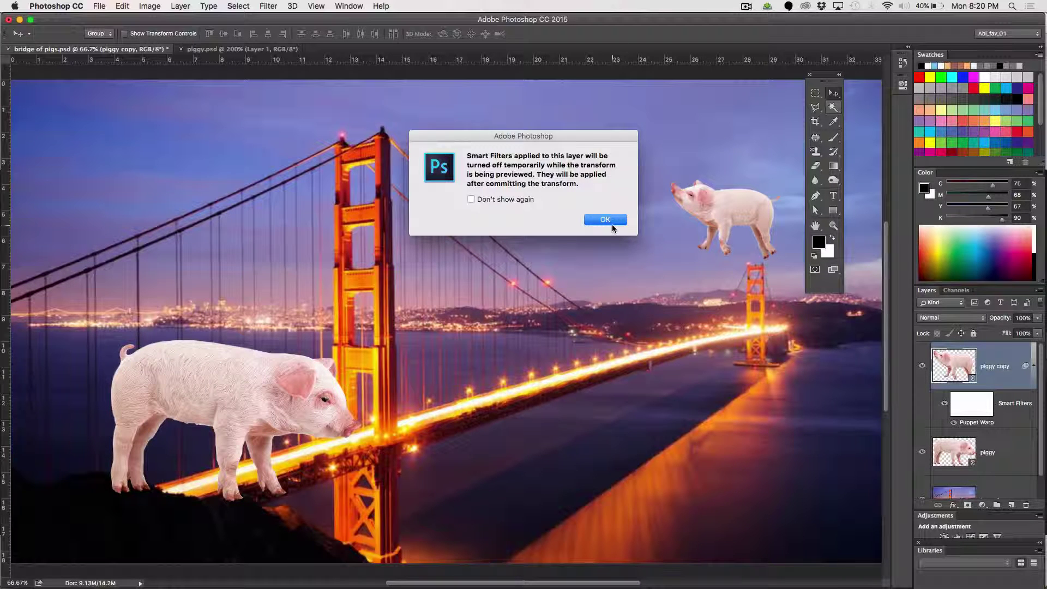
{"action": "left_click", "coordinate": [606, 220]}
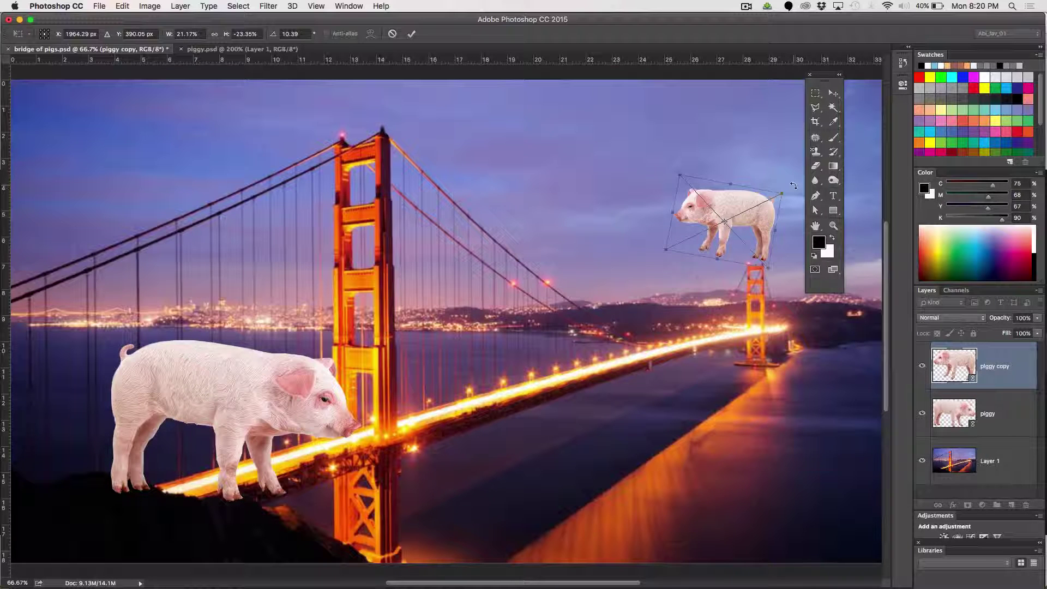
{"action": "left_click_drag", "start_coordinate": [793, 186], "coordinate": [795, 212]}
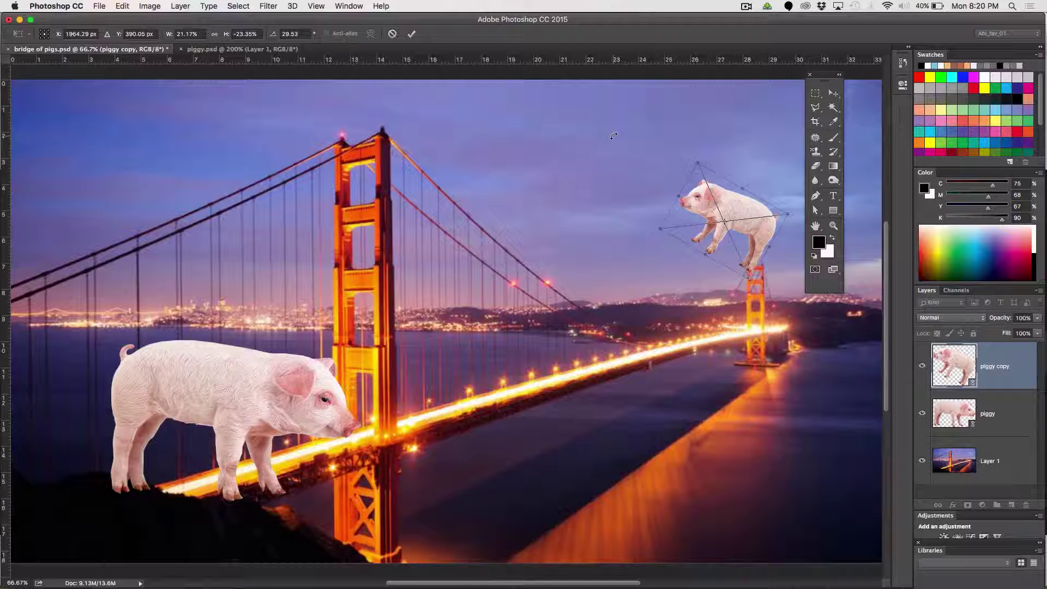
{"action": "key", "text": "Return"}
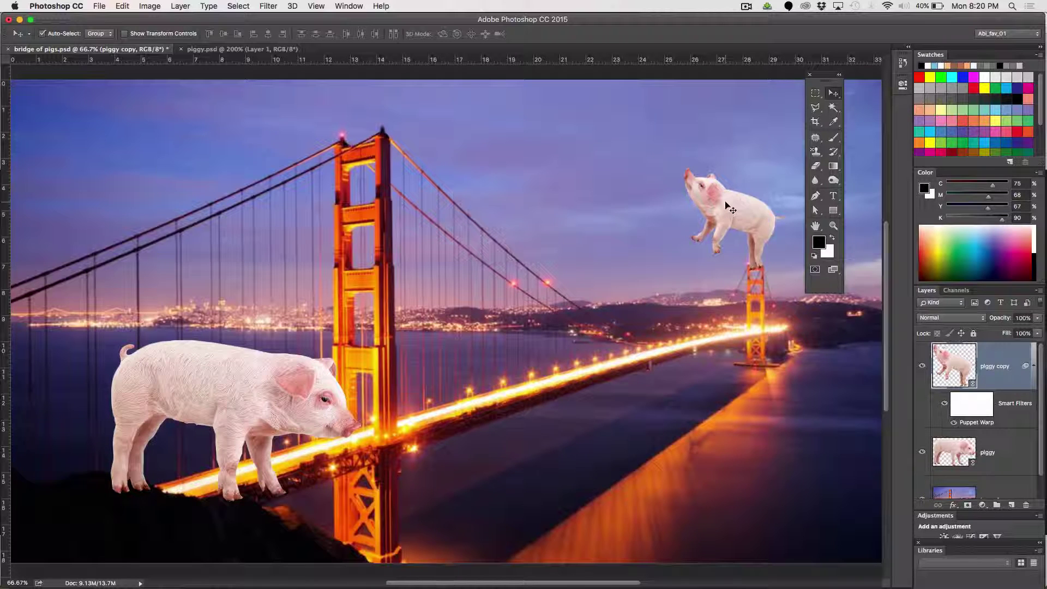
{"action": "left_click_drag", "start_coordinate": [719, 199], "coordinate": [695, 171]}
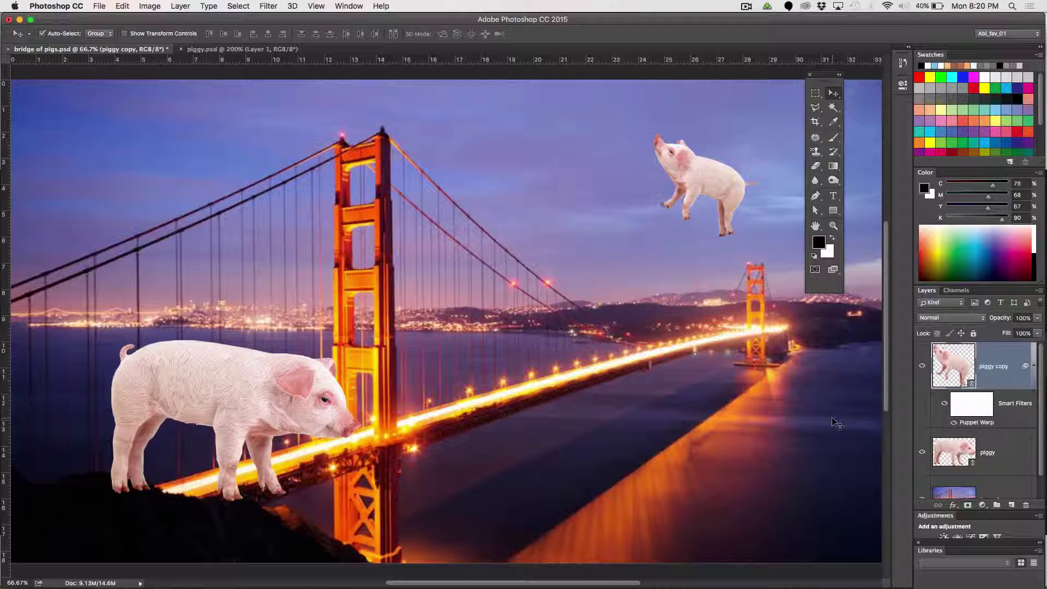
Start Puppet Warp on the large pig's piggy layer, pin its shoulder and neck, and raise its head with a face pin.
{"action": "left_click", "coordinate": [1003, 469]}
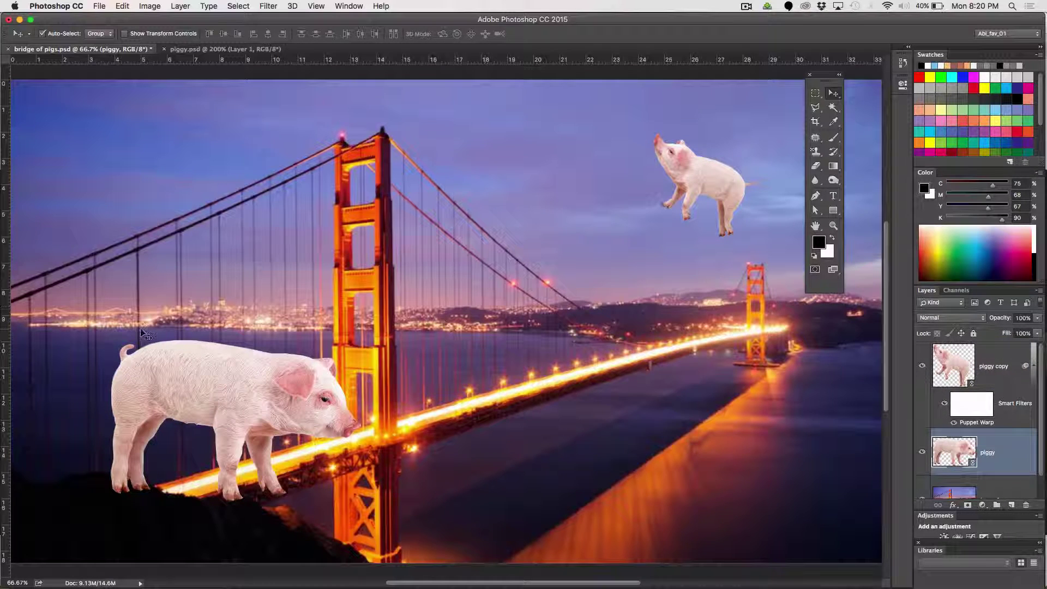
{"action": "left_click", "coordinate": [122, 6]}
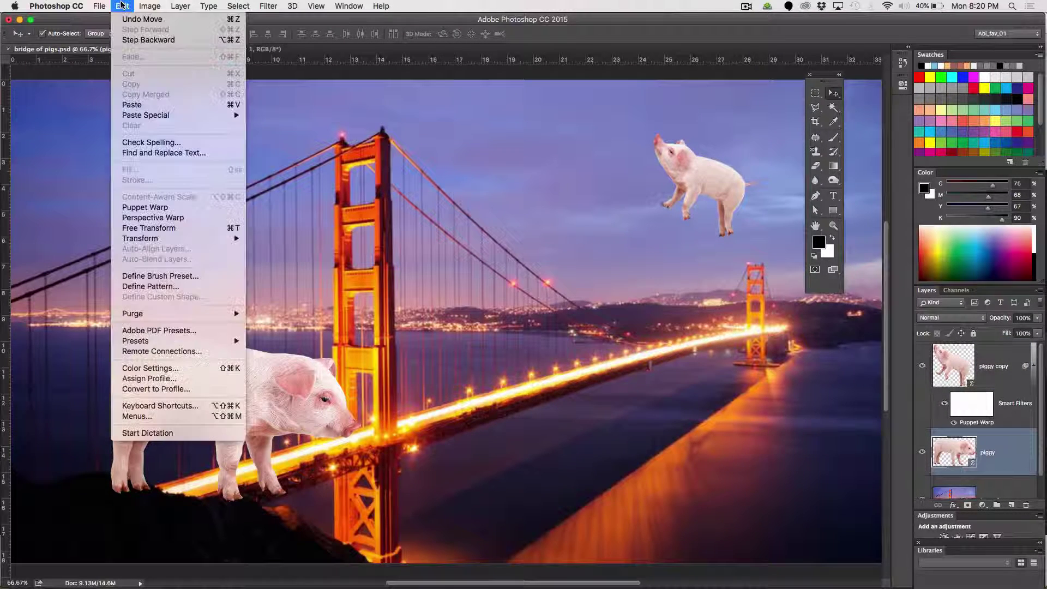
{"action": "mouse_move", "coordinate": [113, 240]}
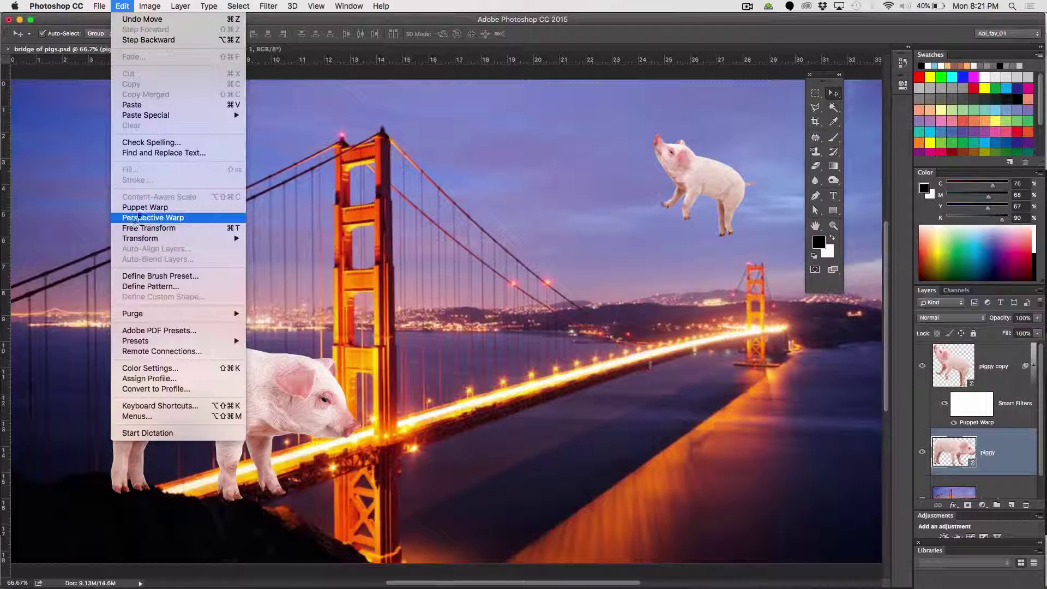
{"action": "left_click", "coordinate": [132, 208]}
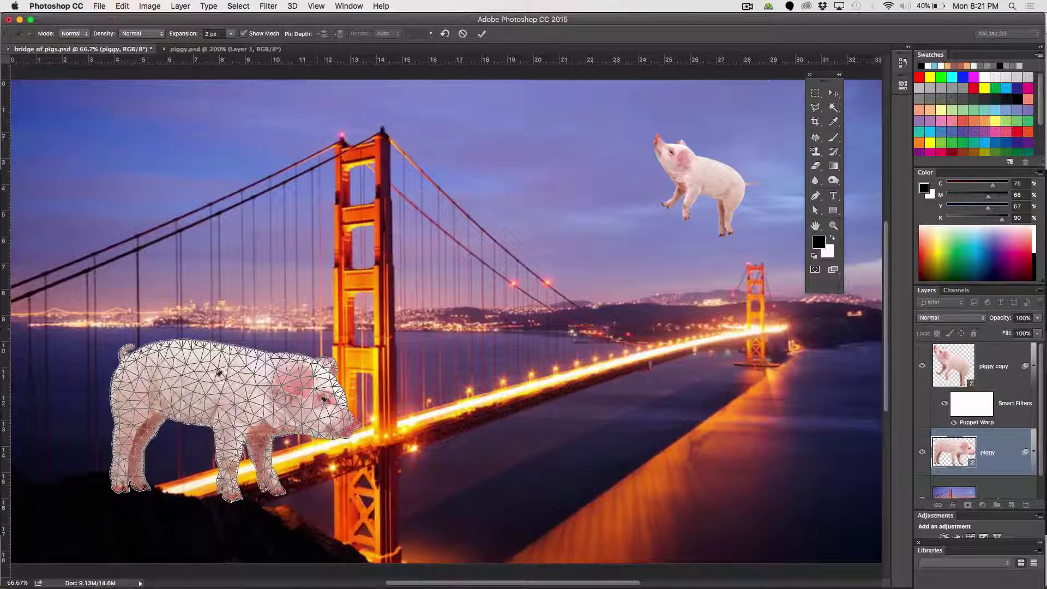
{"action": "left_click", "coordinate": [238, 400]}
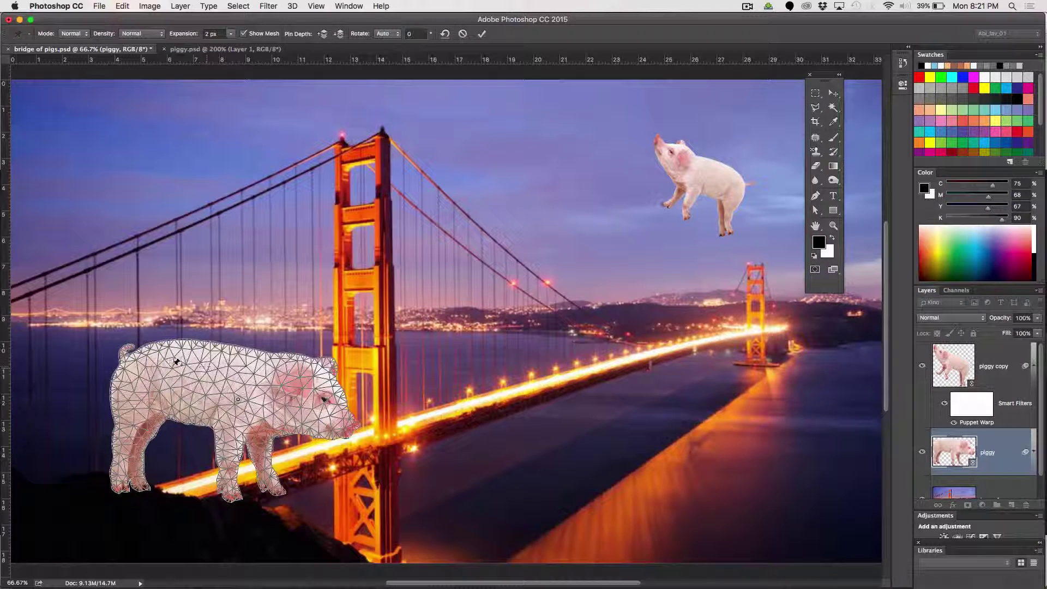
{"action": "left_click", "coordinate": [322, 400]}
{"action": "left_click", "coordinate": [280, 401]}
{"action": "left_click_drag", "start_coordinate": [334, 406], "coordinate": [327, 374]}
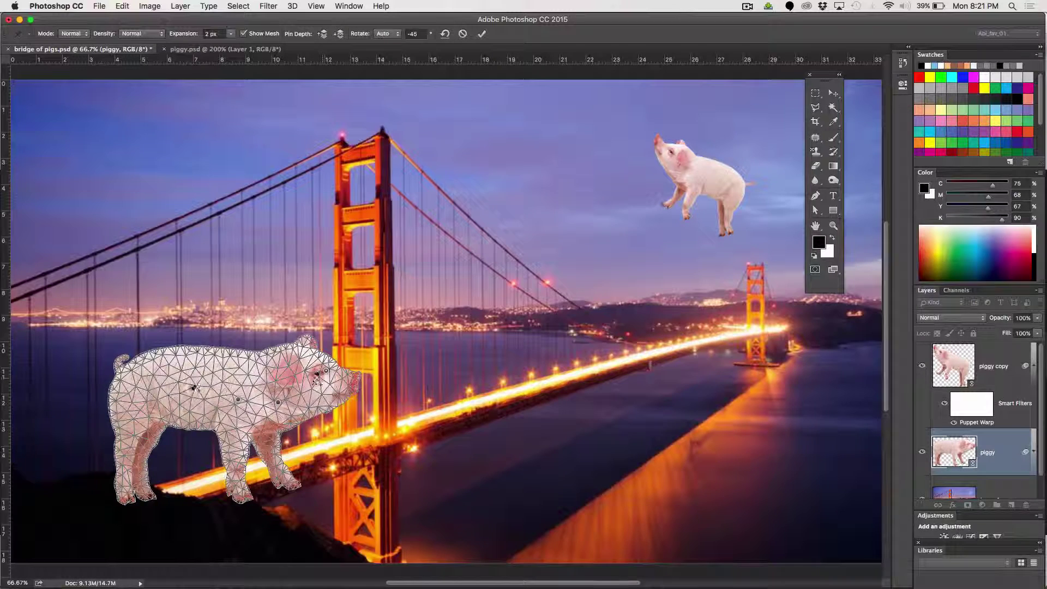
Pin the large pig's rump and swing its hind legs out backward with a pin on the near hind leg.
{"action": "left_click", "coordinate": [145, 374]}
{"action": "left_click", "coordinate": [124, 425]}
{"action": "left_click_drag", "start_coordinate": [123, 427], "coordinate": [96, 380]}
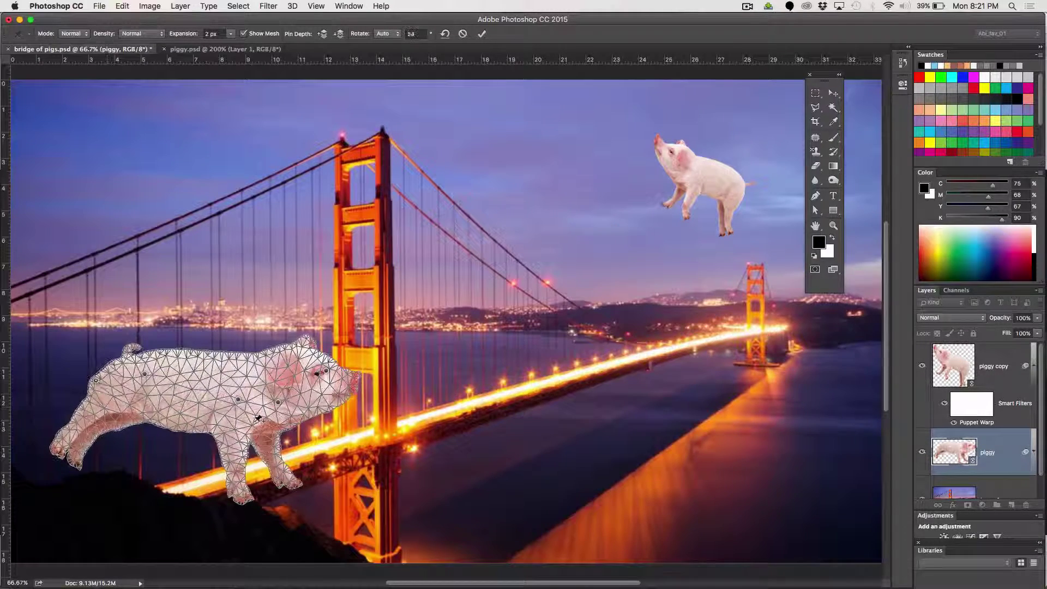
Pin the tops of the large pig's front legs, swing both hooves forward and up with foot pins, and apply the Puppet Warp.
{"action": "left_click", "coordinate": [225, 433]}
{"action": "left_click", "coordinate": [275, 422]}
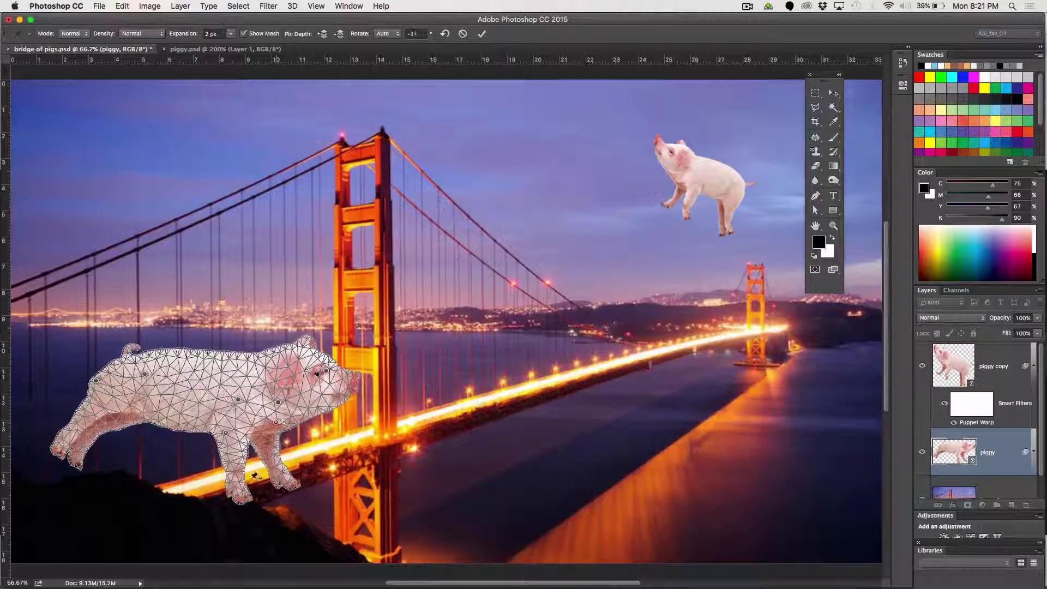
{"action": "left_click", "coordinate": [239, 492]}
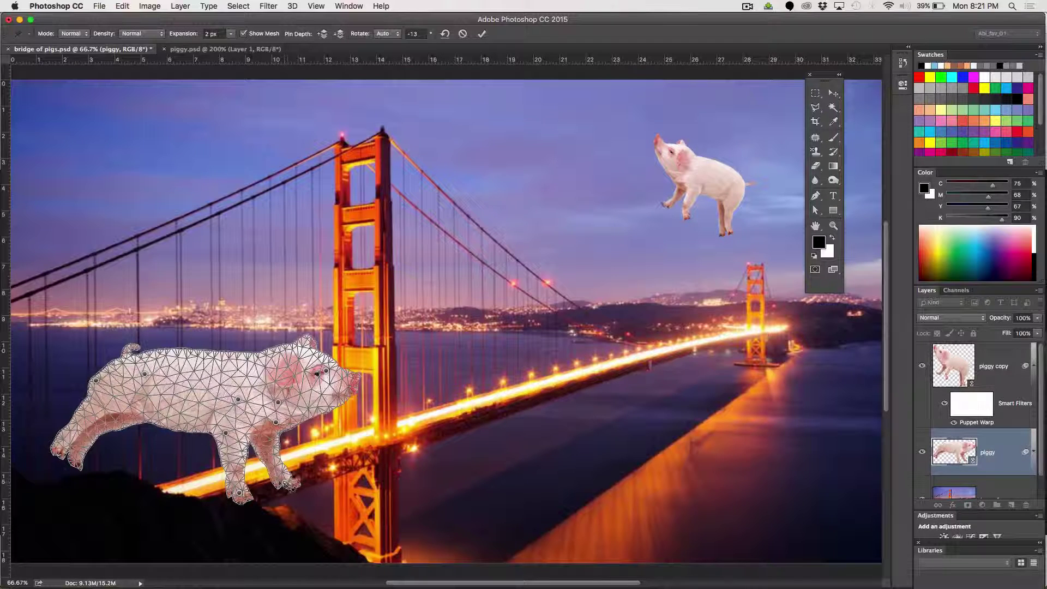
{"action": "left_click_drag", "start_coordinate": [285, 483], "coordinate": [308, 454]}
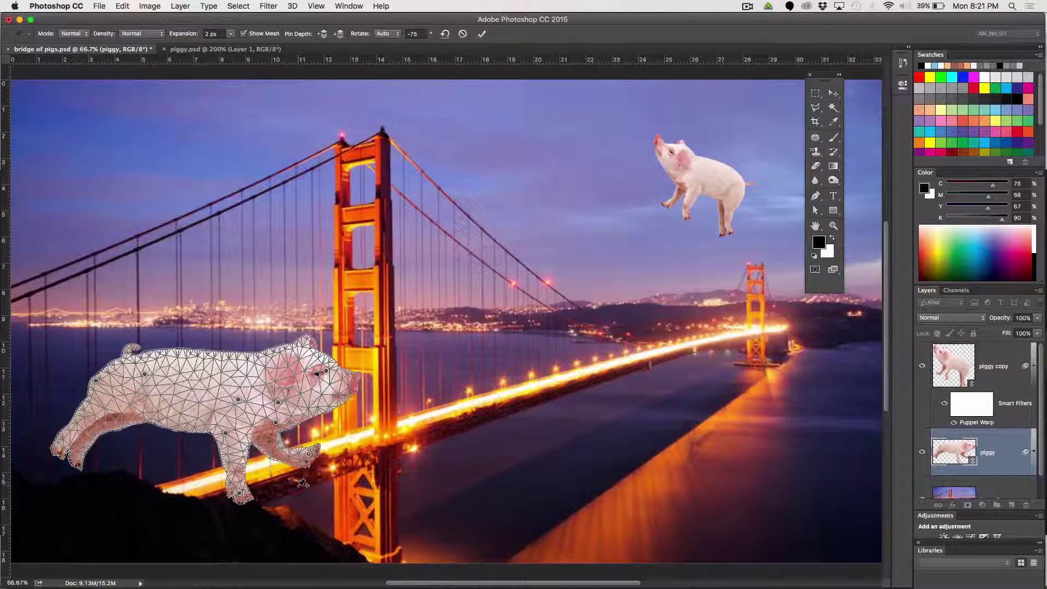
{"action": "left_click_drag", "start_coordinate": [240, 494], "coordinate": [268, 481]}
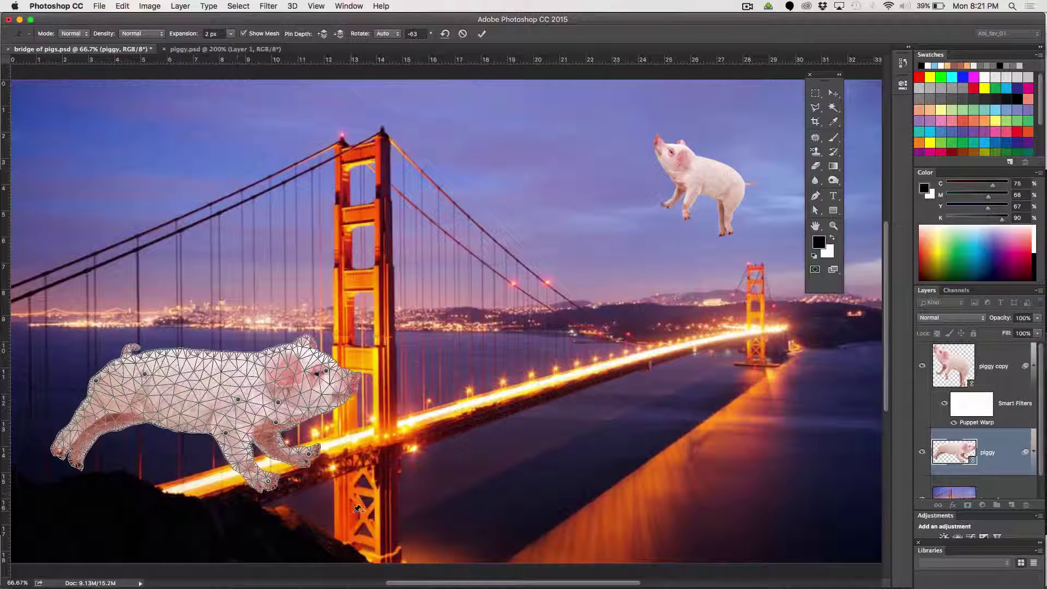
{"action": "key", "text": "Return"}
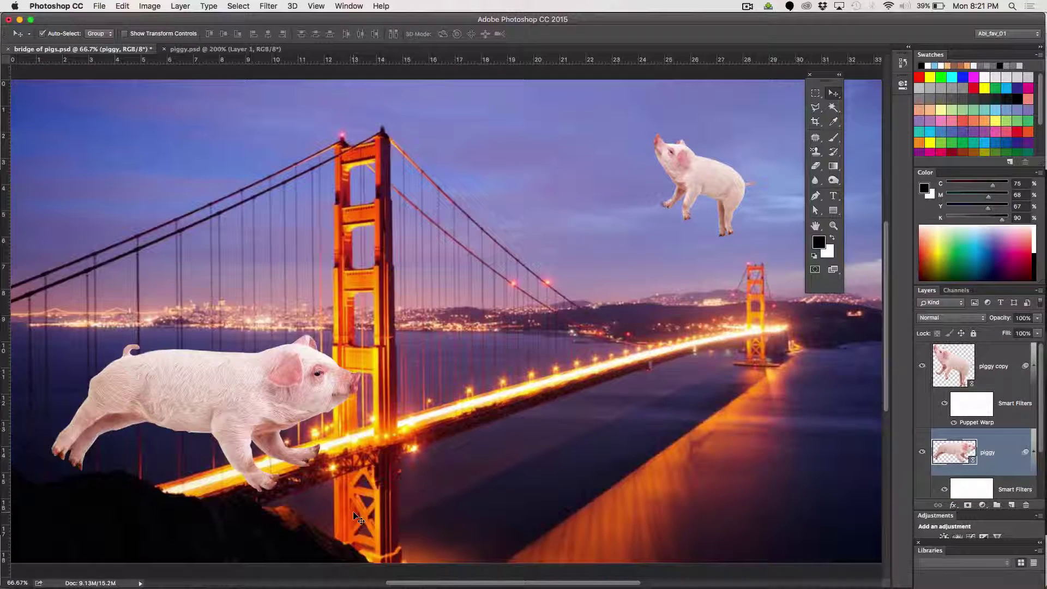
Move the large pig up off the hillside to fly in front of the near tower, and save the document.
{"action": "left_click_drag", "start_coordinate": [224, 393], "coordinate": [296, 294]}
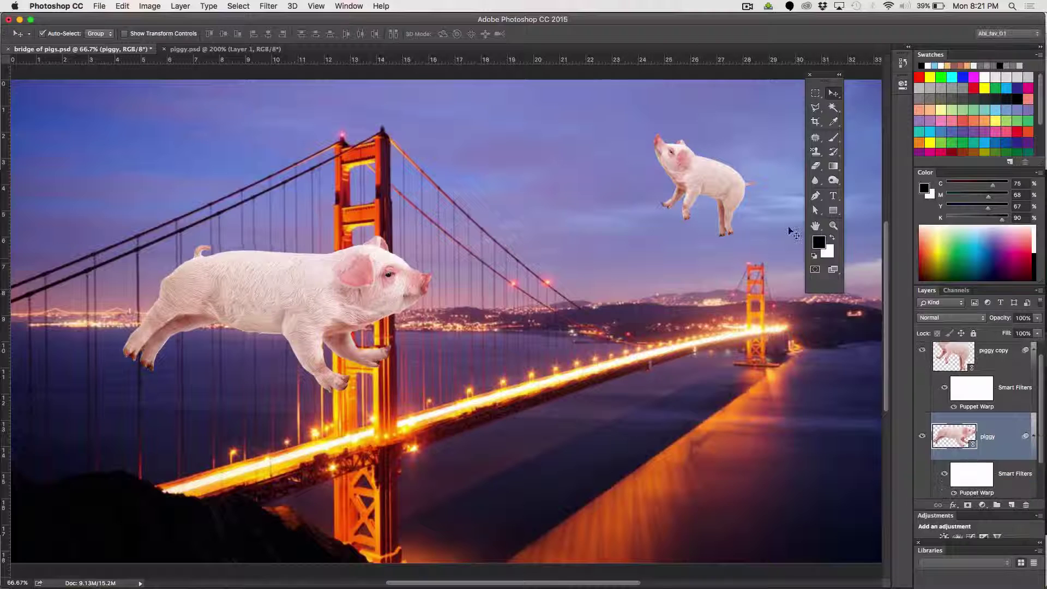
{"action": "key", "text": "super+s"}
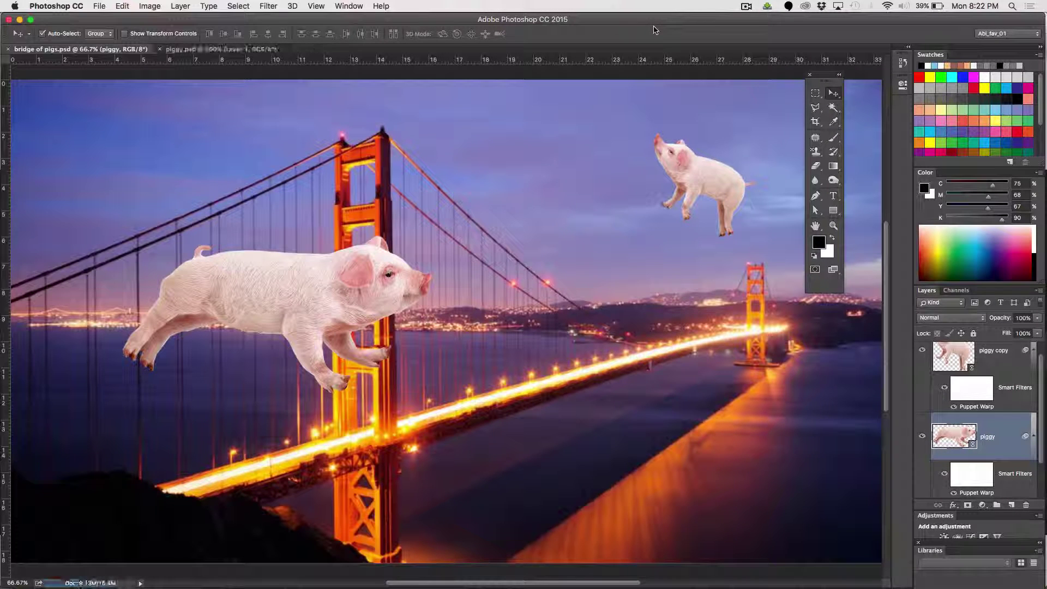
{"action": "left_click", "coordinate": [747, 7]}
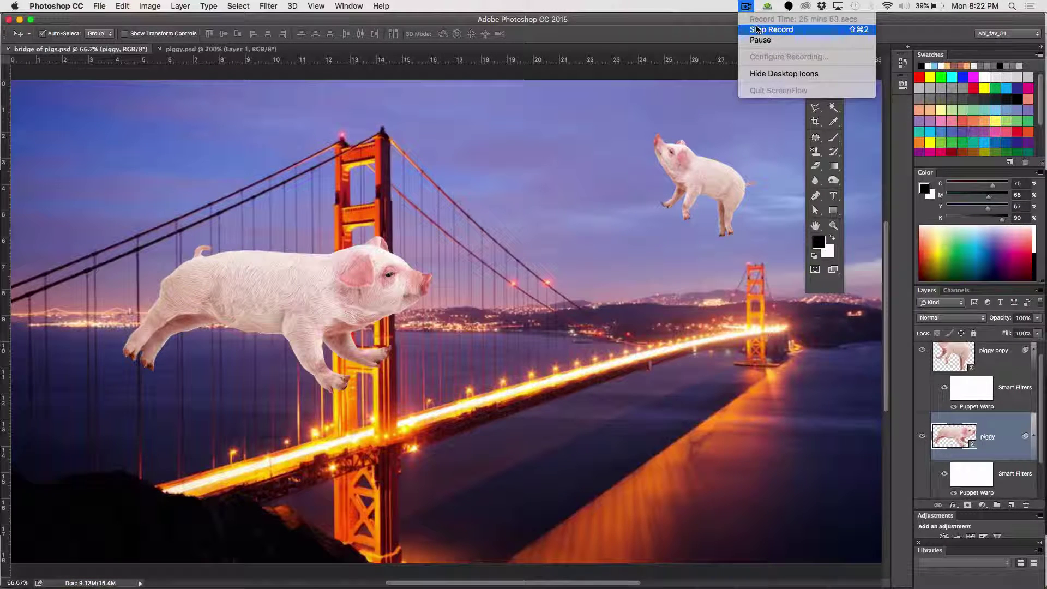